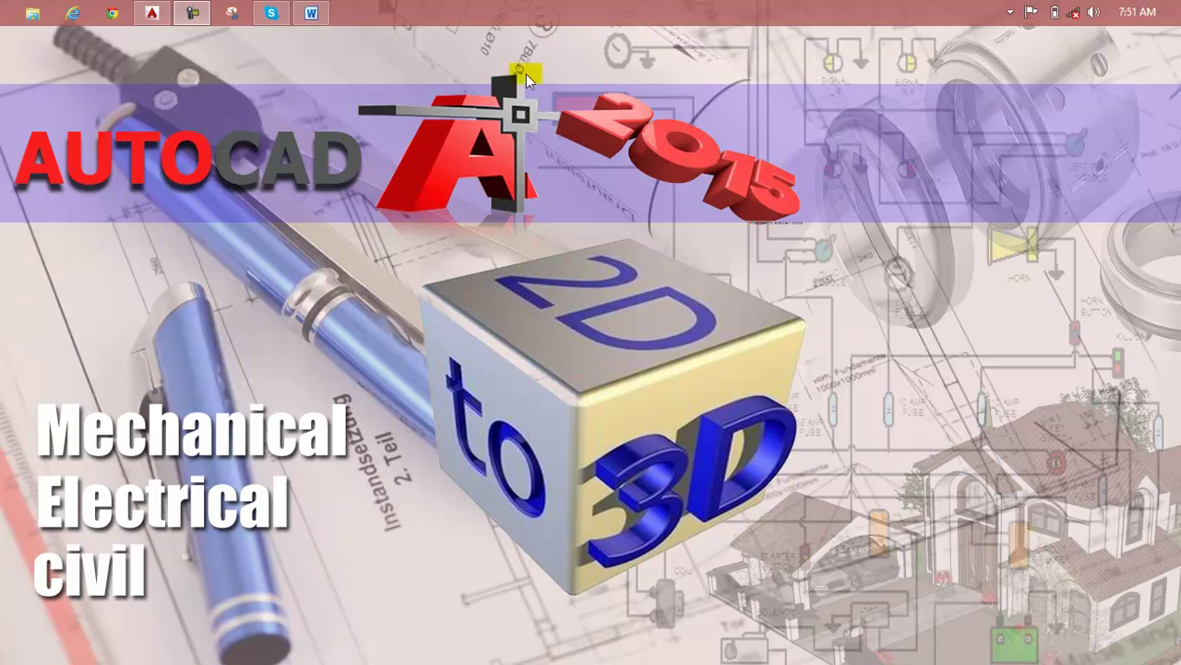
Step: View the Lesson 147 outline in Word, then return to the finished table drawing in AutoCAD
left_click(311, 19)
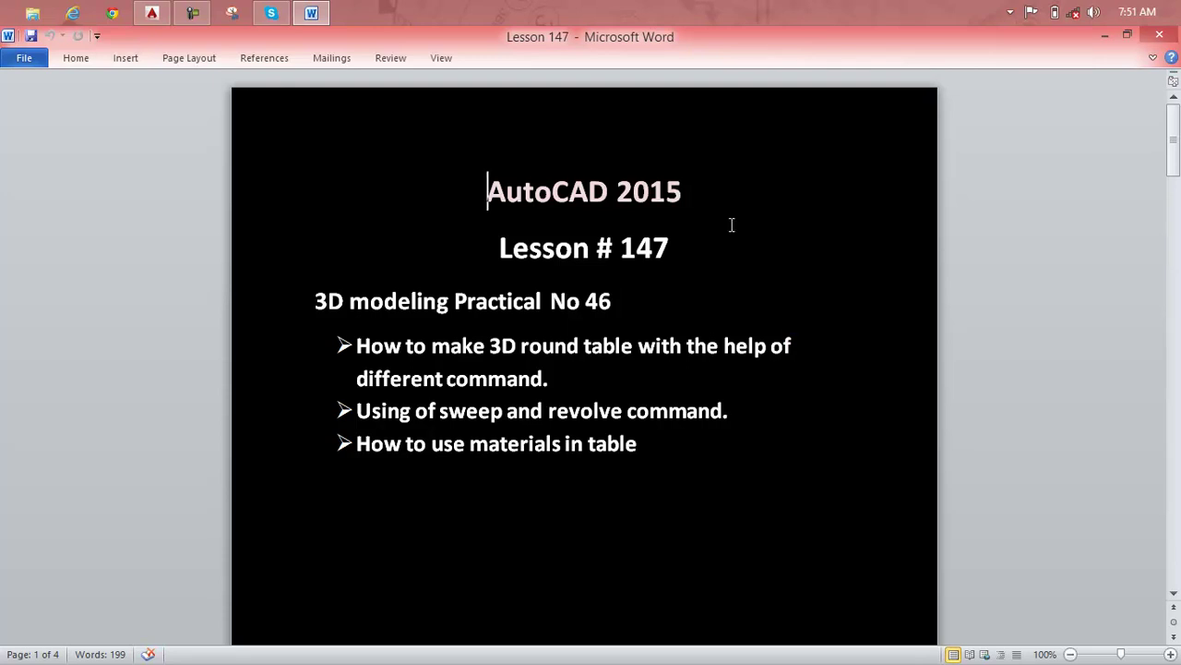
mouse_move(152, 13)
left_click(170, 12)
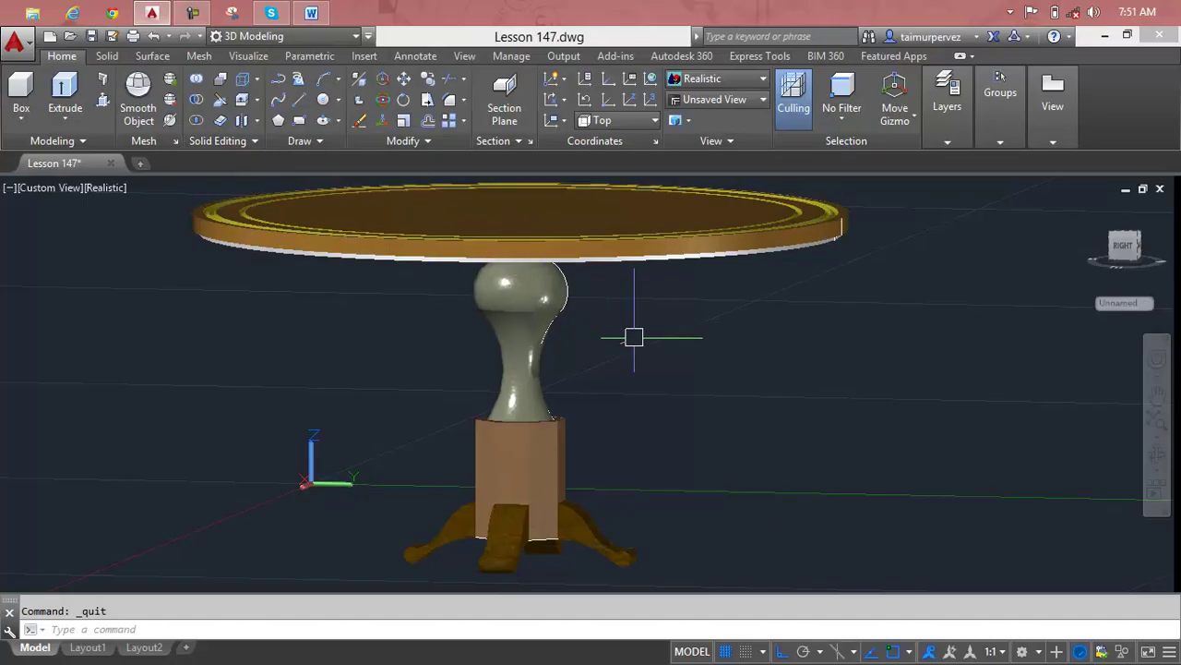
mouse_move(614, 400)
middle_mouse_down("shift")
mouse_move(542, 354)
mouse_move(434, 324)
mouse_move(414, 359)
mouse_move(464, 412)
mouse_move(593, 422)
mouse_move(725, 400)
mouse_move(728, 422)
mouse_move(619, 454)
mouse_move(539, 431)
middle_mouse_up("shift")
scroll(519, 409, "up", 3)
scroll(520, 409, "up", 3)
scroll(523, 389, "up", 2)
mouse_move(522, 389)
middle_mouse_down("shift")
mouse_move(561, 306)
mouse_move(561, 361)
mouse_move(646, 388)
middle_mouse_up("shift")
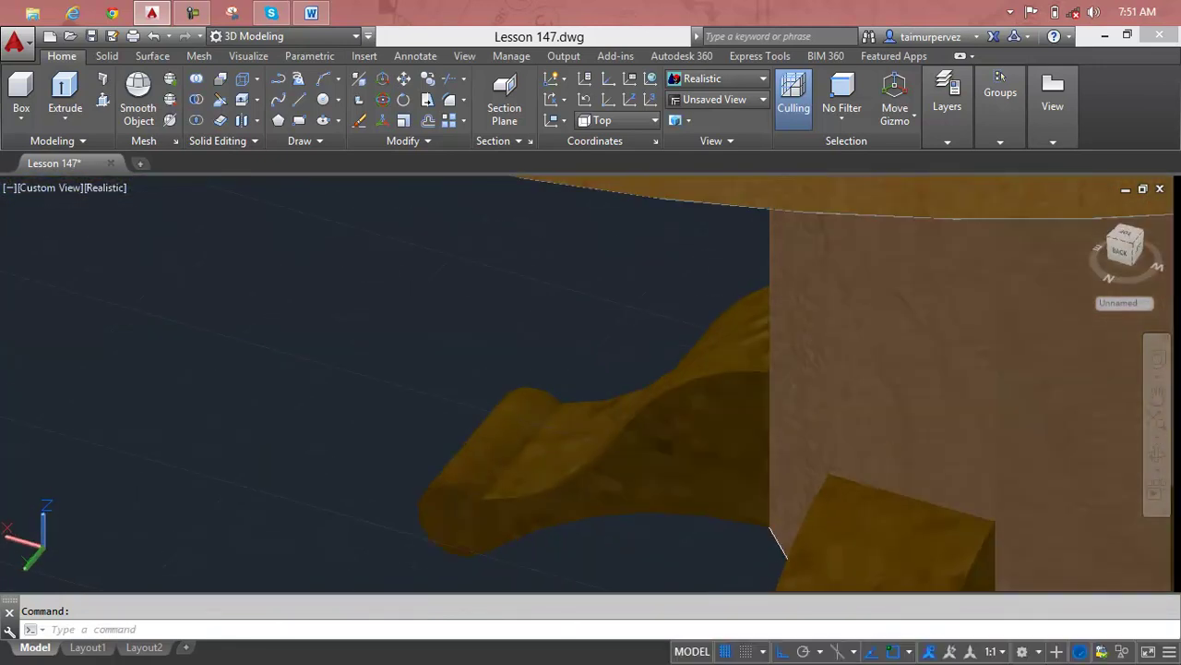
scroll(739, 401, "down", 2)
middle_click_drag(730, 361, 744, 242, "shift")
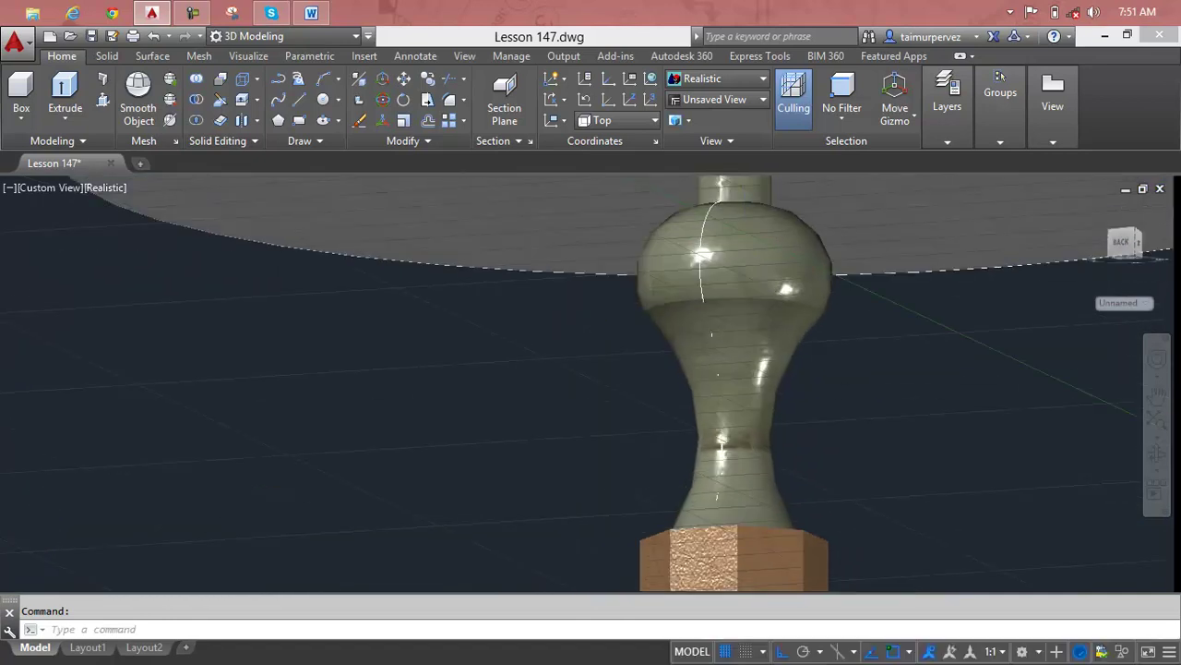
scroll(744, 243, "down", 2)
middle_click_drag(770, 422, 216, 416, "shift")
scroll(448, 366, "down", 3)
middle_click_drag(520, 367, 514, 409, "shift")
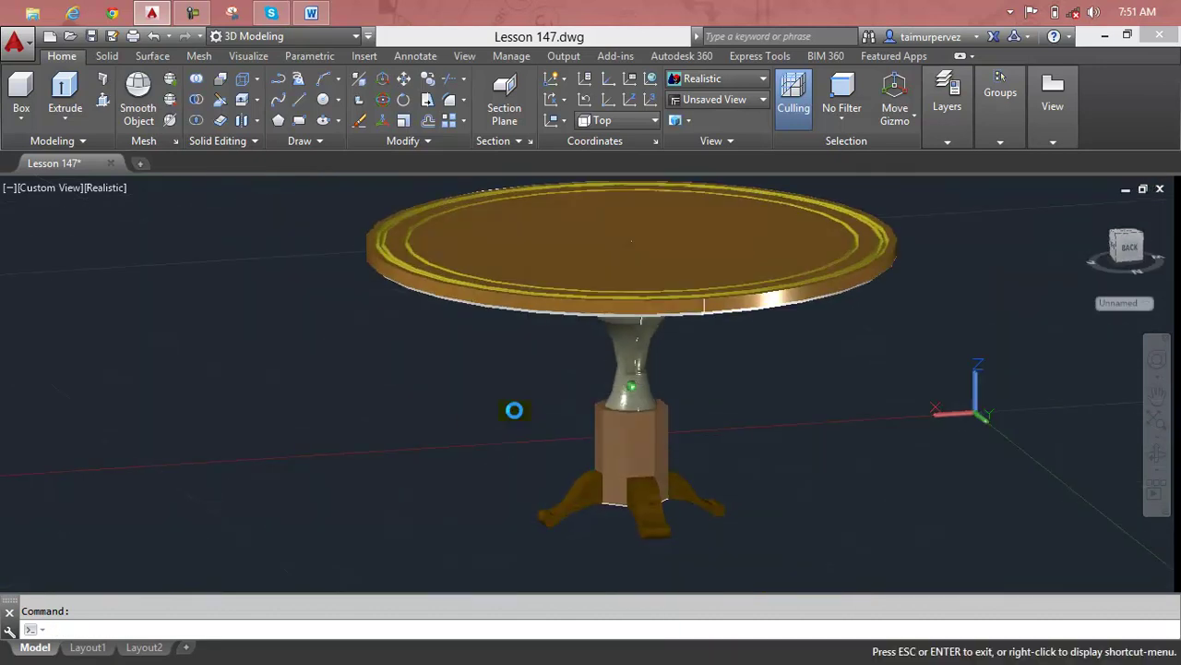
Step: Create a new blank drawing, Drawing2, from the Start Drawing tile on the Start page
left_click(139, 165)
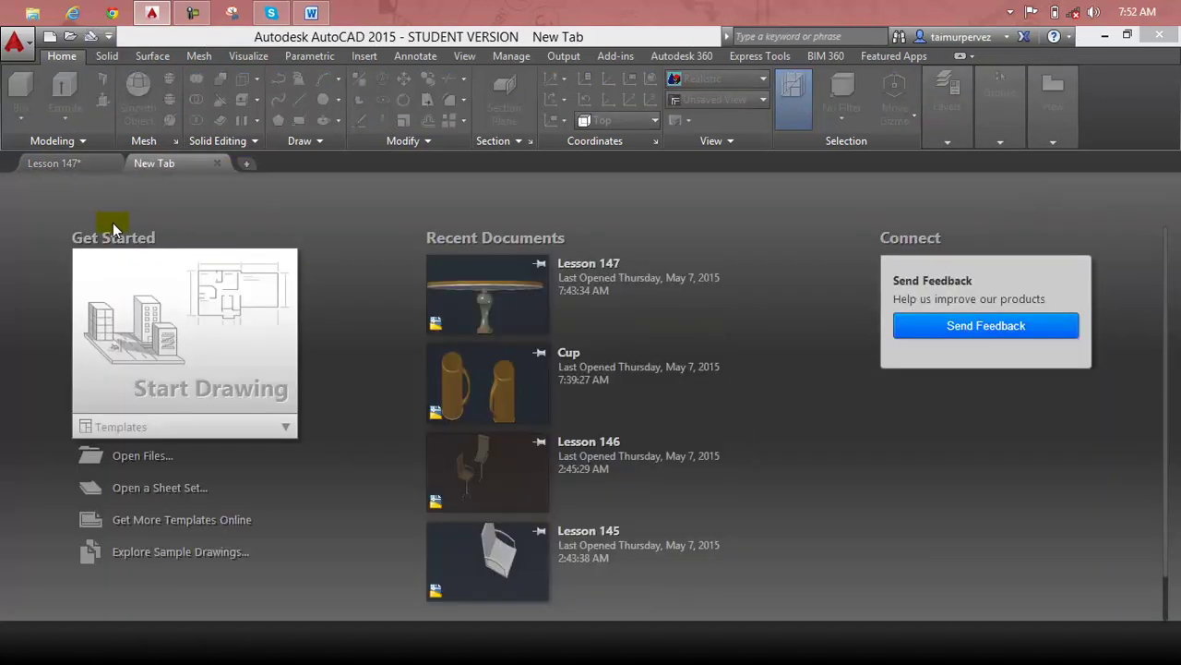
left_click(146, 284)
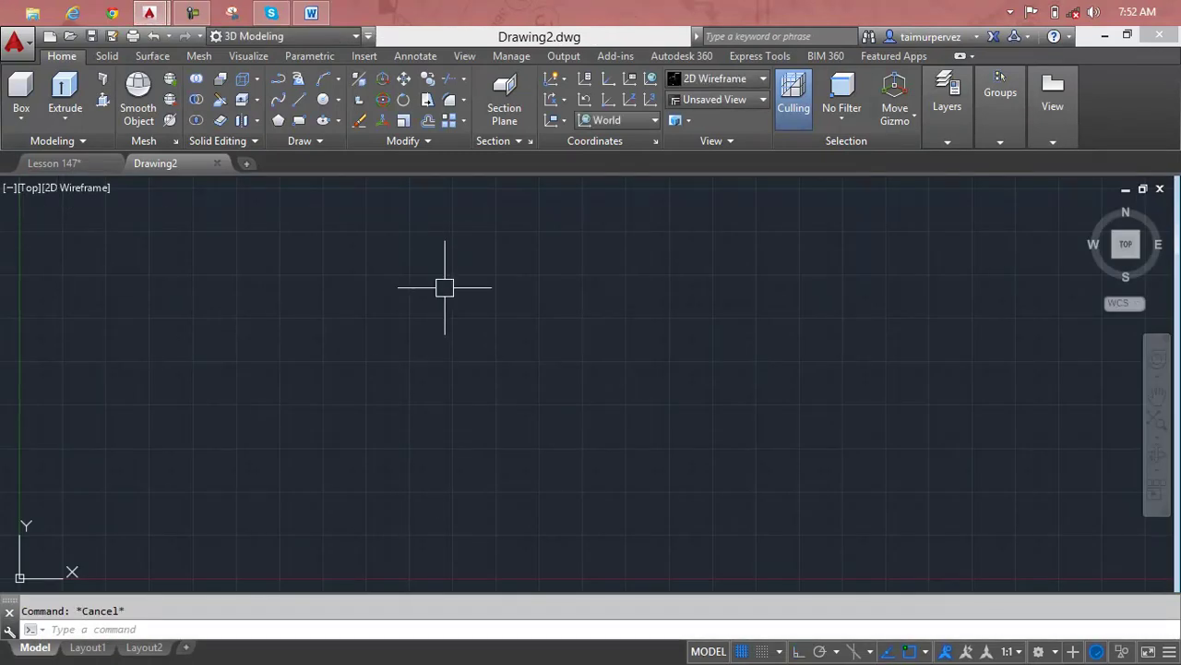
Step: Draw an 8-sided polygon circumscribed about a circle of radius 2
type("Pol")
key("Return")
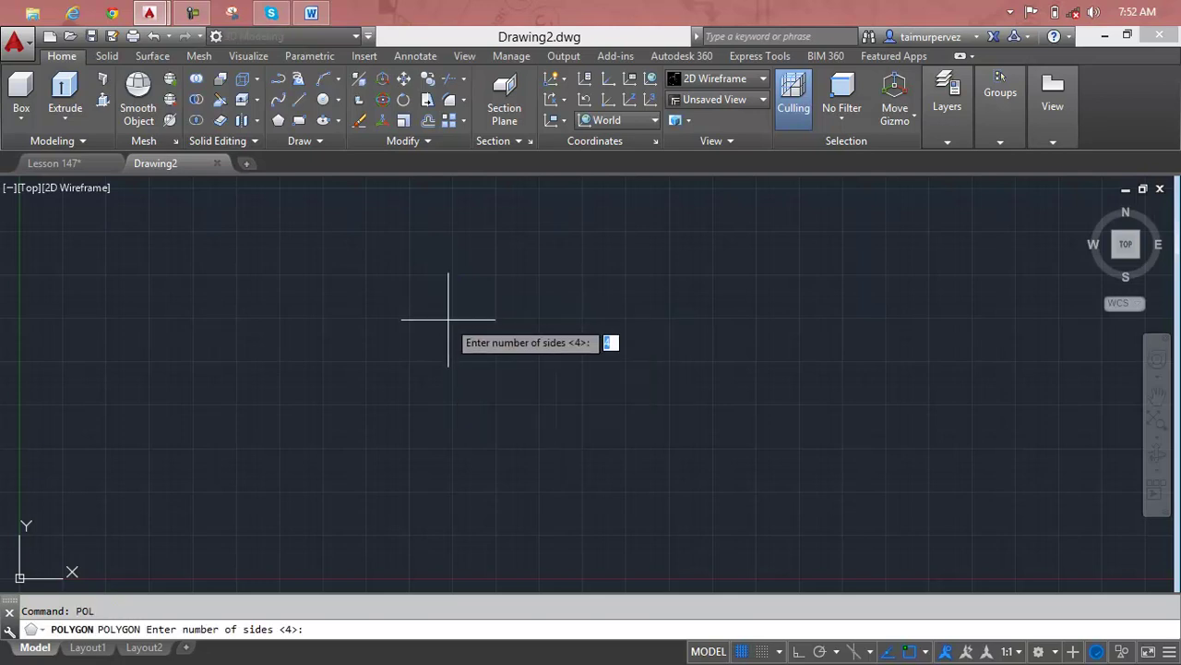
type("8")
key("Return")
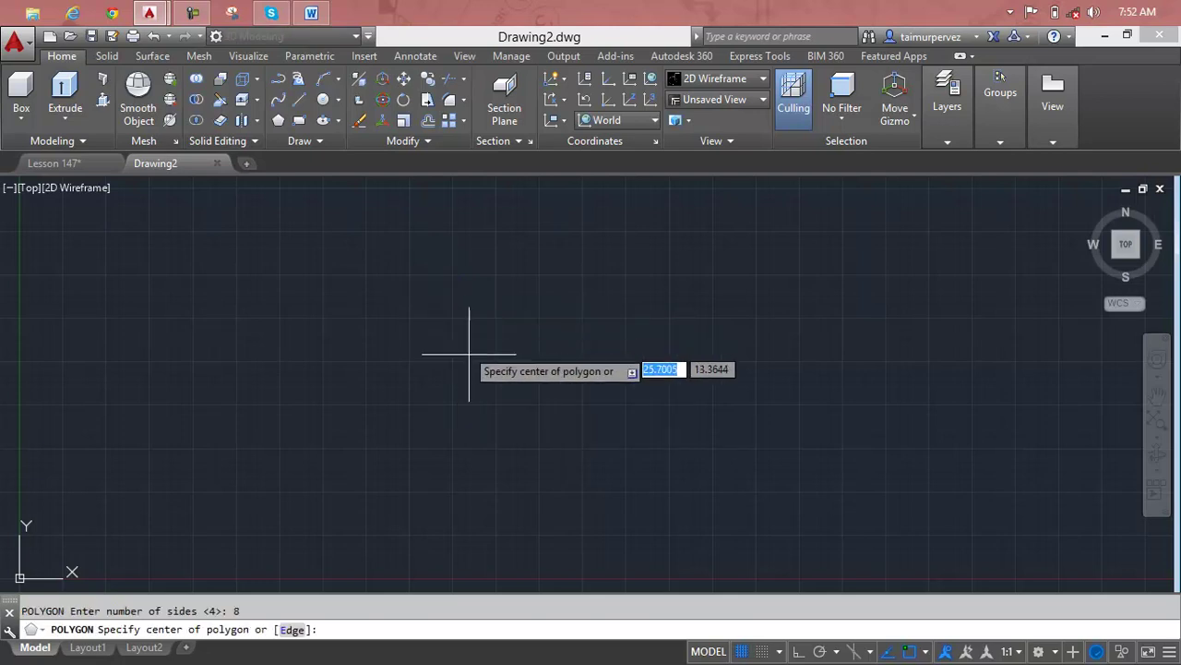
left_click(484, 380)
left_click(535, 441)
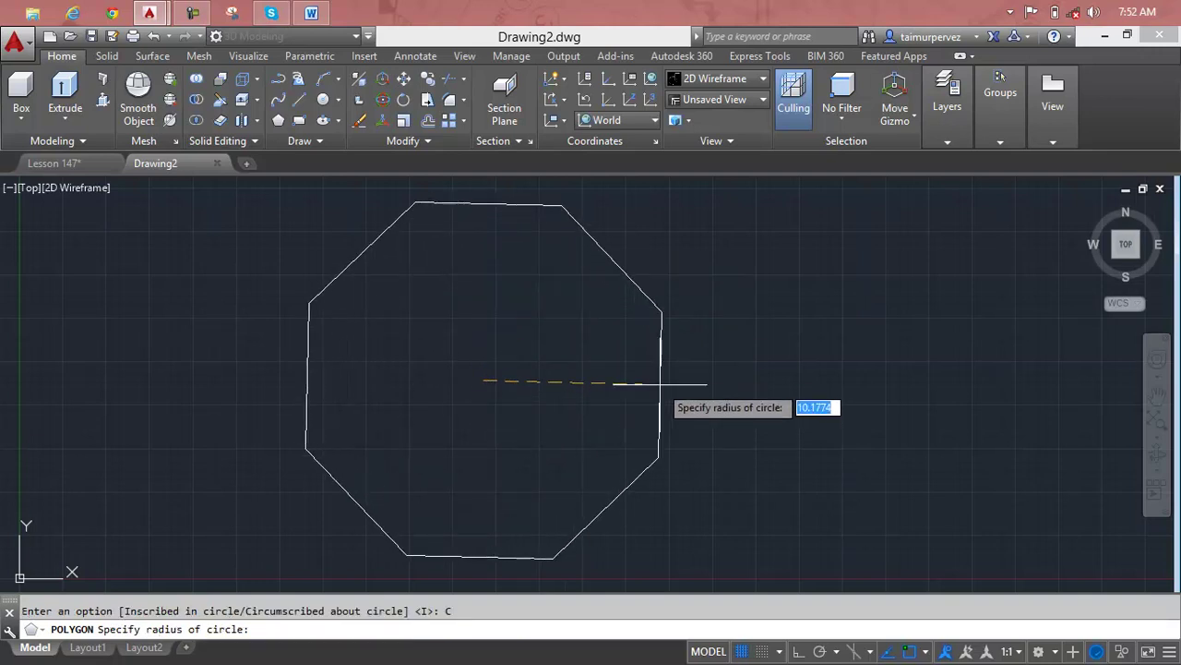
key("Return")
scroll(489, 362, "up", 5)
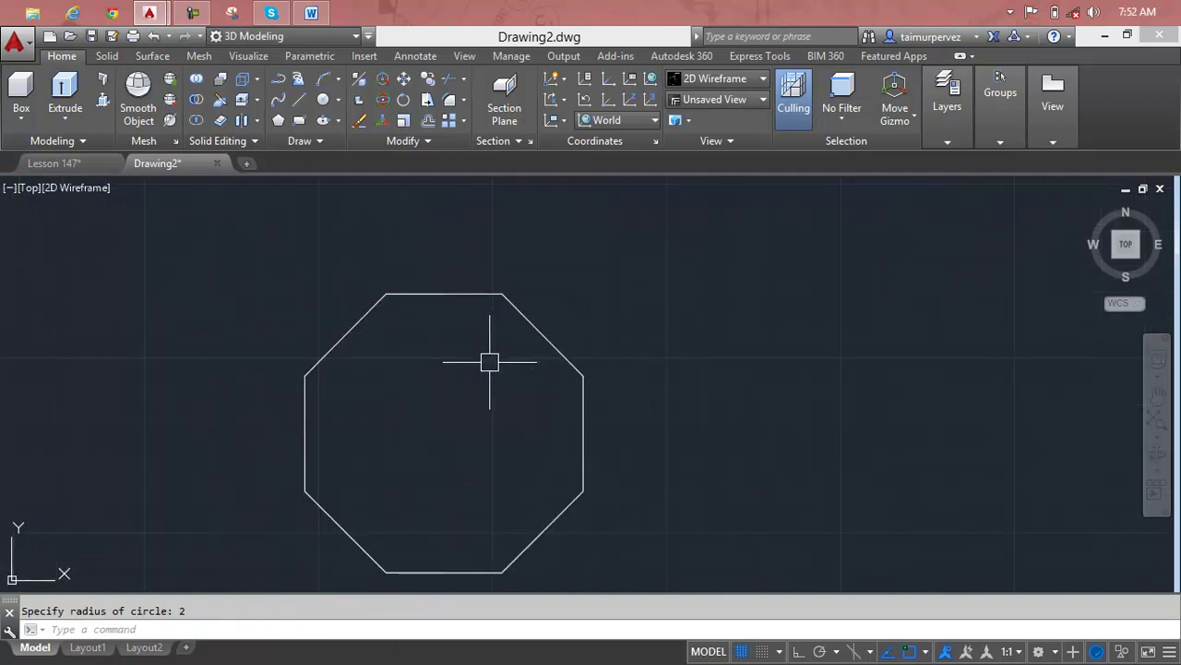
Step: Draw vertical and horizontal lines across the octagon between opposite edge midpoints, quartering it
type("l")
key("Return")
left_click(444, 294)
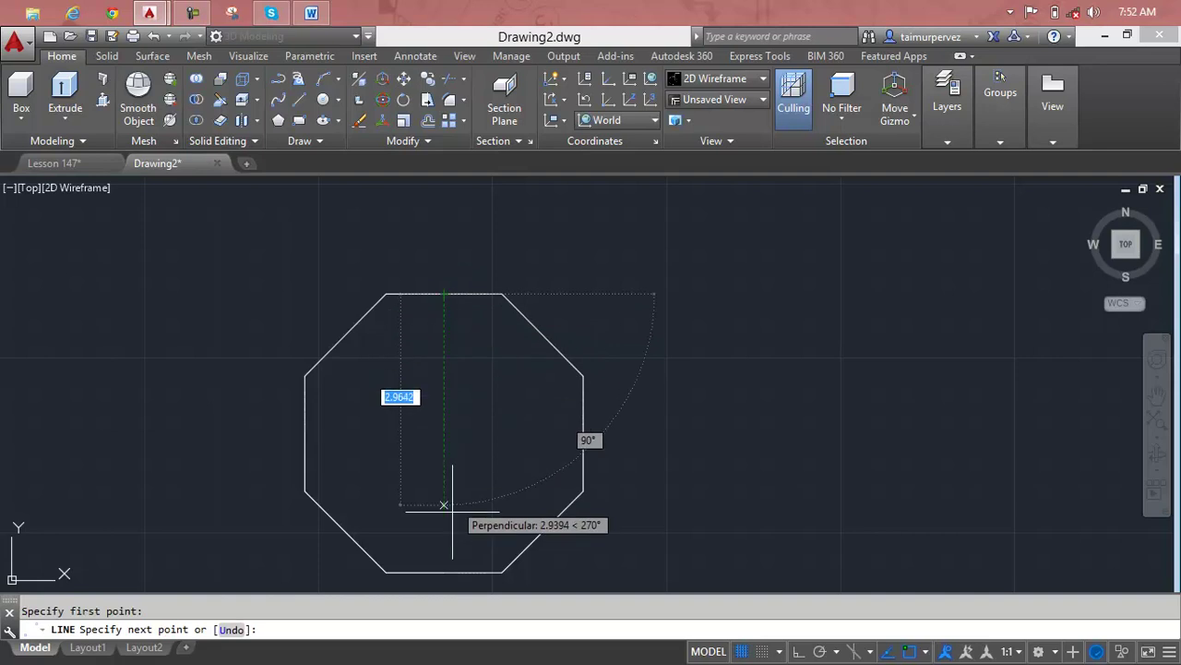
left_click(444, 572)
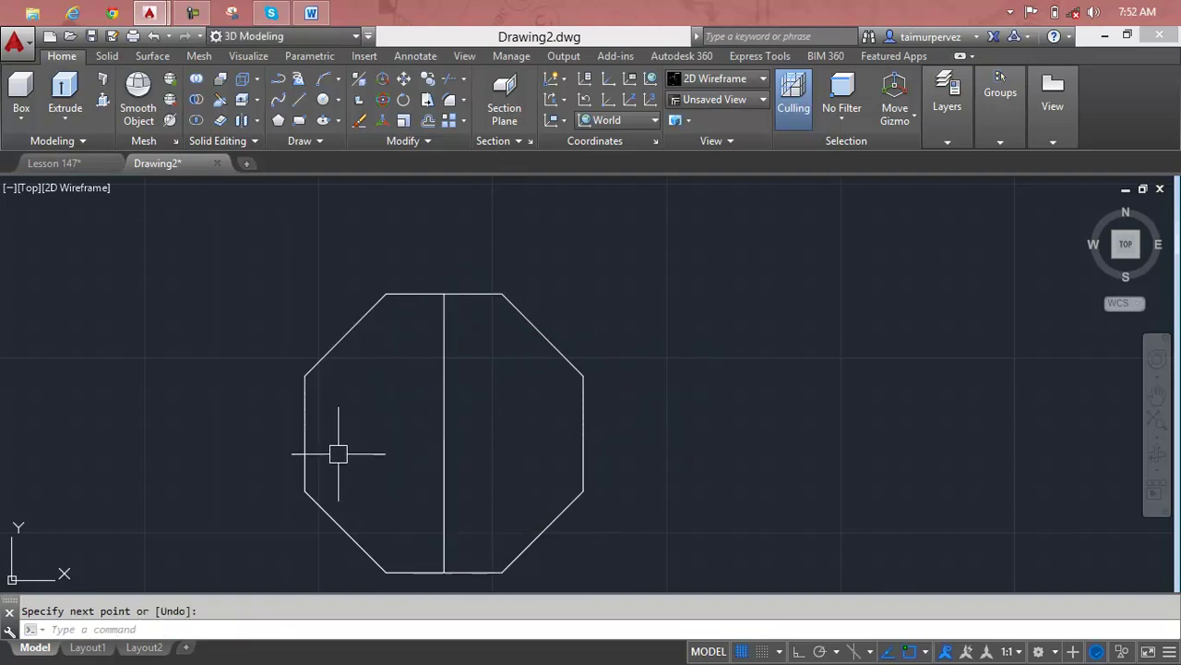
key("Return")
key("Return")
left_click(306, 432)
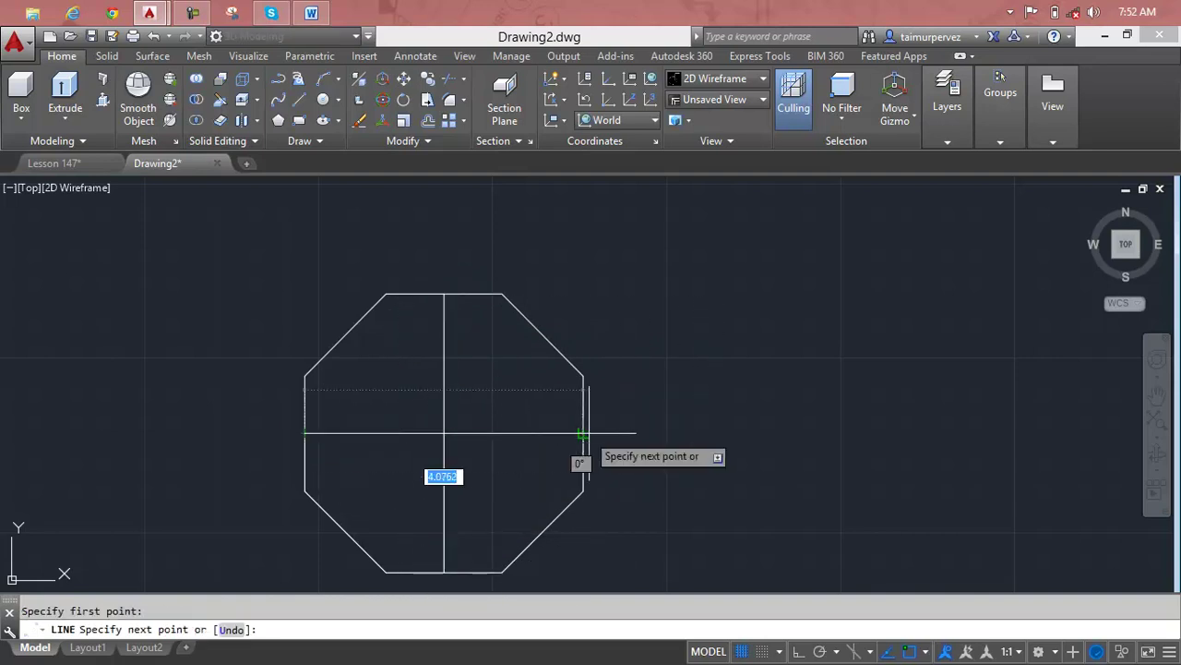
left_click(584, 432)
key("Return")
key("Escape")
left_click(29, 188)
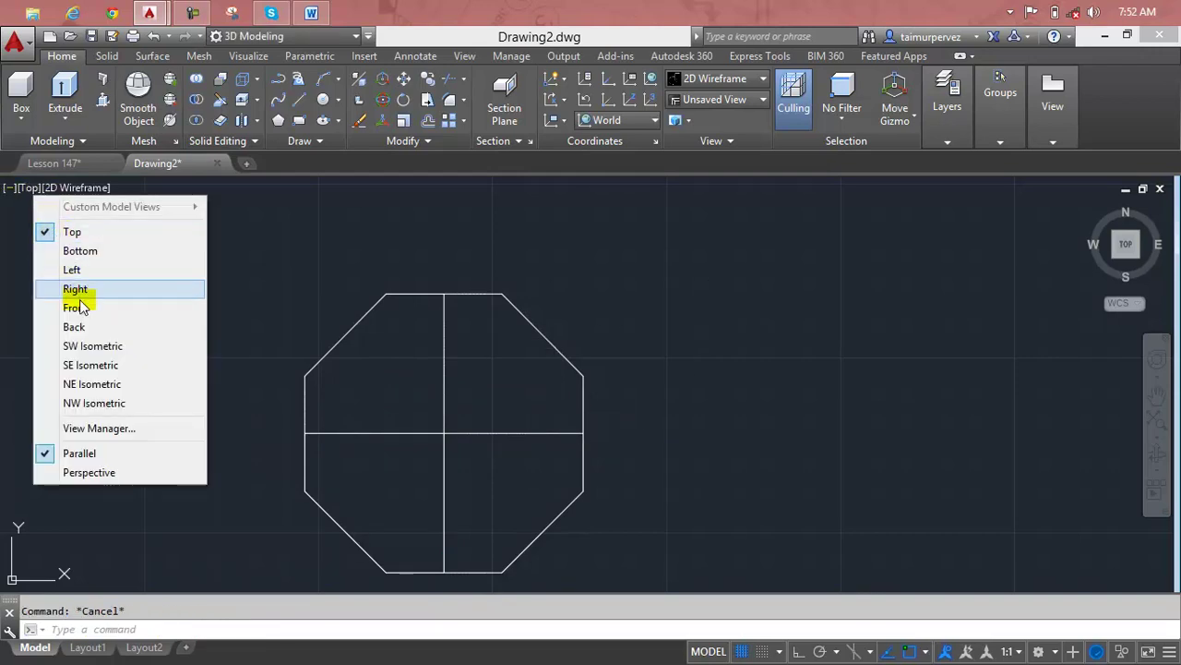
Step: Switch to the Right view and draw a 2-unit vertical line from the octagon with Ortho on
left_click(77, 292)
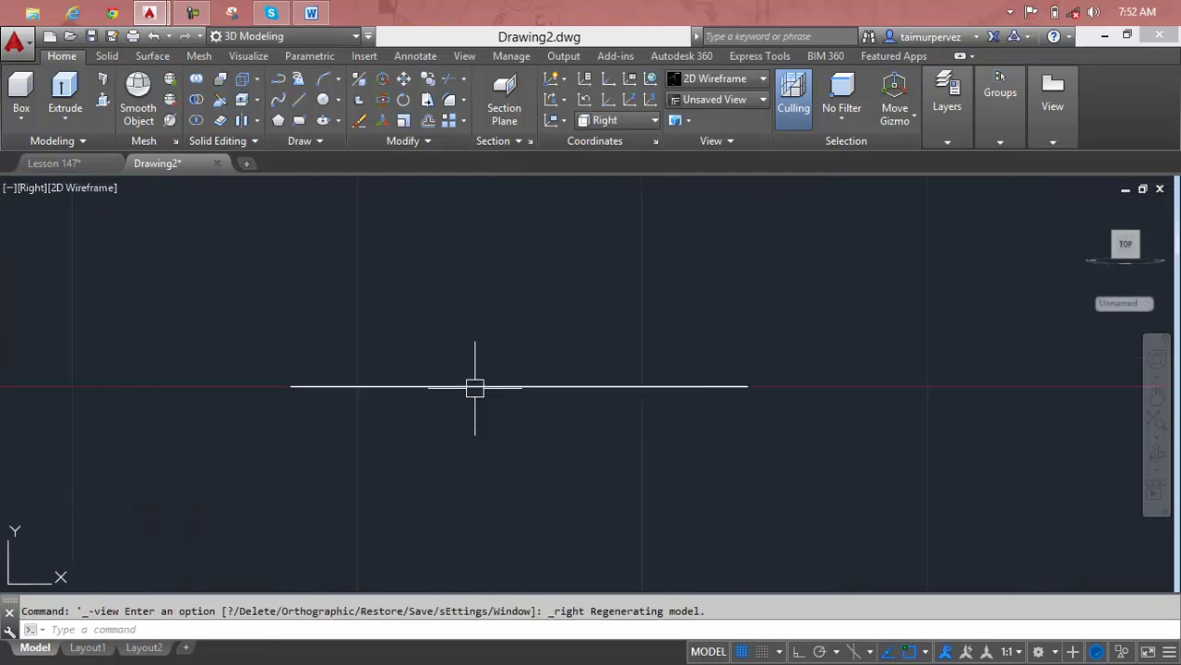
key("Escape")
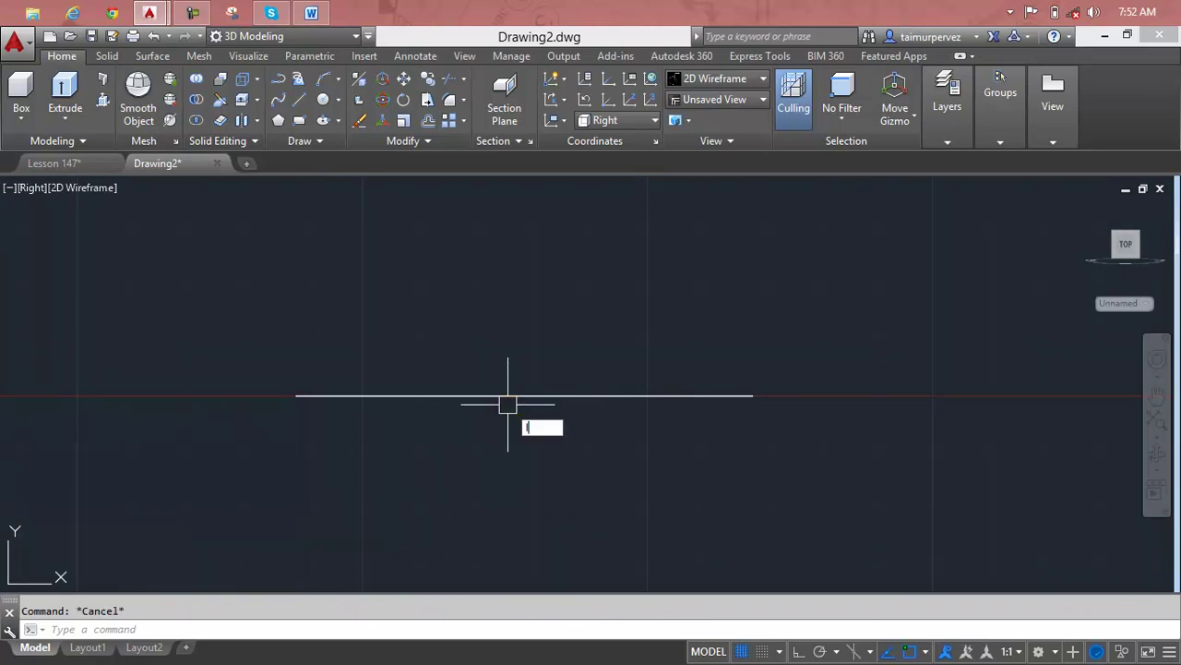
key("Return")
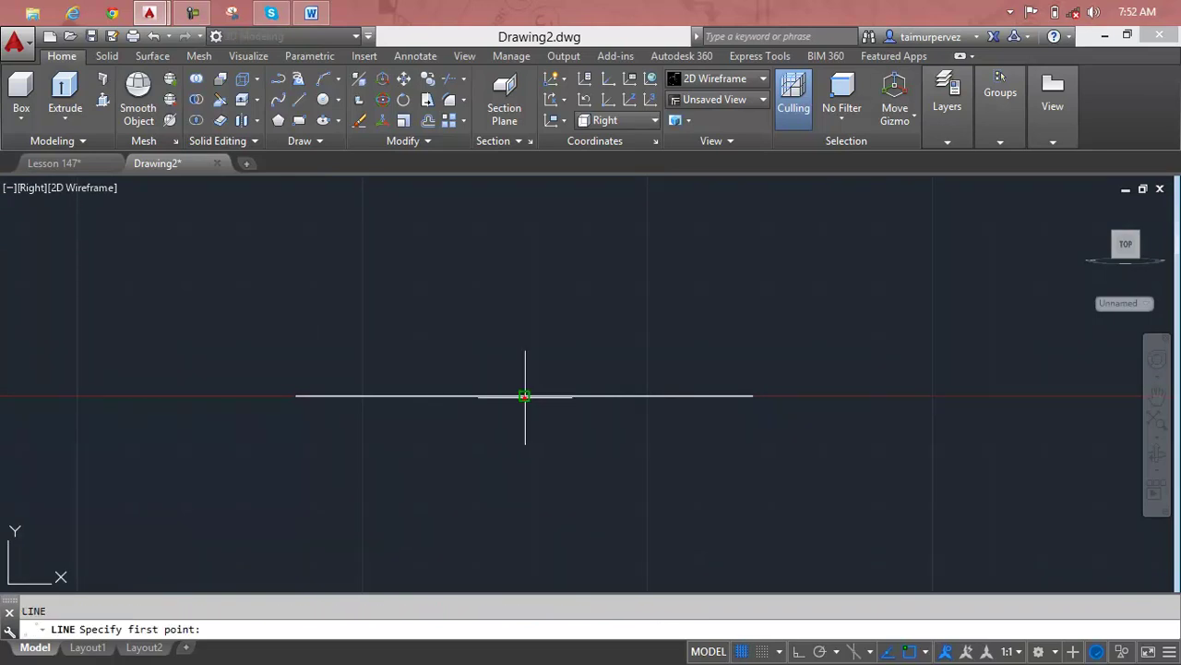
left_click(524, 396)
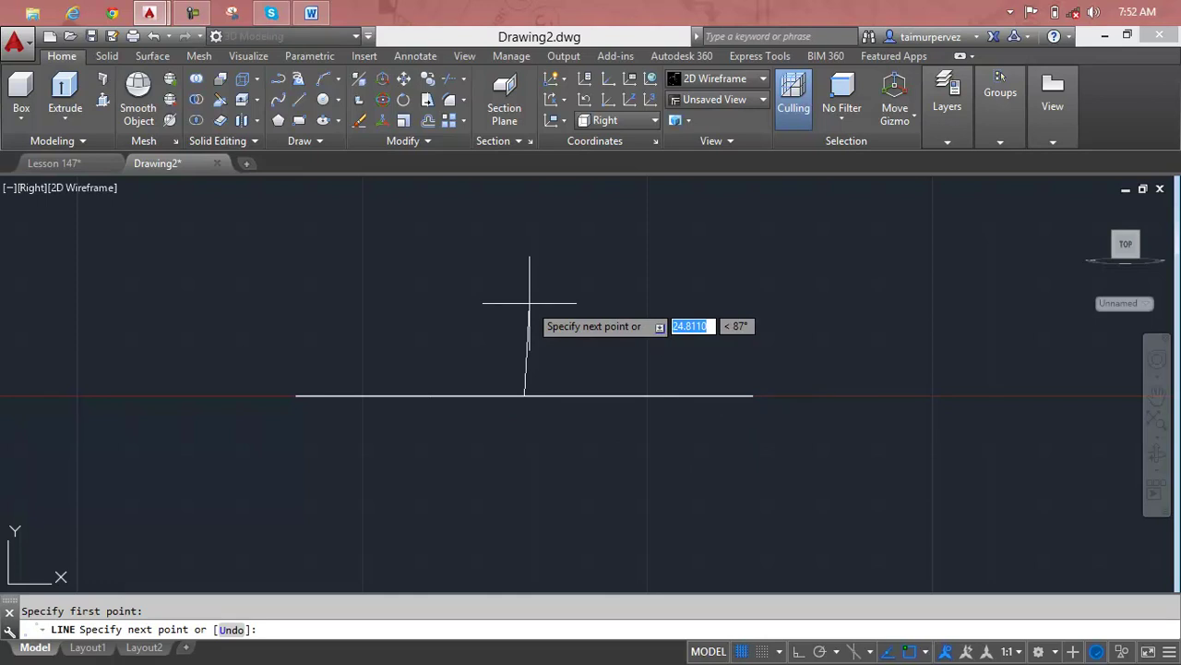
key("F8")
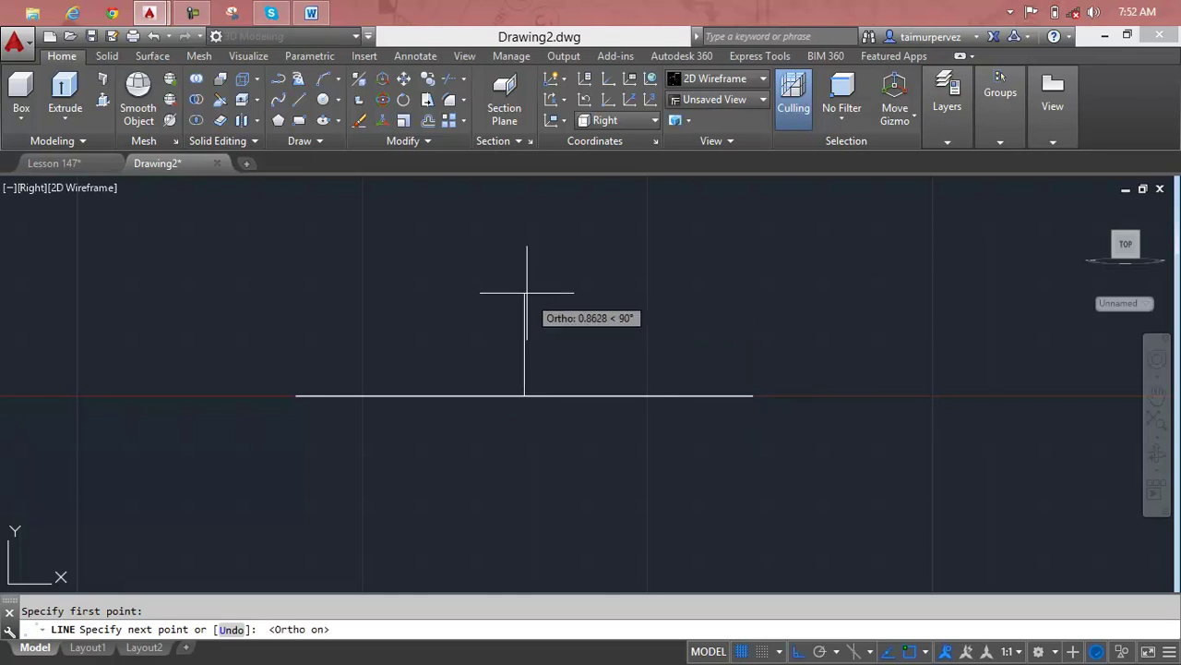
type("2")
key("Return")
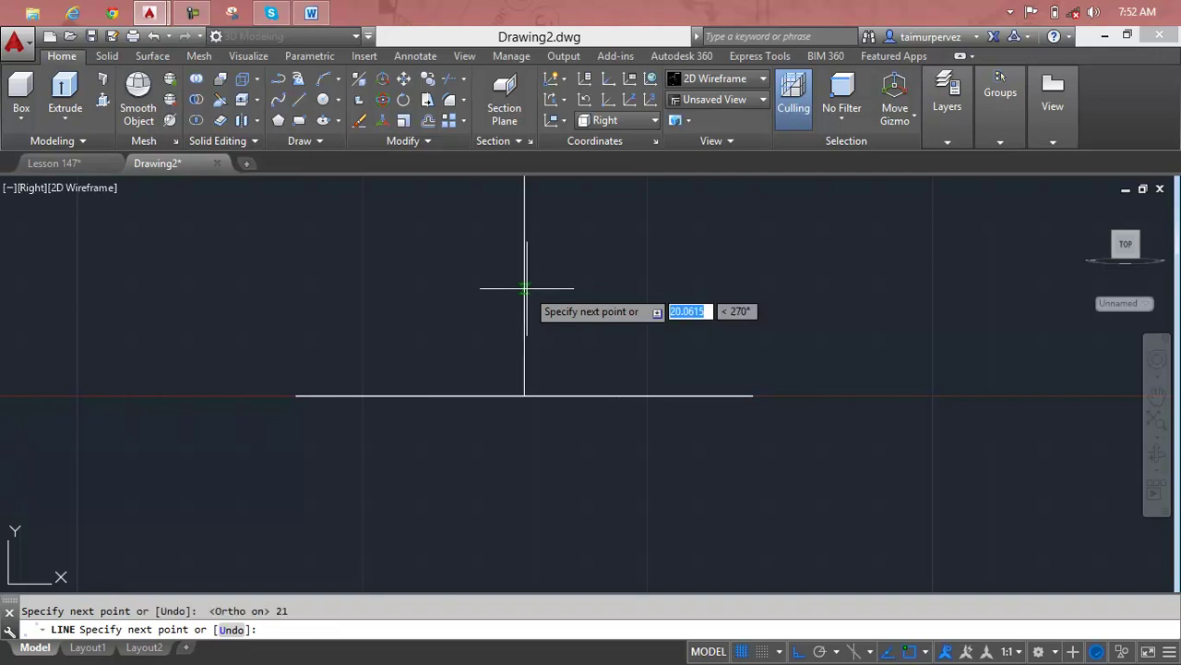
key("Escape")
scroll(527, 288, "down", 3)
scroll(527, 316, "up", 2)
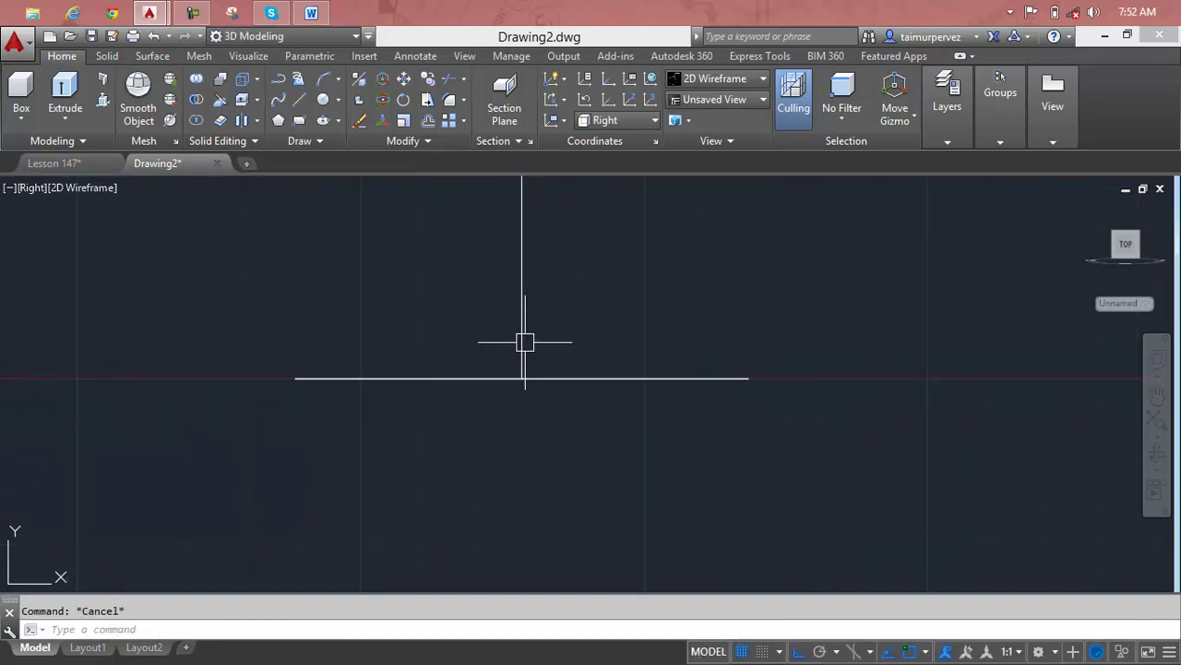
type("l")
Step: Continue the axis with an 8-unit vertical line from the first line's top end
key("Return")
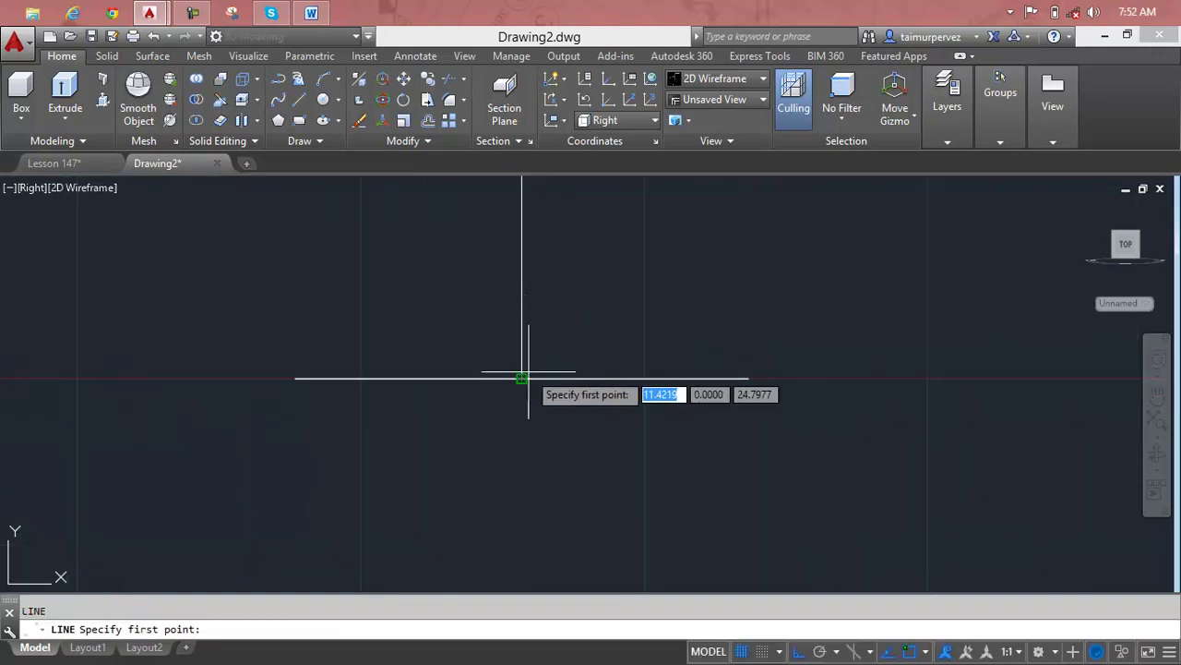
left_click(522, 379)
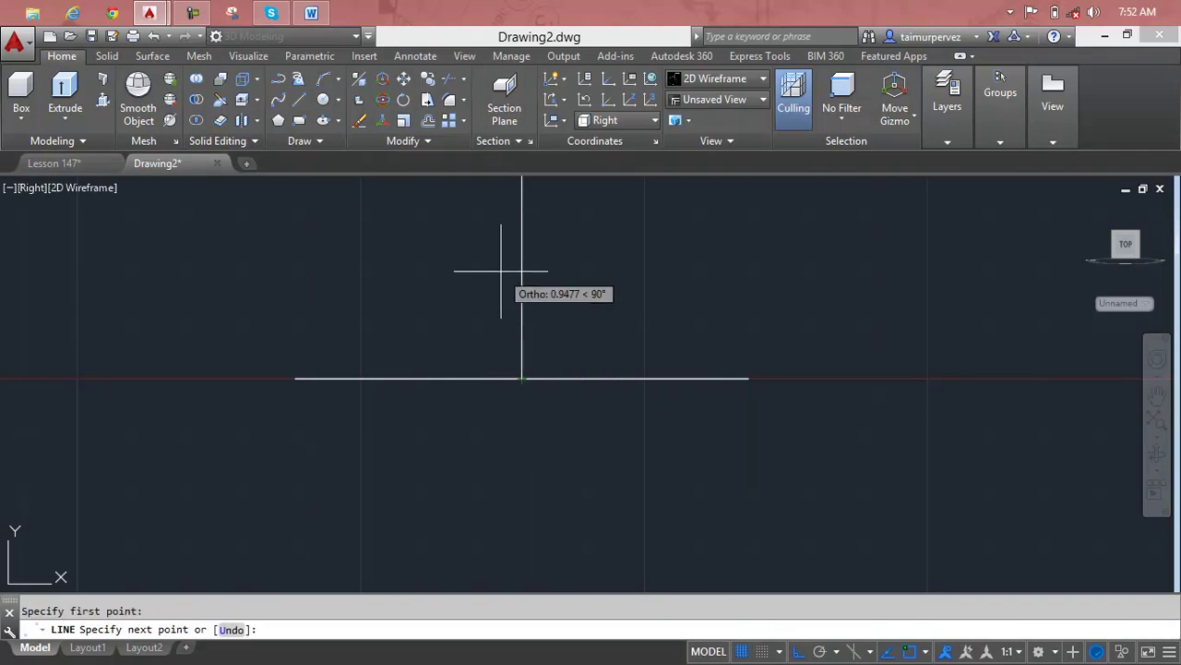
type("8")
key("Return")
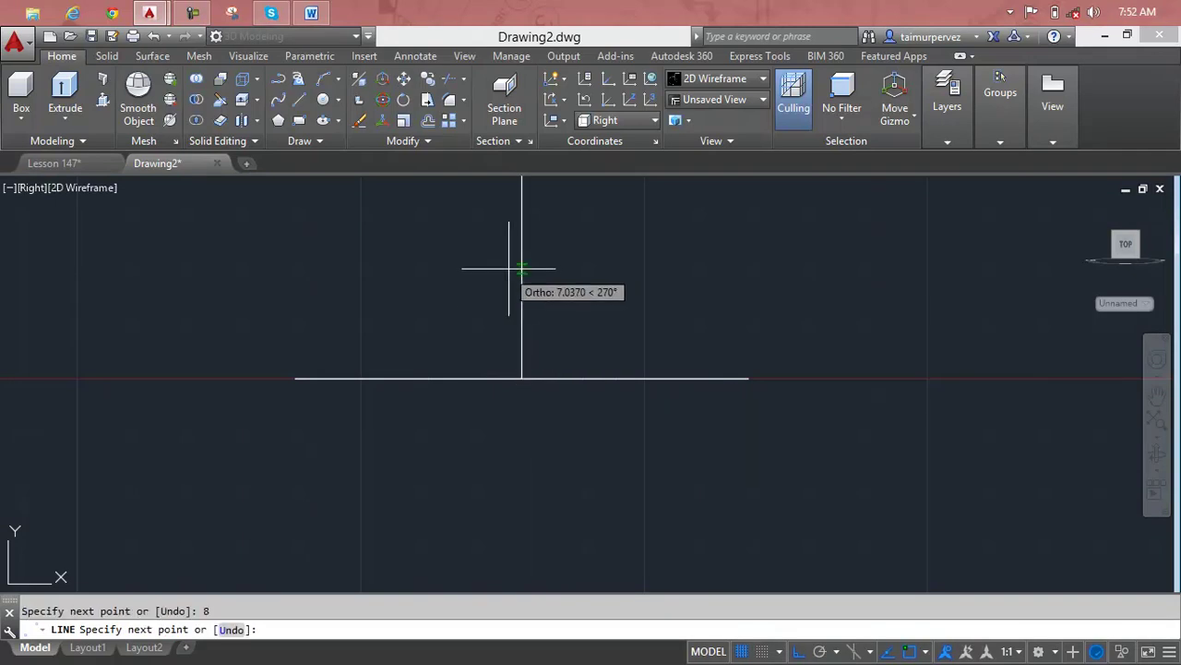
scroll(617, 237, "down", 1)
middle_click_drag(617, 237, 612, 415)
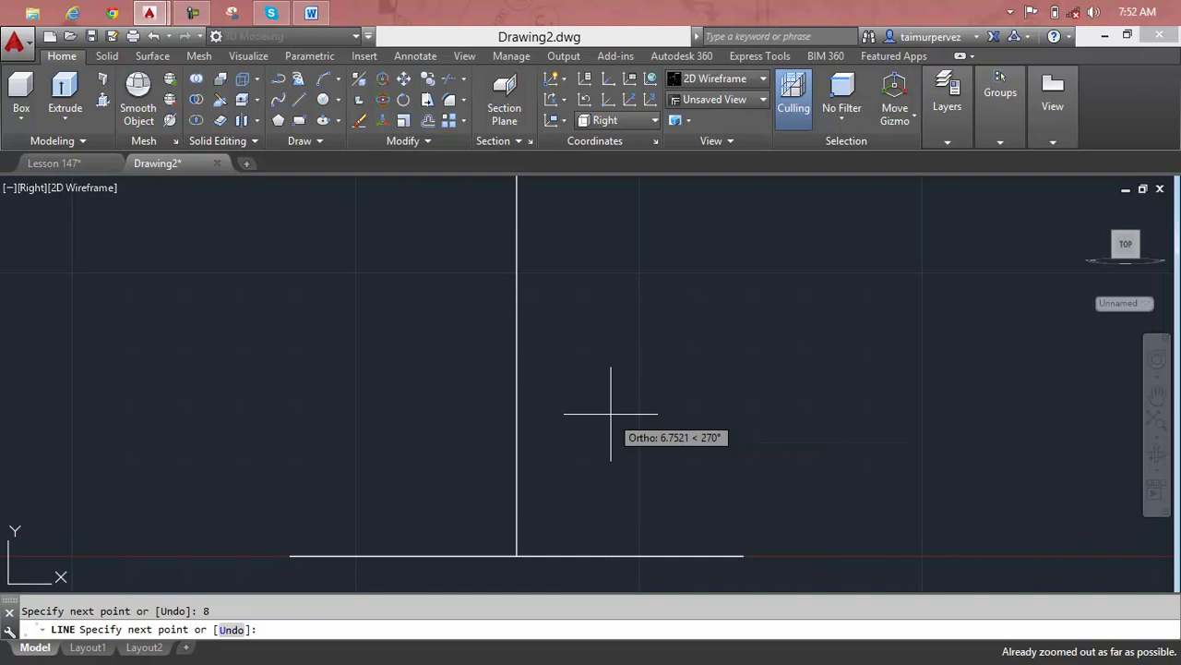
key("Escape")
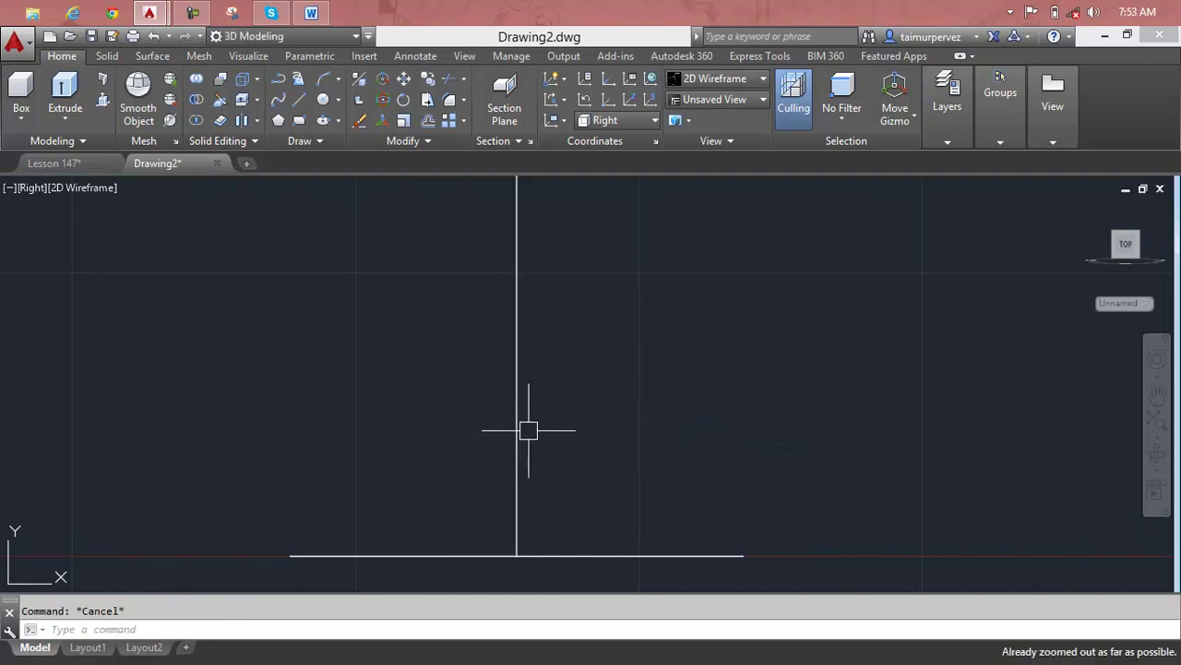
Step: Zoom All to fit the whole drawing in the view
type("z")
key("Return")
type("a")
key("Return")
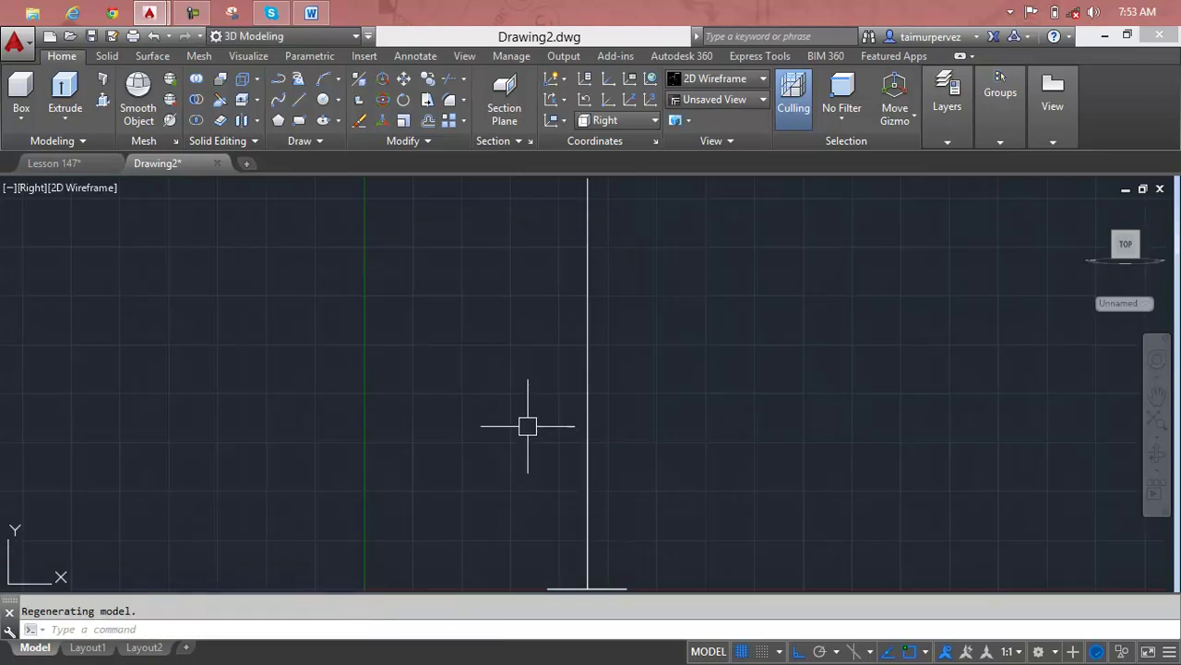
scroll(570, 471, "up", 3)
key("Escape")
type("pl")
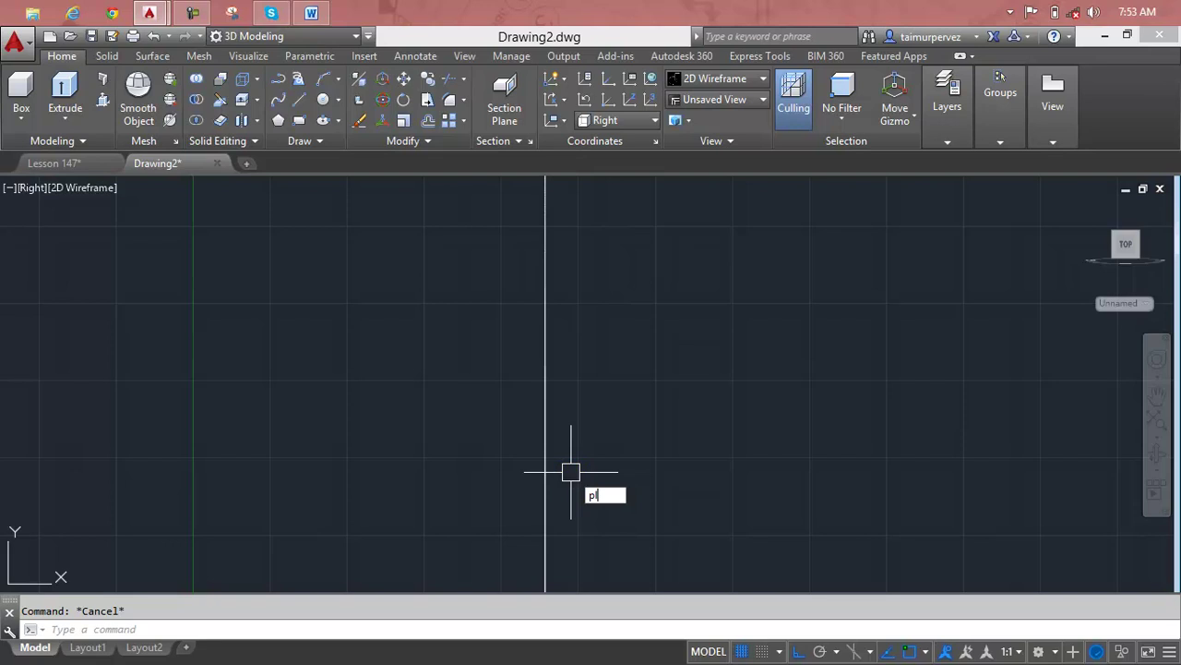
key("Return")
Step: Start the profile polyline on the axis line with a 2-unit horizontal base segment
scroll(542, 355, "down", 3)
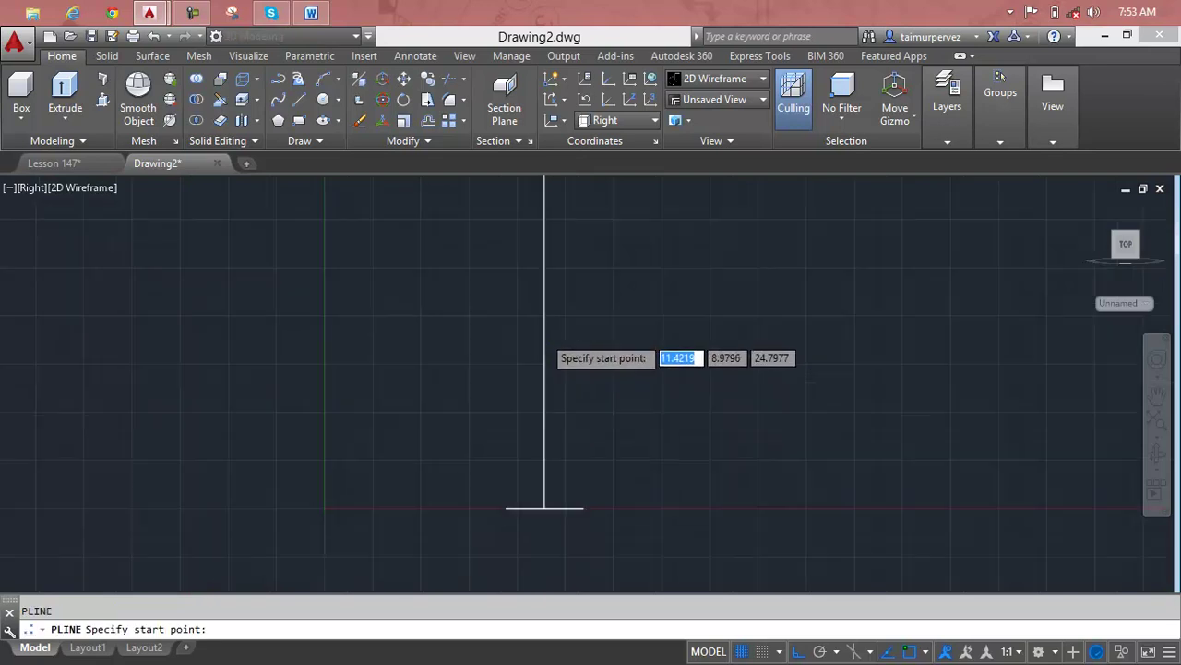
left_click(545, 349)
key("F8")
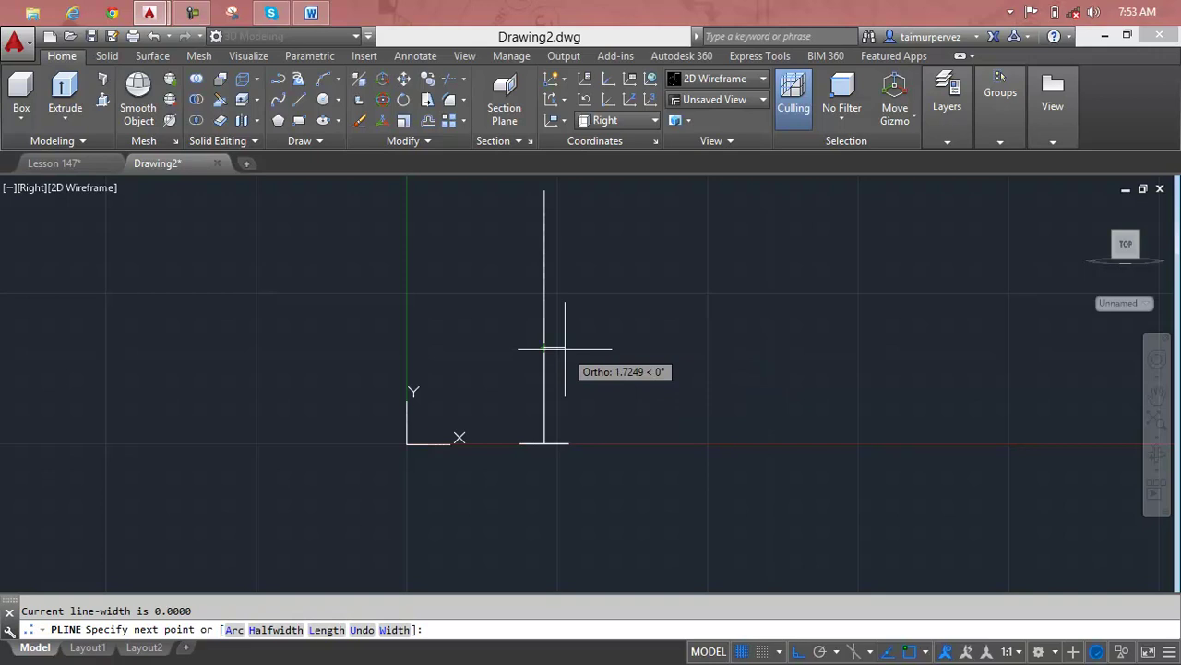
type("2")
key("Return")
scroll(562, 332, "up", 4)
scroll(562, 332, "up", 2)
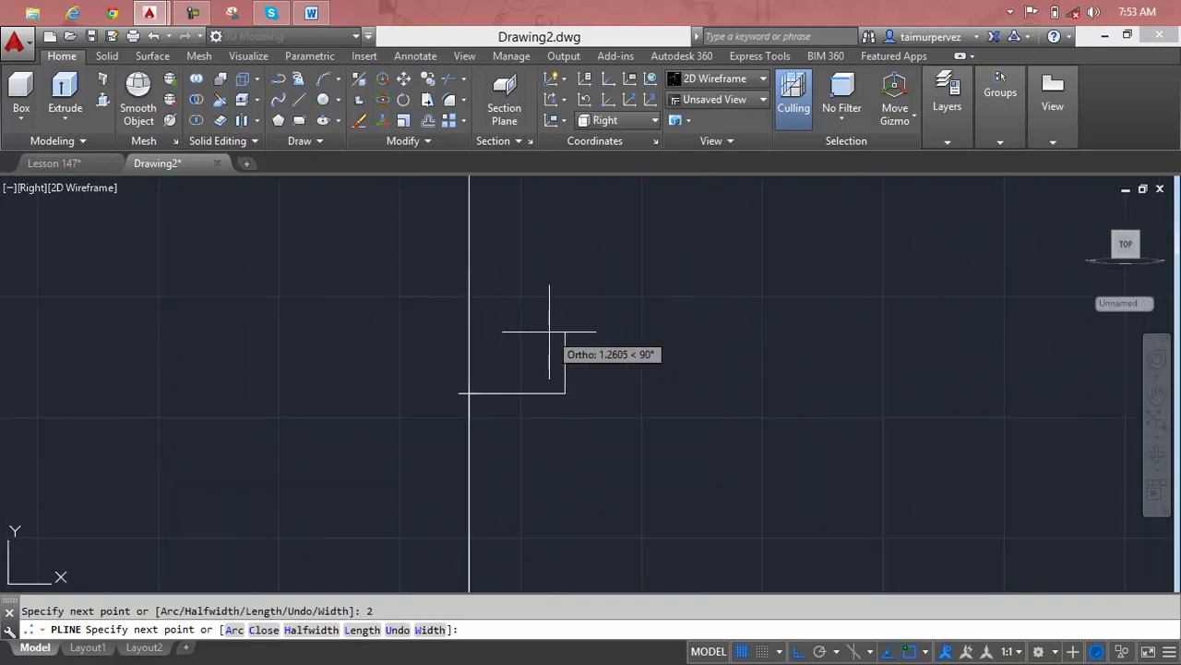
Step: Add two directed arc segments to the polyline to form the curved pedestal side
type("a")
key("Return")
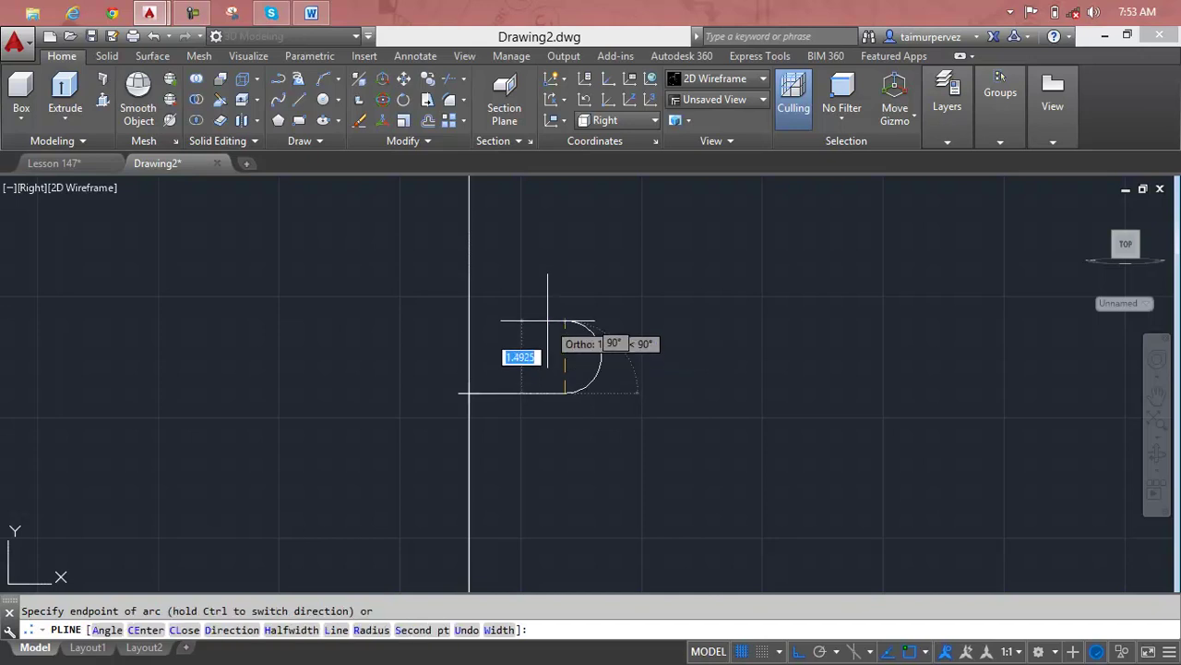
type("d")
key("Return")
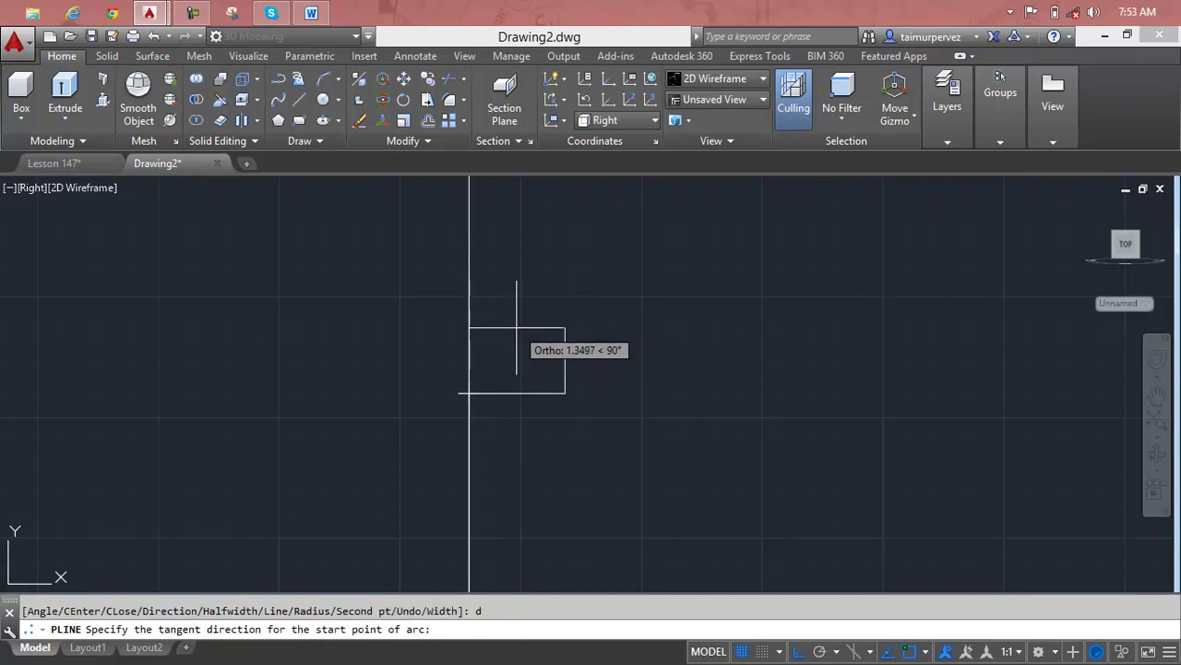
key("F8")
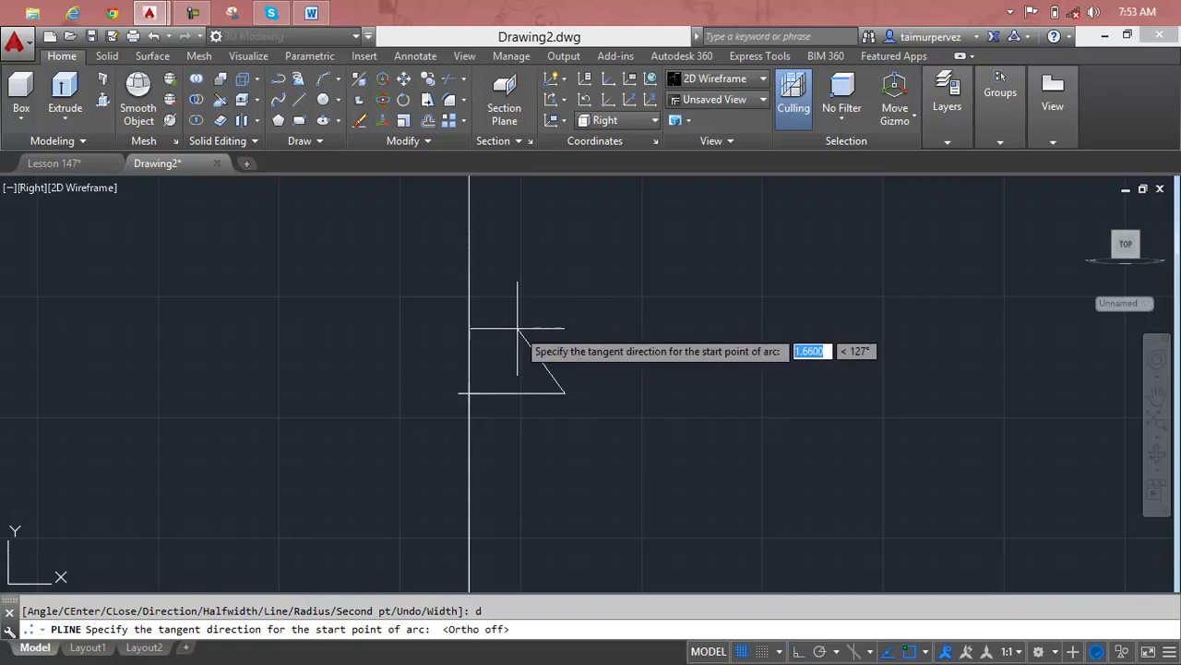
scroll(517, 310, "down", 1)
scroll(524, 388, "down", 2)
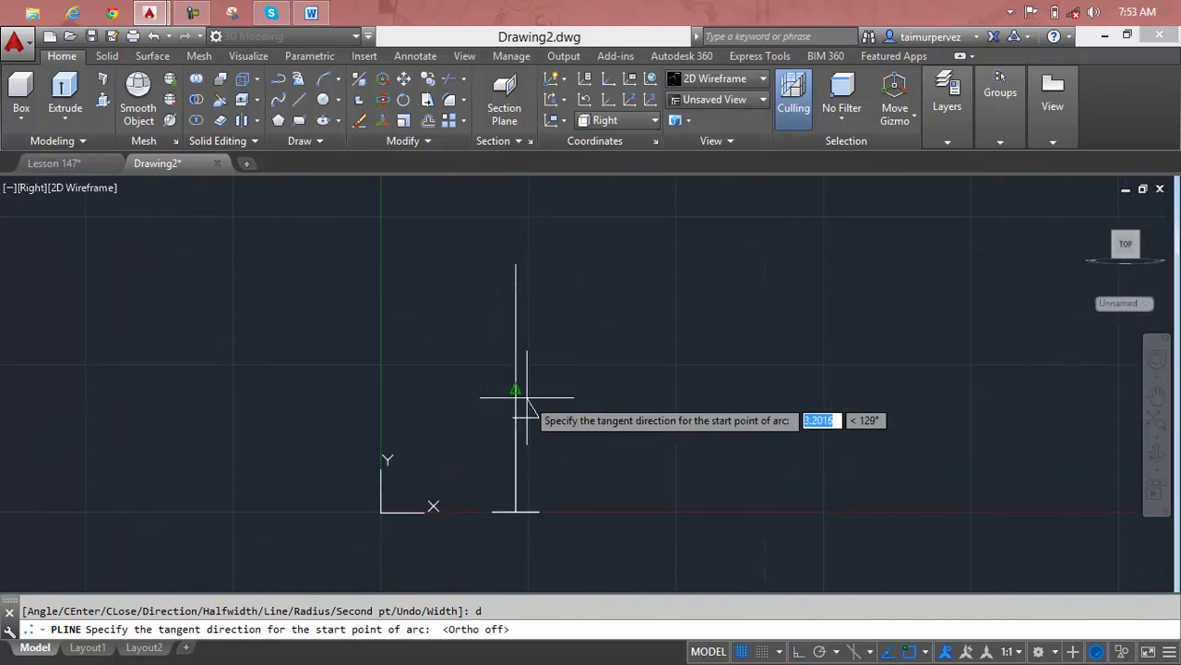
left_click(529, 375)
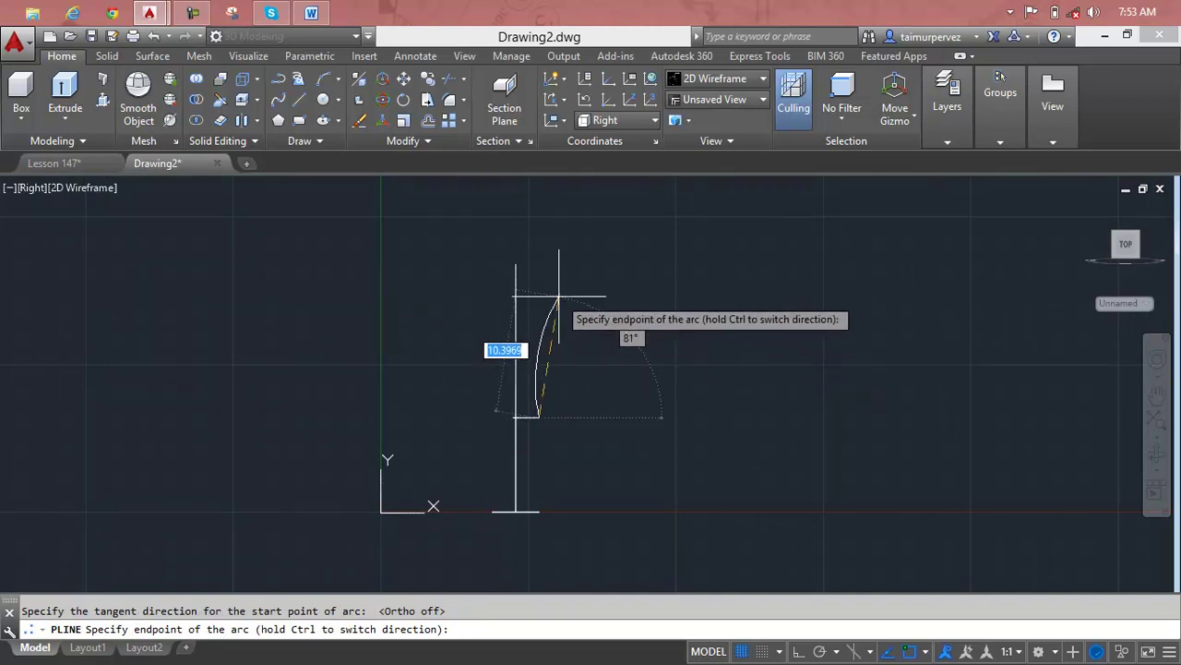
left_click(546, 324)
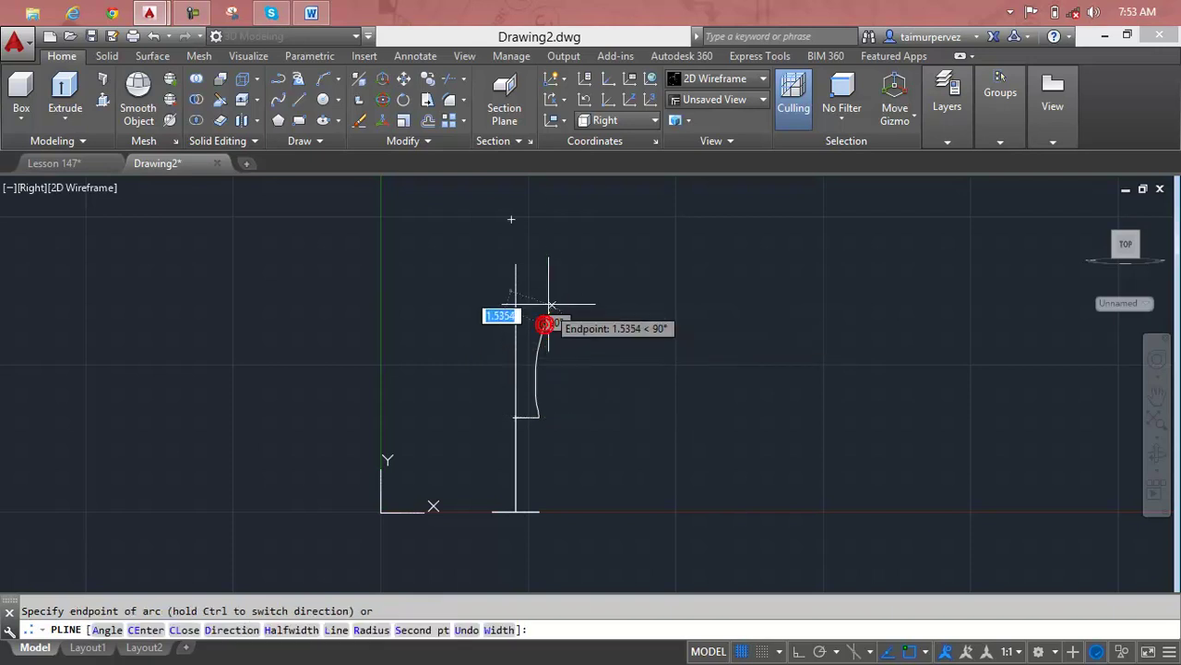
middle_click_drag(527, 296, 526, 328)
scroll(527, 328, "up", 4)
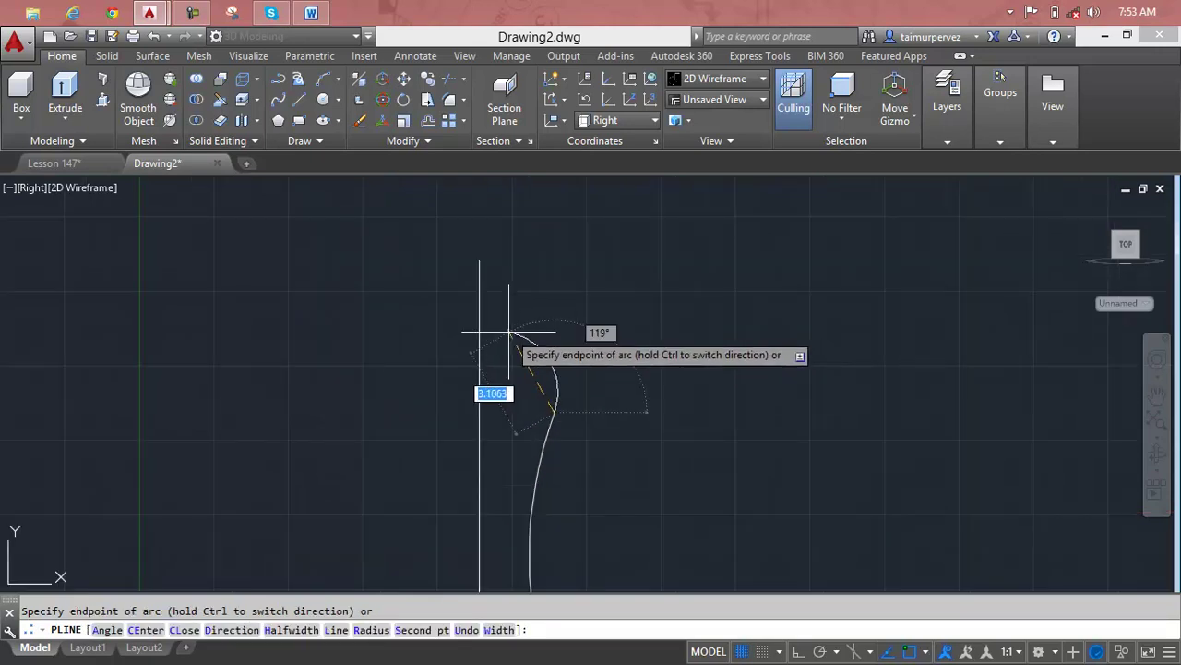
left_click(507, 333)
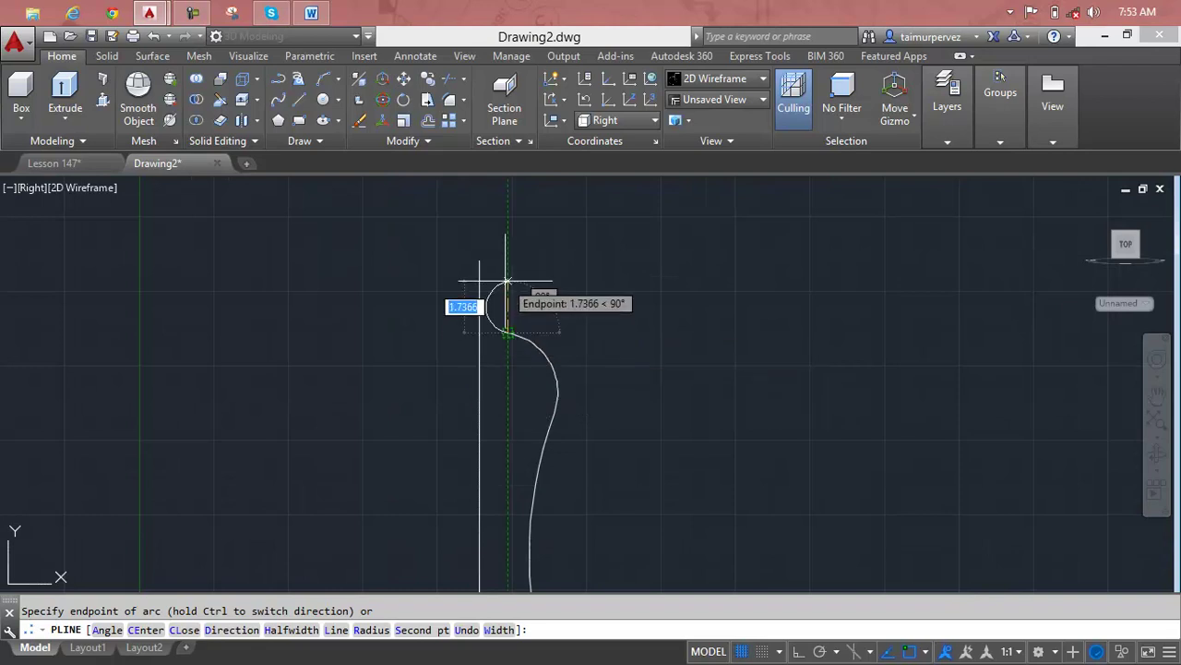
Step: Finish the profile with a short straight vertical segment at the top
type("l")
key("Return")
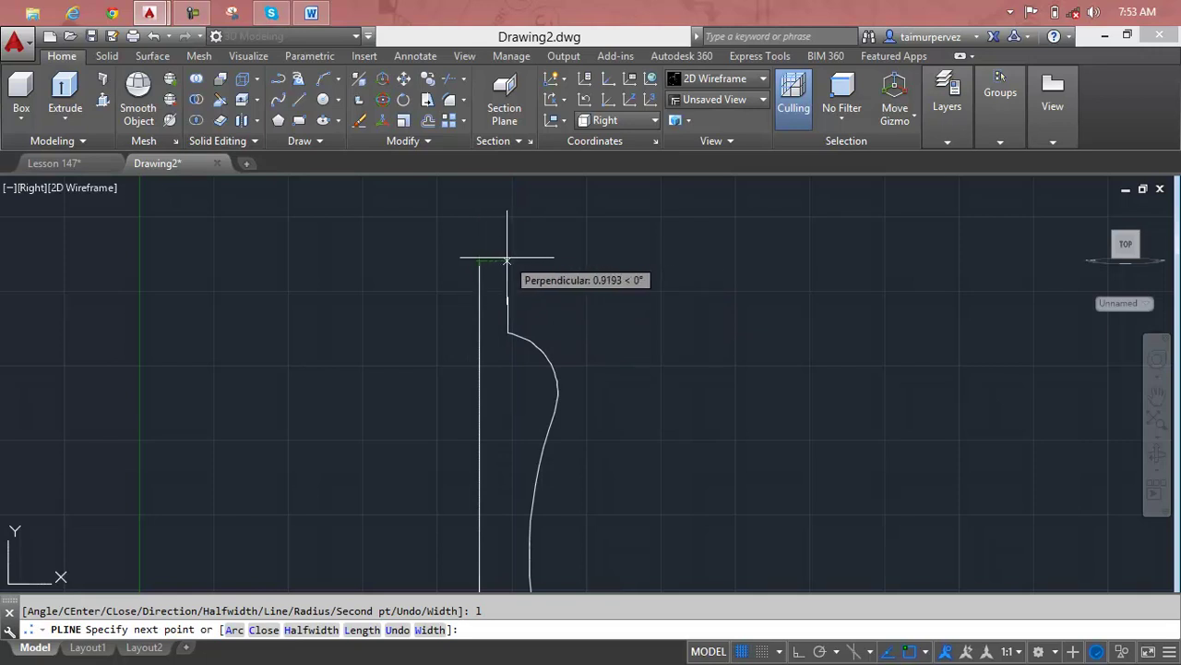
key("F8")
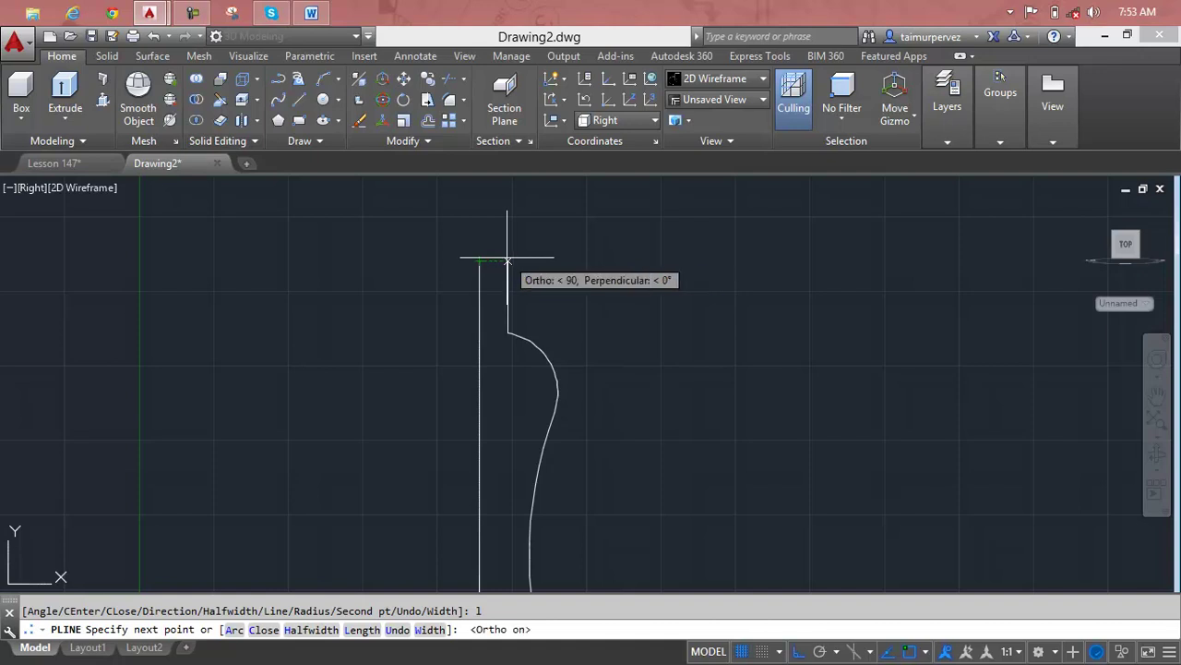
left_click(508, 262)
key("Return")
scroll(618, 342, "down", 3)
scroll(581, 384, "up", 3)
Step: Stretch the lower curve's midpoint grip inward toward the axis
key("Return")
left_click(563, 360)
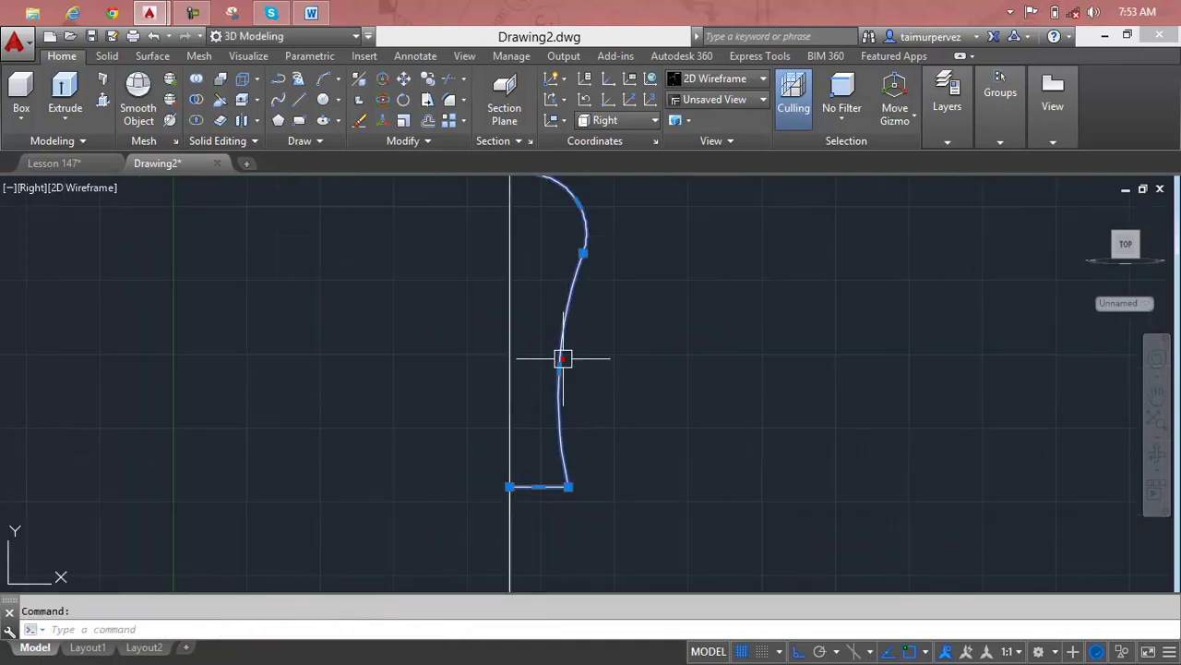
left_click(562, 366)
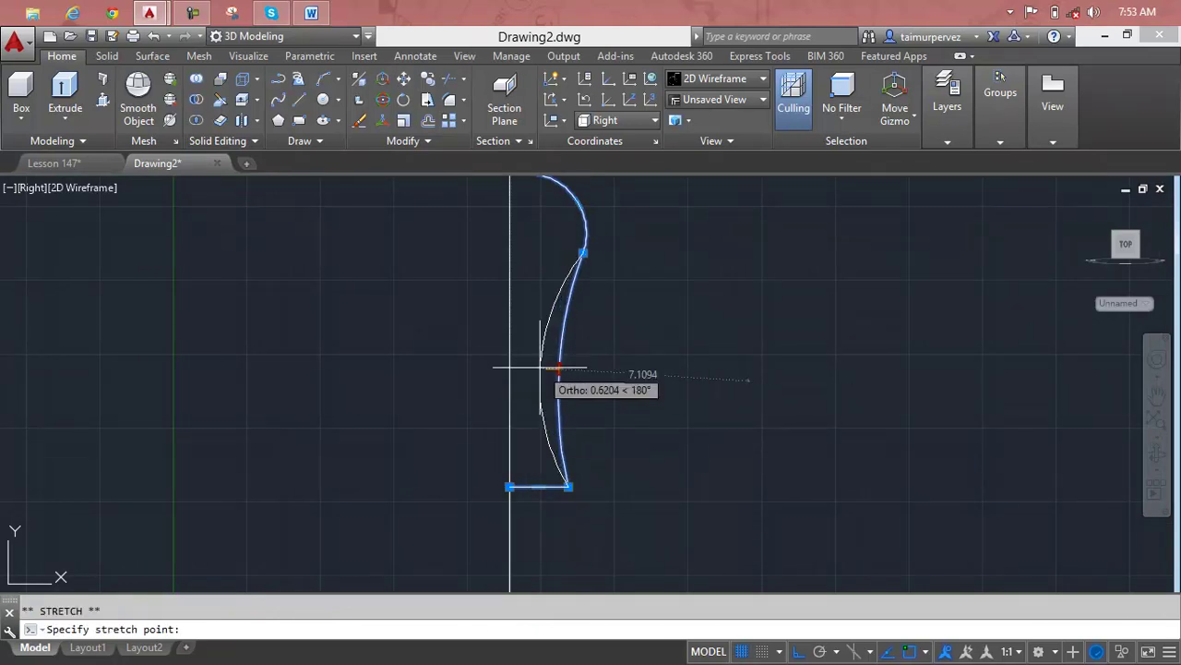
left_click(537, 368)
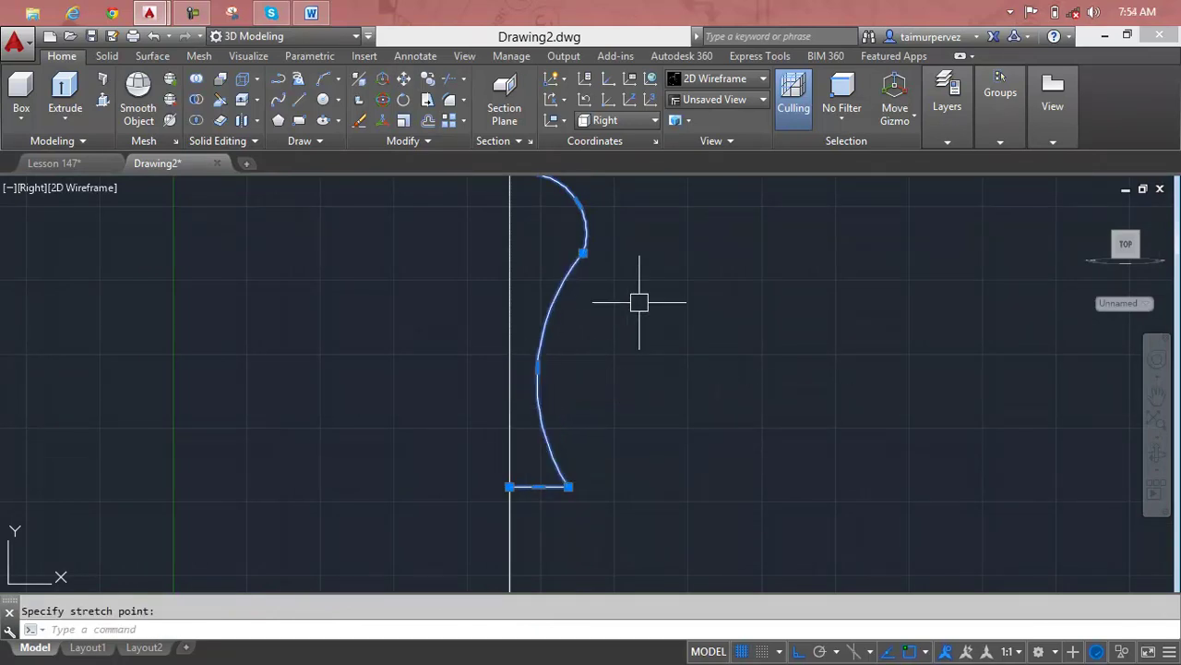
key("Escape")
scroll(633, 296, "down", 3)
scroll(611, 309, "up", 5)
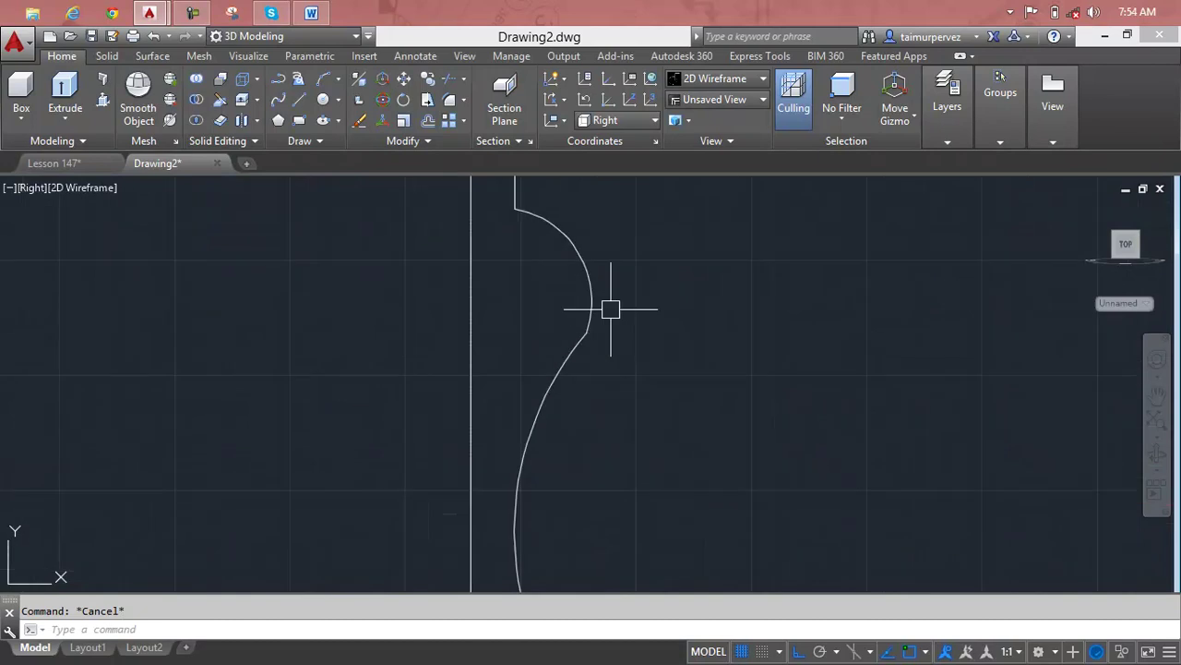
middle_click_drag(608, 306, 615, 395)
Step: Adjust the upper curve's midpoint grip, then clear the selection and view the whole profile
left_click(566, 315)
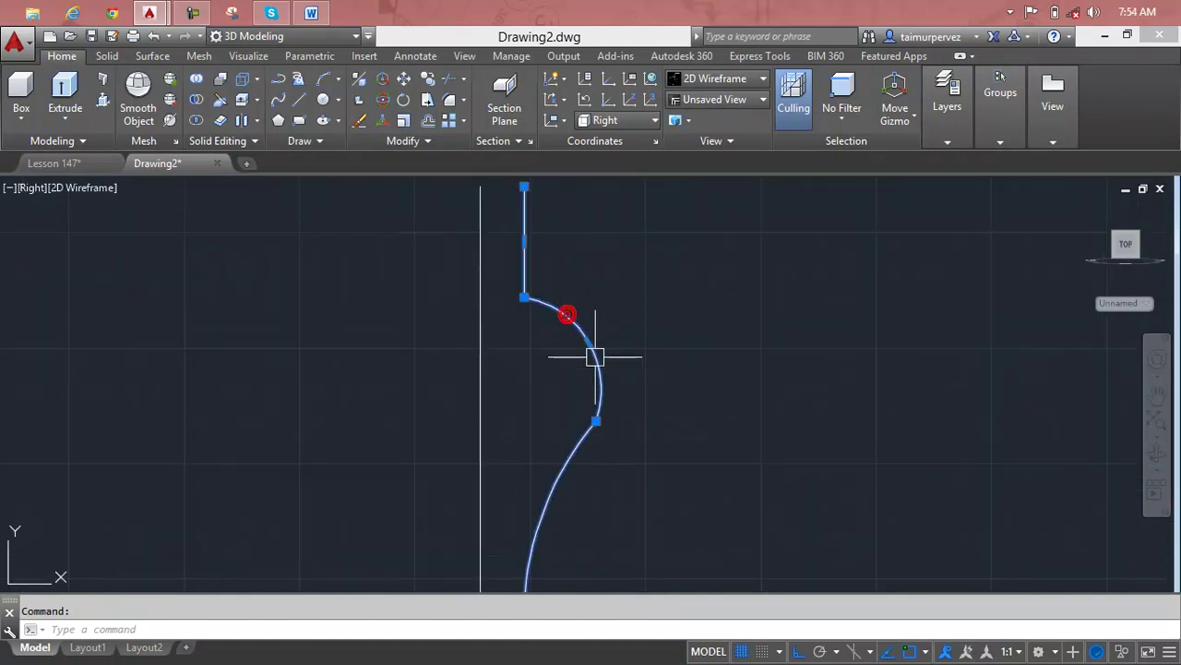
mouse_move(566, 314)
left_click(589, 341)
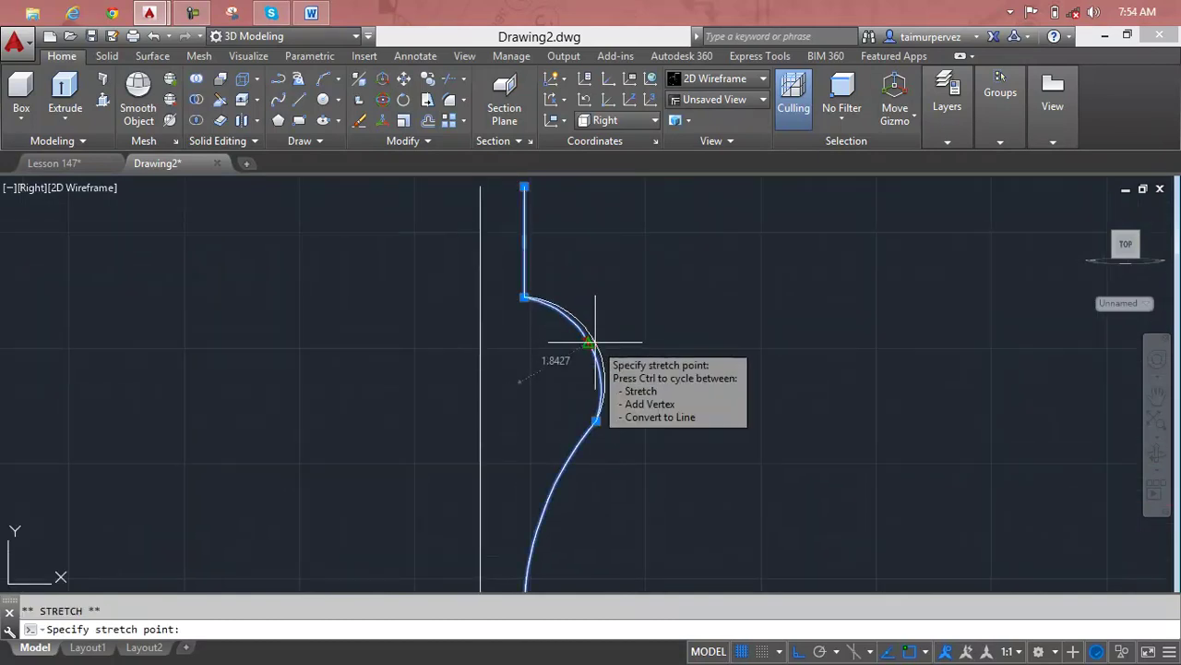
left_click(596, 342)
left_click(599, 420)
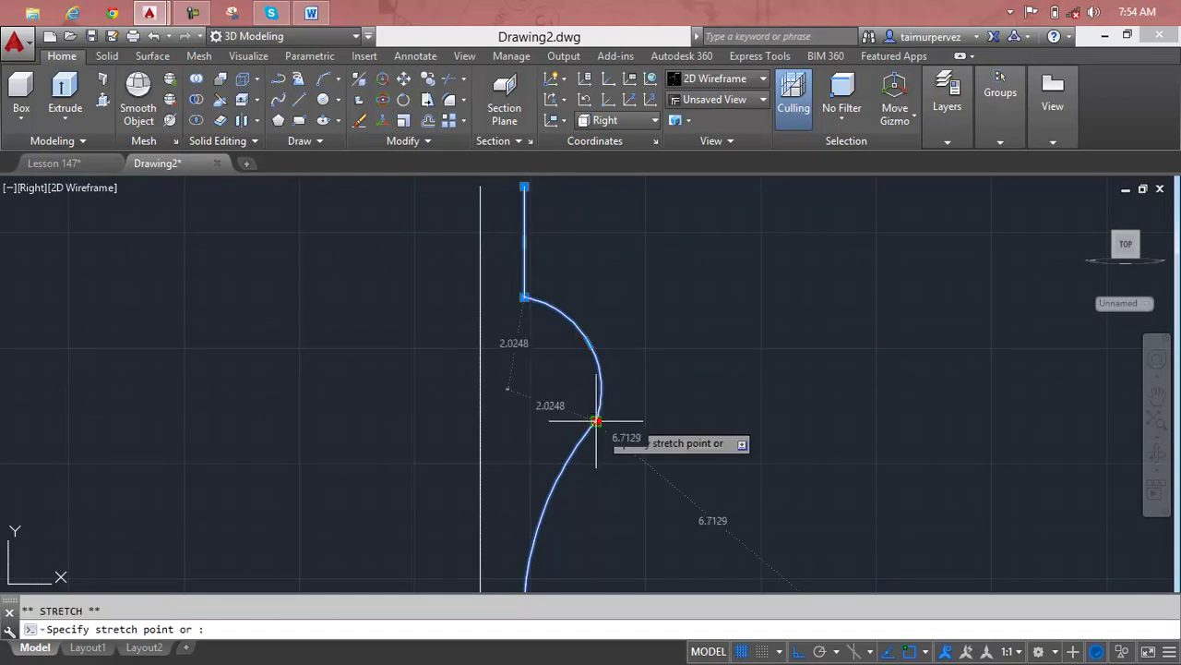
key("Escape")
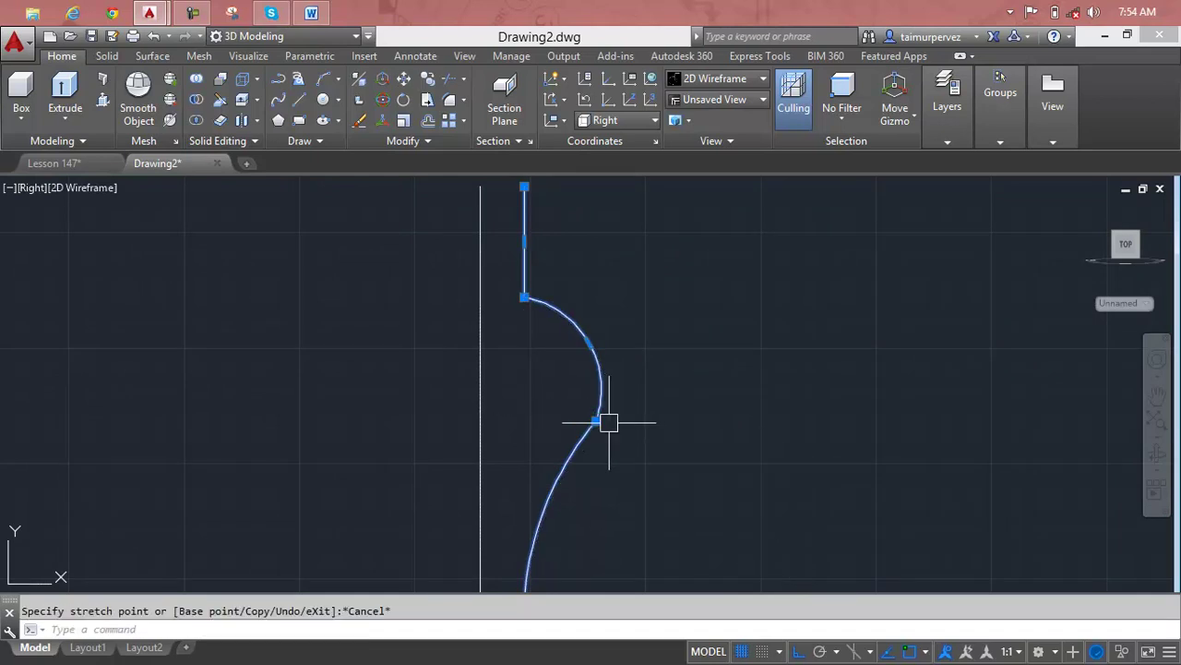
key("Escape")
scroll(668, 387, "down", 5)
middle_click_drag(688, 416, 663, 285)
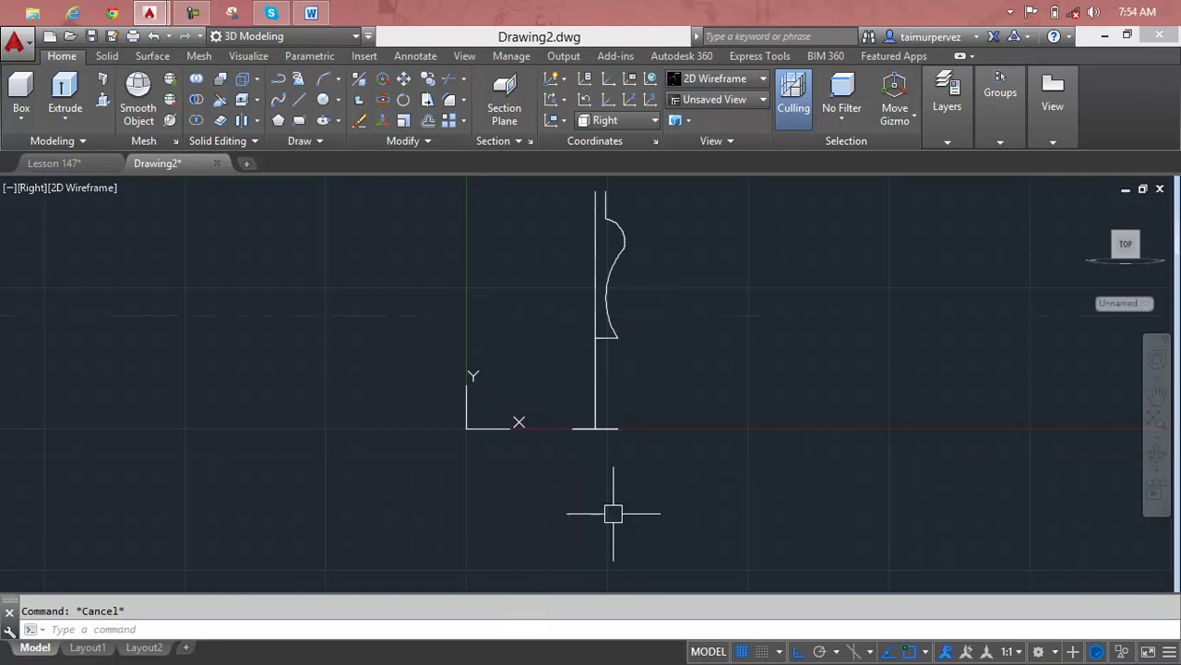
Step: Zoom in on the base and draw a line straight up from the base line's right endpoint
scroll(596, 426, "up", 2)
scroll(623, 426, "up", 3)
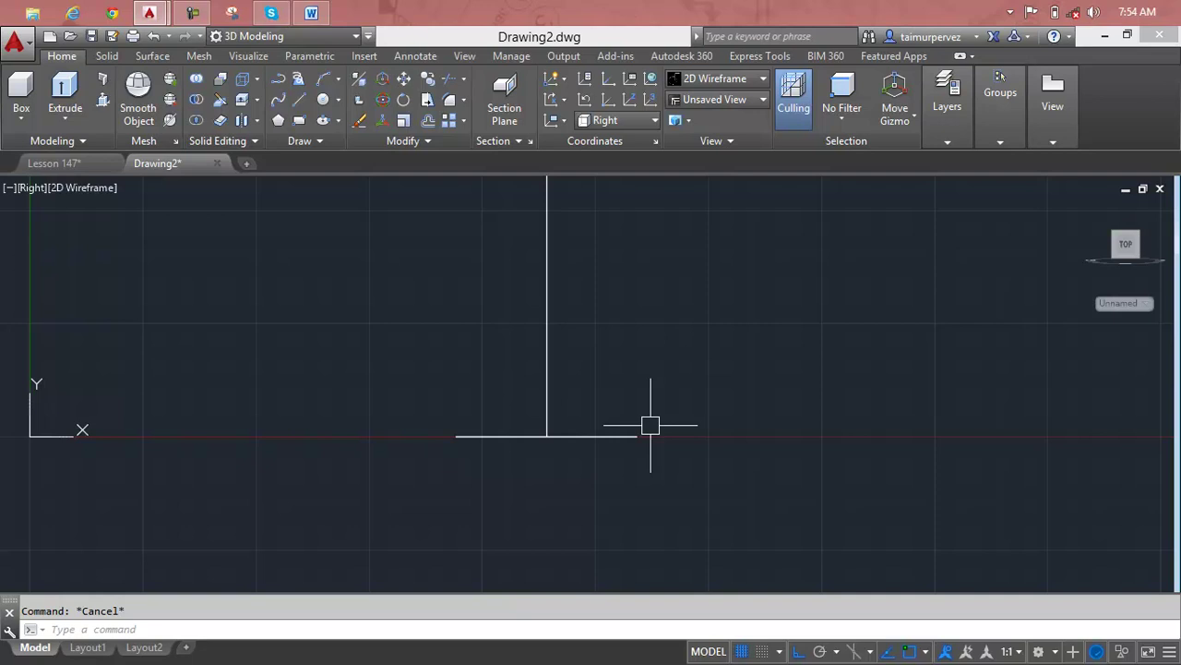
scroll(635, 437, "down", 3)
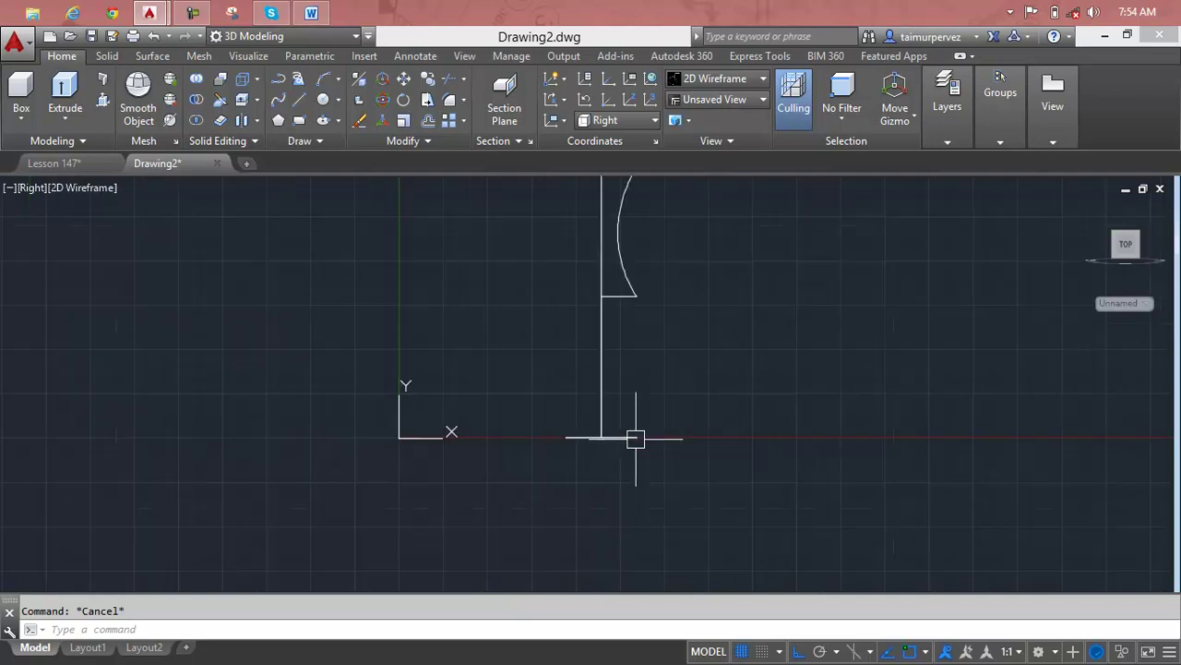
mouse_move(635, 438)
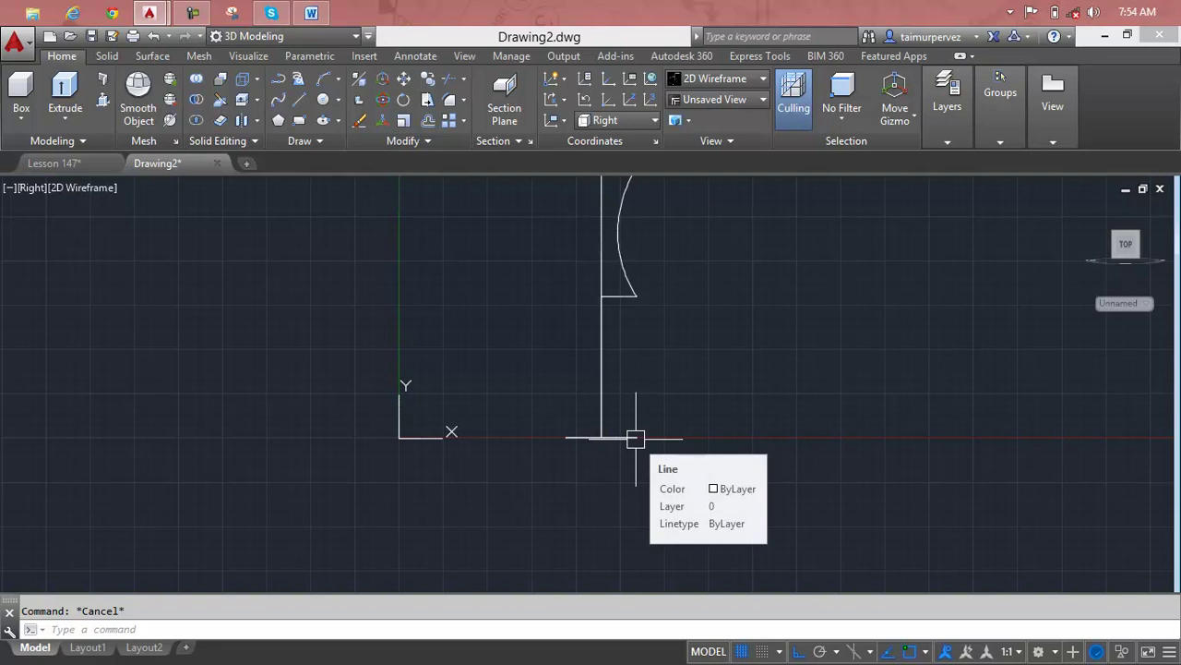
scroll(635, 438, "up", 3)
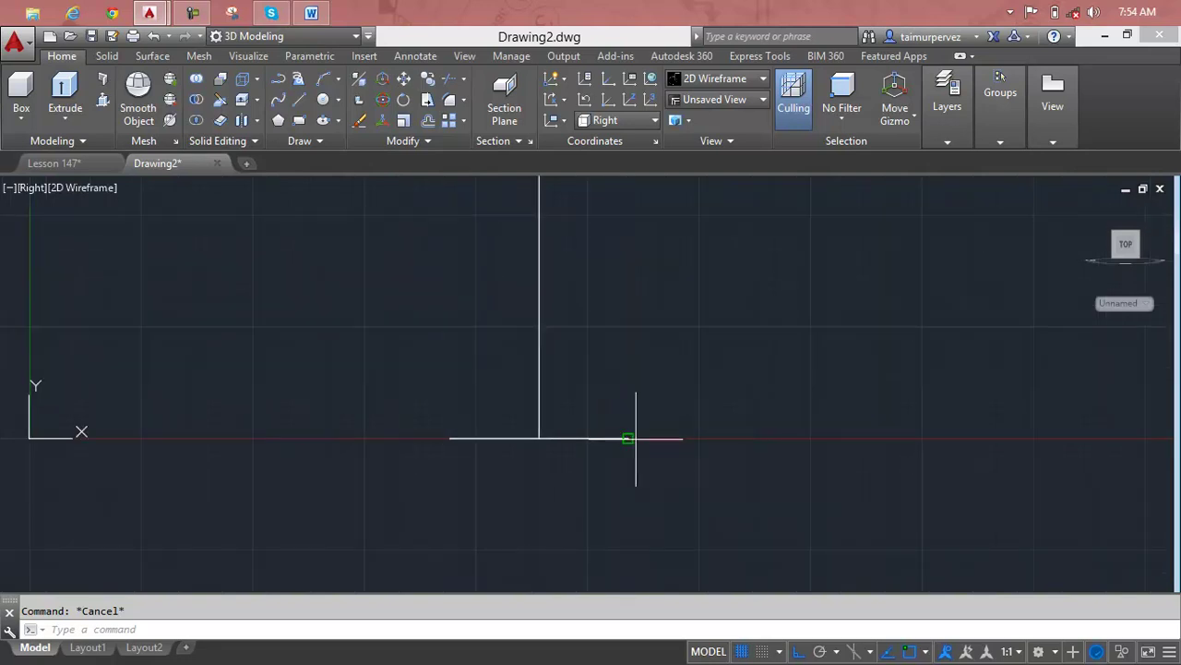
type("l")
key("Return")
left_click(635, 438)
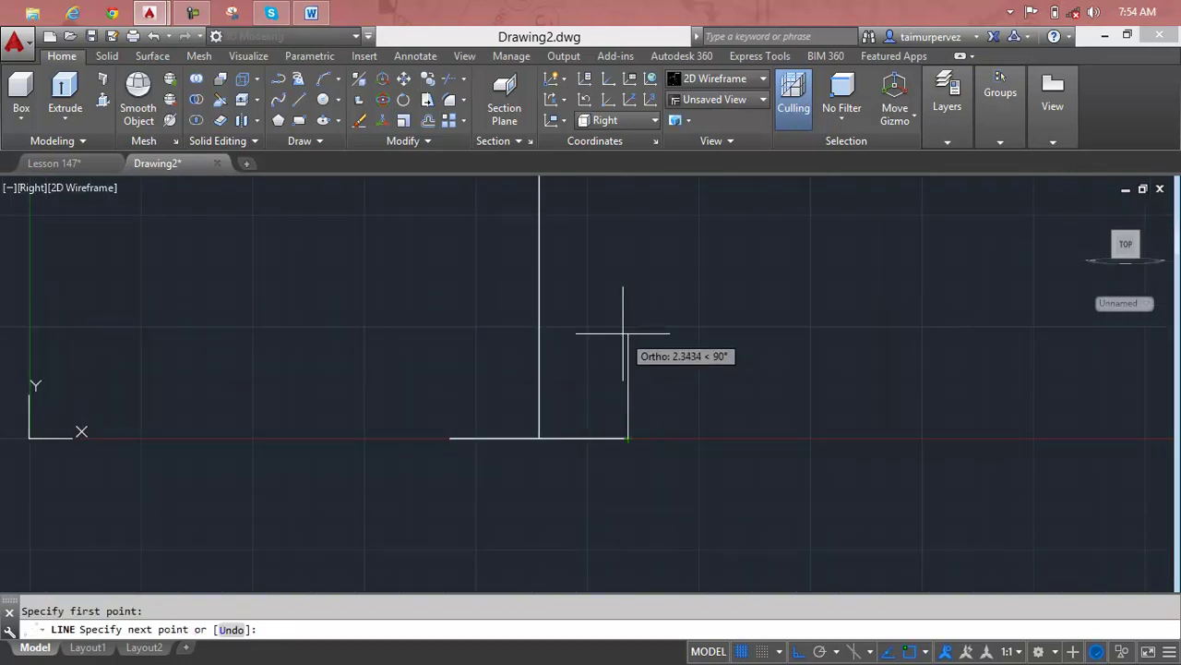
key("Return")
scroll(619, 342, "down", 7)
scroll(562, 361, "up", 4)
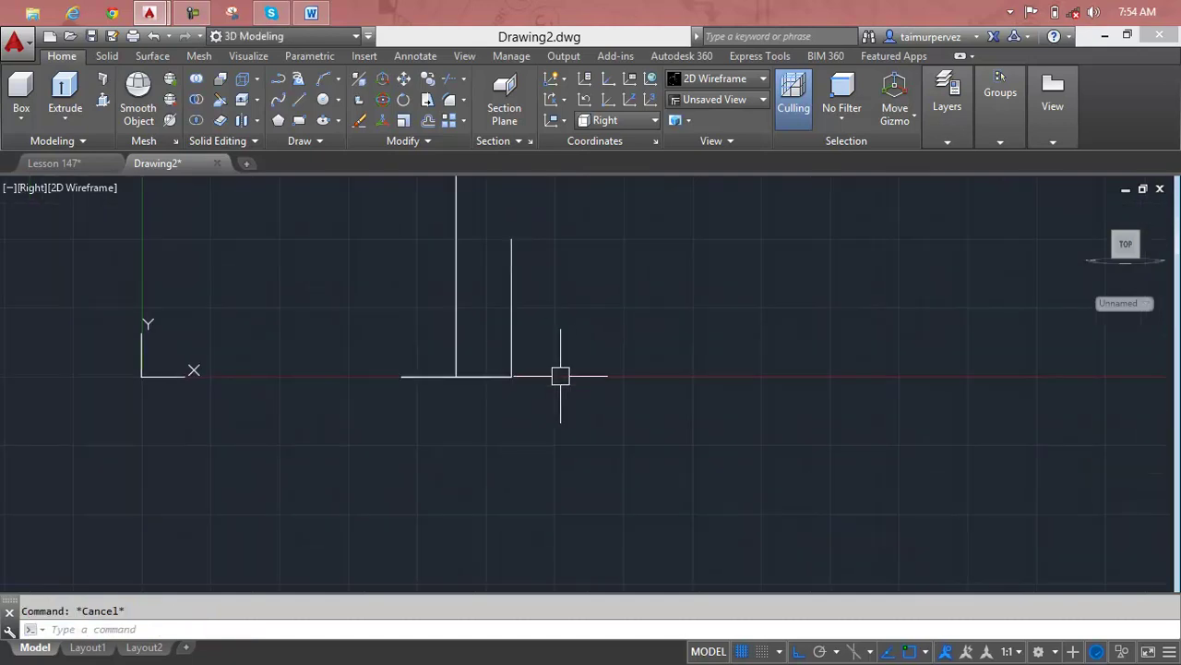
type("a")
Step: With Ortho off, draw a three-point arc from the base end, through a point above, down to the right
key("Return")
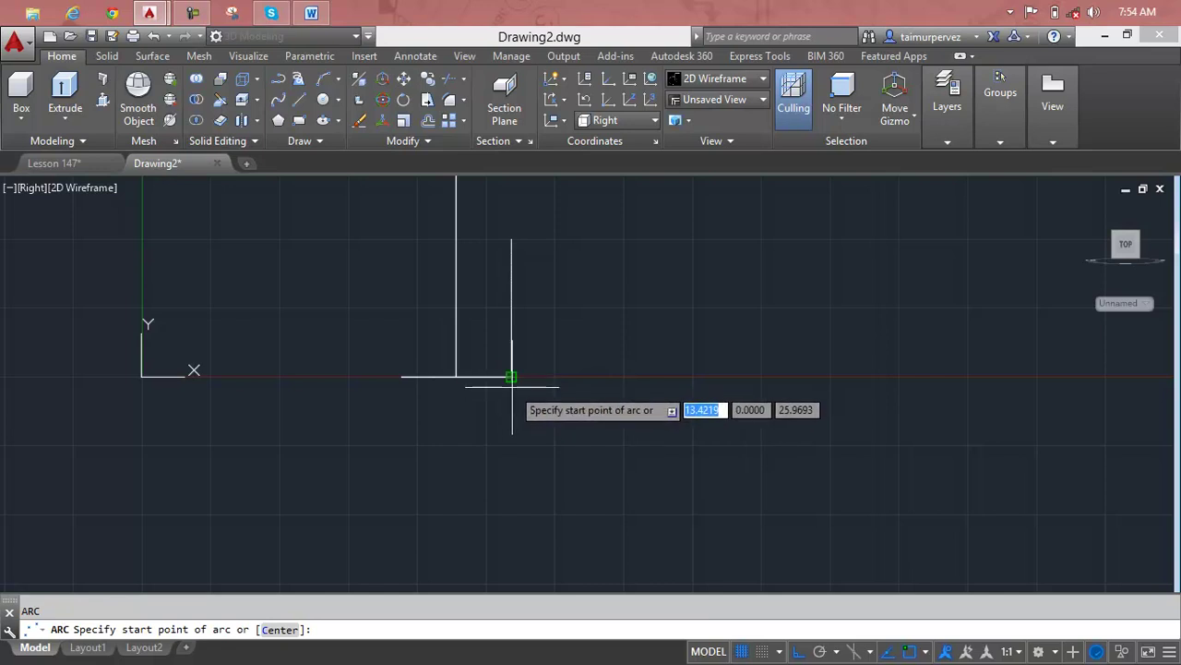
left_click(511, 377)
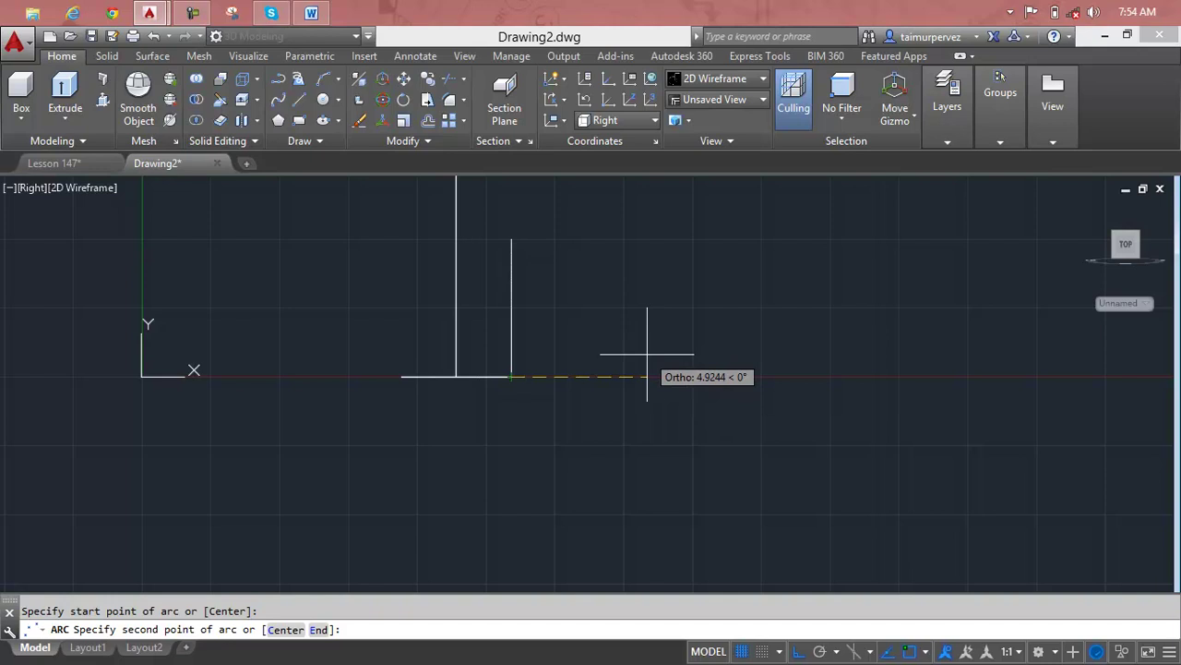
key("F8")
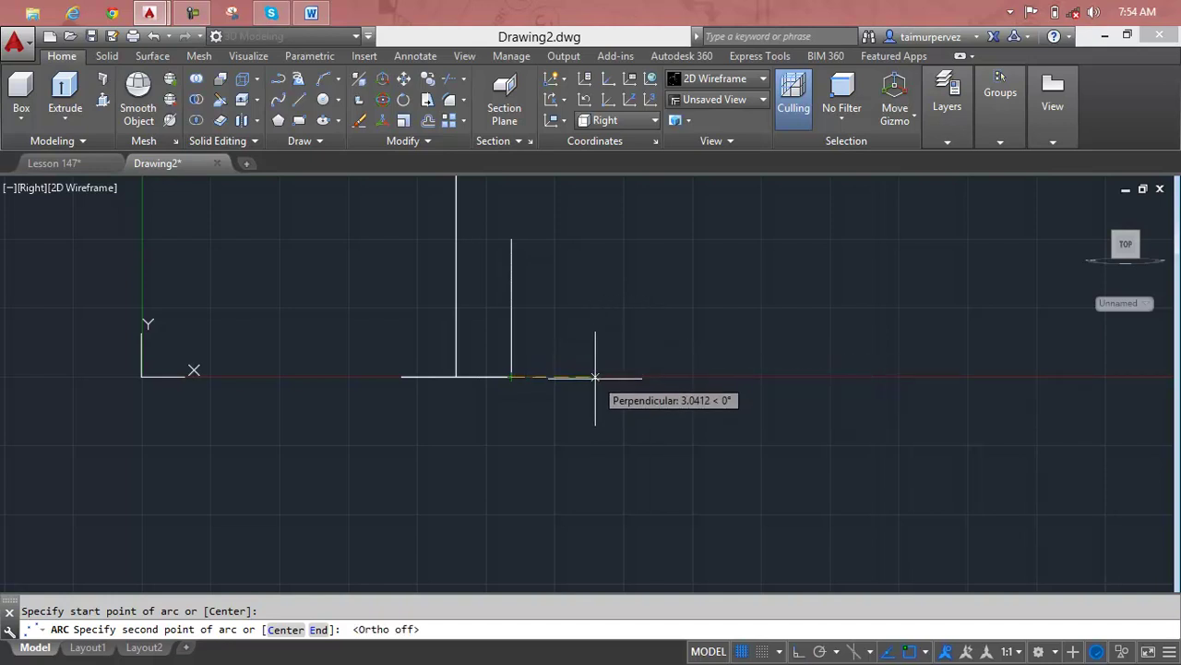
left_click(596, 361)
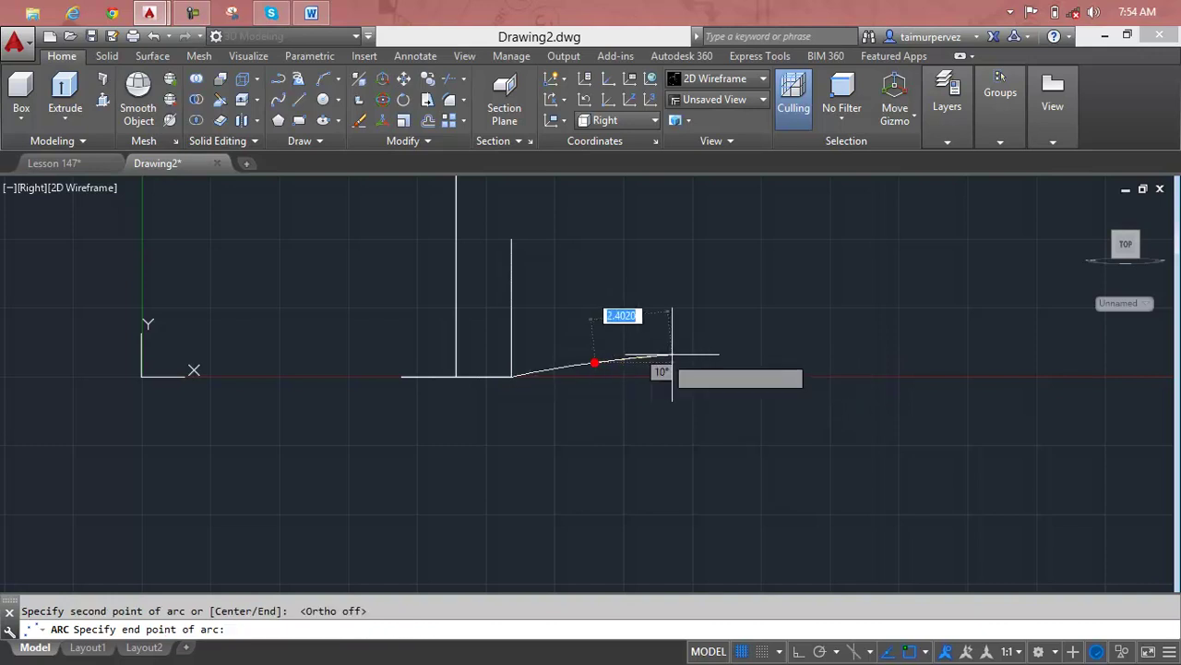
scroll(679, 424, "down", 4)
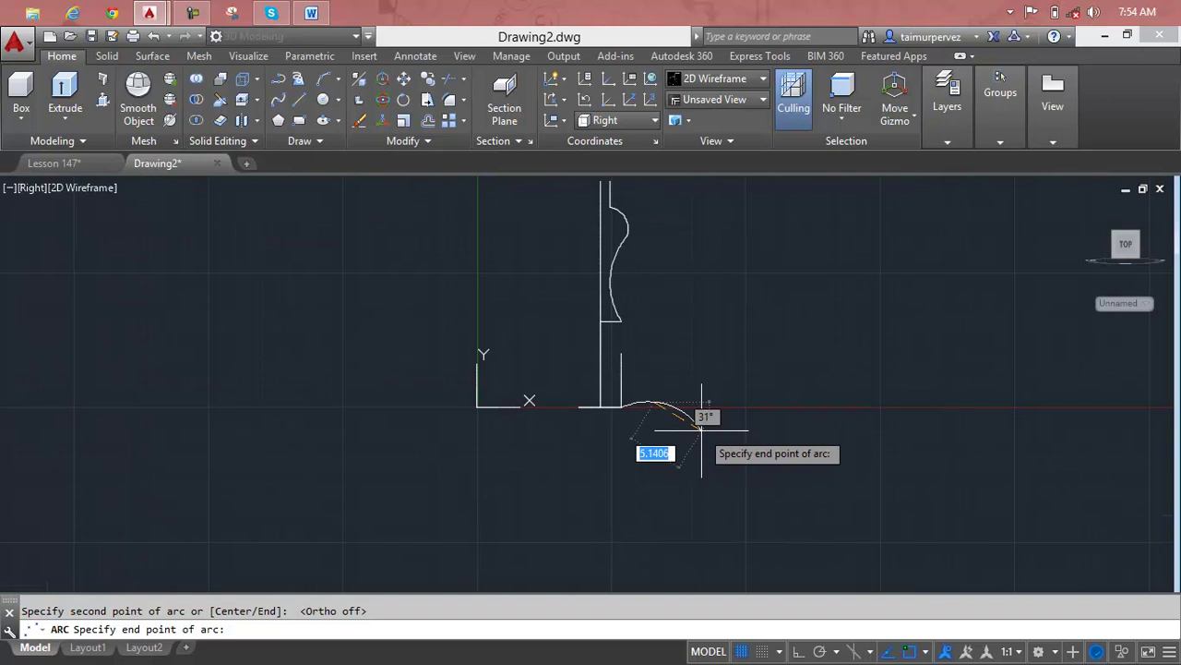
left_click(697, 417)
scroll(705, 421, "up", 2)
scroll(704, 422, "up", 2)
scroll(705, 422, "up", 2)
key("Escape")
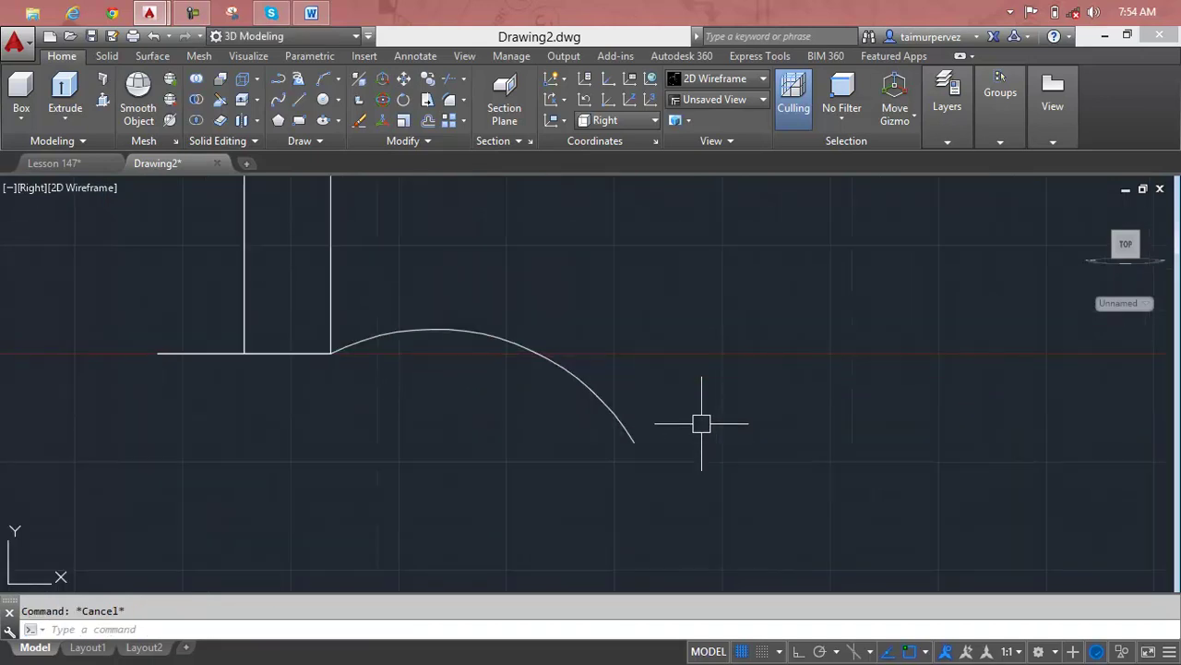
type("a")
Step: Start an arc at the big arc's tip, then cancel the attempt
key("Return")
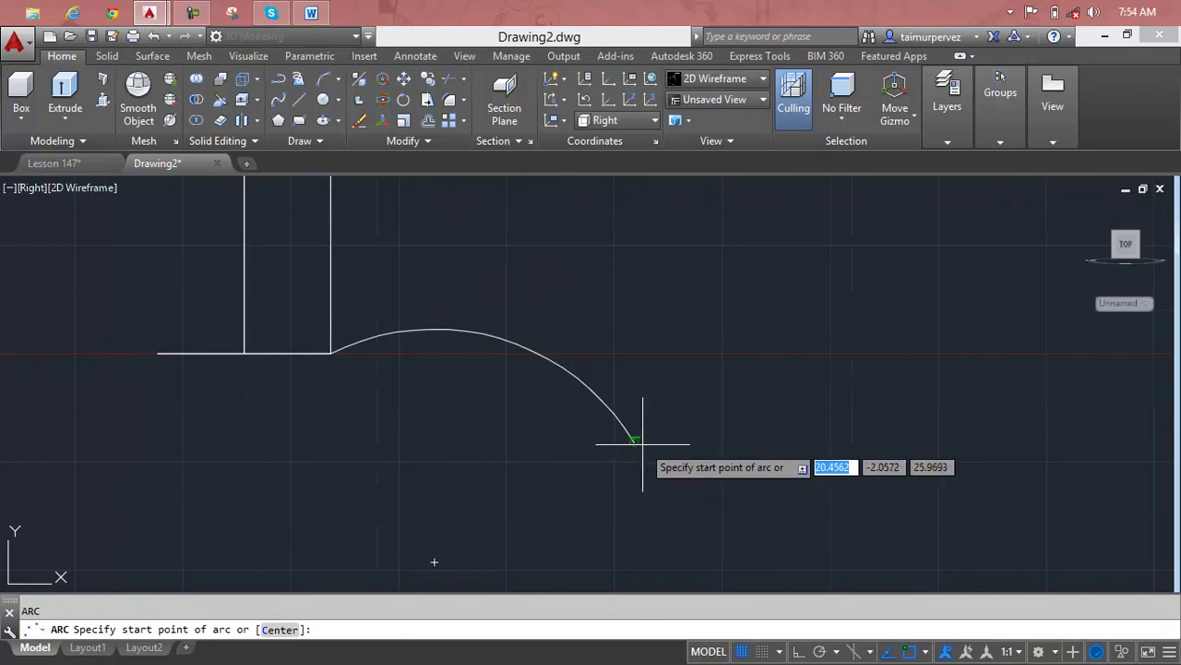
left_click(635, 444)
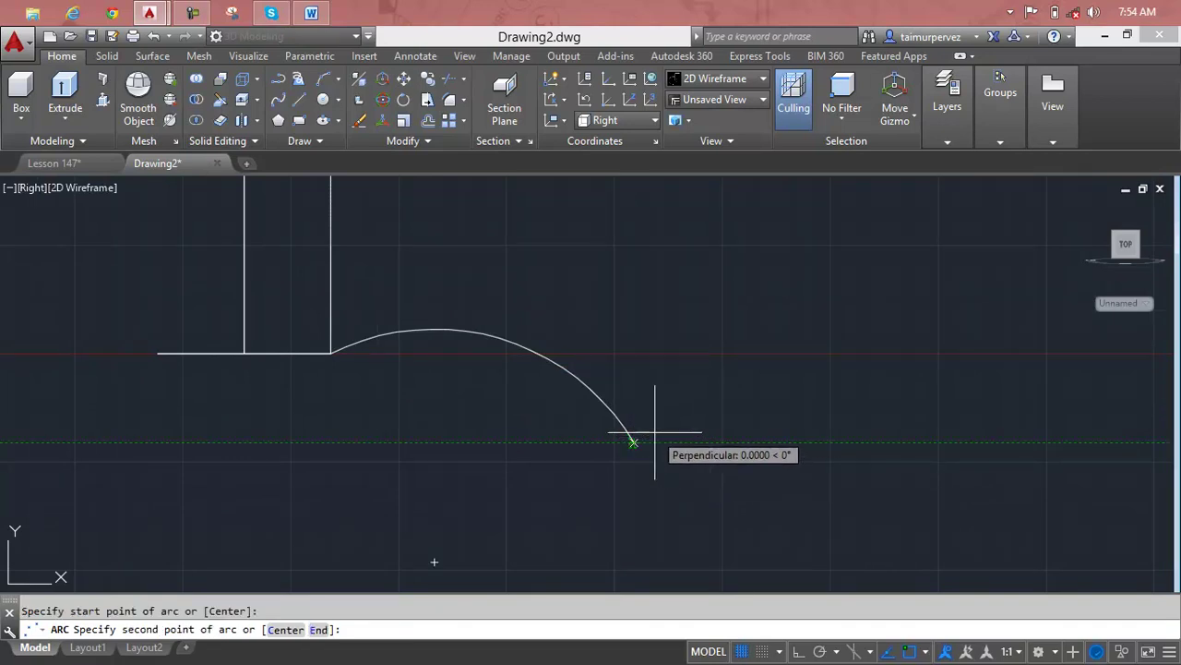
left_click(635, 415)
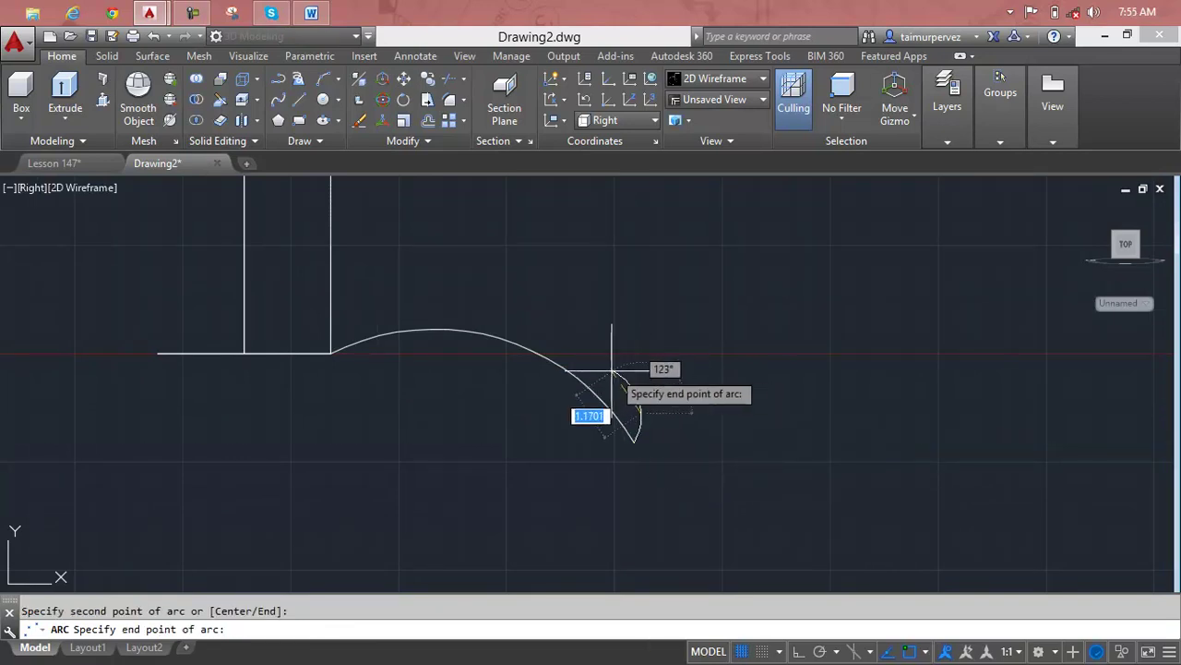
key("Escape")
scroll(634, 407, "up", 2)
scroll(635, 438, "up", 2)
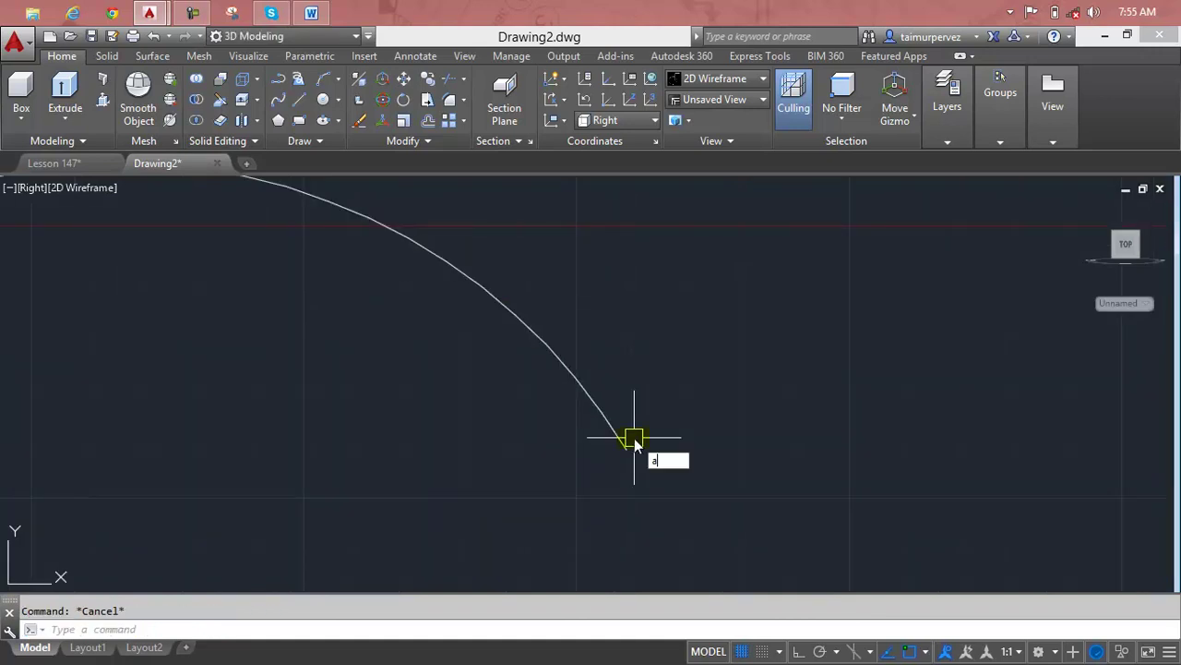
Step: Draw a three-point curl arc from the curve's endpoint, then delete it as unwanted
key("Return")
left_click(626, 448)
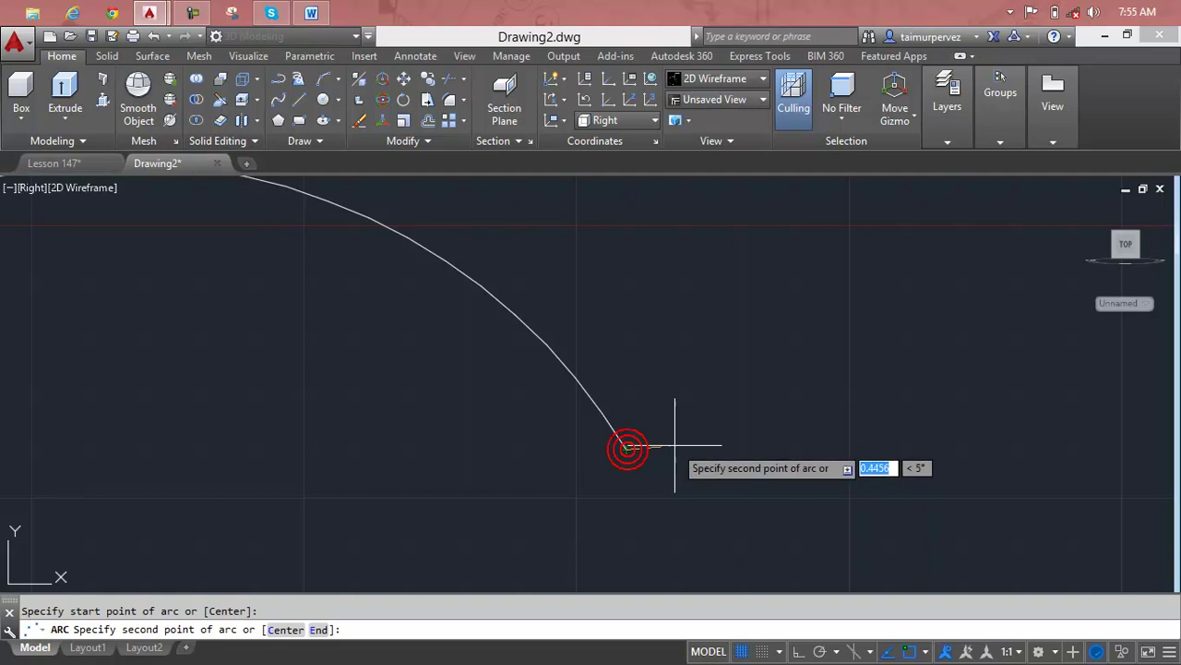
left_click(680, 443)
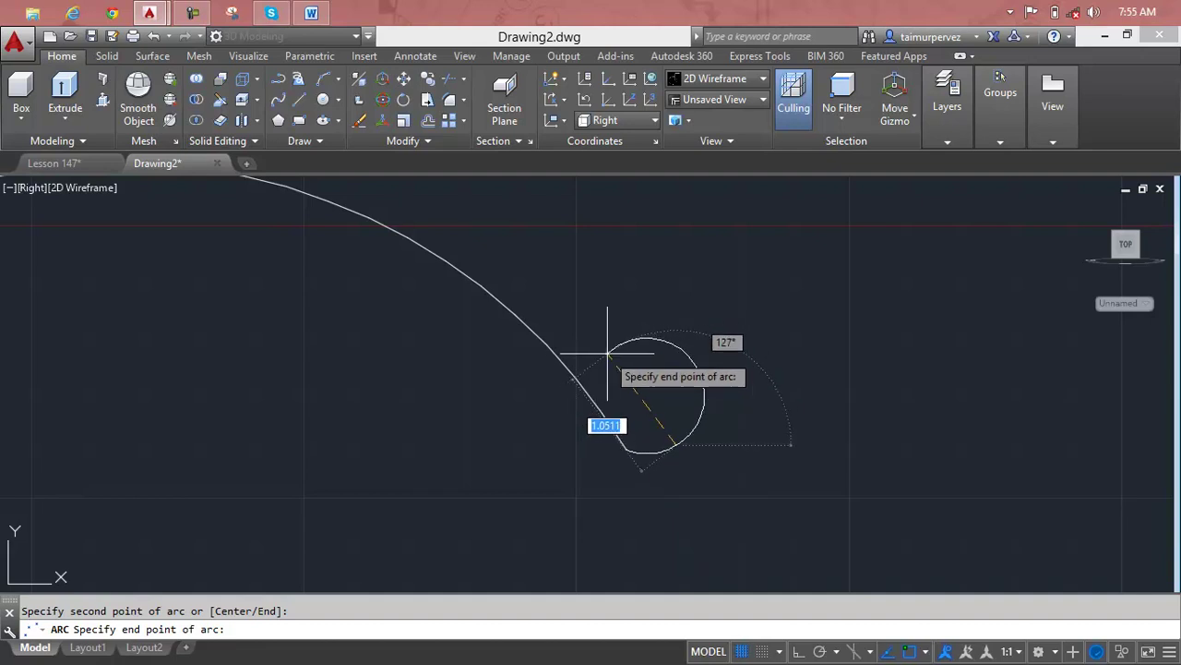
left_click(607, 353)
scroll(652, 324, "down", 2)
scroll(659, 338, "down", 2)
middle_click_drag(659, 338, 674, 416)
scroll(675, 415, "up", 1)
scroll(676, 413, "up", 3)
key("Escape")
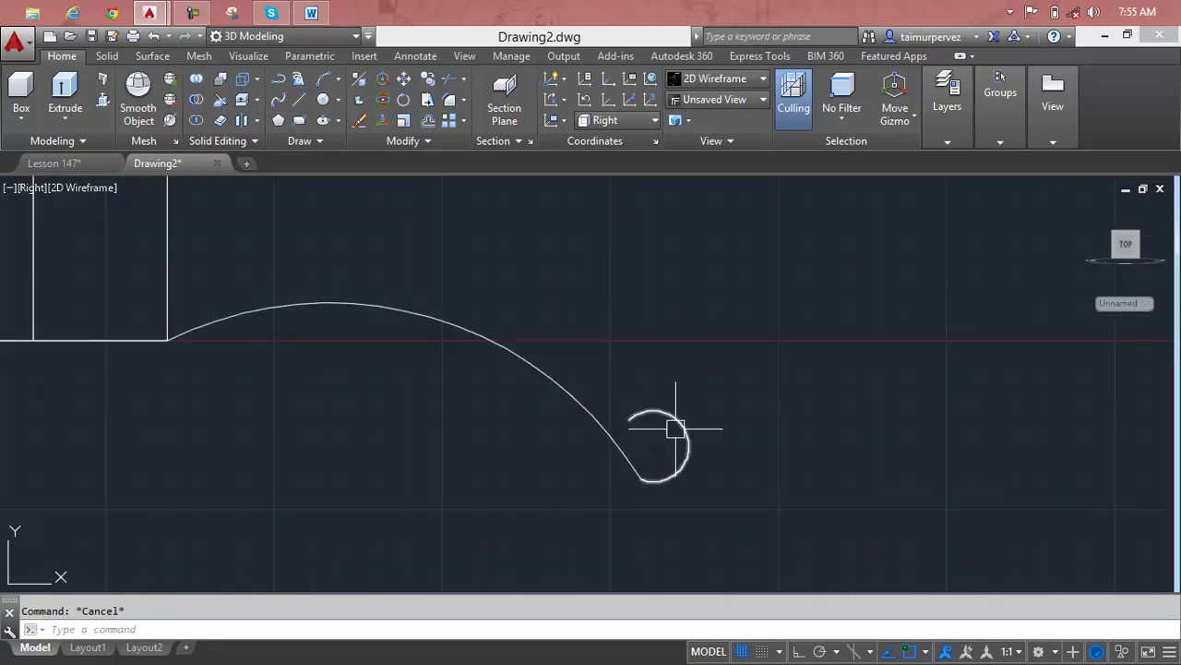
scroll(635, 478, "up", 4)
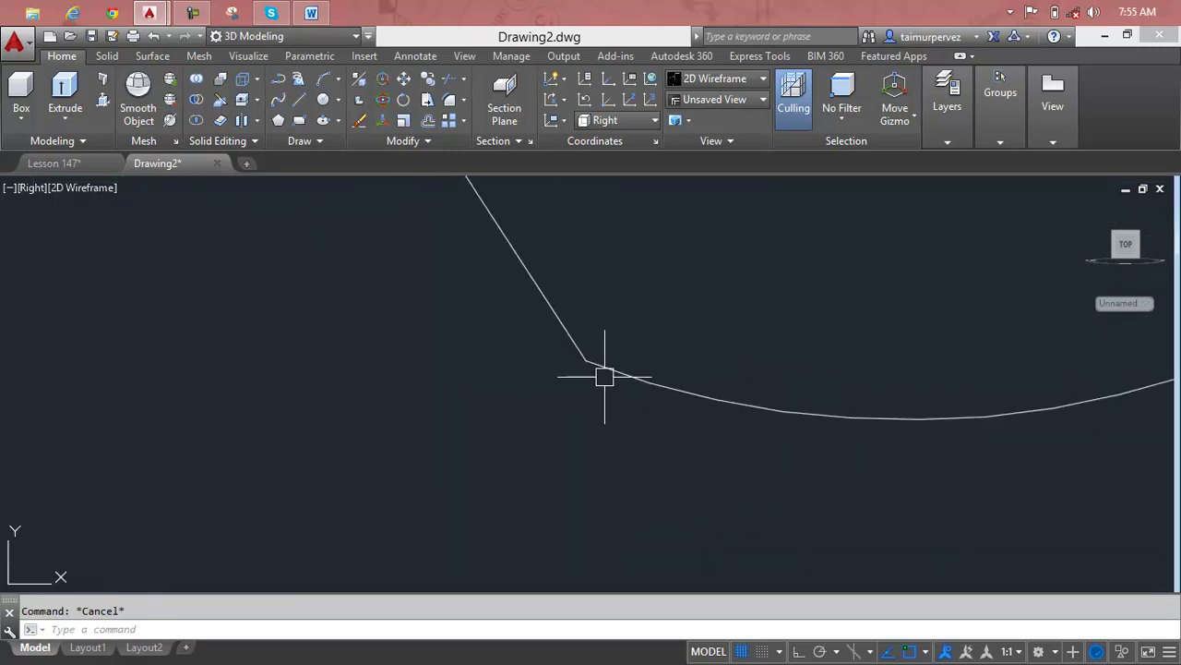
scroll(594, 365, "down", 2)
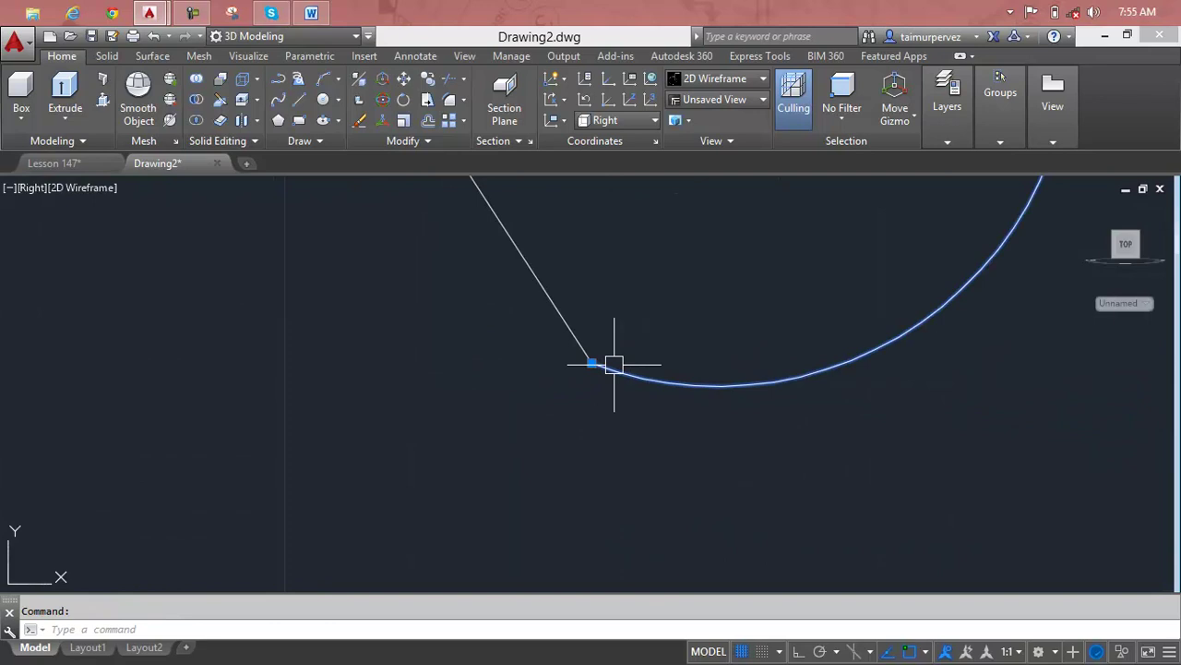
key("Delete")
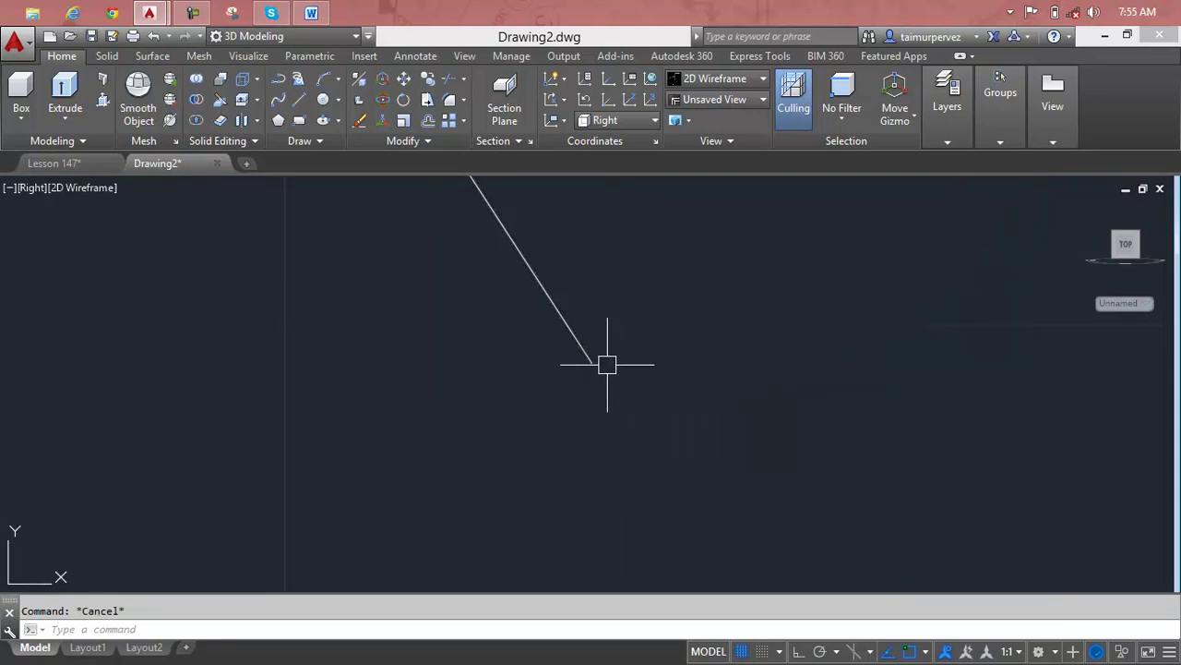
Step: Begin another arc from the line's endpoint and cancel it
type("a")
key("Return")
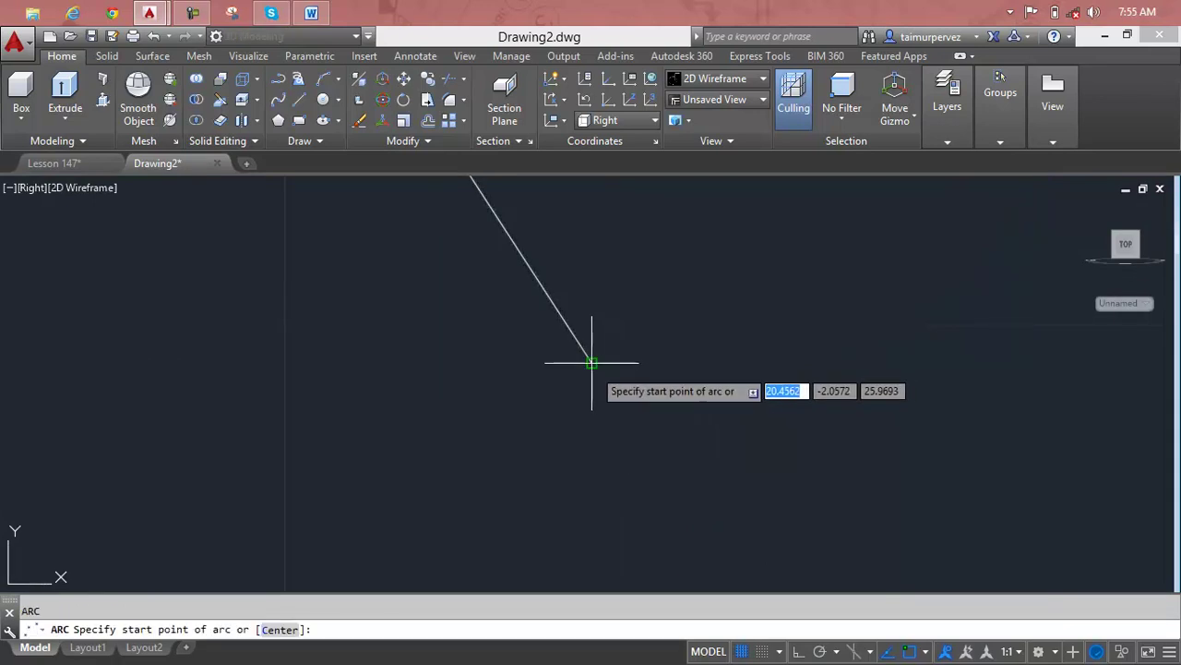
left_click(593, 366)
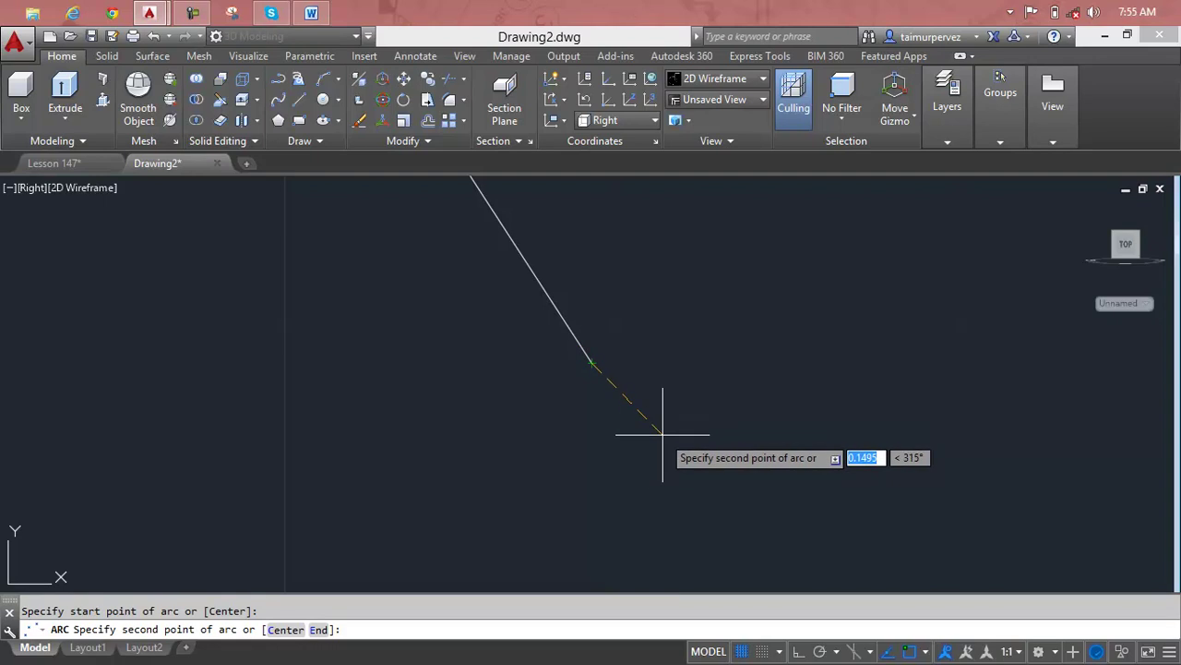
left_click(633, 432)
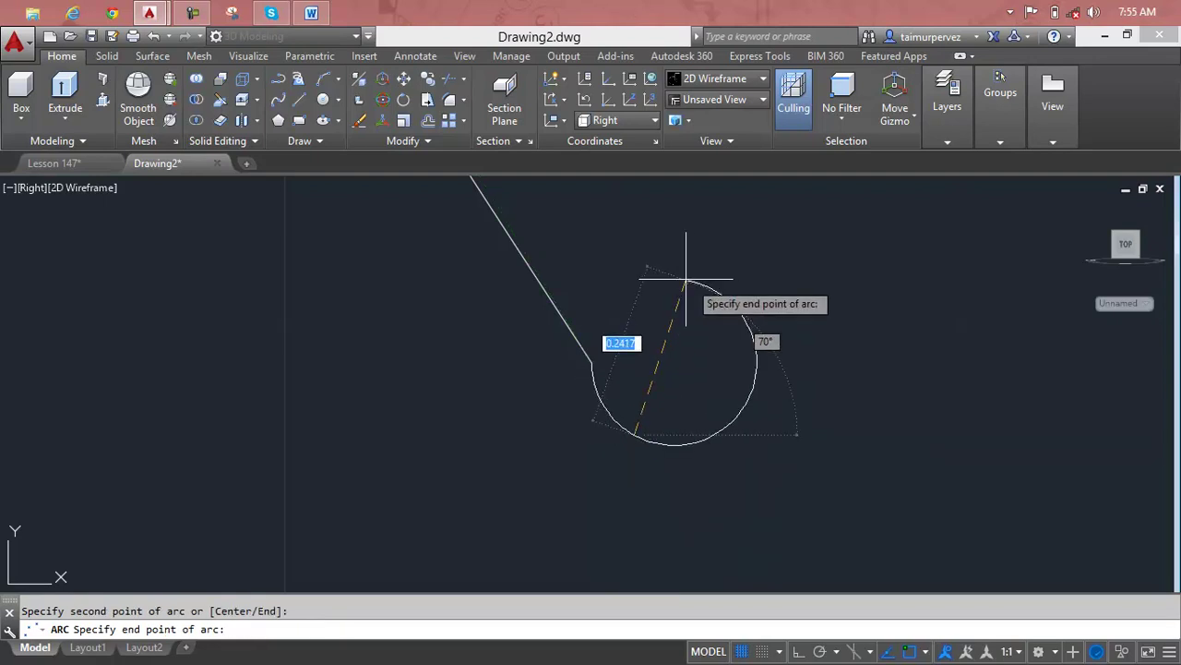
middle_click_drag(651, 275, 646, 383)
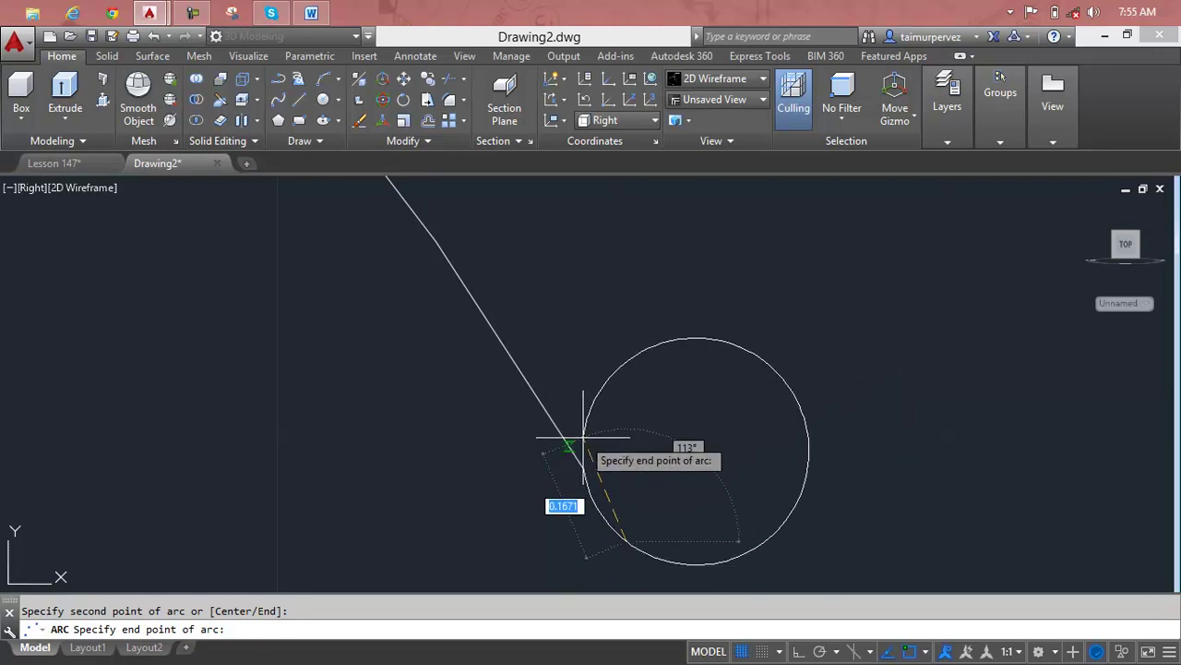
key("Escape")
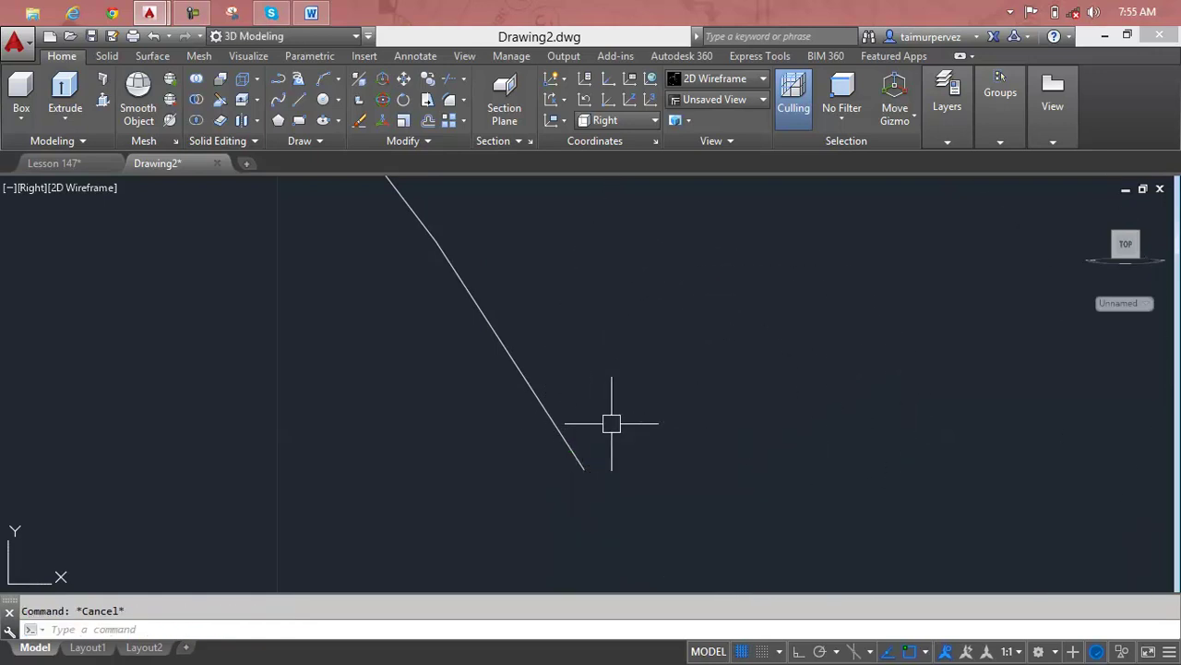
type("a")
Step: Draw the final small curl arc from the big arc's endpoint, hooking back at the leg tip
key("Return")
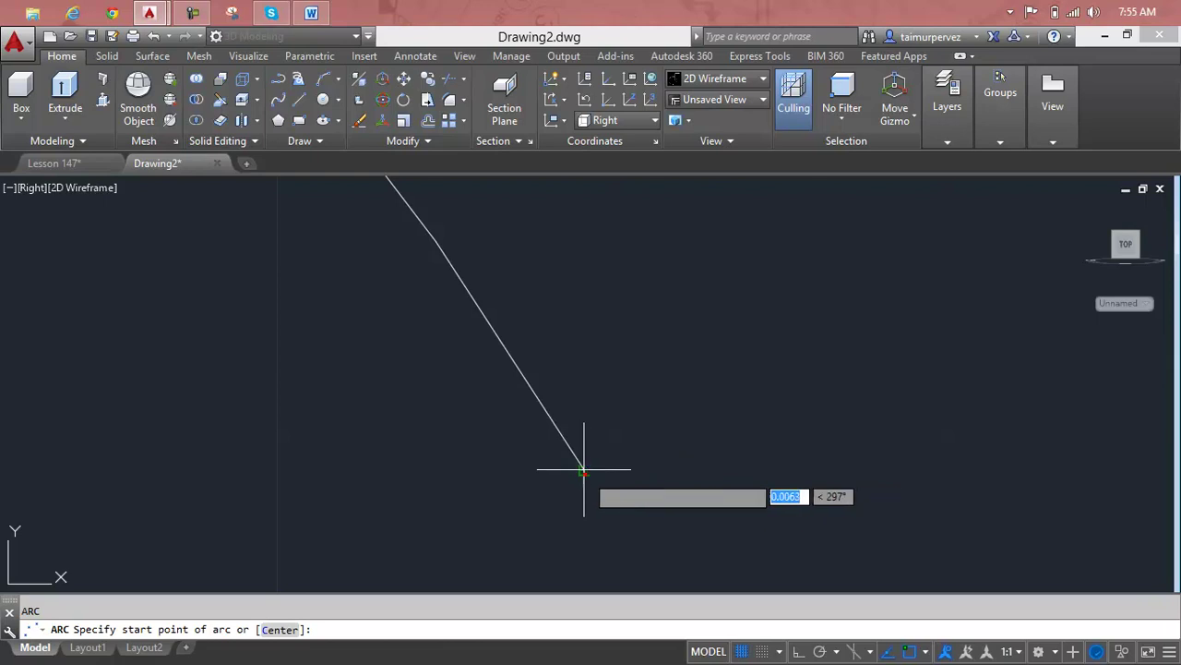
left_click(583, 469)
left_click(645, 481)
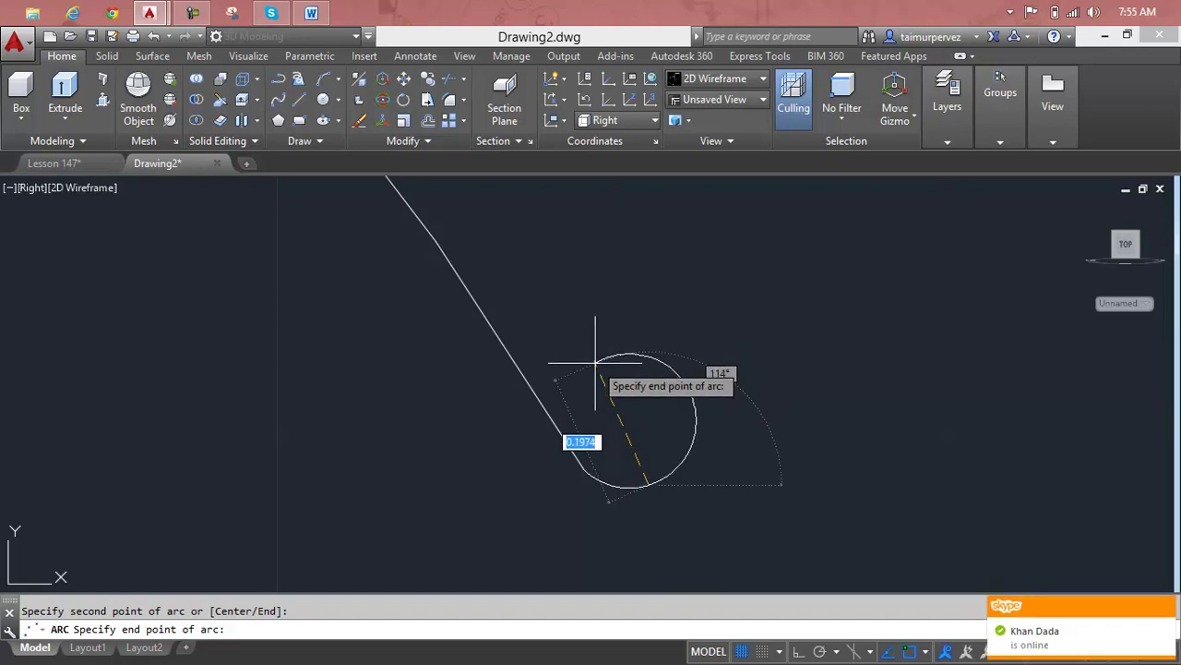
left_click(595, 363)
scroll(605, 489, "down", 3)
scroll(636, 485, "down", 5)
scroll(652, 510, "down", 2)
scroll(642, 510, "up", 4)
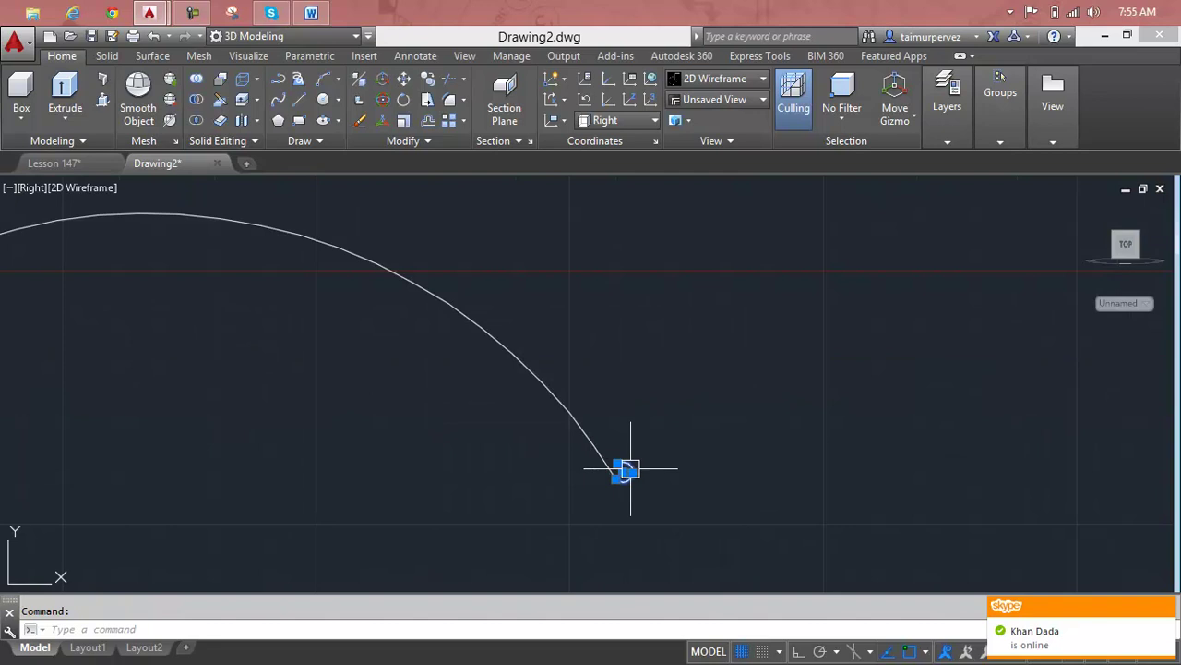
Step: Stretch the curl arc's end grip upward to a new point, enlarging it into a rounder loop
left_click(627, 473)
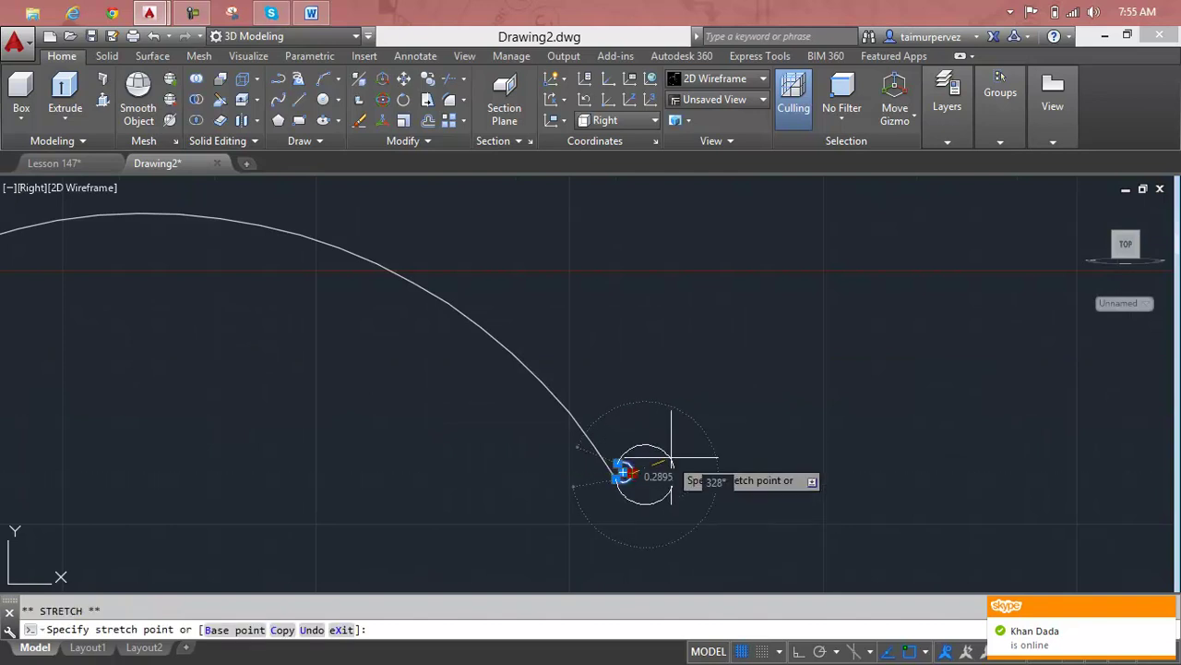
left_click(617, 463)
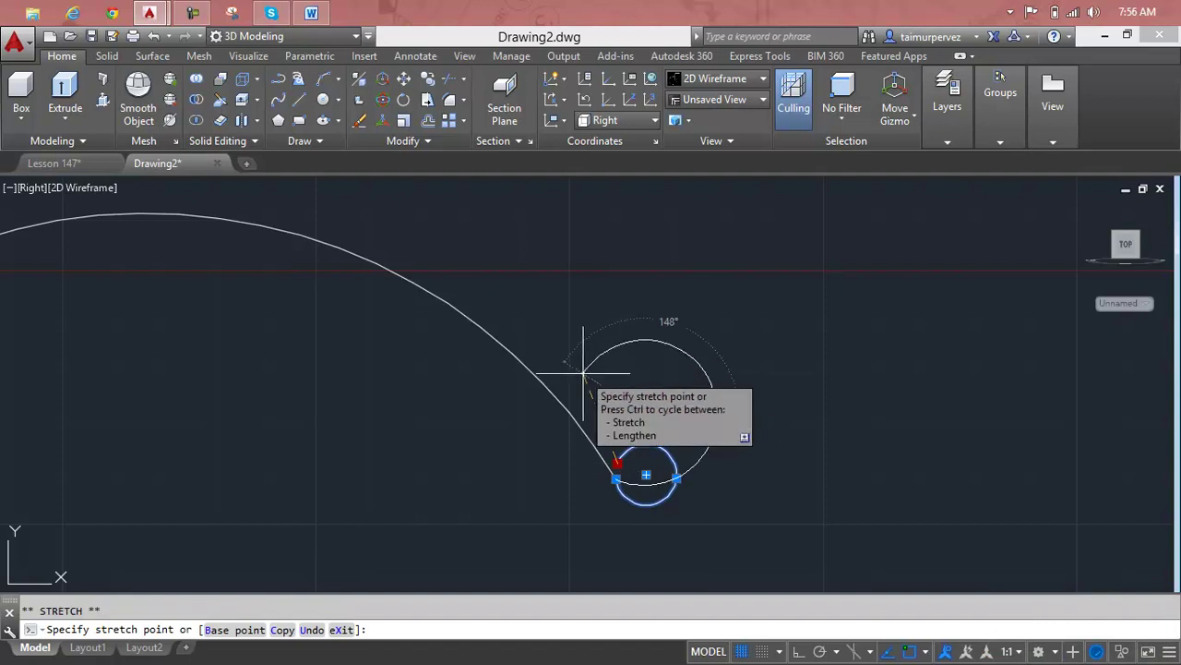
left_click(607, 363)
scroll(683, 412, "down", 2)
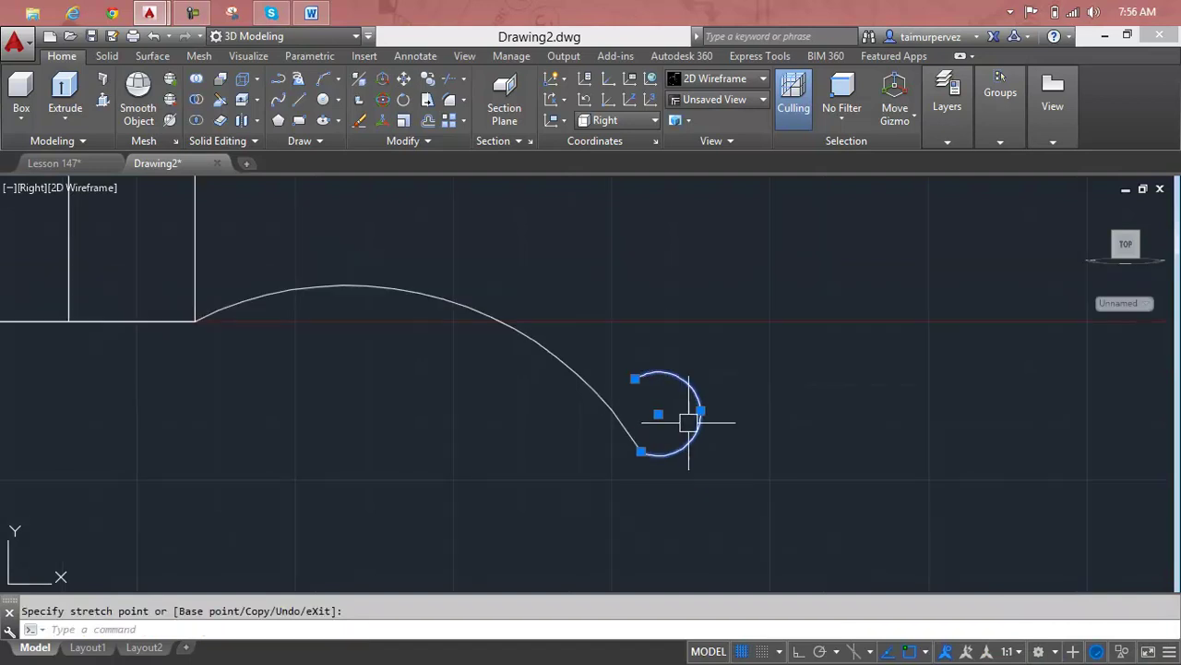
key("Escape")
scroll(717, 400, "down", 3)
mouse_move(717, 400)
middle_mouse_down()
mouse_move(704, 435)
mouse_move(643, 458)
middle_mouse_up()
scroll(699, 440, "up", 5)
scroll(698, 441, "down", 2)
scroll(699, 442, "down", 2)
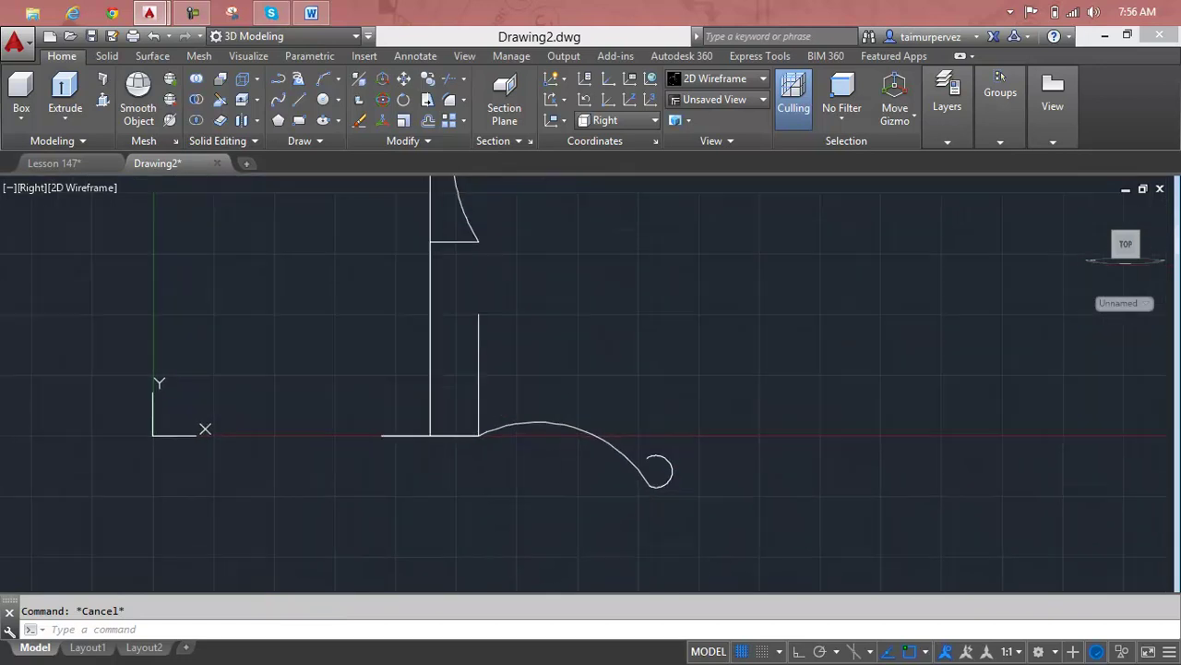
Step: Draw a three-point arc from the curl's end to the end circle
type("arc")
key("Return")
left_click(644, 459)
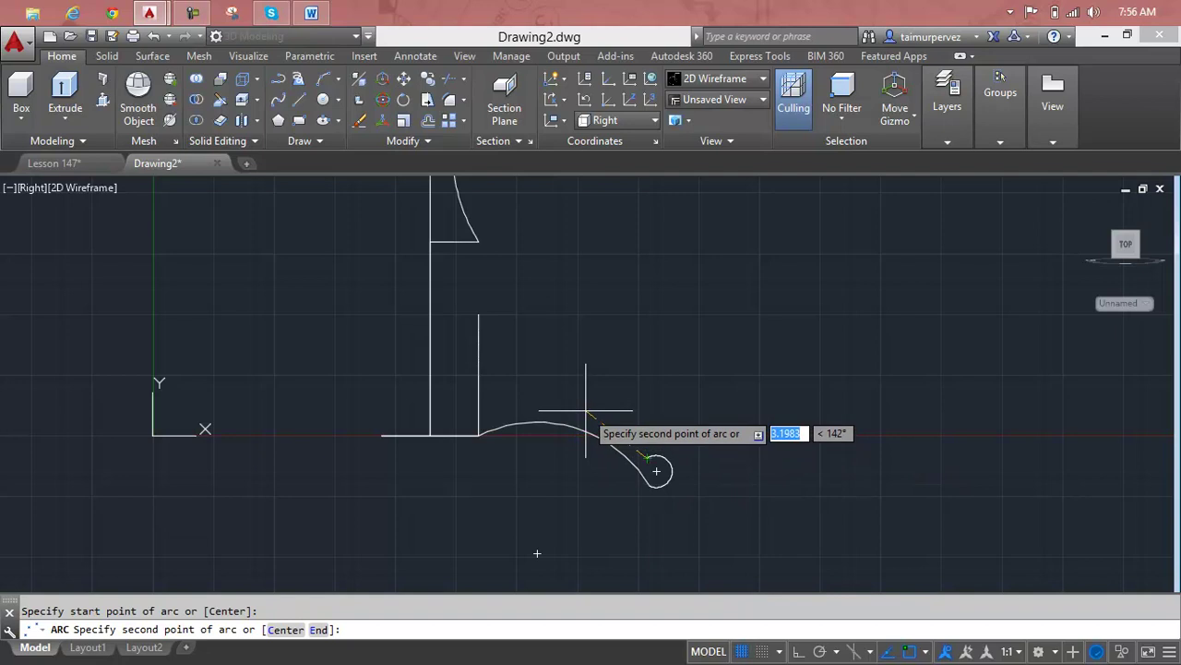
left_click(581, 425)
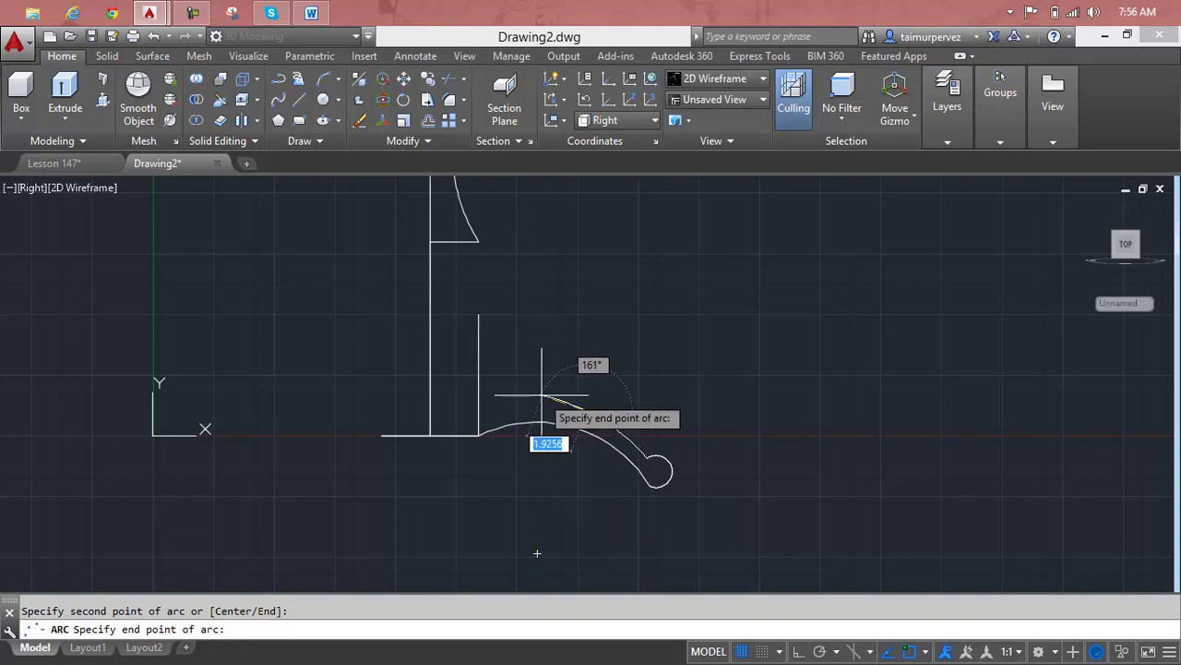
left_click(535, 404)
scroll(556, 378, "up", 2)
Step: Start another arc from the short line's end, then abandon it unfinished
key("Escape")
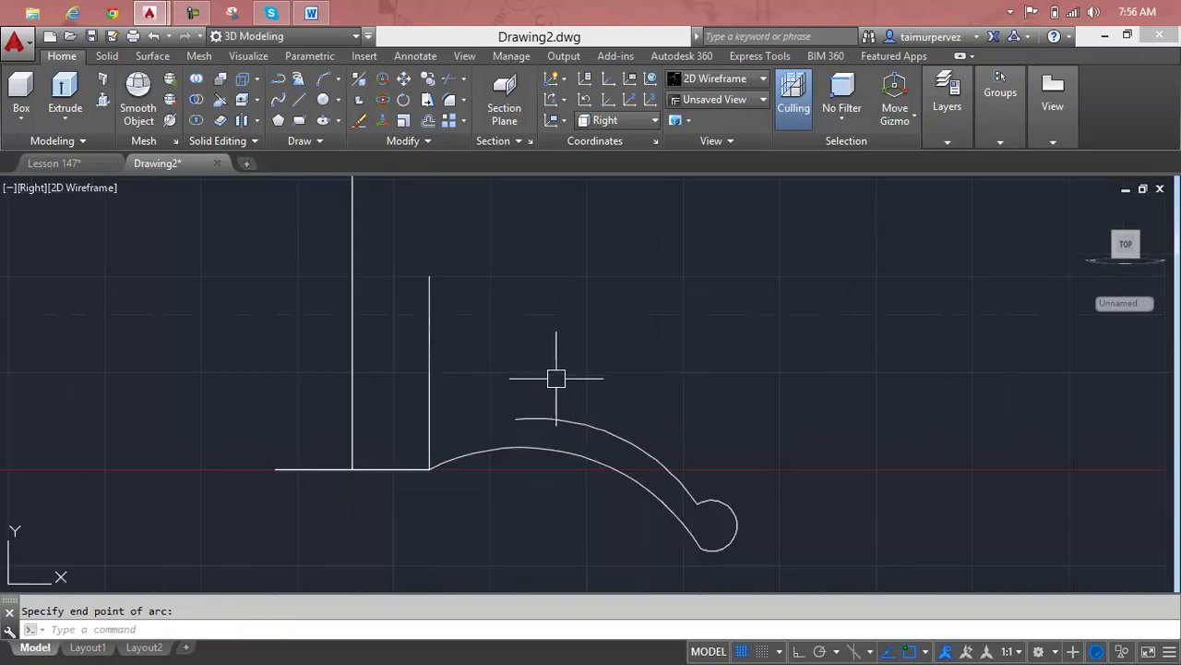
type("a")
key("Return")
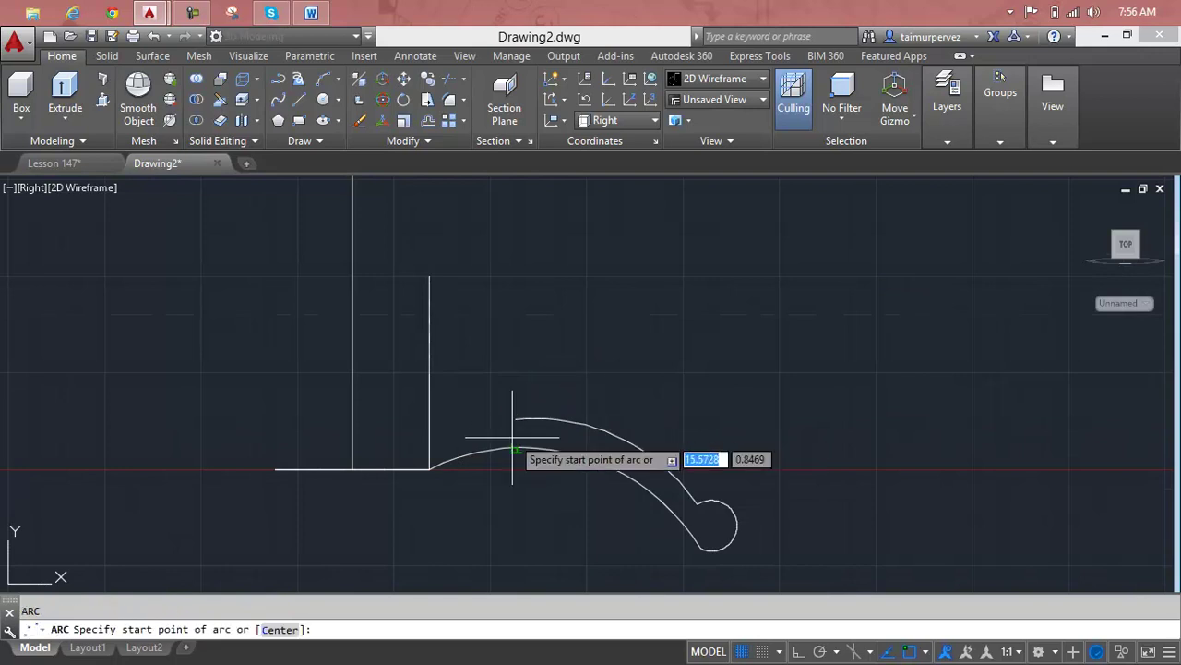
left_click(514, 420)
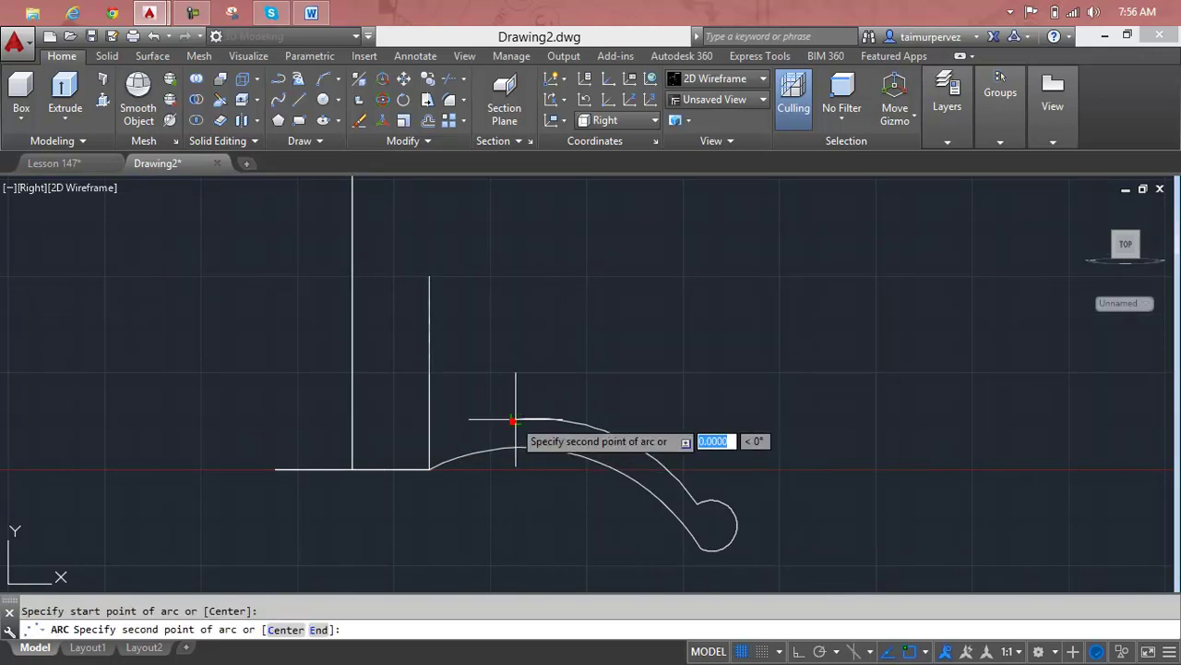
left_click(469, 370)
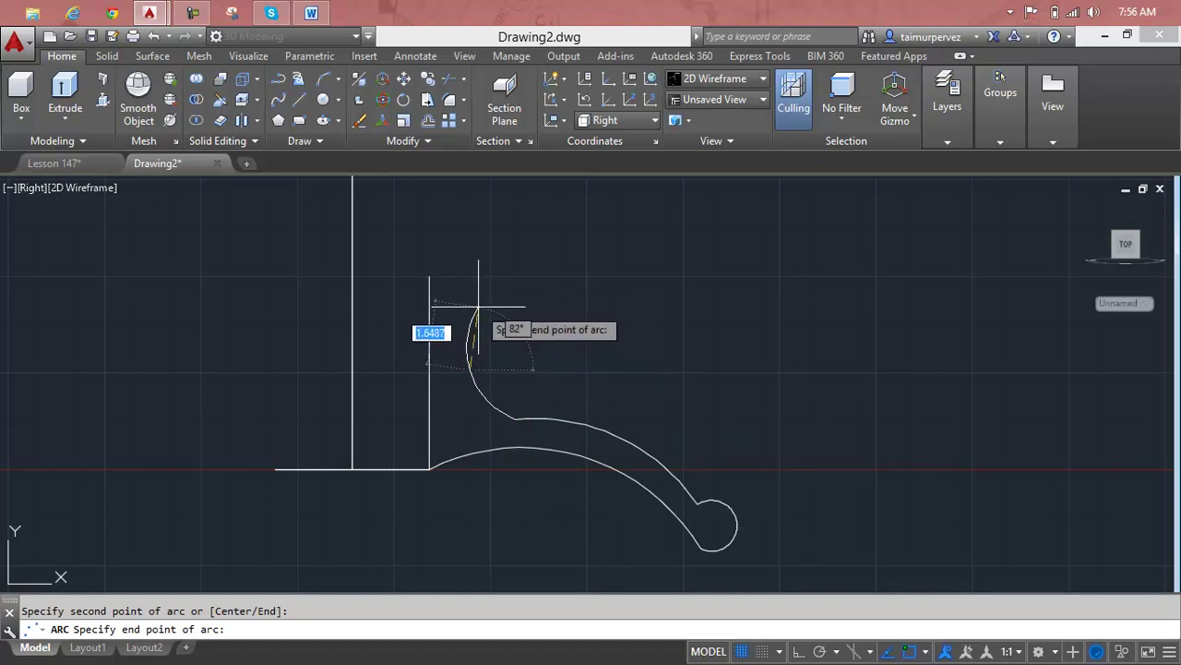
key("Escape")
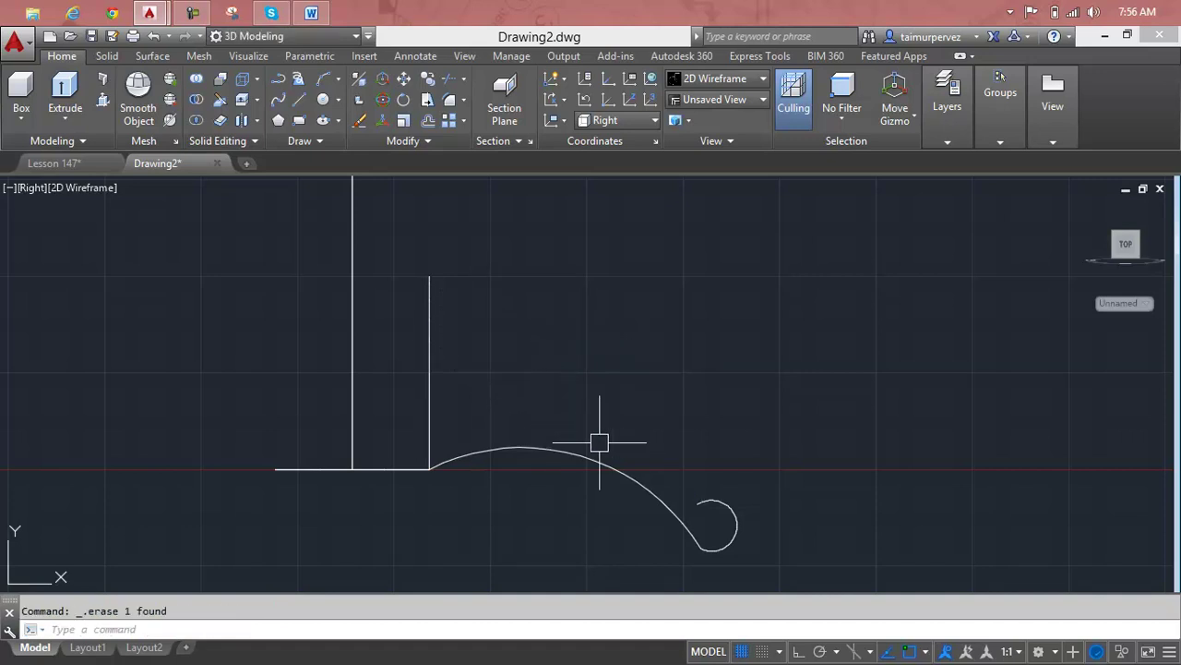
scroll(722, 503, "up", 4)
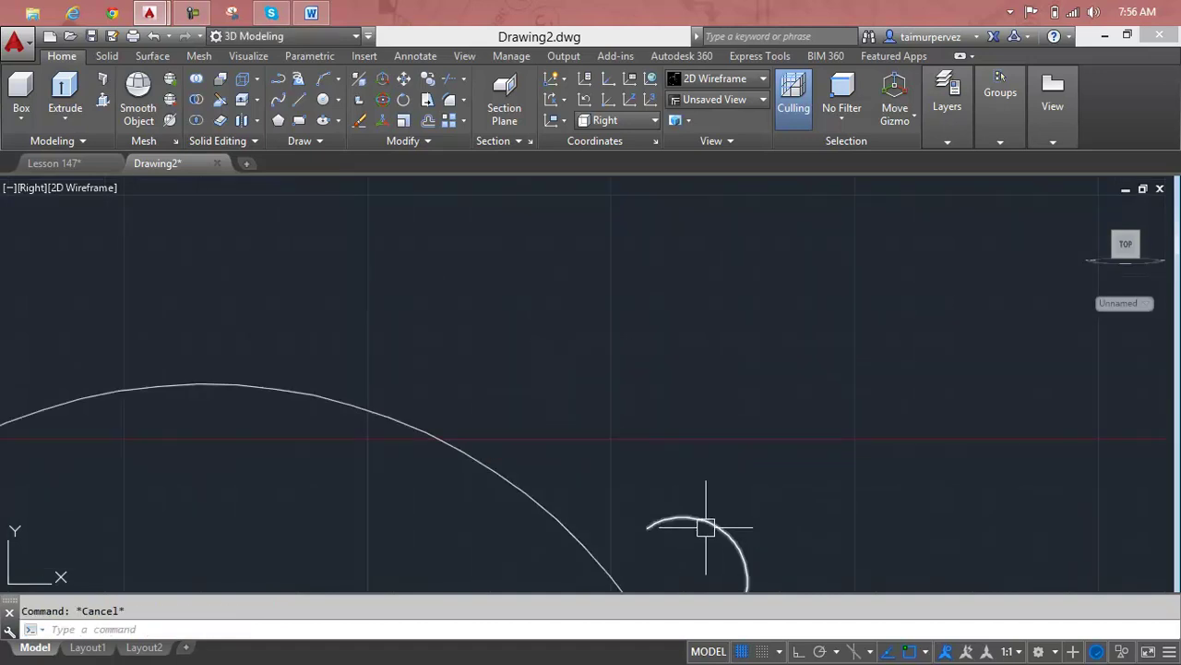
type("a")
Step: Draw an arc from the small circle's top, through a middle point, to an end point
key("Return")
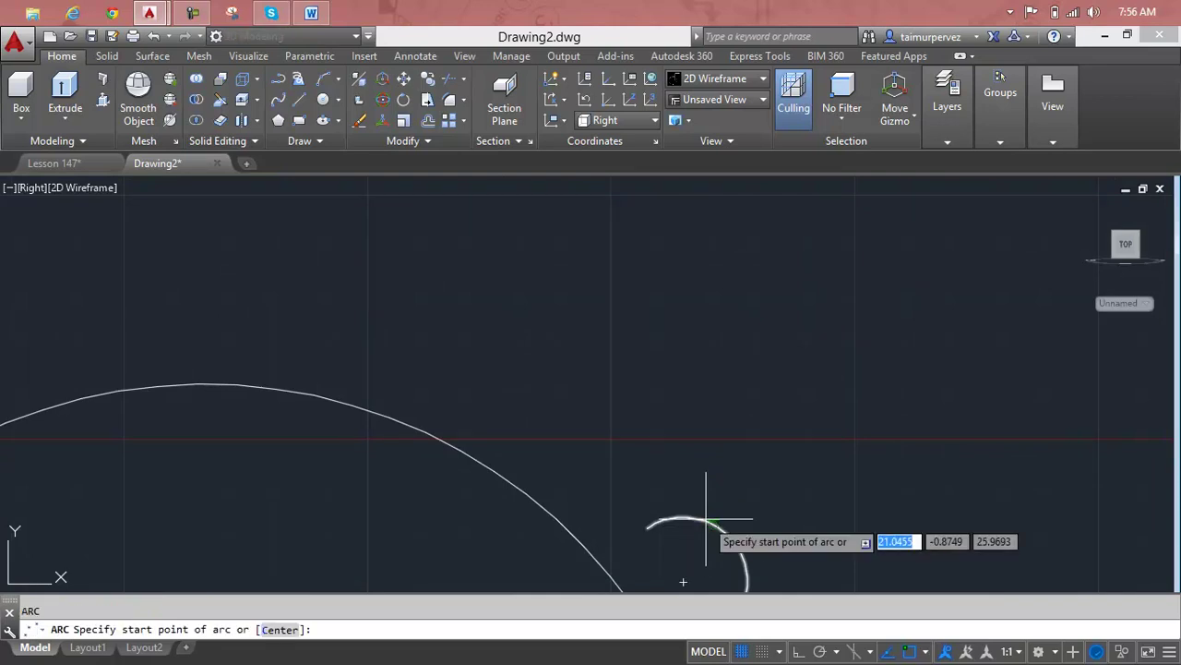
left_click(712, 524)
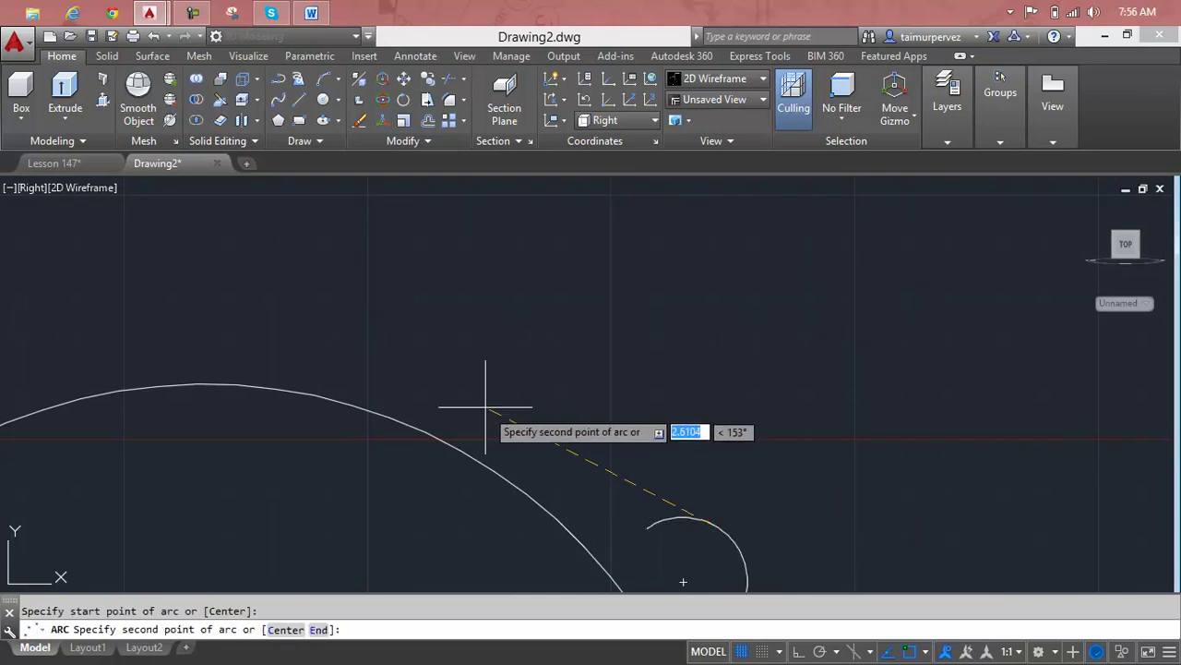
left_click(475, 361)
scroll(253, 314, "down", 2)
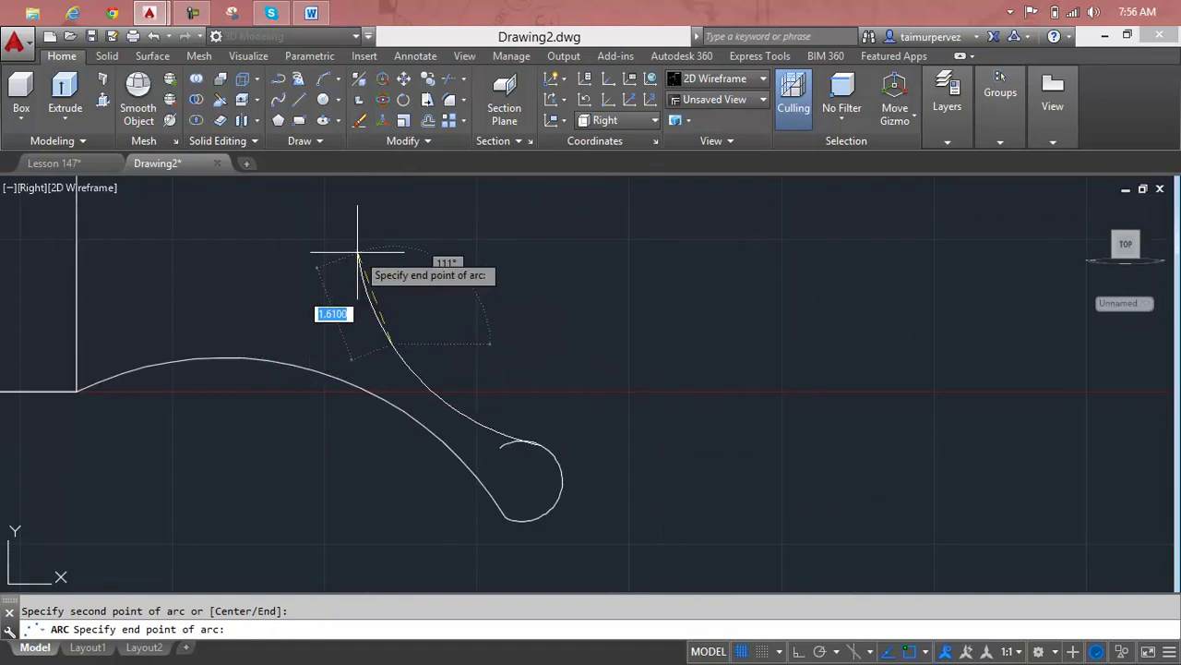
middle_click_drag(354, 259, 354, 399)
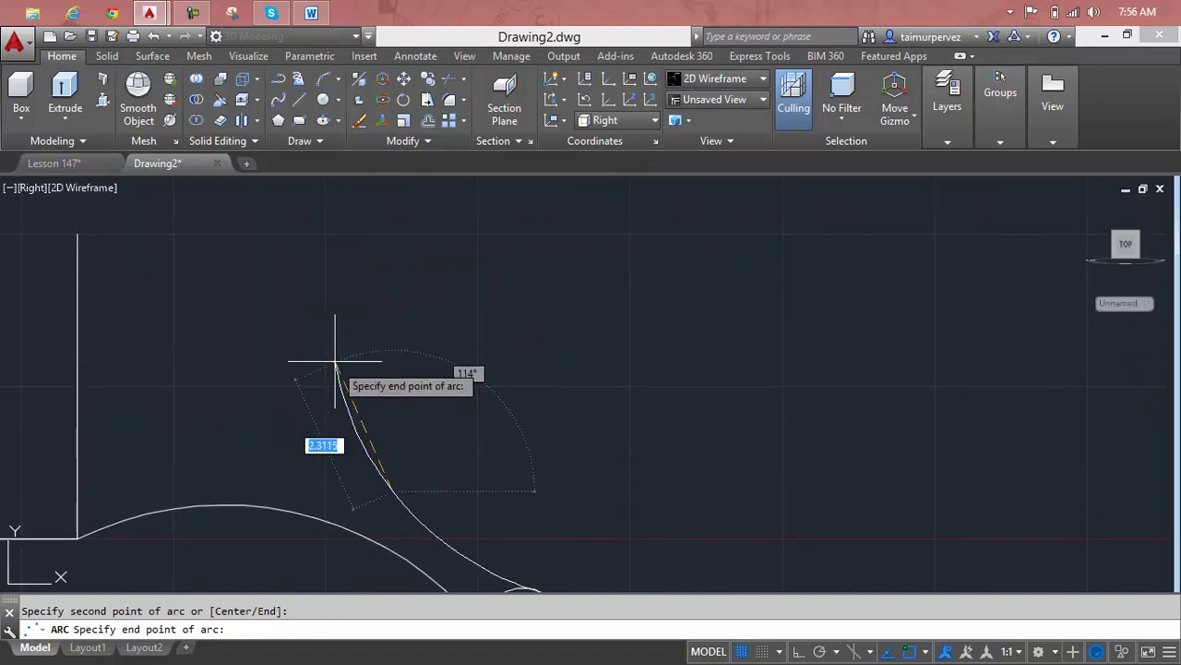
left_click(332, 350)
scroll(335, 360, "down", 3)
middle_click_drag(338, 370, 425, 370)
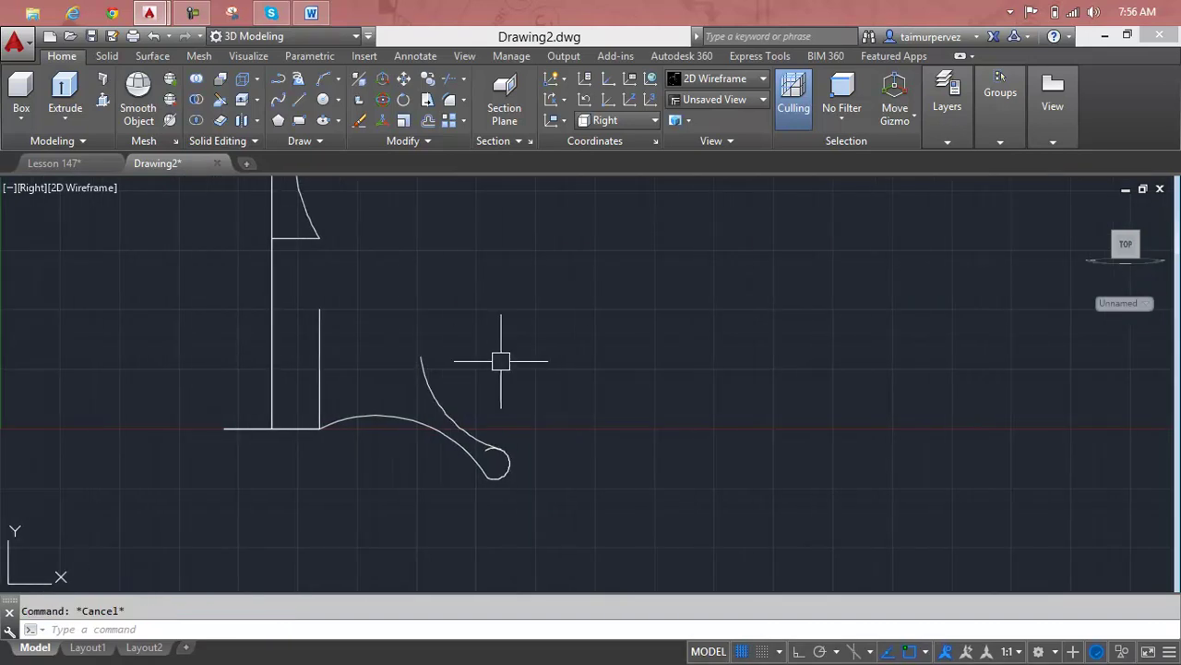
type("a")
Step: Draw a second arc from the previous arc's end to the short vertical line's top
key("Return")
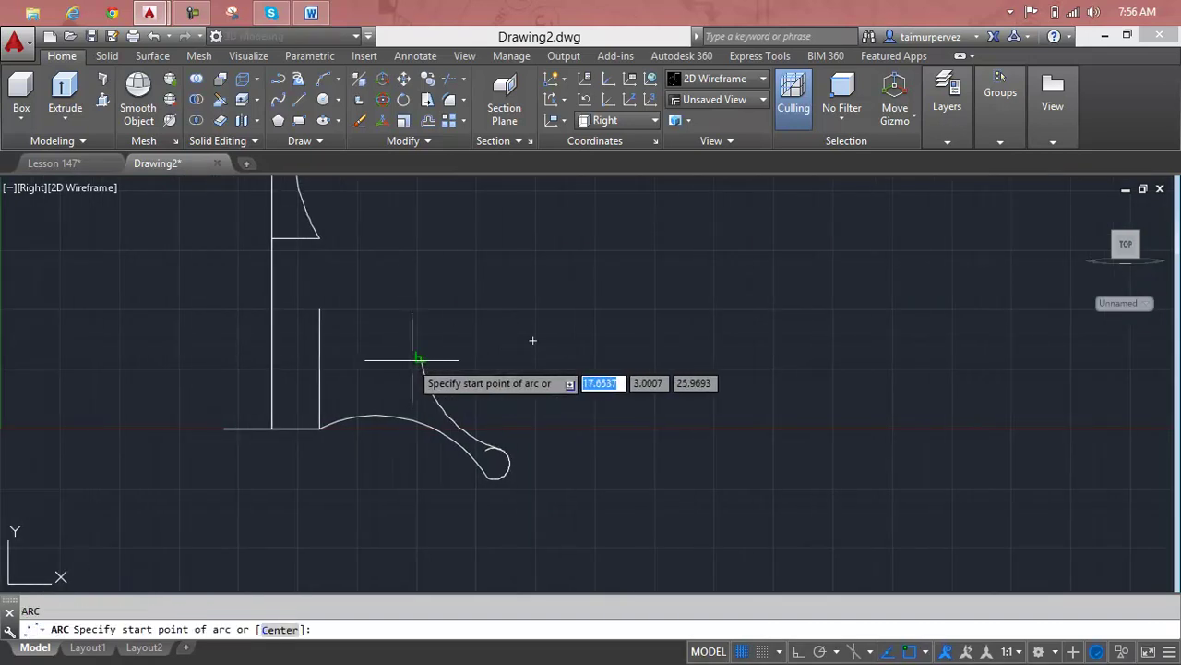
left_click(419, 358)
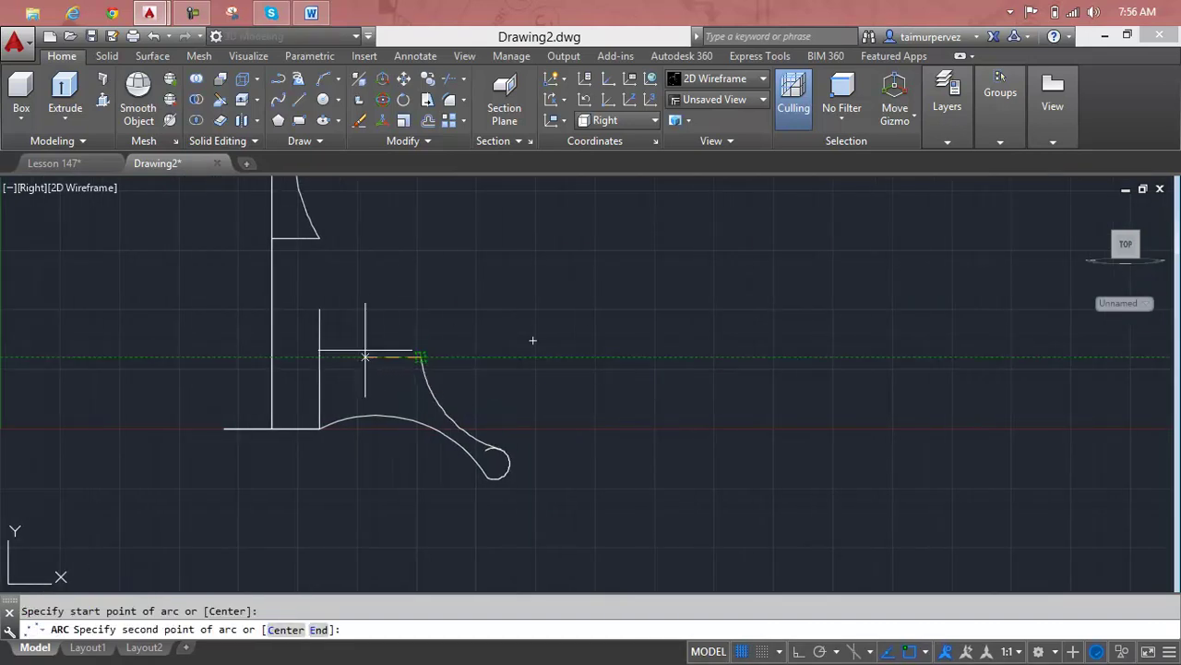
left_click(395, 317)
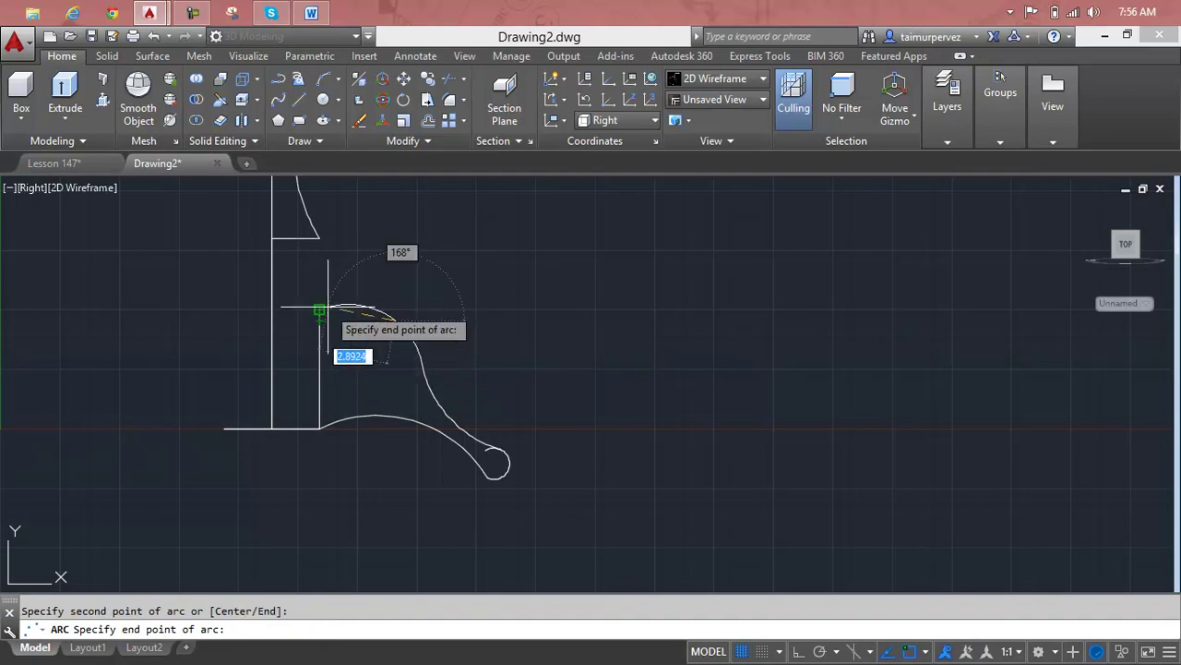
scroll(318, 312, "up", 3)
scroll(323, 319, "up", 3)
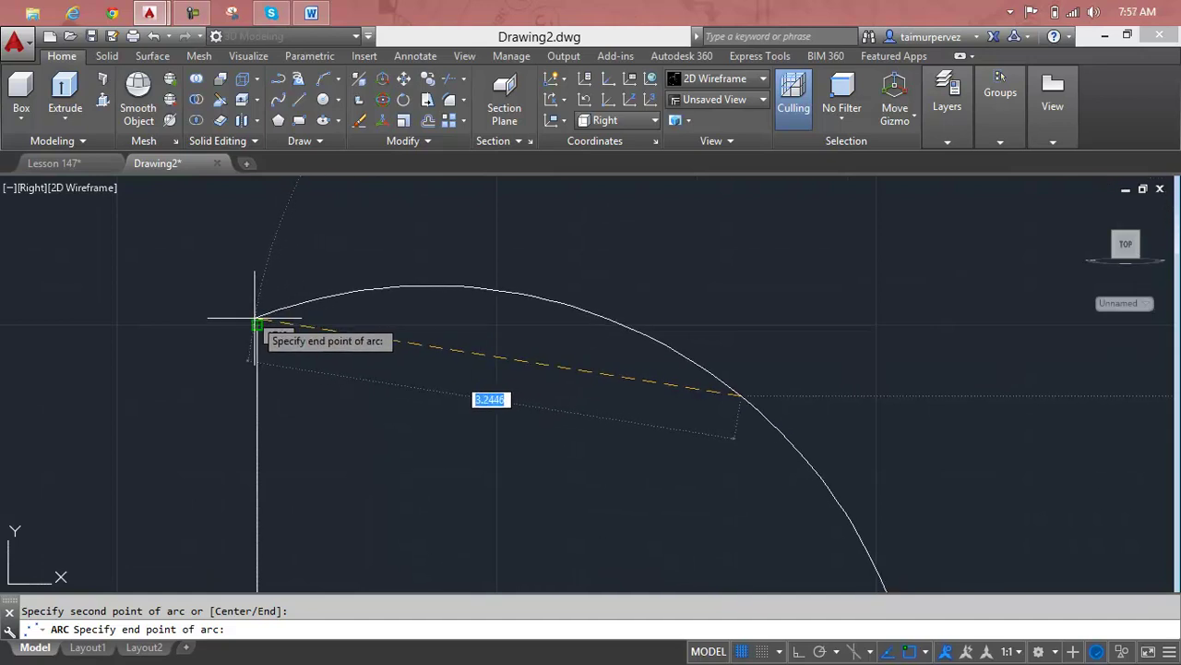
left_click(257, 322)
scroll(567, 355, "down", 3)
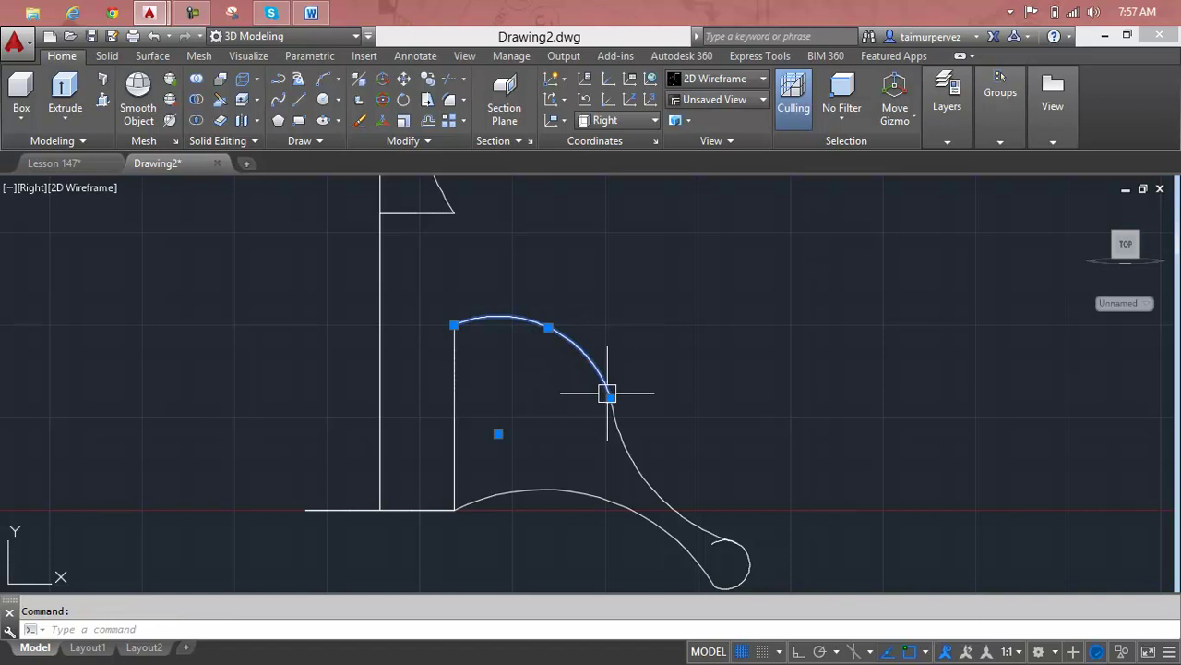
Step: Stretch the small end arc's endpoint so it becomes a near-full circle
key("Escape")
scroll(611, 391, "down", 2)
scroll(614, 378, "down", 2)
scroll(592, 349, "down", 1)
scroll(592, 349, "up", 2)
scroll(648, 395, "up", 5)
left_click(622, 459)
scroll(624, 466, "down", 2)
scroll(637, 484, "down", 1)
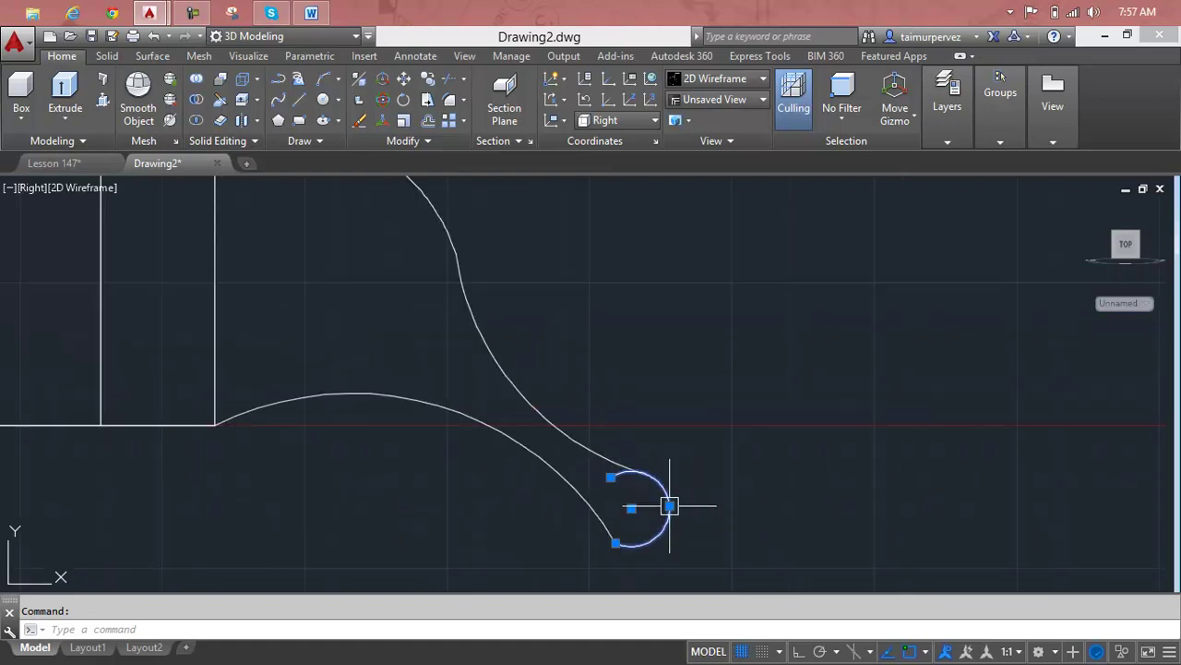
left_click(669, 501)
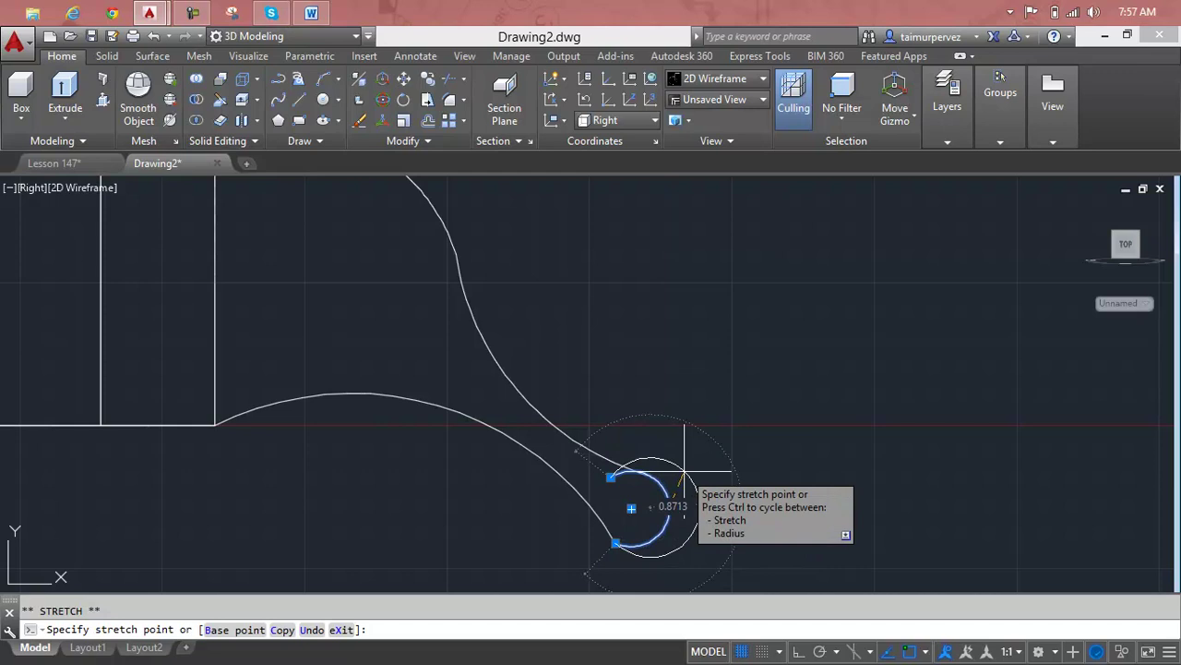
left_click(684, 473)
key("Escape")
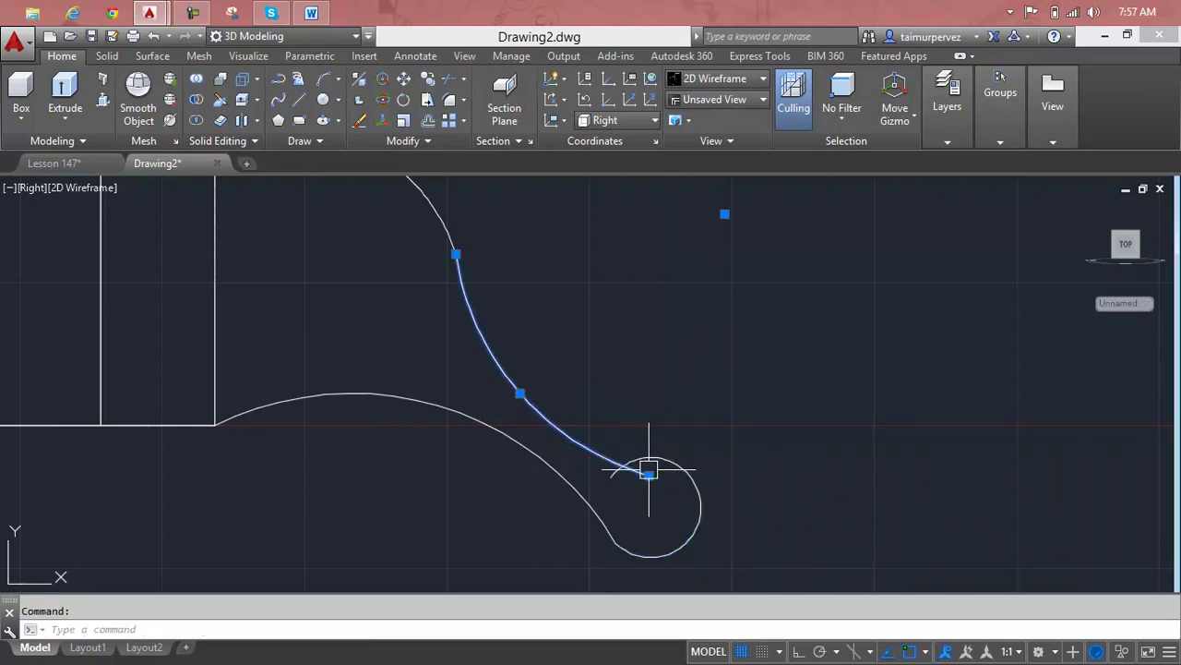
Step: Try reshaping the upper curve and top arc by their grips, then undo the change
left_click(649, 472)
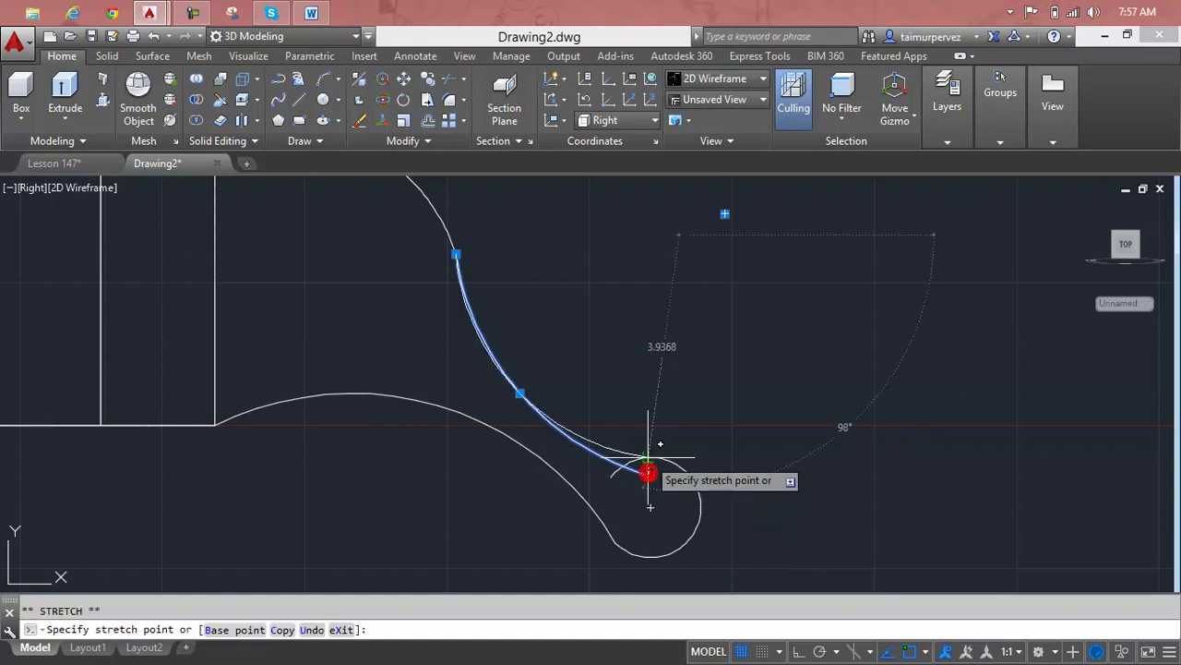
key("Escape")
scroll(543, 420, "down", 2)
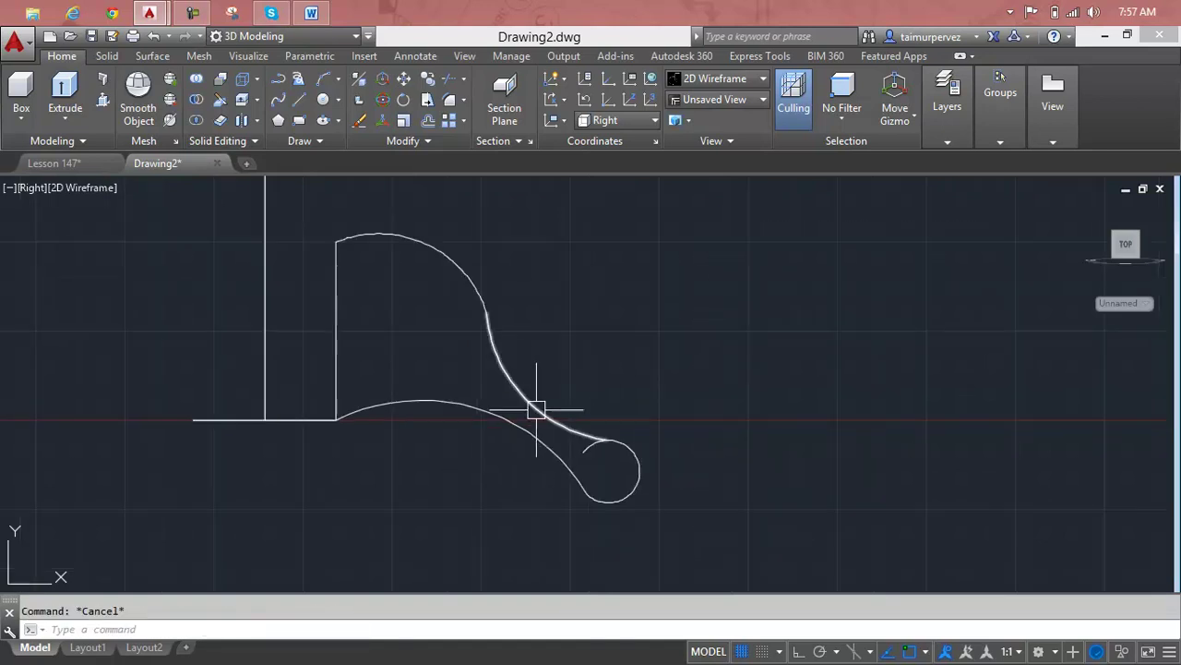
scroll(512, 374, "down", 2)
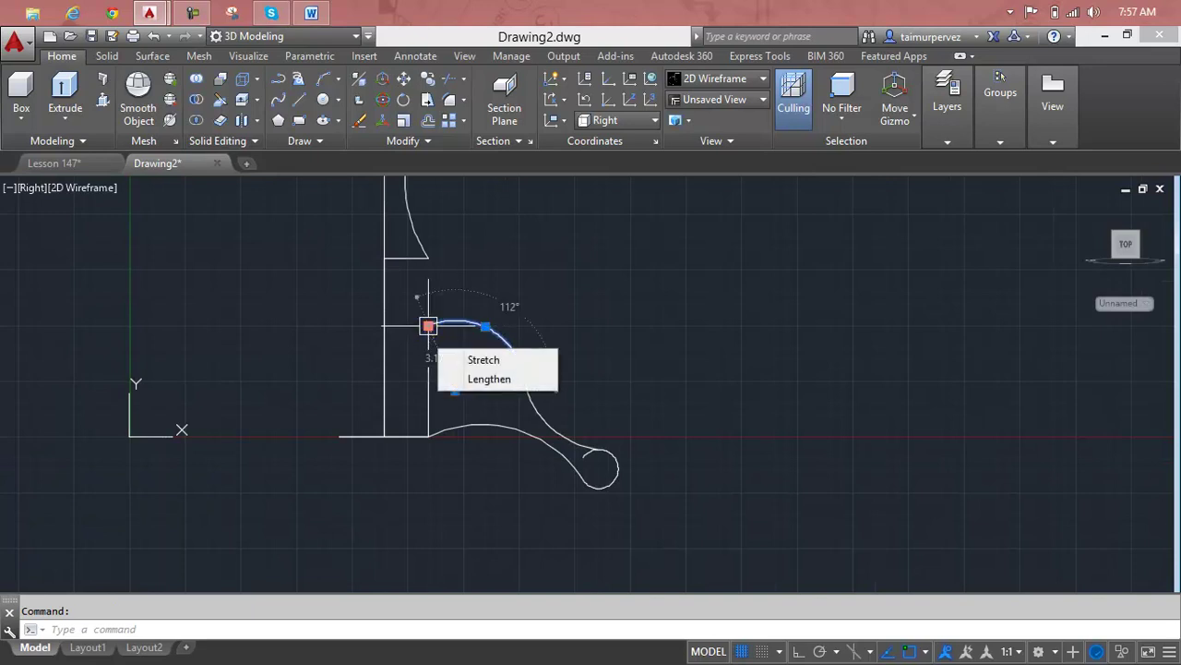
left_click(428, 326)
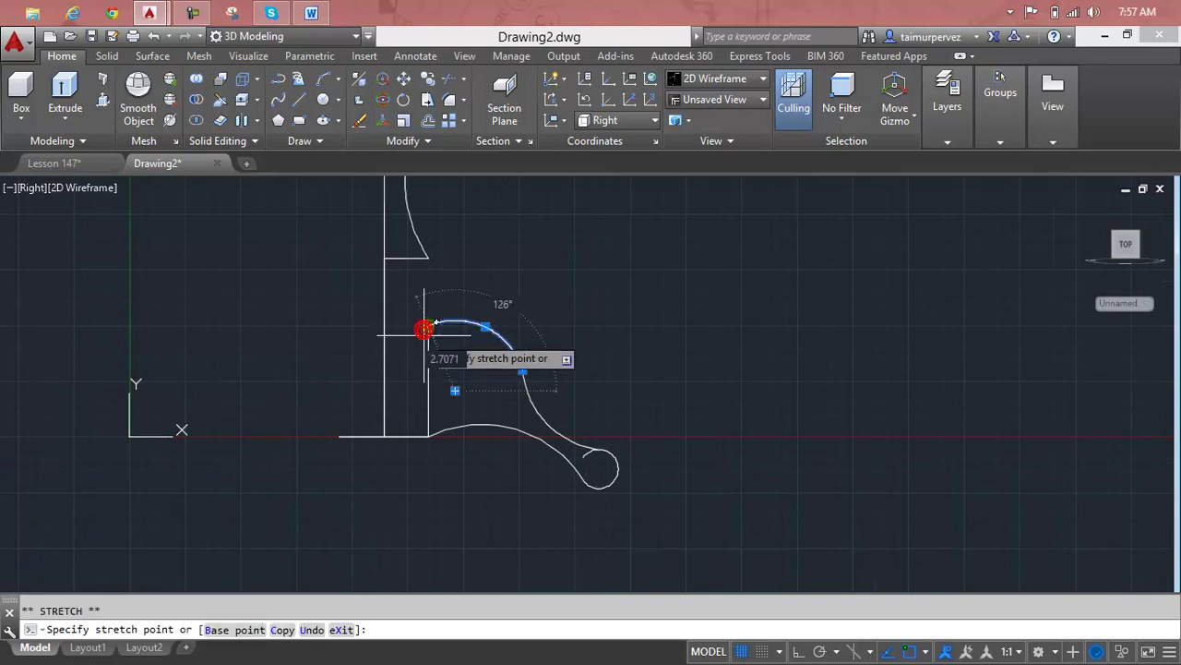
left_click(485, 344)
scroll(522, 374, "up", 2)
scroll(521, 373, "up", 3)
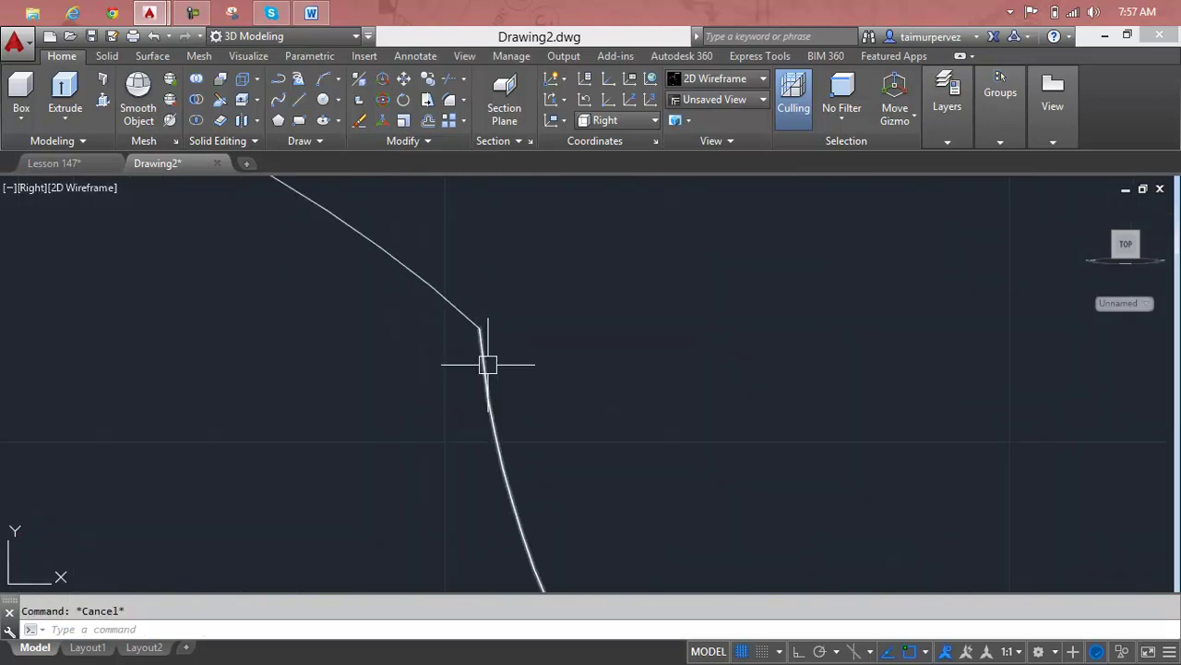
key("ctrl+z")
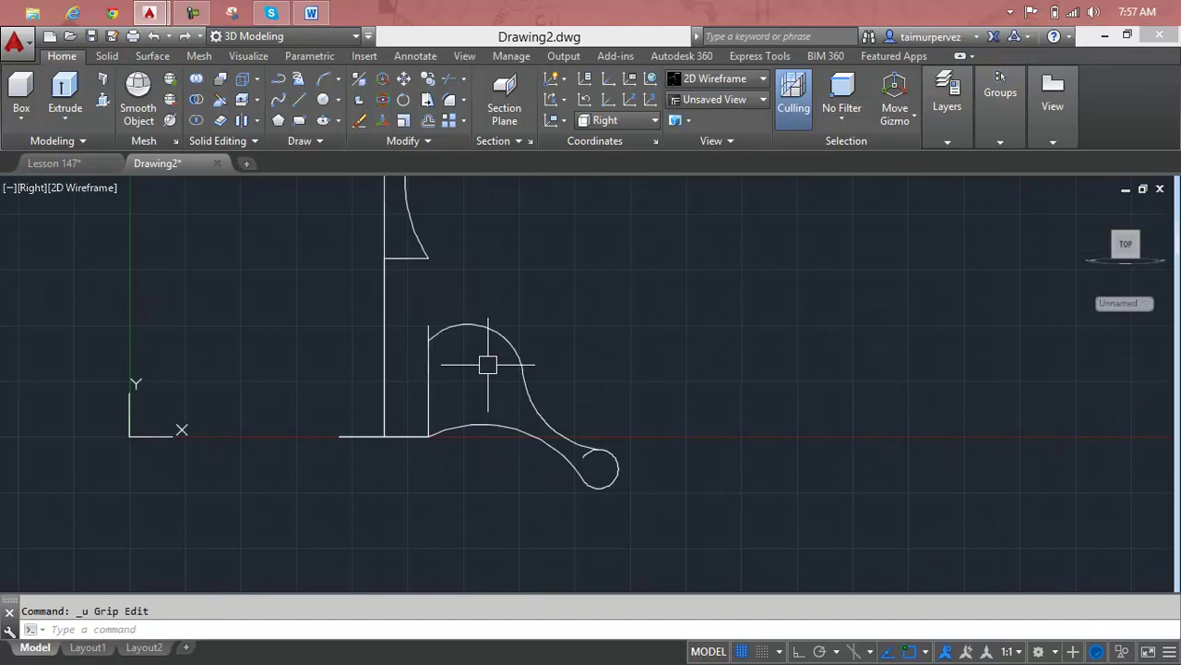
Step: Centre the view on the small circle and start trimming the overlapping curves
scroll(533, 356, "up", 4)
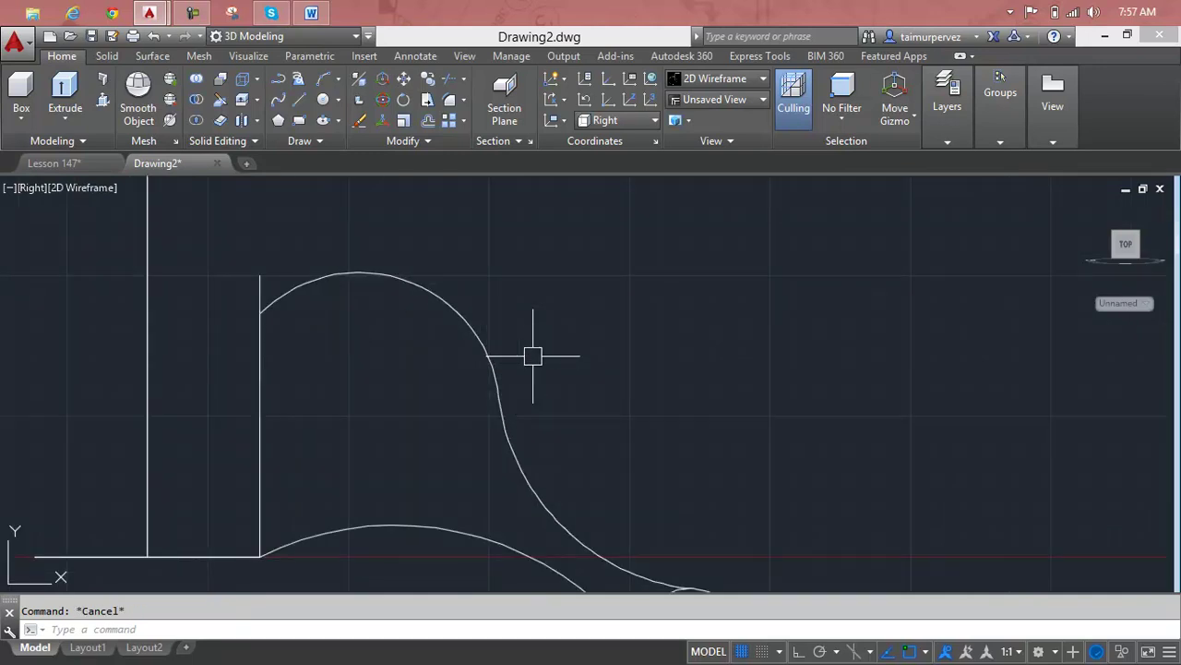
scroll(574, 513, "up", 4)
scroll(599, 545, "down", 1)
scroll(599, 562, "down", 5)
scroll(598, 564, "down", 2)
middle_click_drag(597, 565, 580, 470)
scroll(596, 490, "up", 3)
scroll(596, 492, "up", 3)
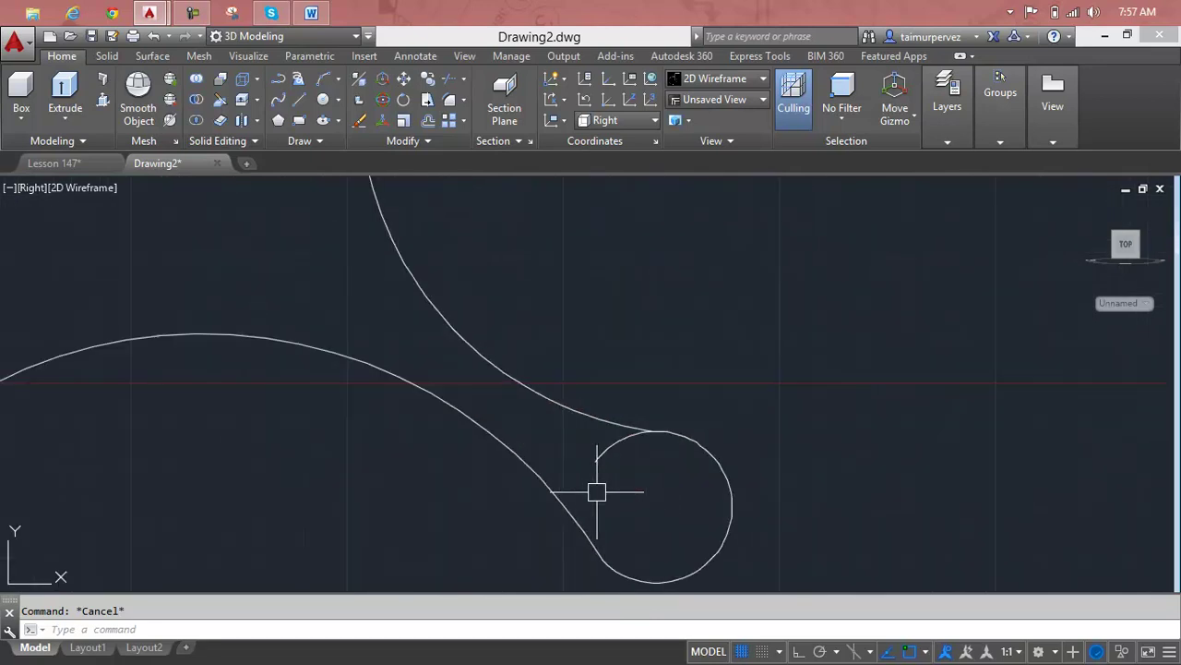
key("Return")
key("Return")
scroll(609, 453, "down", 3)
scroll(646, 451, "down", 3)
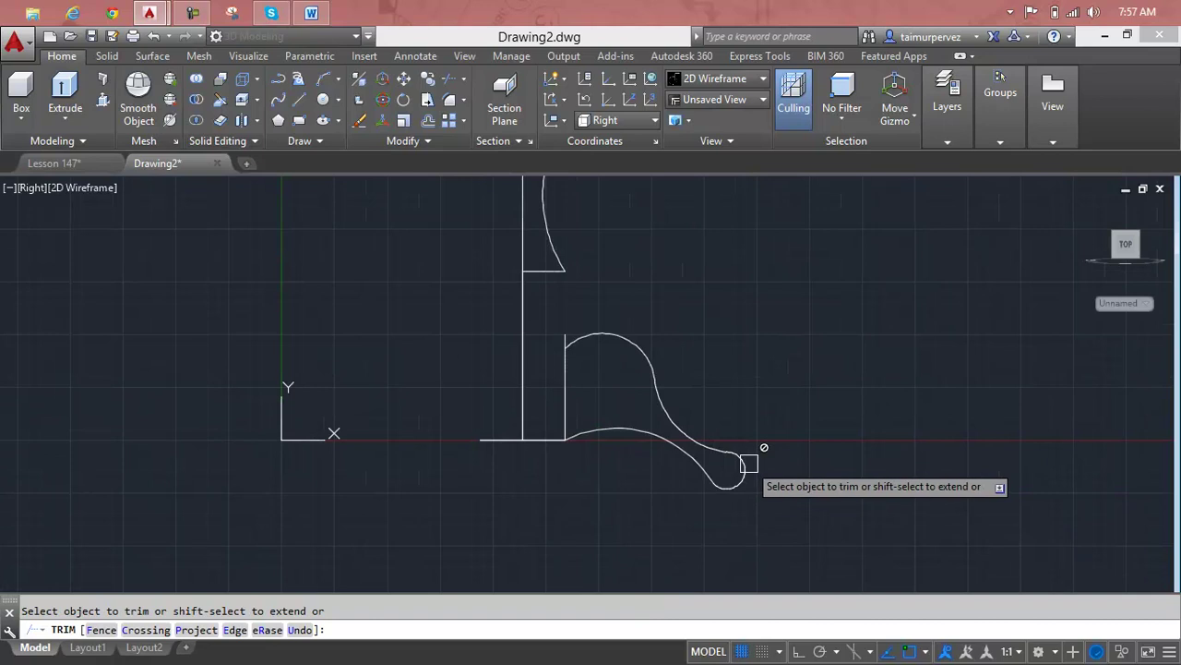
Step: Stretch the lower curve's end point upward to a new position
key("Escape")
left_click(599, 432)
left_click(565, 439)
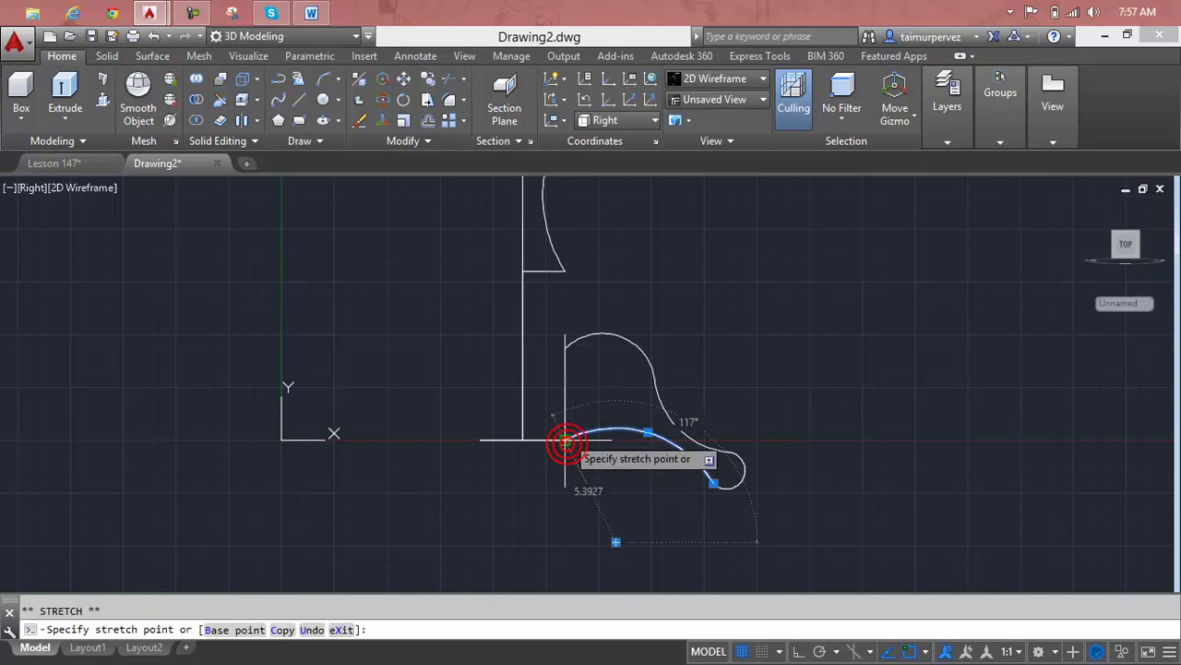
left_click(563, 407)
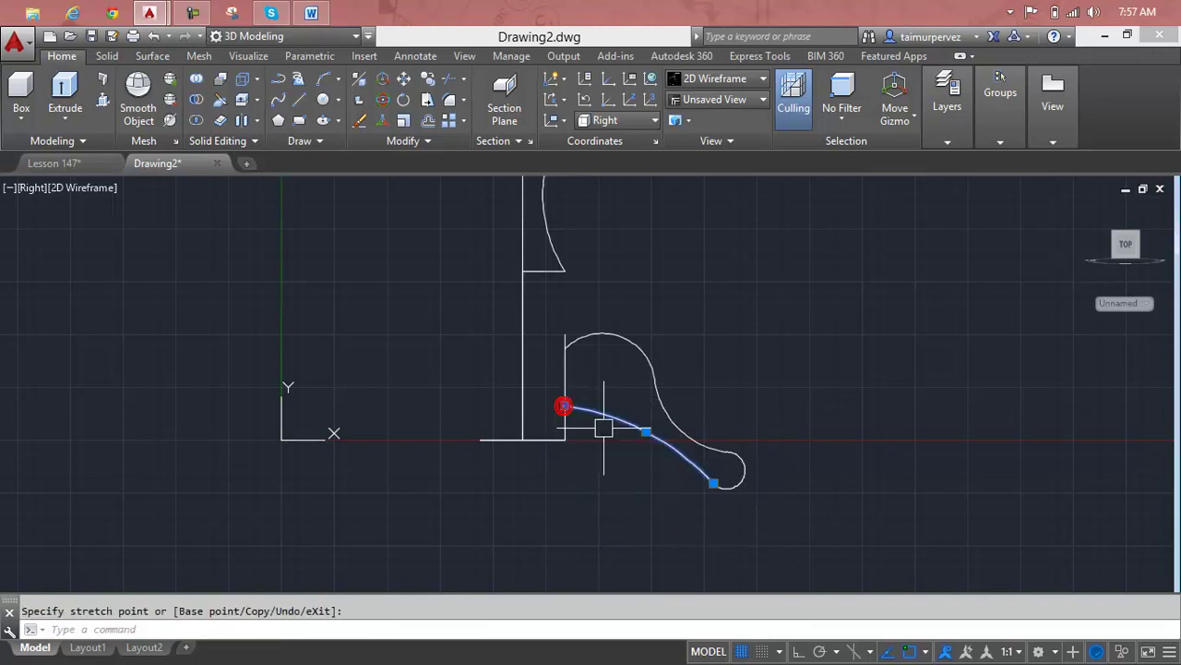
scroll(653, 448, "down", 4)
scroll(651, 446, "up", 5)
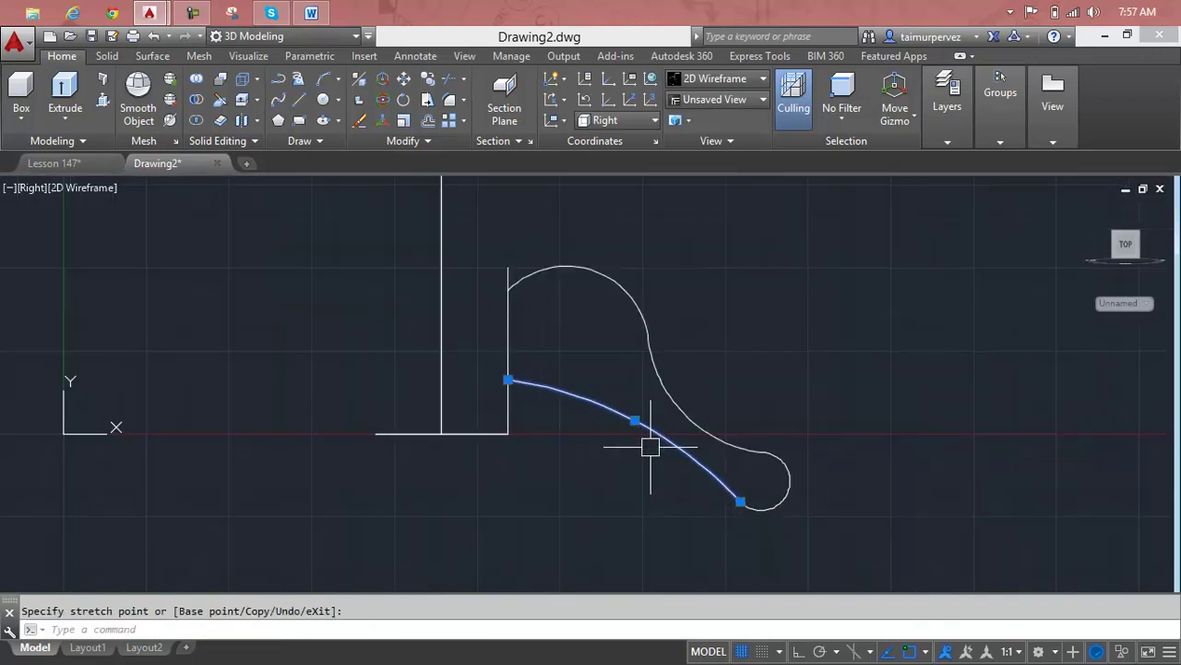
left_click(634, 420)
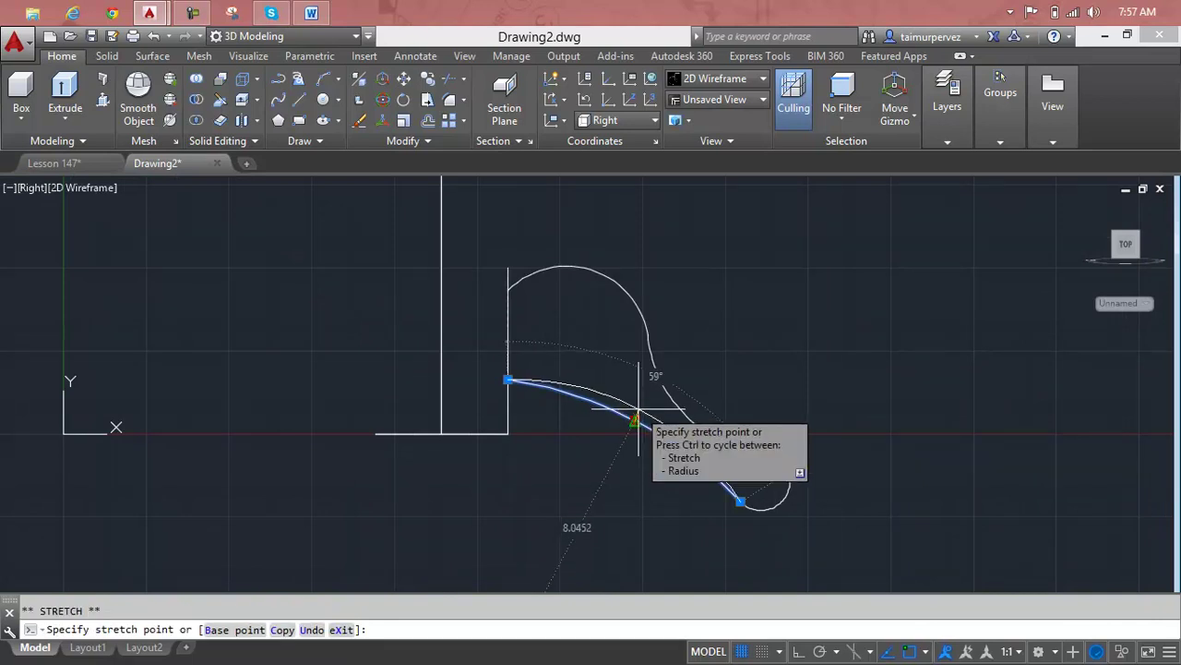
key("Escape")
key("Escape")
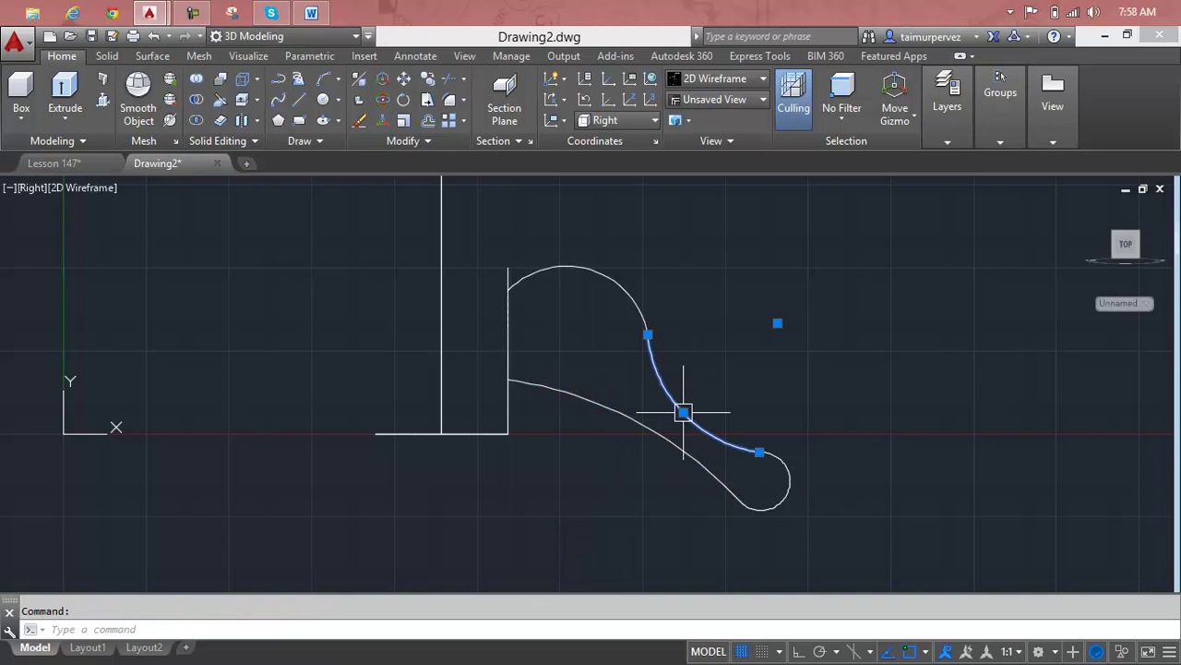
Step: Nudge the lower curve's middle point slightly upward
left_click(683, 413)
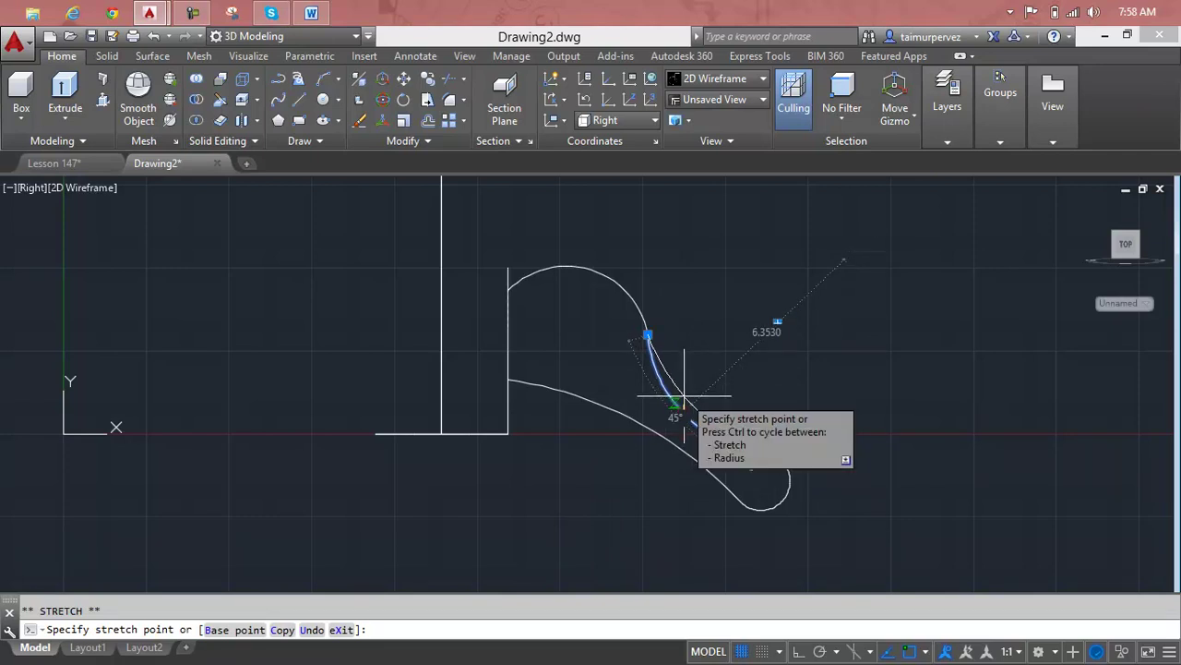
left_click(684, 396)
scroll(676, 424, "up", 5)
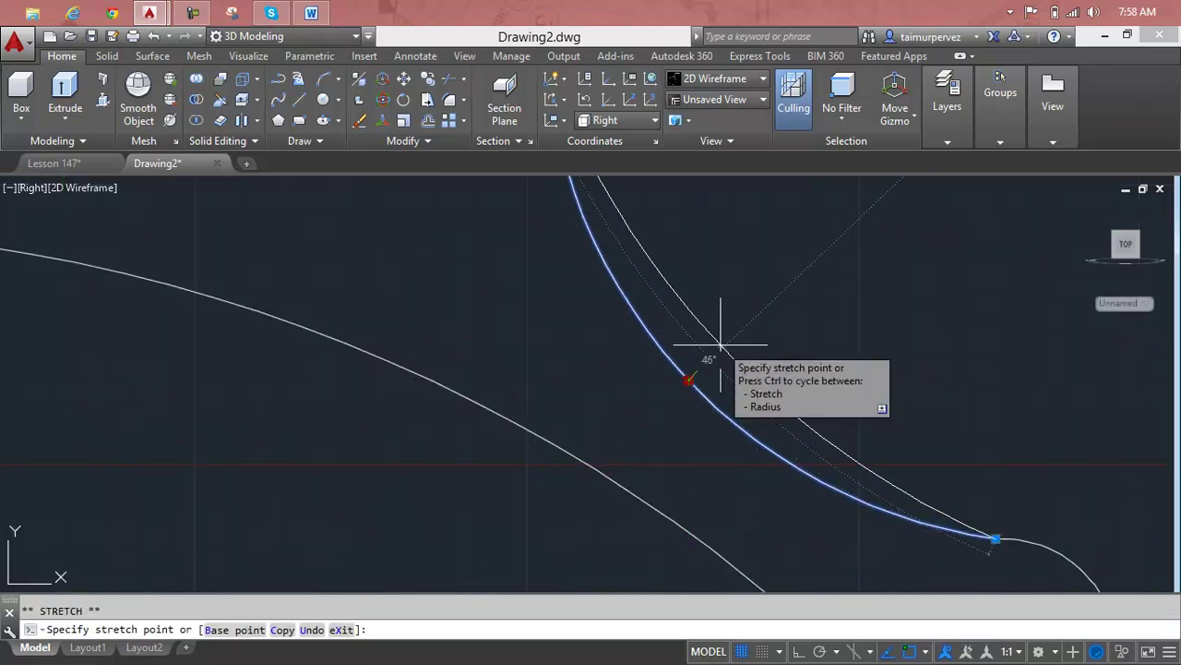
key("Escape")
scroll(923, 379, "down", 3)
mouse_move(917, 400)
middle_mouse_down()
mouse_move(843, 496)
mouse_move(725, 502)
middle_mouse_up()
scroll(701, 477, "down", 2)
scroll(832, 435, "down", 3)
scroll(812, 451, "up", 3)
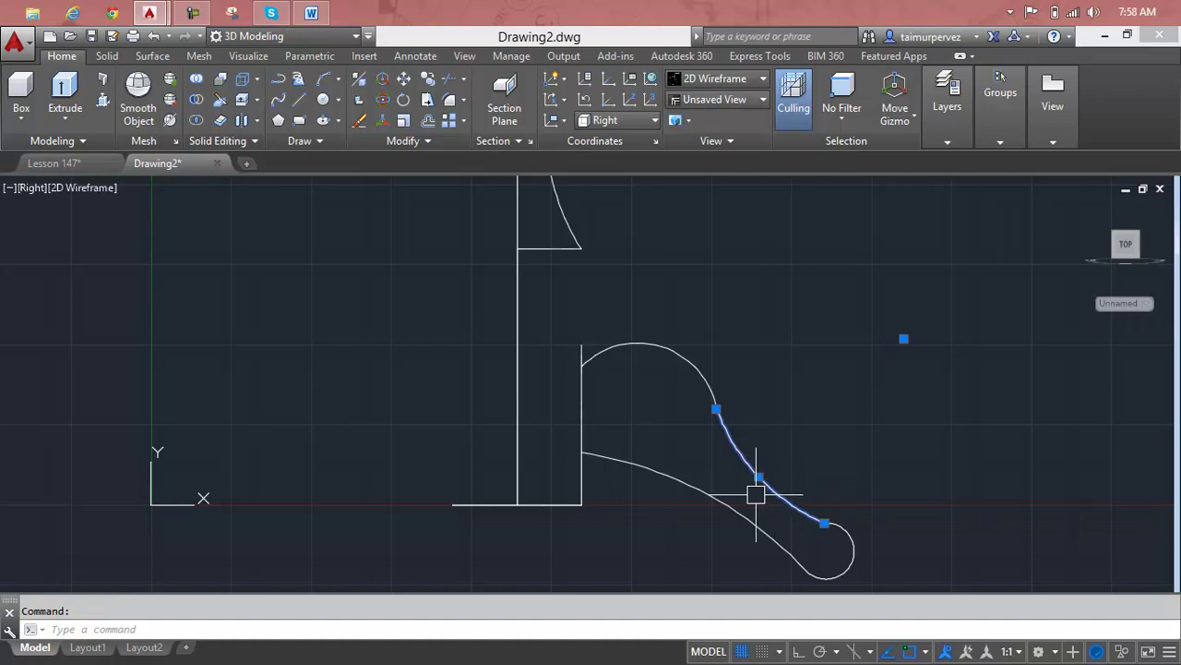
Step: Pull the top arc's middle point upward, discarding trial edits on the upper curve
left_click(758, 476)
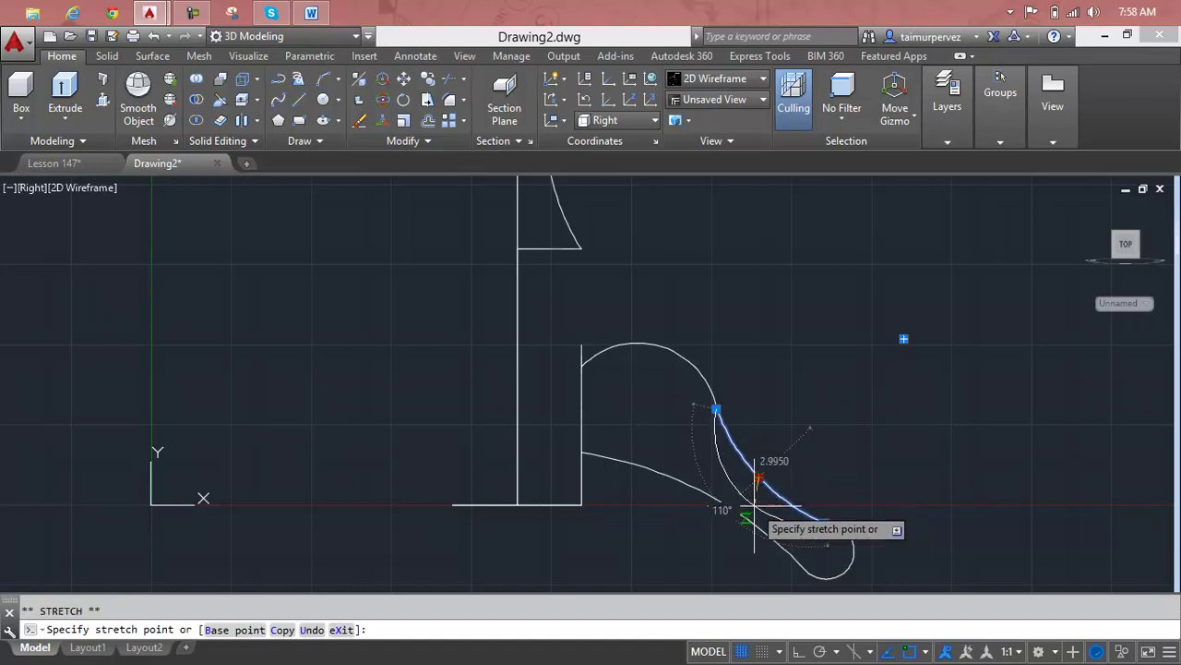
key("Escape")
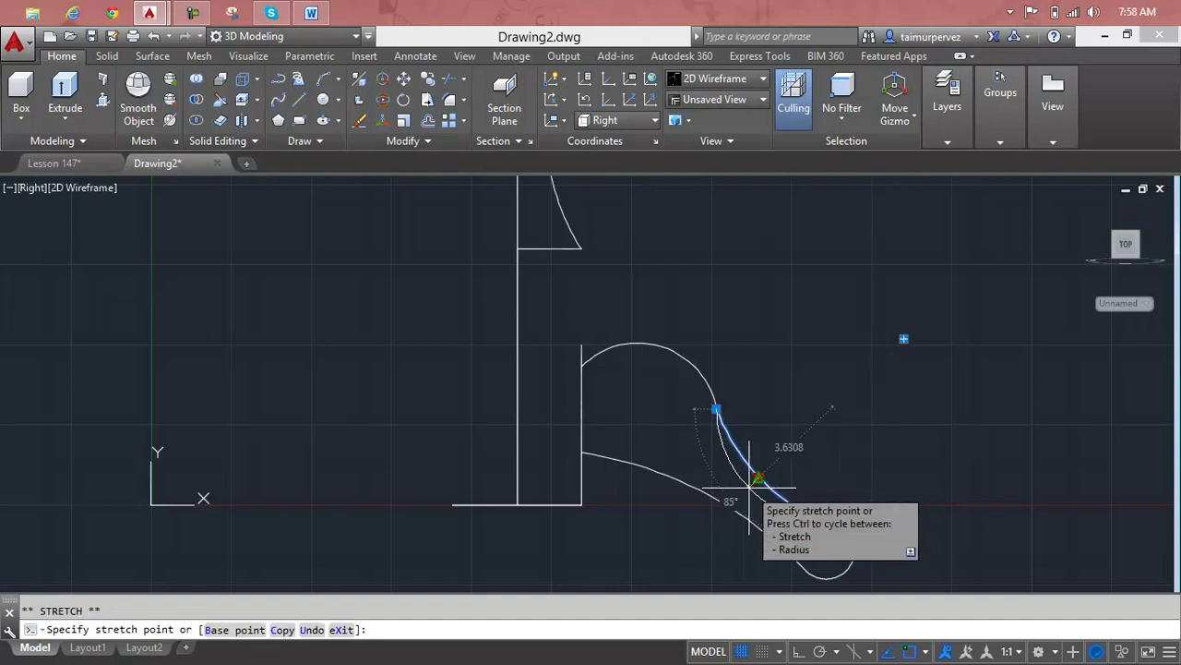
scroll(755, 479, "up", 5)
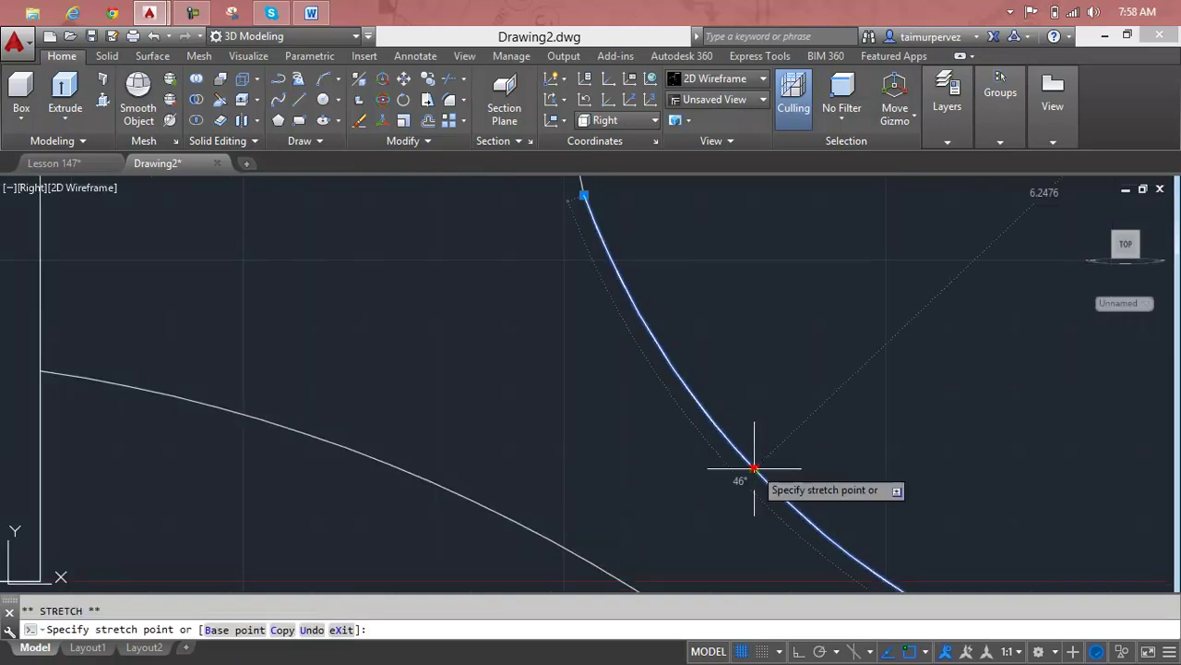
scroll(723, 517, "down", 3)
scroll(741, 509, "down", 2)
middle_click_drag(757, 522, 733, 414)
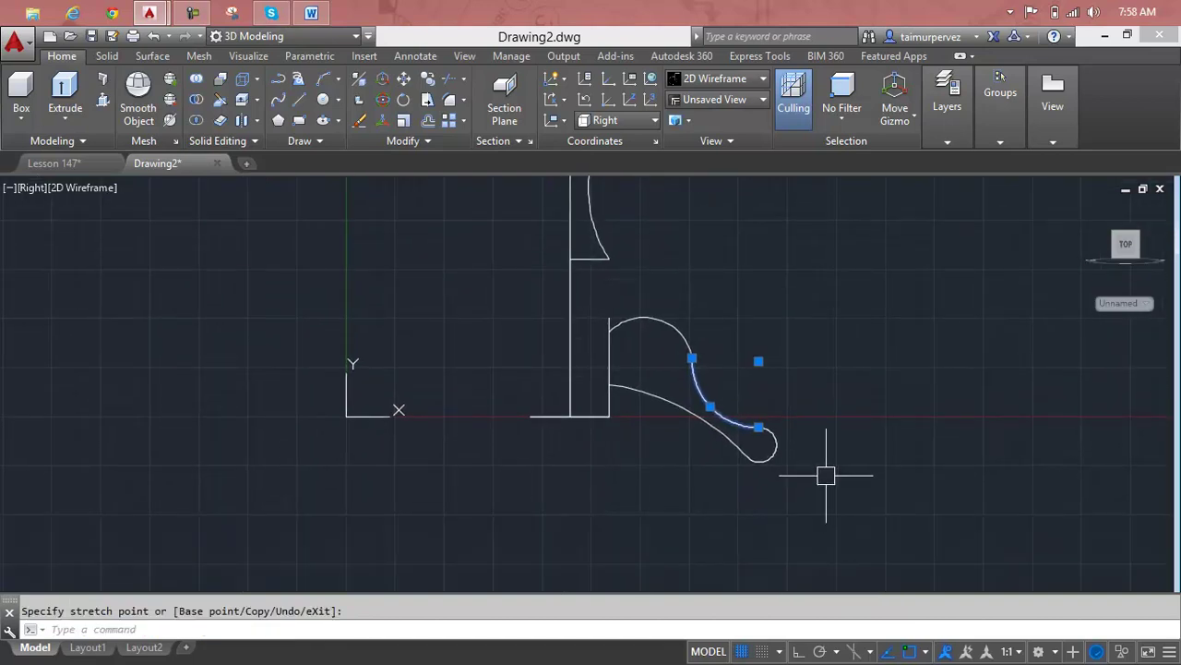
key("Escape")
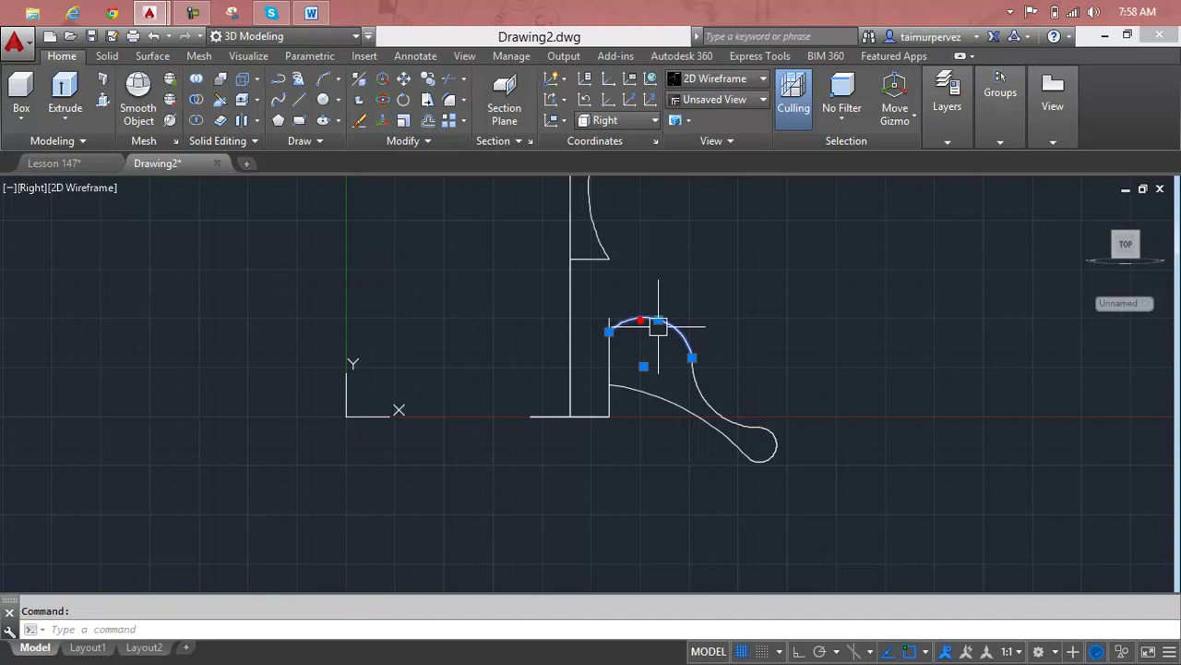
left_click(658, 320)
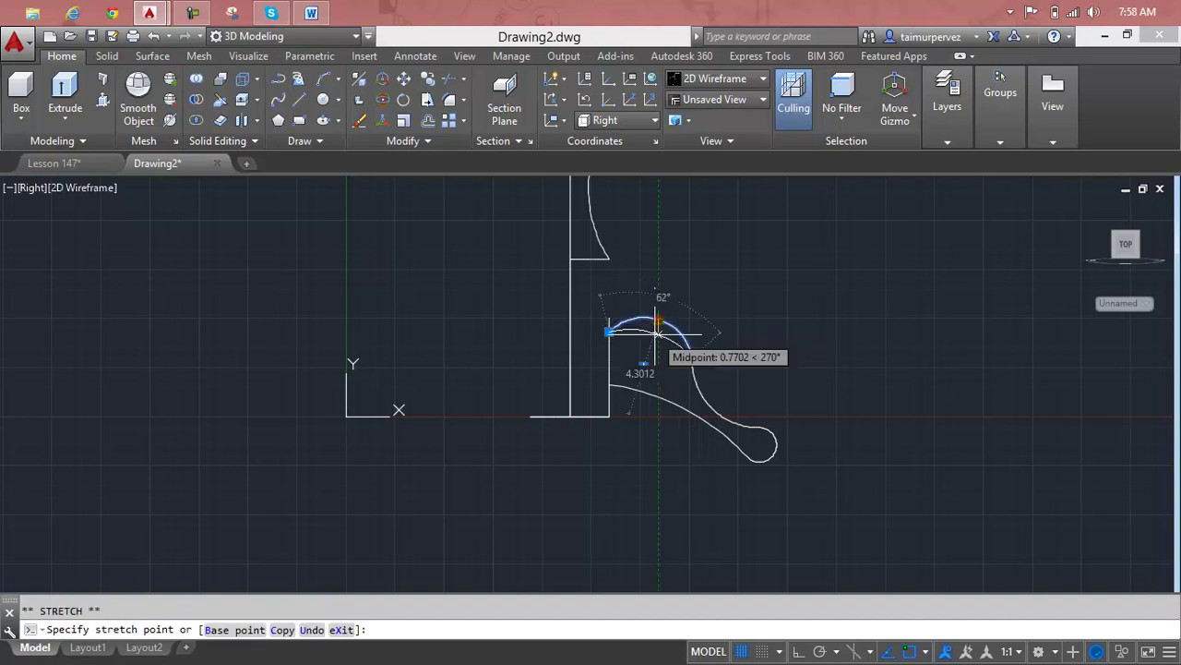
key("Escape")
scroll(668, 344, "up", 5)
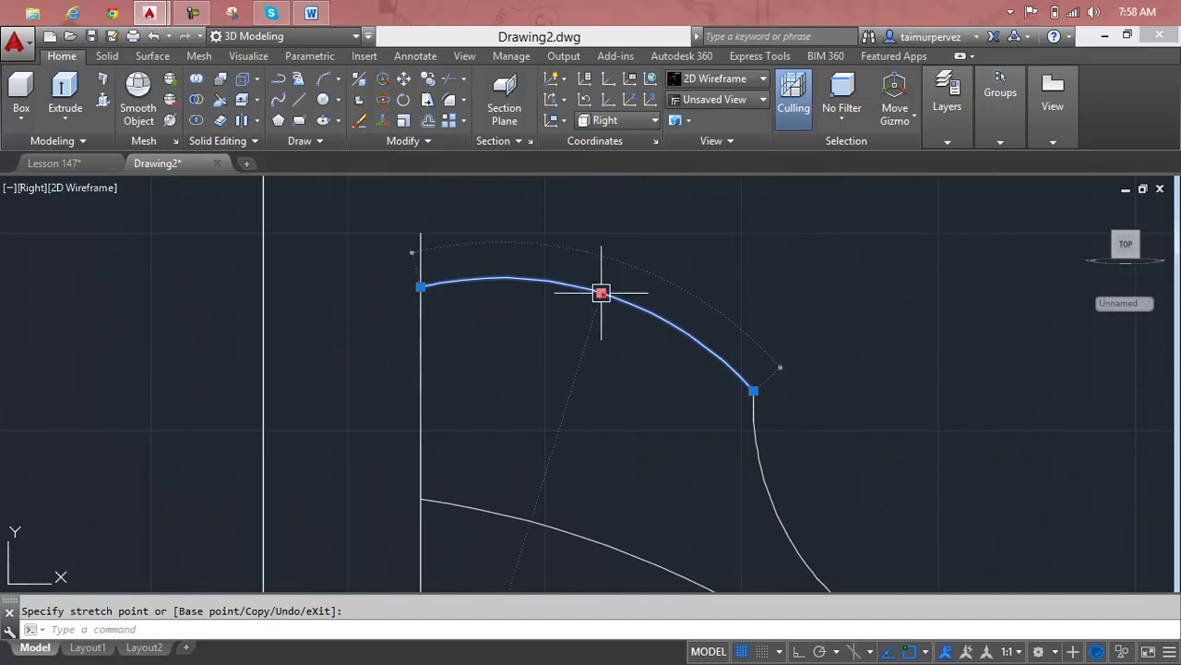
left_click(612, 267)
key("Escape")
Step: Stretch the upper curve's end point to the left
scroll(801, 313, "down", 5)
scroll(909, 352, "down", 4)
scroll(920, 346, "down", 2)
scroll(891, 351, "down", 1)
middle_click_drag(791, 351, 707, 382)
scroll(678, 388, "up", 3)
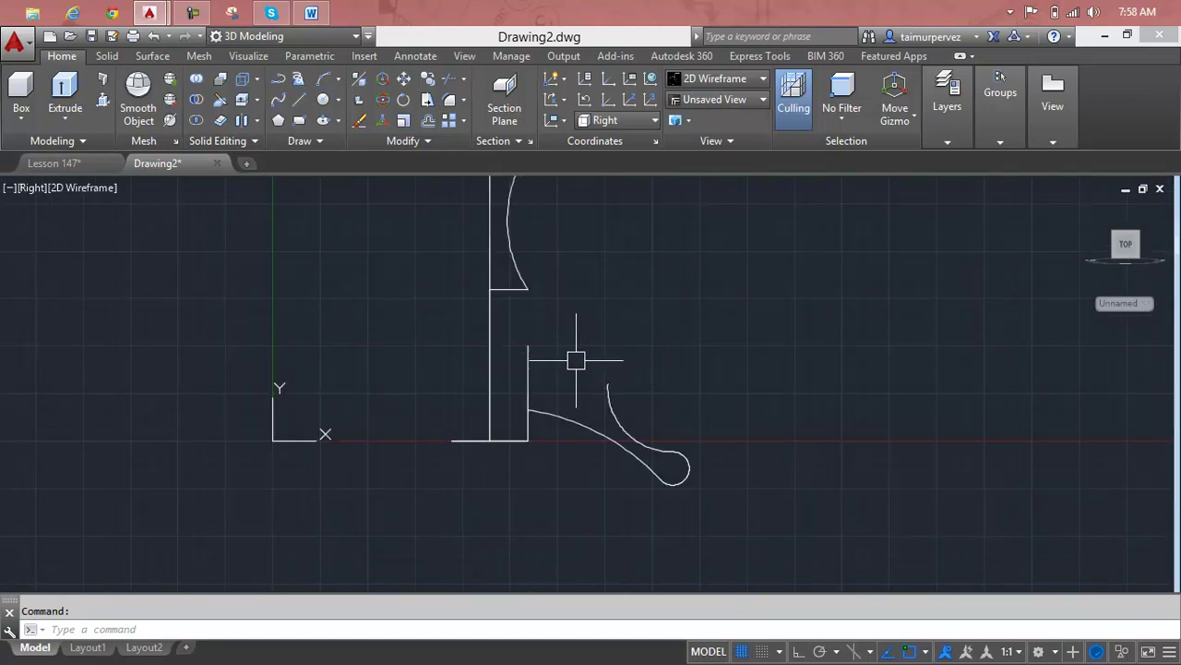
scroll(603, 388, "up", 5)
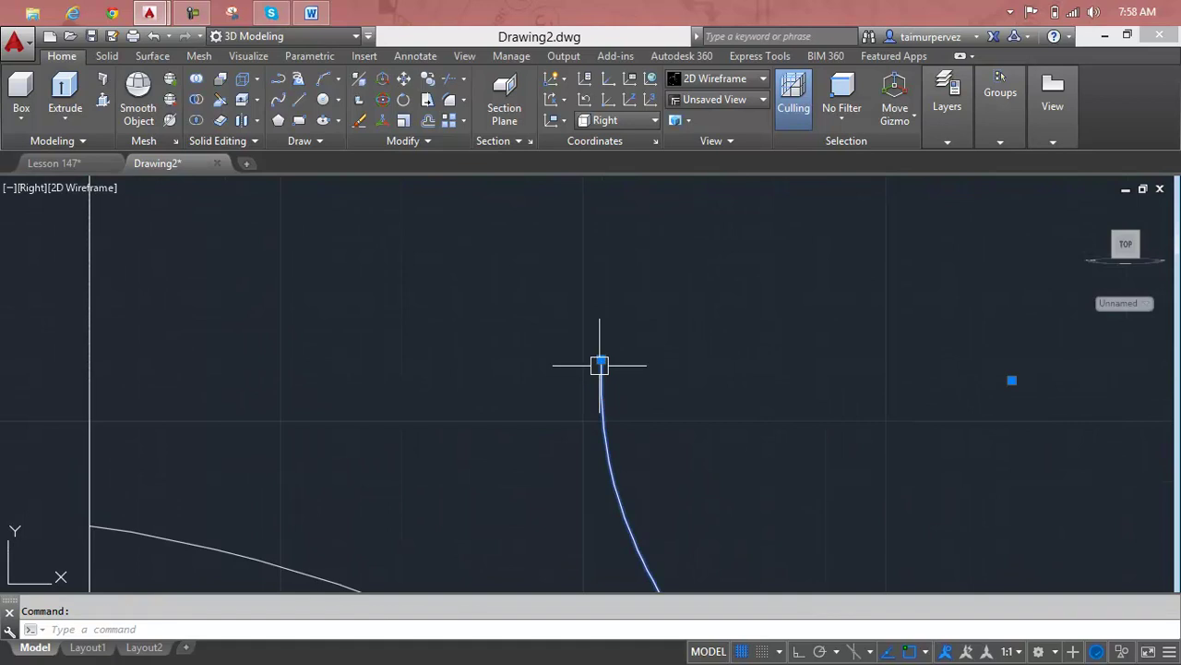
left_click(600, 364)
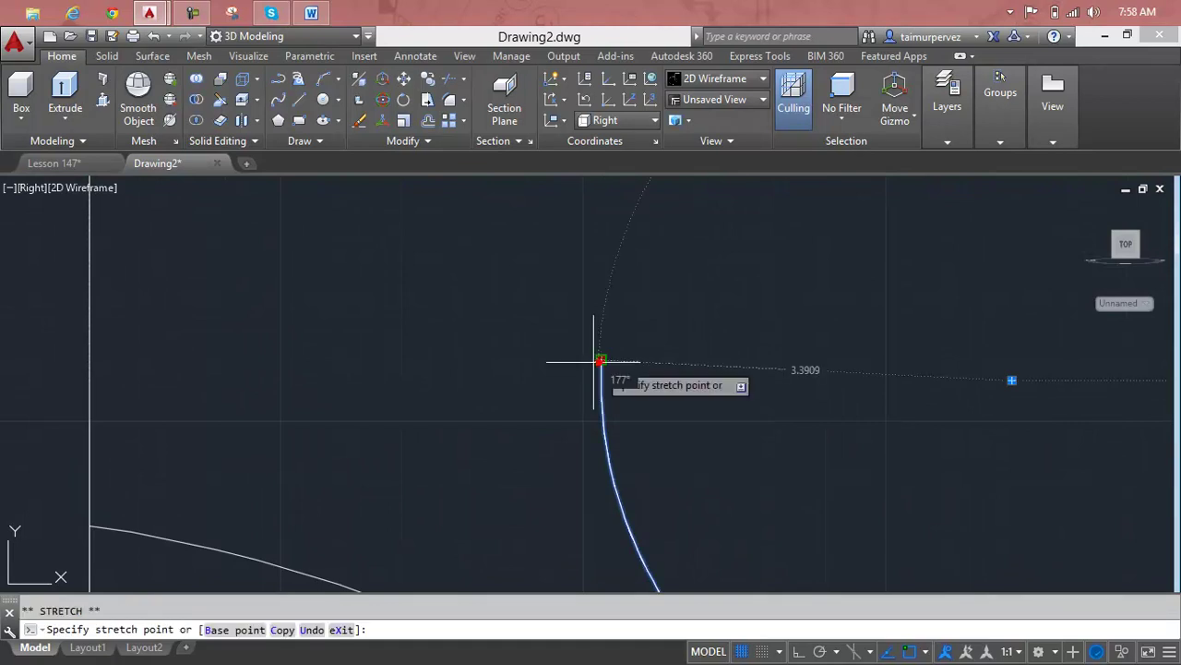
left_click(528, 397)
scroll(554, 452, "down", 4)
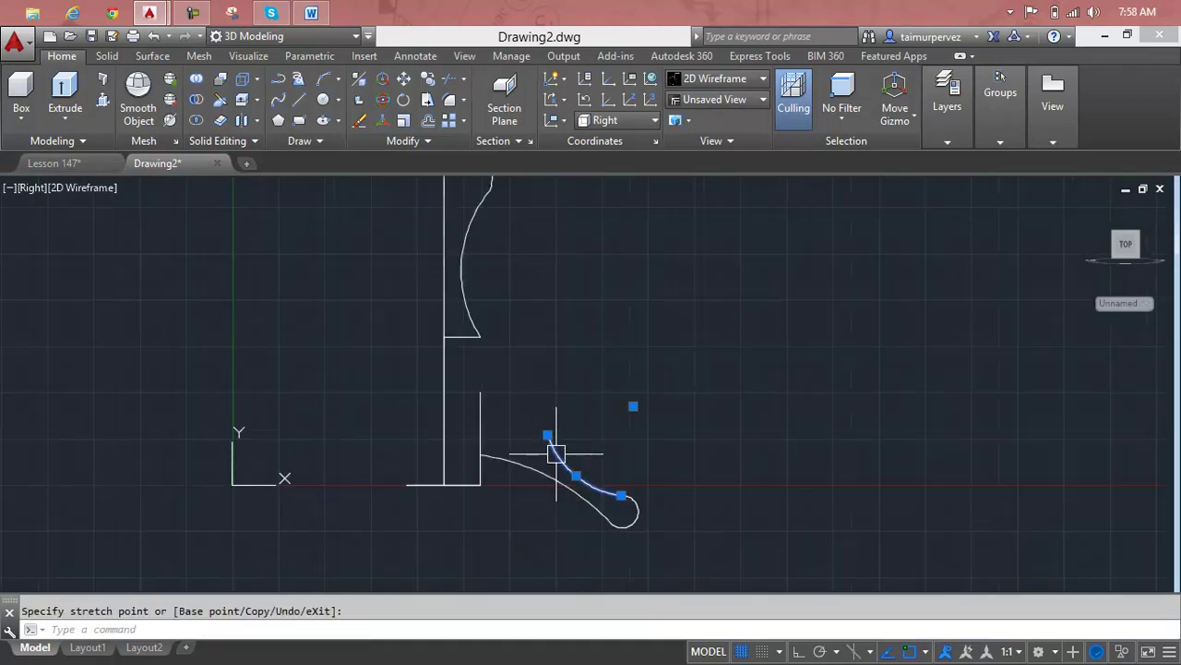
key("Escape")
key("Escape")
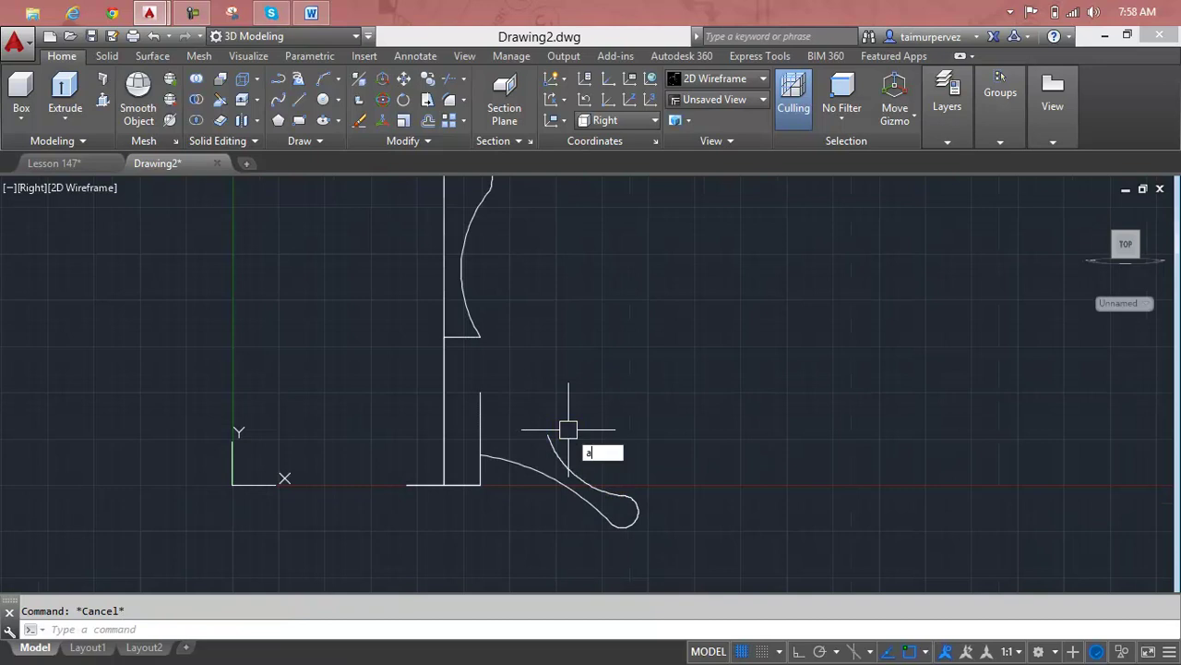
Step: Draw a three-point arc from the curve up to the vertical edge's top, then select it
key("Return")
left_click(551, 435)
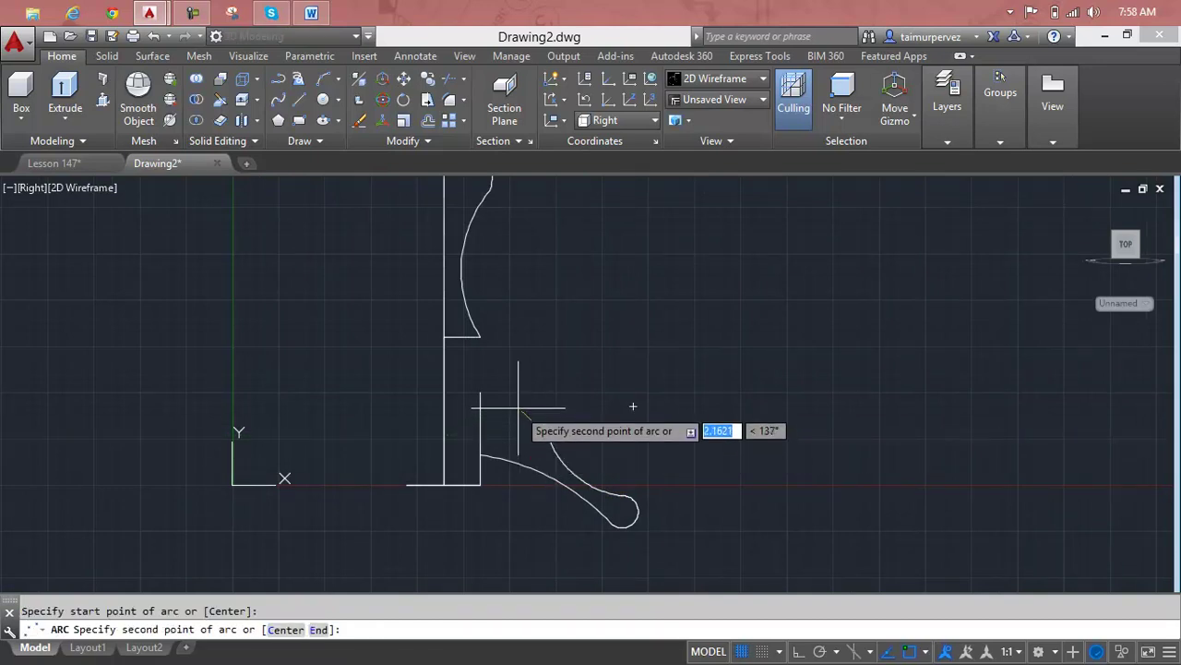
left_click(518, 406)
left_click(478, 399)
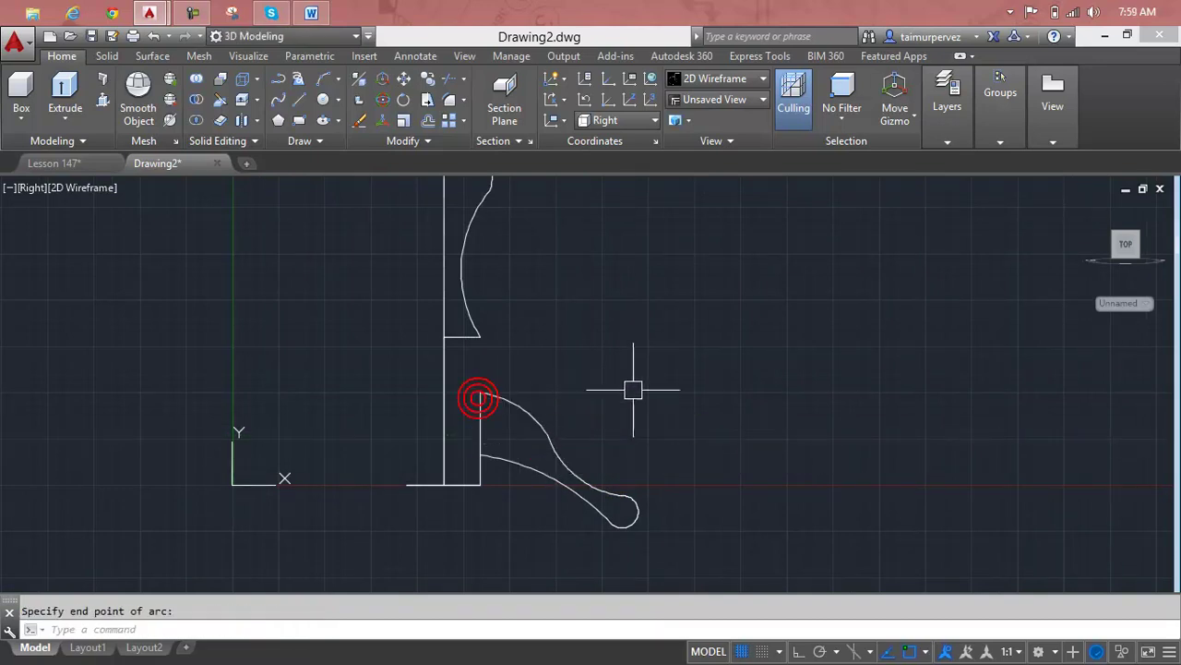
middle_click_drag(637, 426, 712, 357)
scroll(651, 396, "down", 1)
scroll(653, 399, "up", 3)
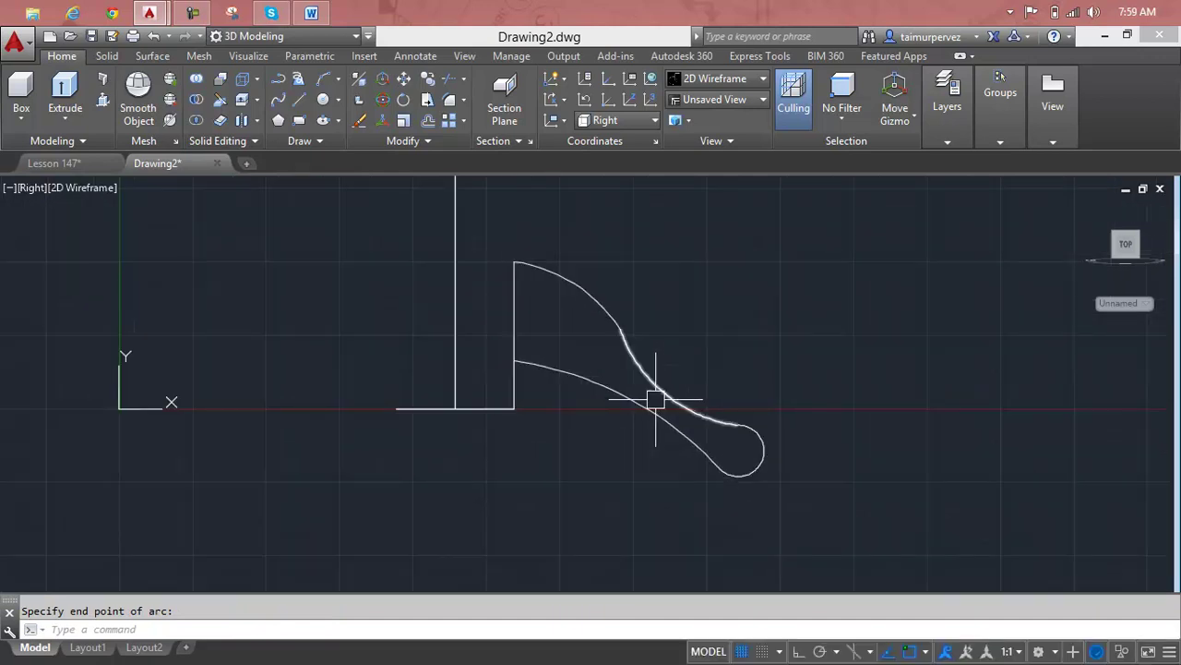
left_click(665, 395)
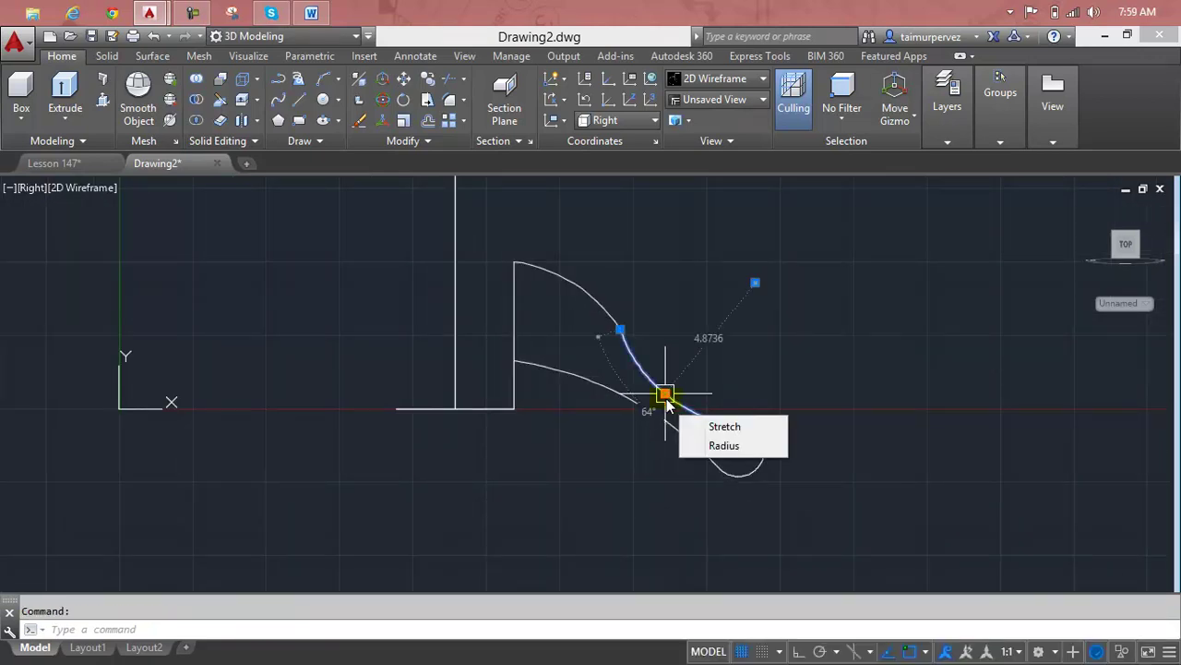
Step: Move the new arc's middle point and bring its end onto the rounded foot
left_click(665, 395)
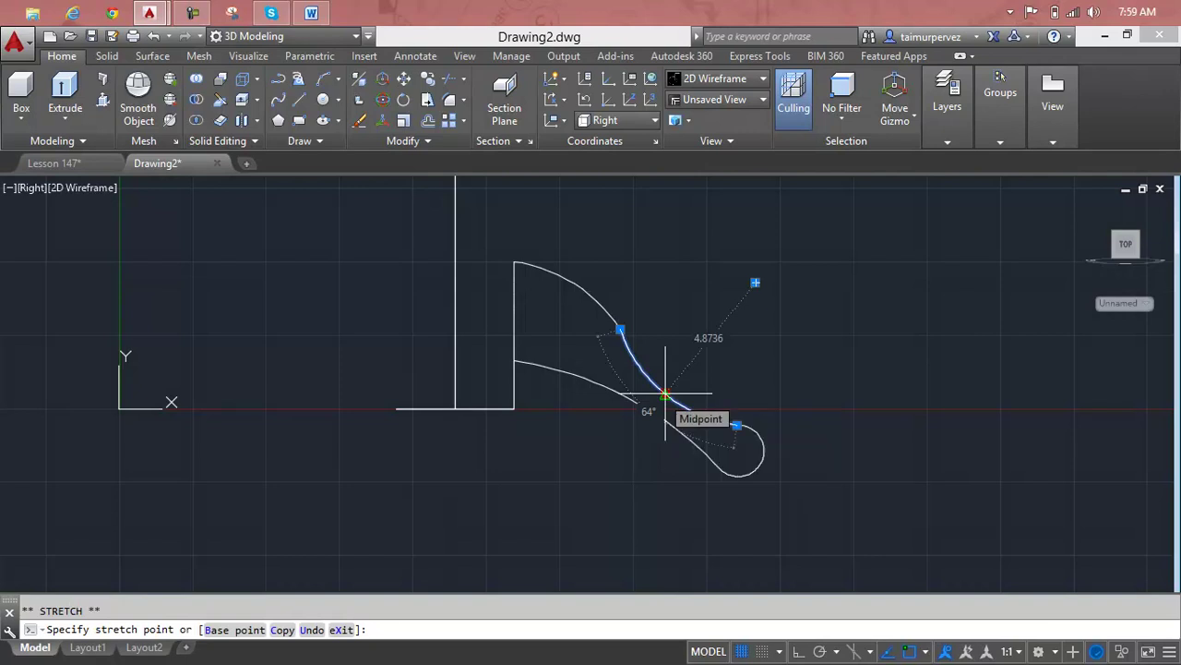
scroll(663, 395, "up", 4)
scroll(651, 392, "up", 3)
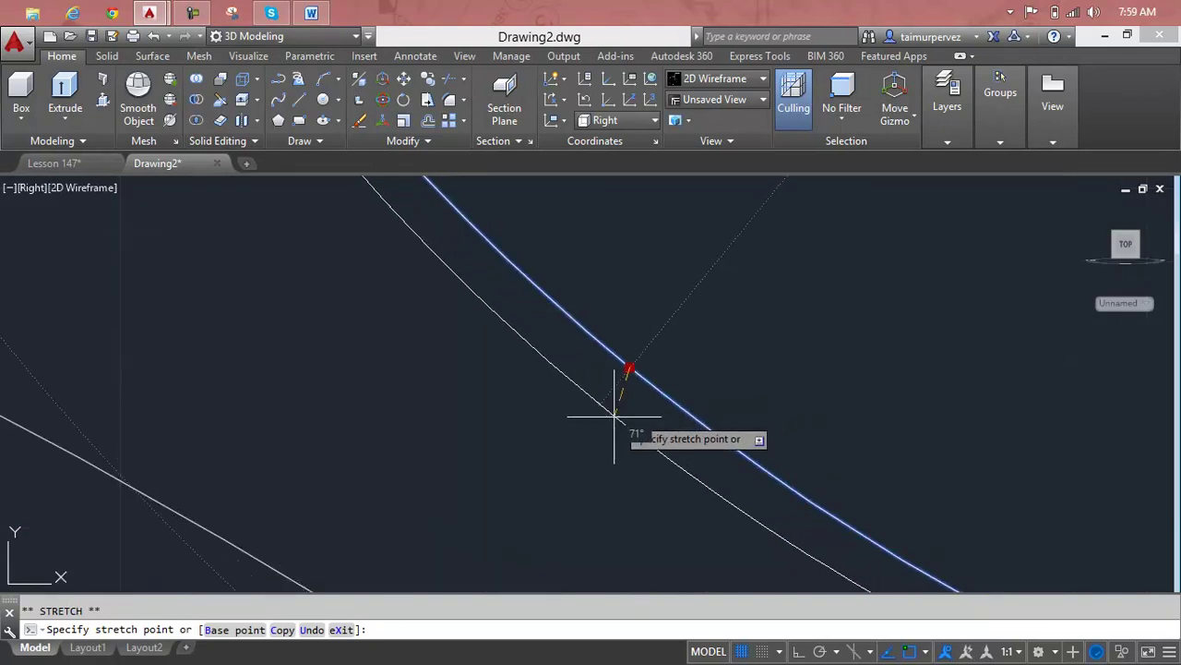
left_click(620, 415)
scroll(791, 514, "down", 4)
scroll(895, 517, "down", 2)
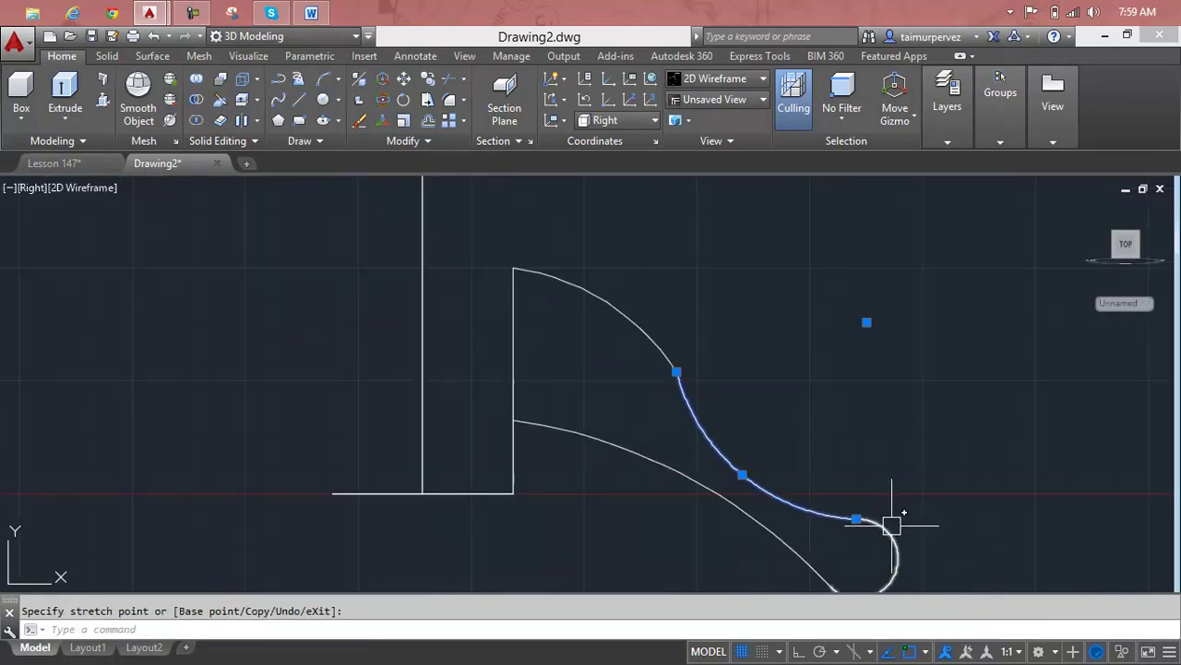
left_click(892, 525)
scroll(863, 452, "up", 1)
scroll(853, 415, "up", 1)
scroll(835, 415, "up", 2)
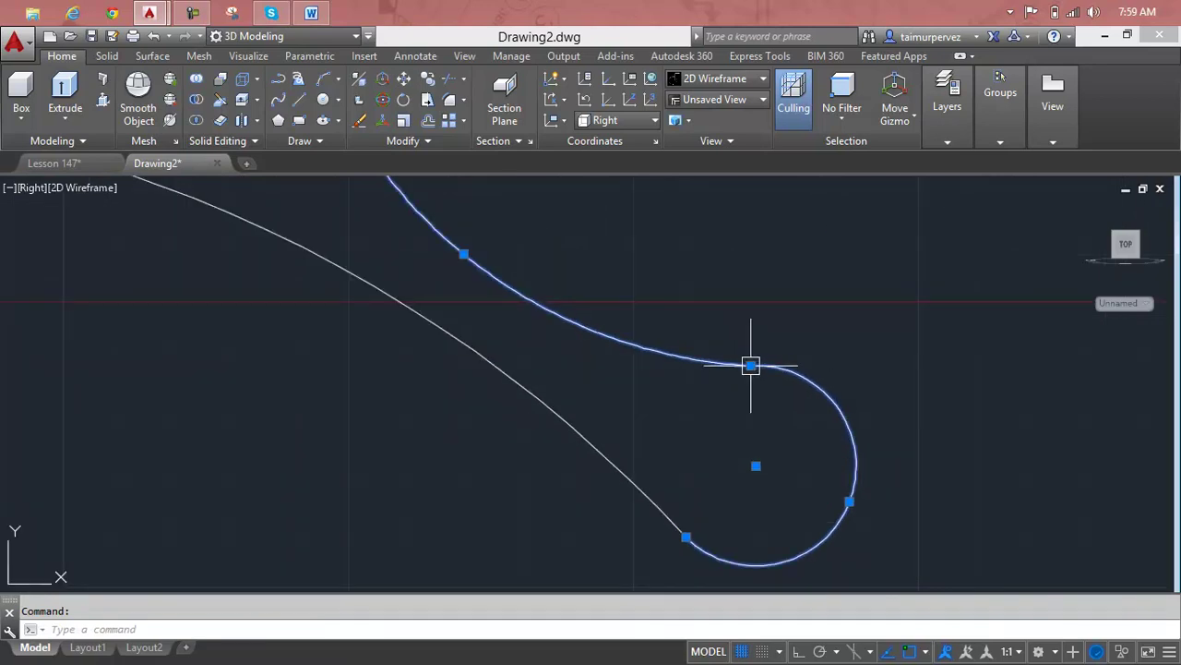
Step: Raise the loop curve's grip point so the foot curls smoothly into the lower edge
left_click(849, 501)
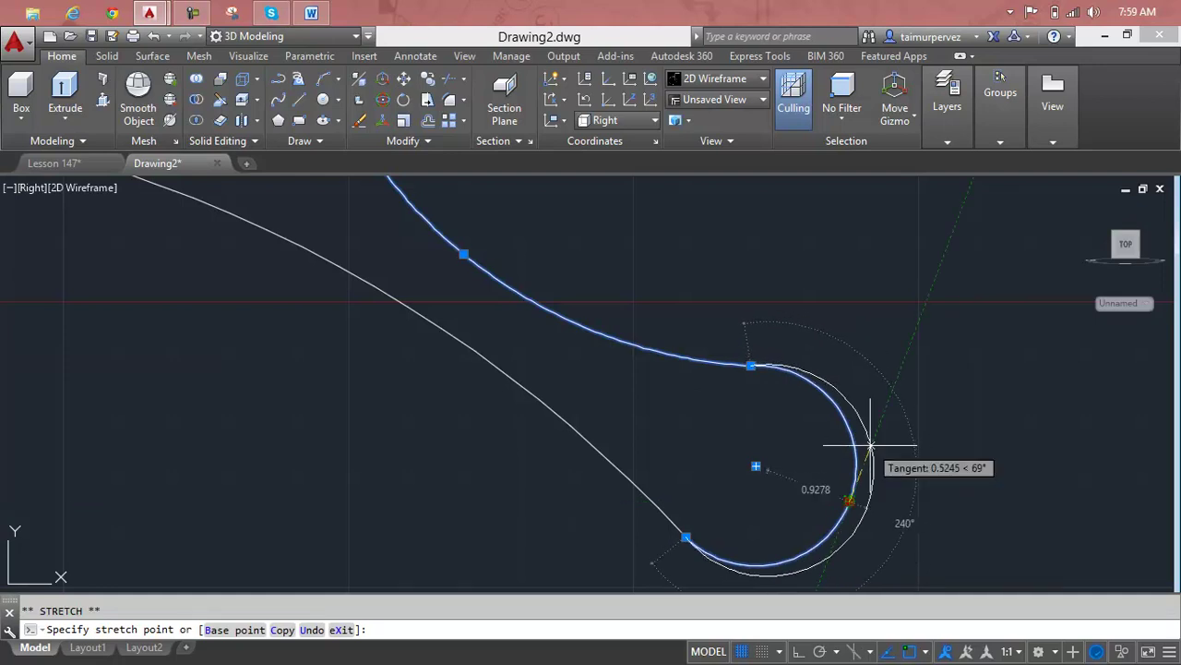
key("Escape")
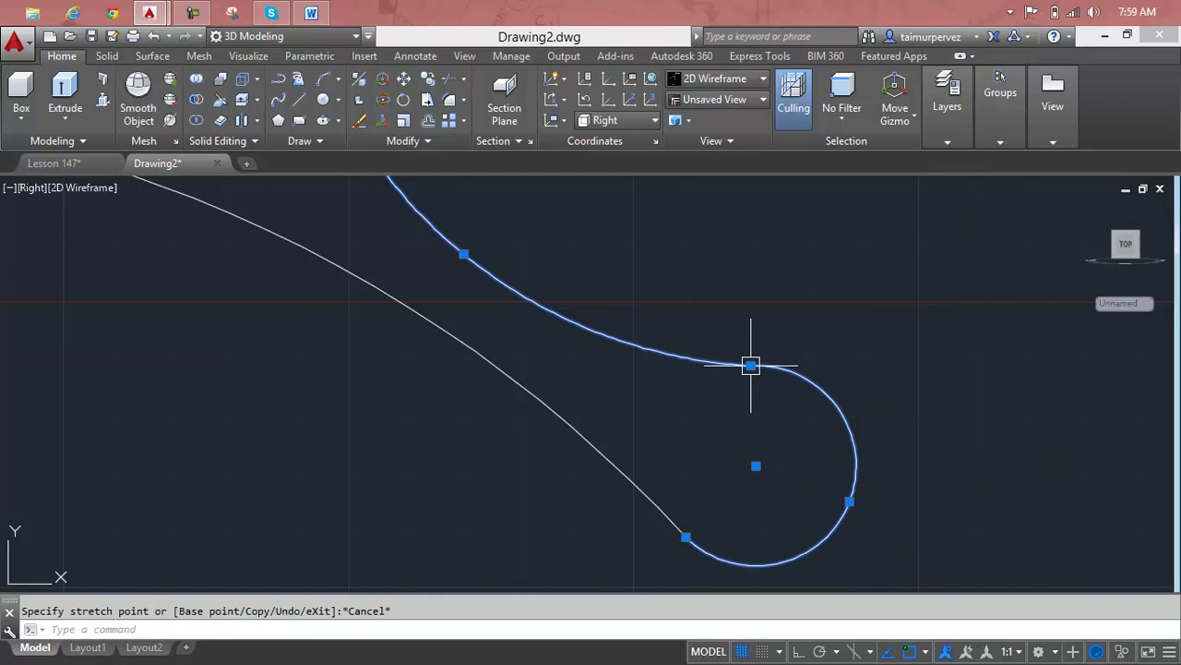
left_click(751, 365)
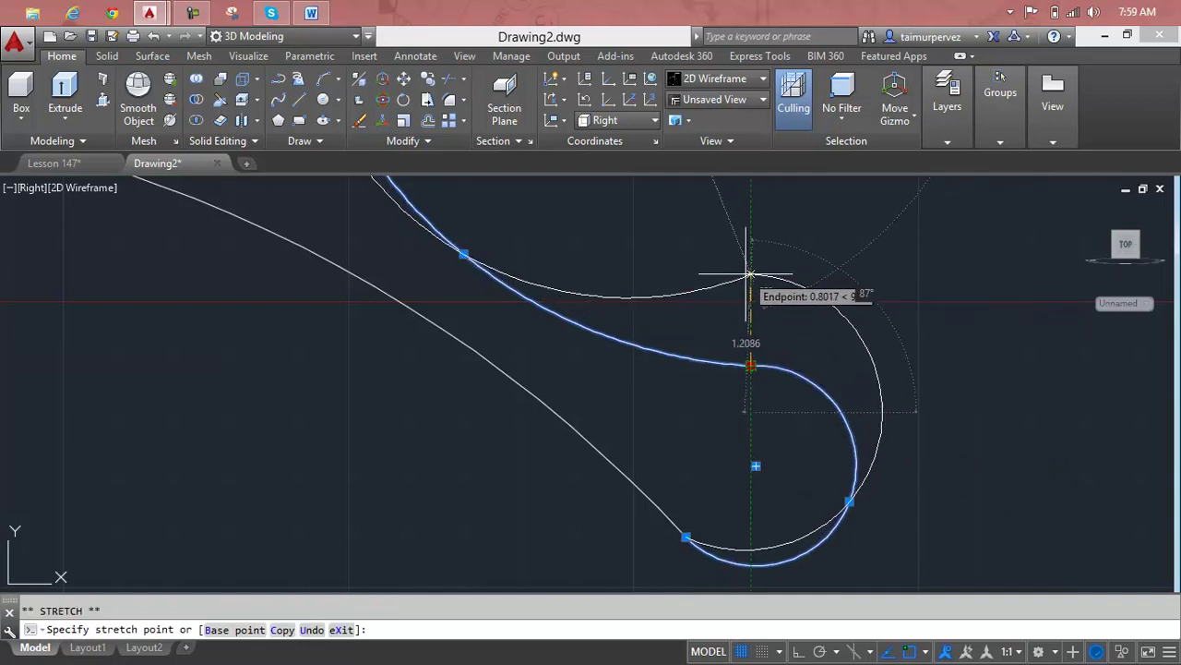
left_click(750, 269)
scroll(748, 274, "down", 3)
key("Escape")
scroll(781, 393, "down", 2)
middle_click_drag(685, 340, 628, 429)
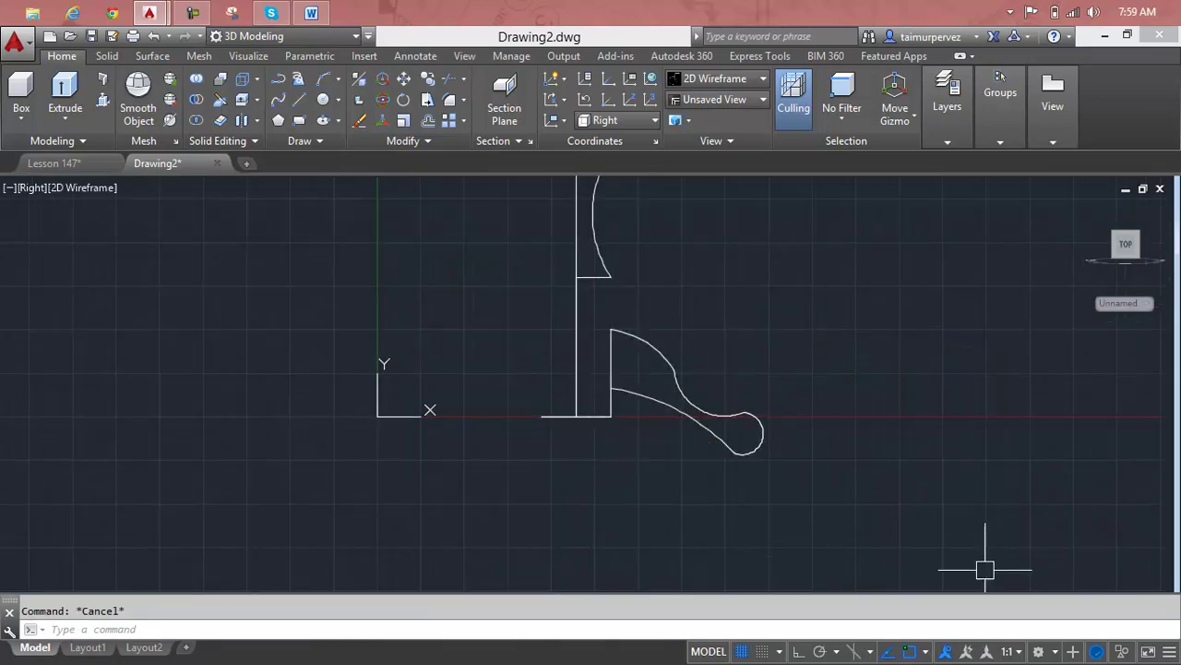
Step: Zoom around the profiles and cancel an accidental grip stretch on the line
scroll(775, 497, "down", 3)
scroll(755, 481, "up", 3)
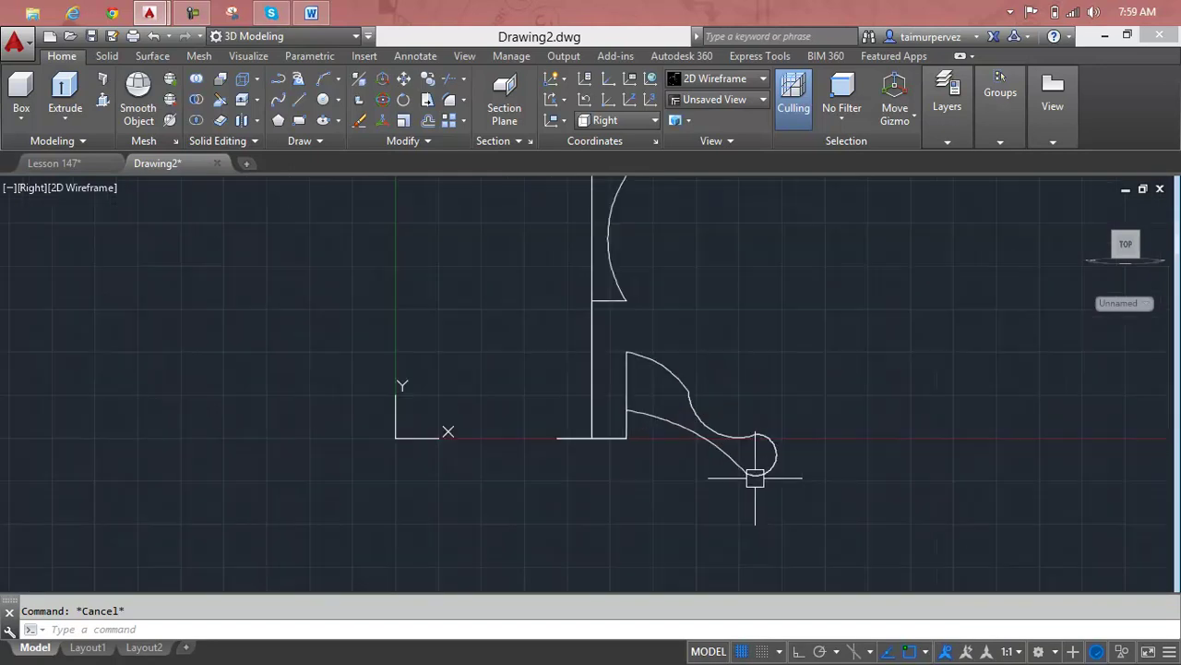
scroll(757, 478, "down", 2)
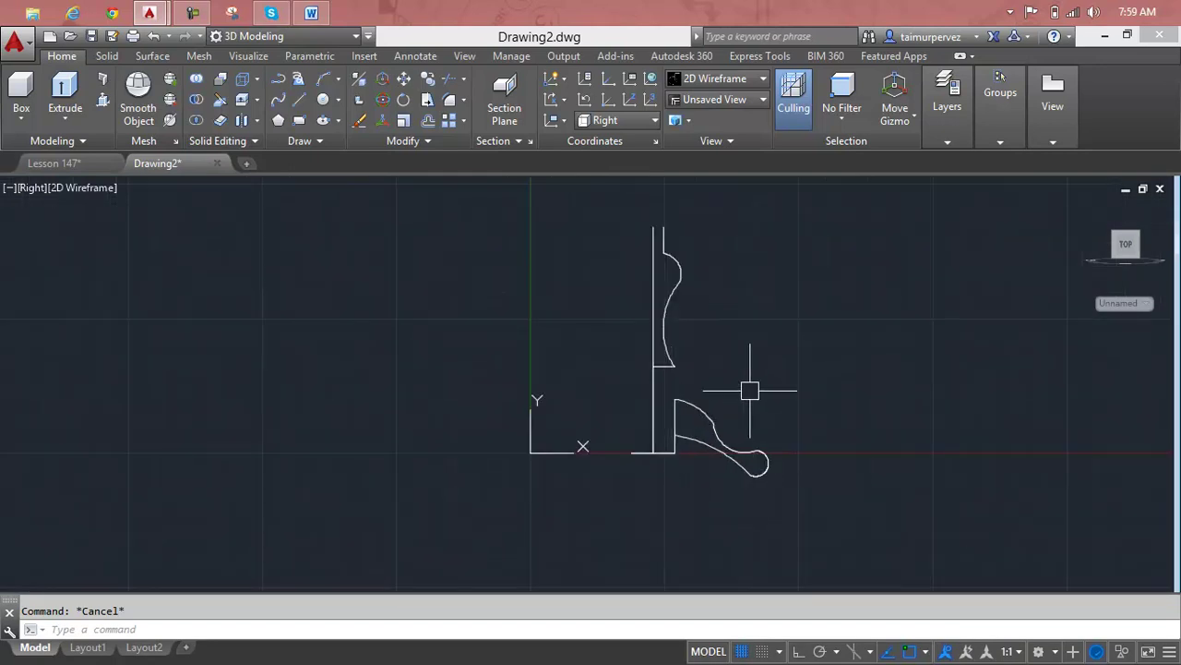
scroll(659, 459, "up", 3)
scroll(663, 460, "up", 3)
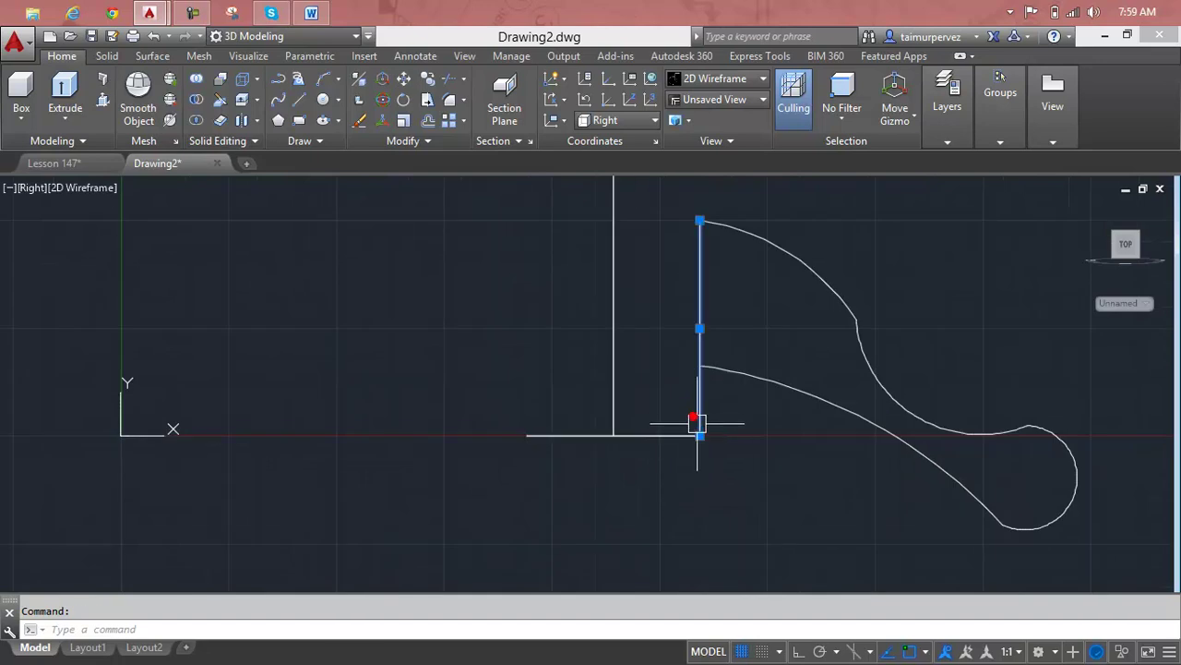
left_click(700, 435)
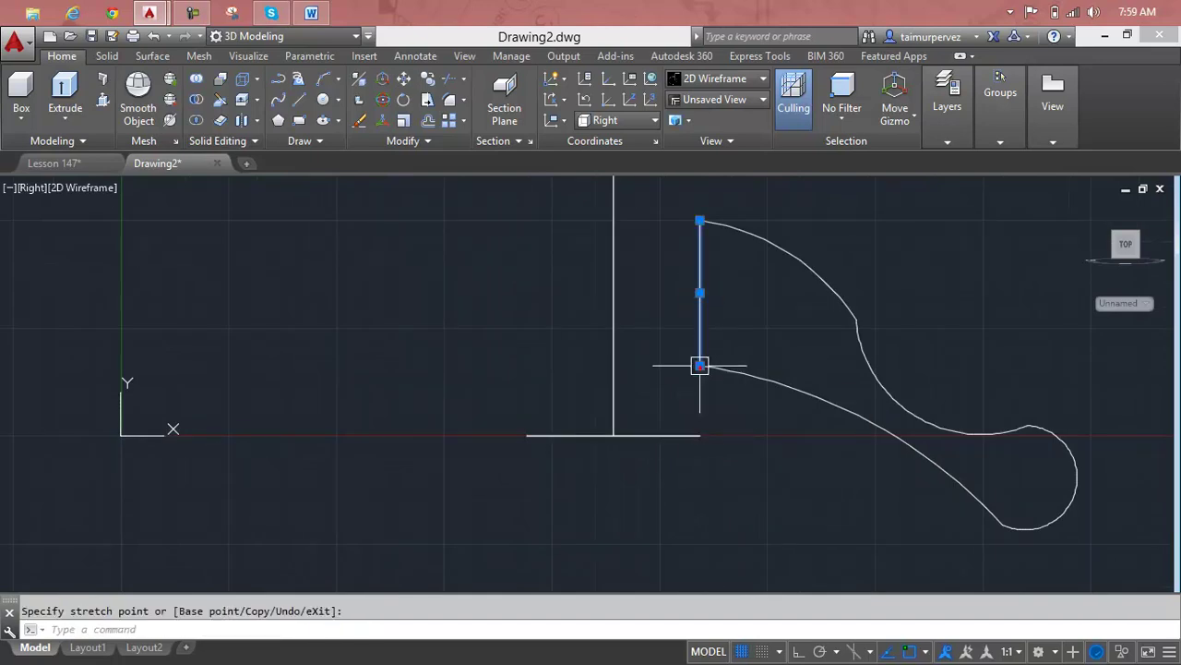
key("Escape")
Step: Centre the column profile, then orbit into a custom tilted 3D view
scroll(697, 436, "down", 3)
scroll(785, 287, "down", 2)
middle_click_drag(785, 286, 758, 452)
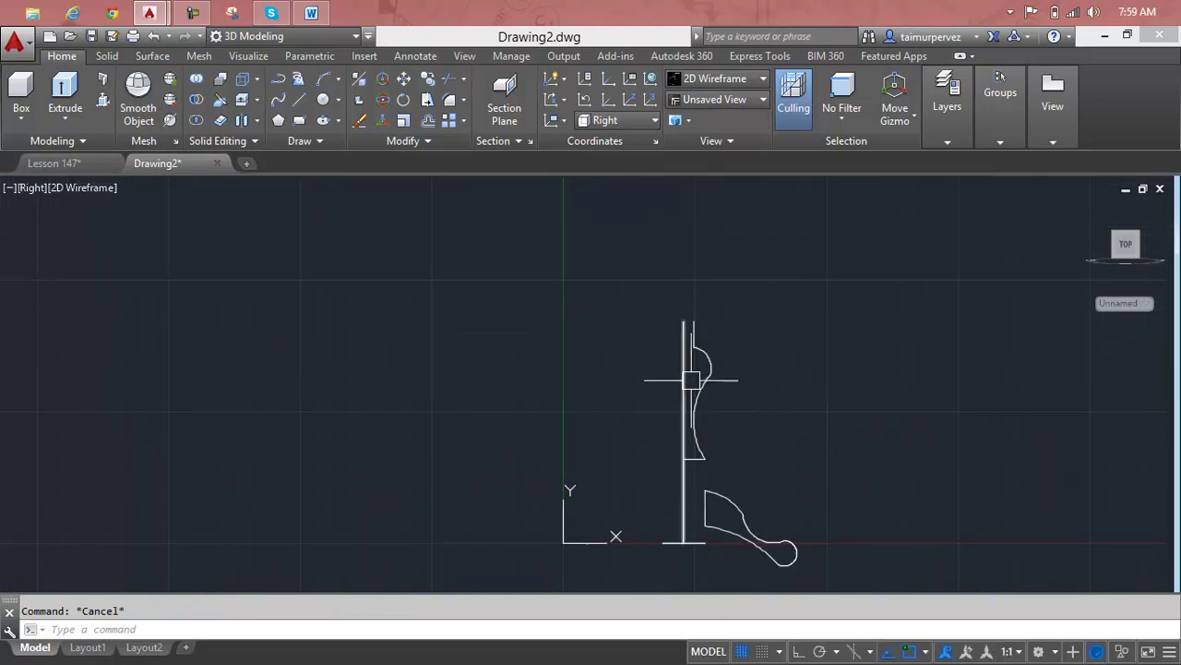
mouse_move(712, 332)
middle_mouse_down()
mouse_move(673, 335)
mouse_move(612, 369)
middle_mouse_up()
scroll(583, 370, "up", 2)
scroll(600, 364, "up", 2)
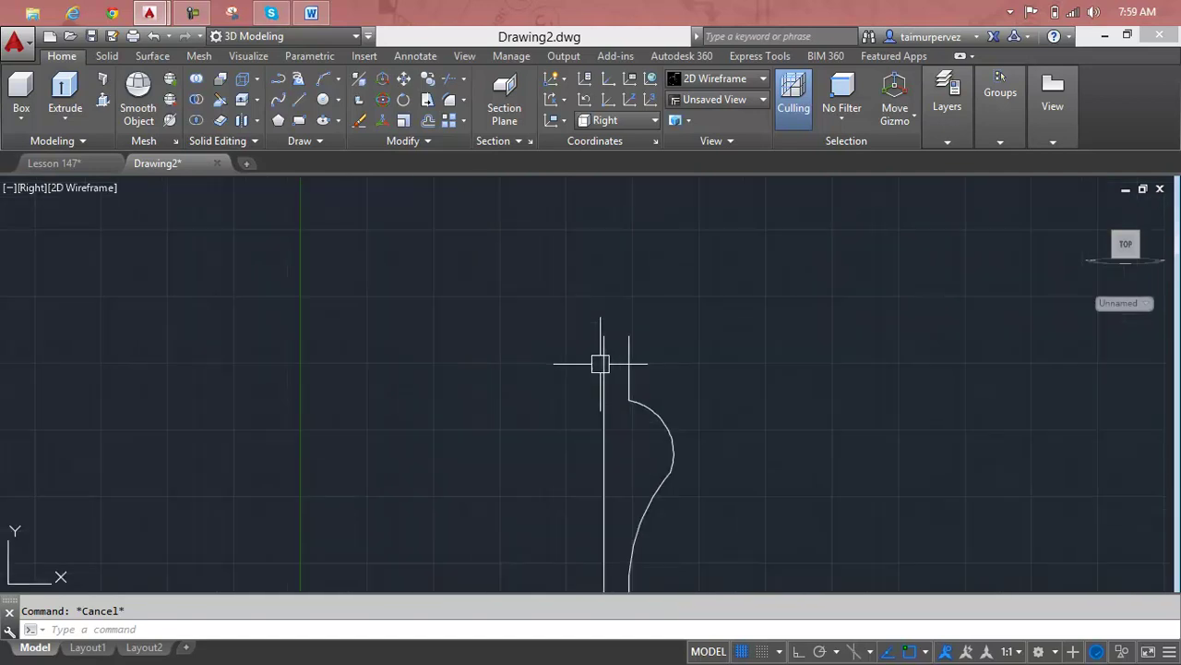
scroll(611, 356, "down", 2)
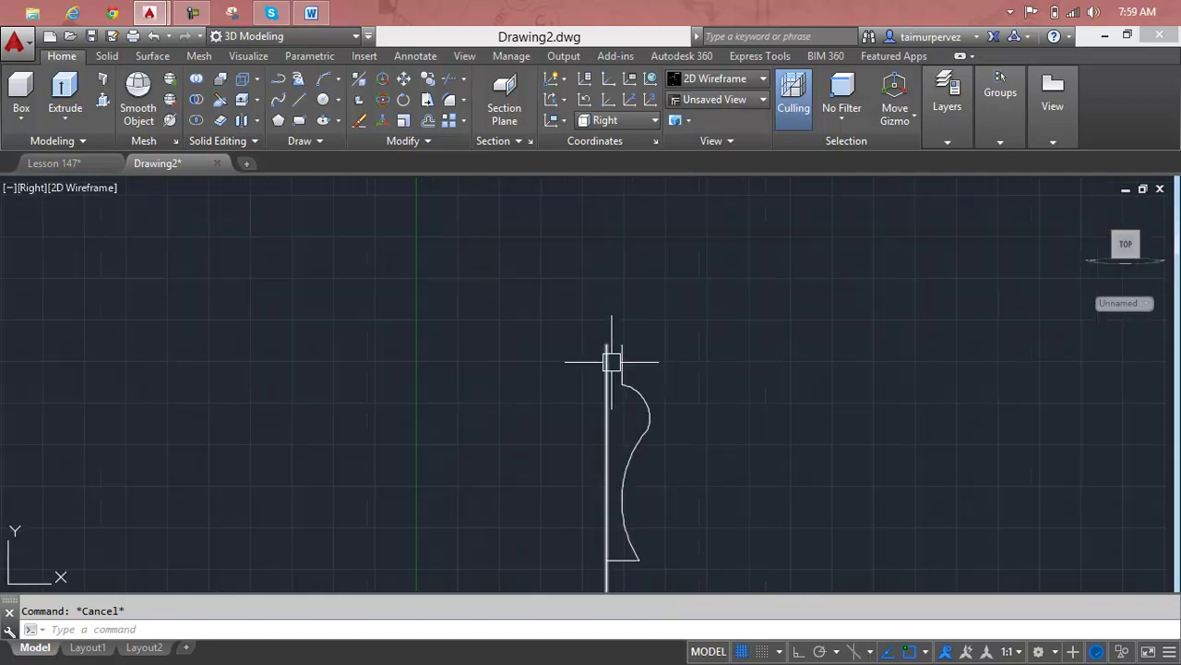
scroll(617, 332, "down", 2)
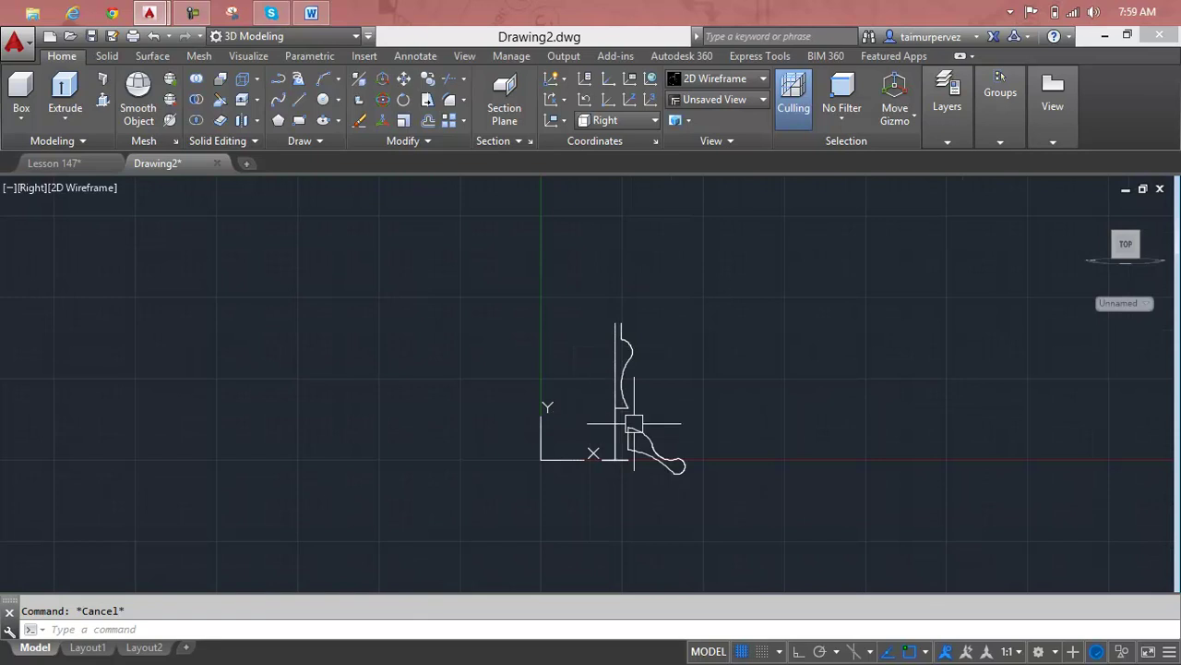
left_click(27, 189)
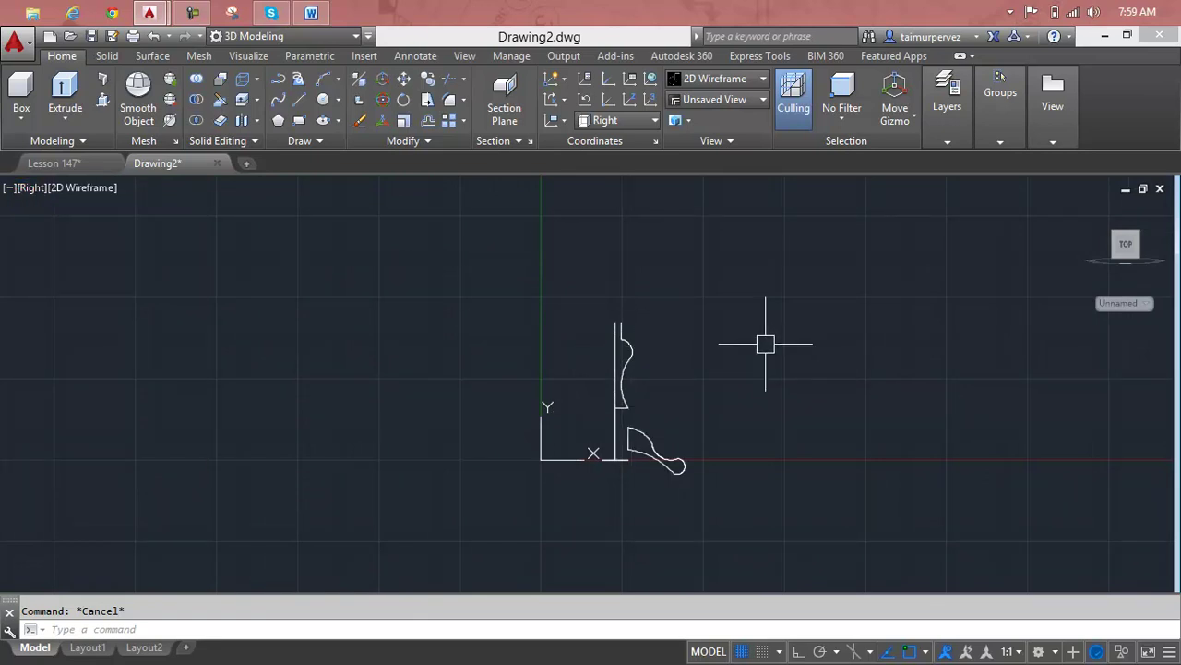
mouse_move(766, 347)
middle_mouse_down("shift")
mouse_move(619, 411)
mouse_move(722, 337)
middle_mouse_up("shift")
scroll(618, 411, "up", 2)
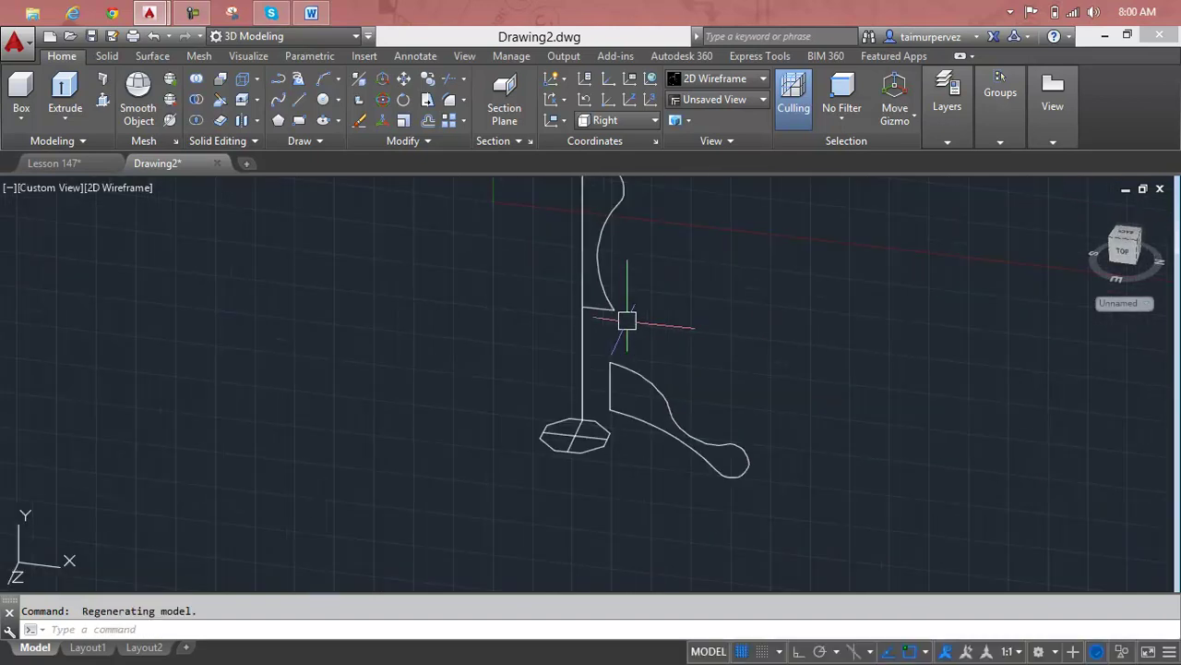
Step: Start a trim with all objects as cutting edges, then cancel it without cutting
middle_click_drag(627, 320, 670, 322)
scroll(633, 325, "up", 2)
scroll(633, 325, "up", 2)
scroll(634, 318, "down", 4)
scroll(631, 305, "up", 3)
key("Escape")
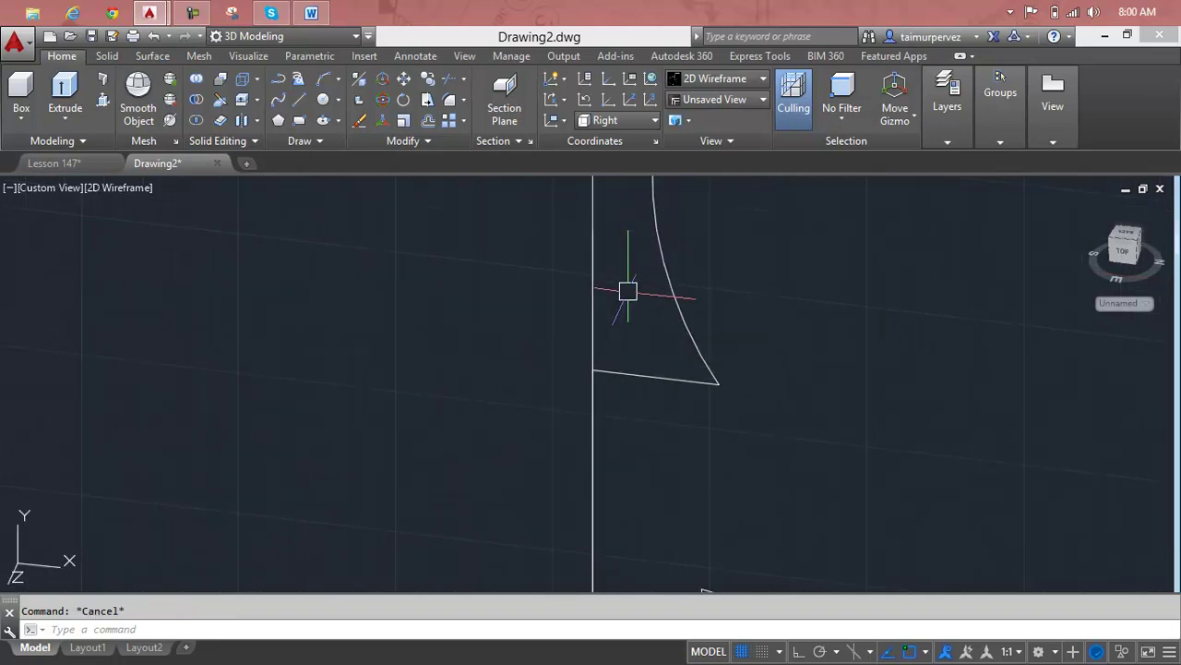
type("tr")
key("Return")
key("Return")
scroll(591, 293, "down", 2)
scroll(596, 303, "down", 2)
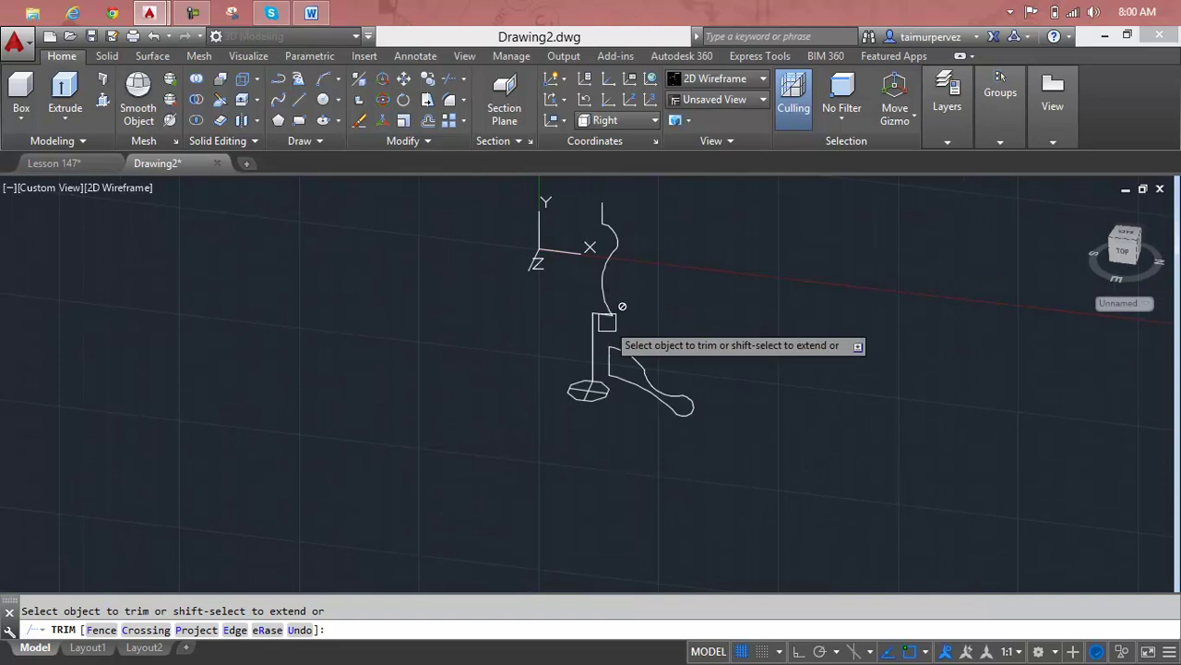
scroll(611, 288, "up", 3)
key("Escape")
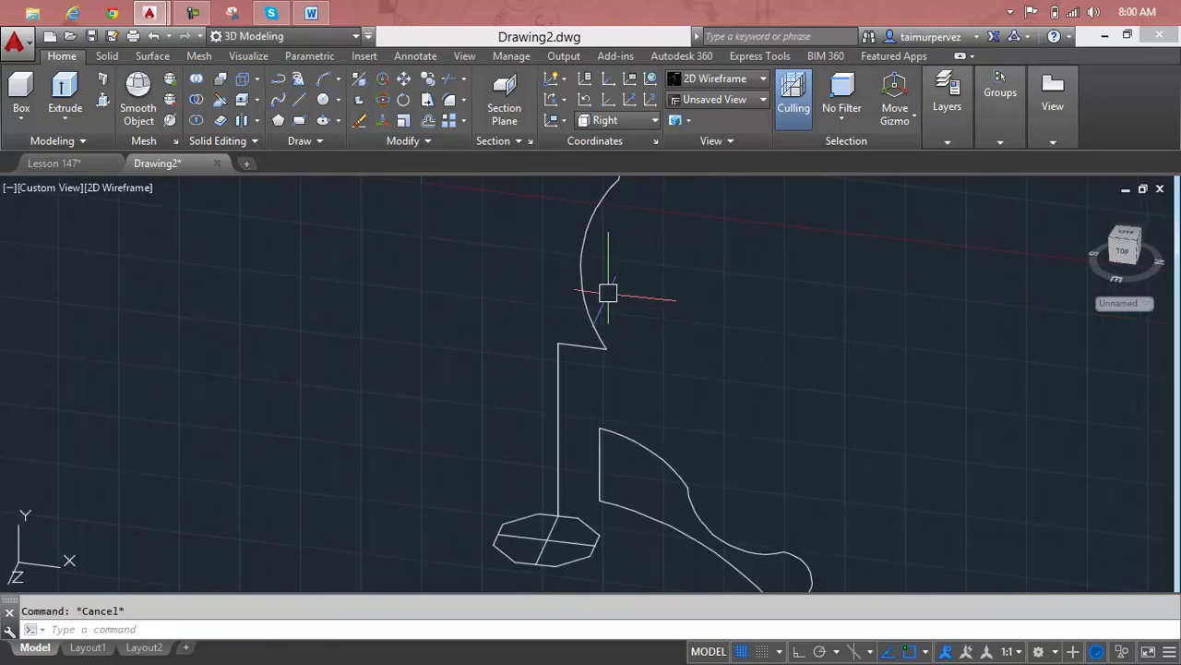
type("J")
Step: Join the column's upper curve and the vertical line into one polyline
key("Return")
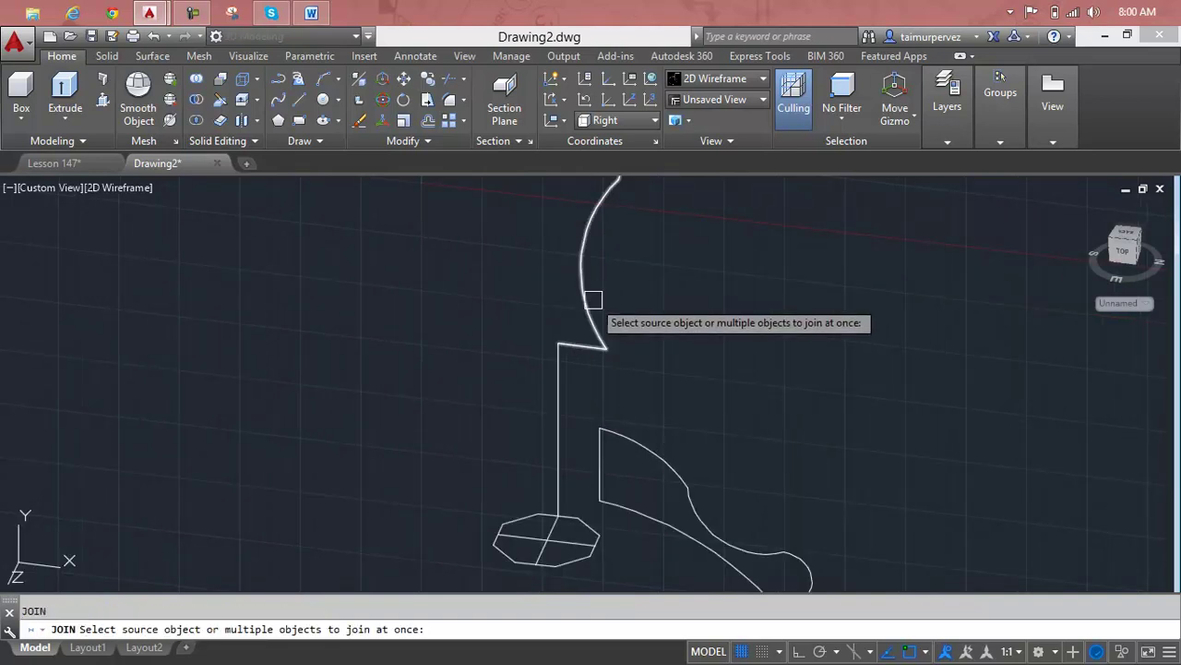
left_click(593, 300)
left_click(559, 378)
scroll(568, 376, "down", 2)
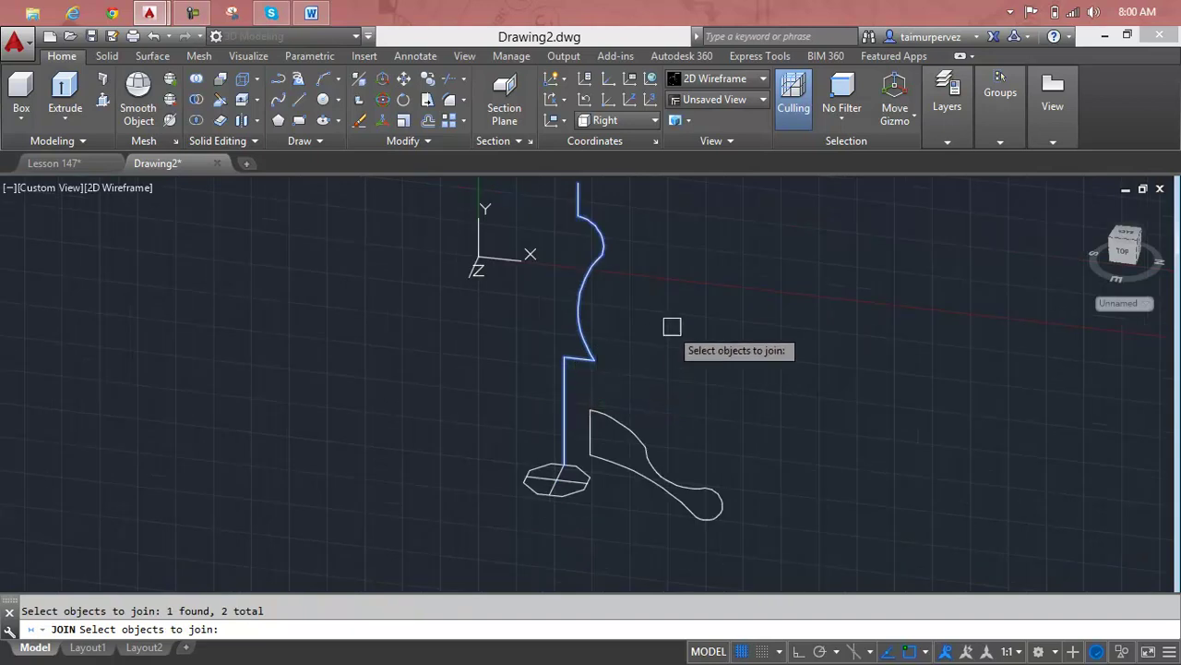
key("Return")
Step: Move the vertical axis line from its end point to the octagon's centre
scroll(553, 453, "up", 3)
middle_click_drag(554, 453, 615, 391)
scroll(541, 375, "up", 4)
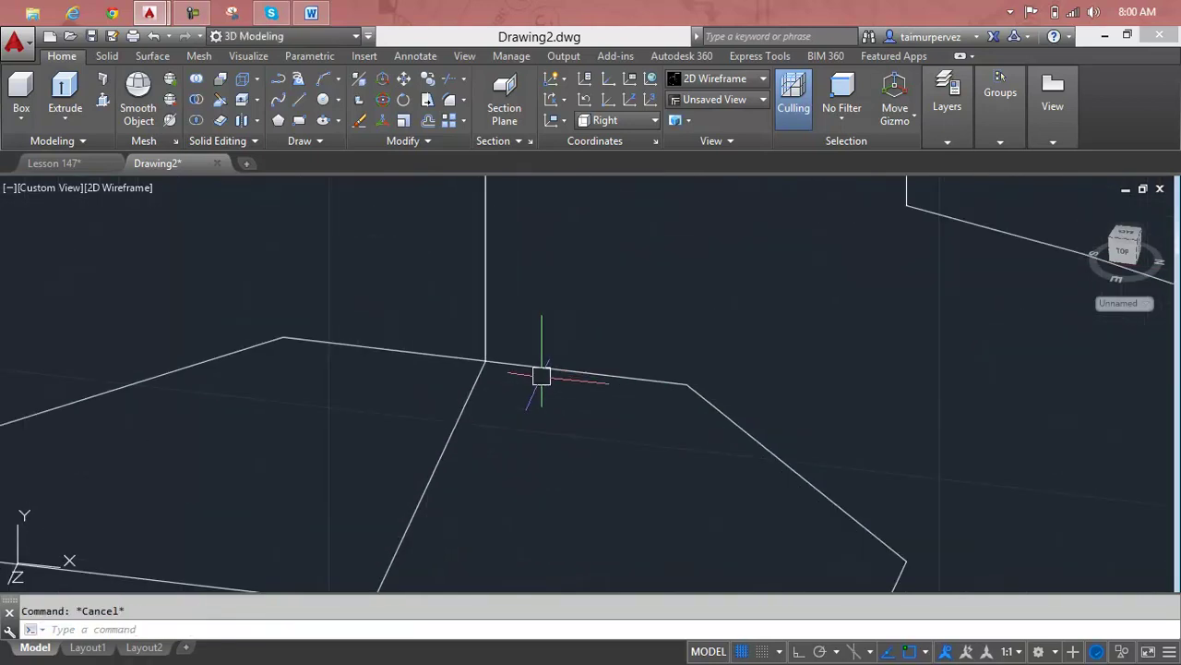
type("m")
key("Return")
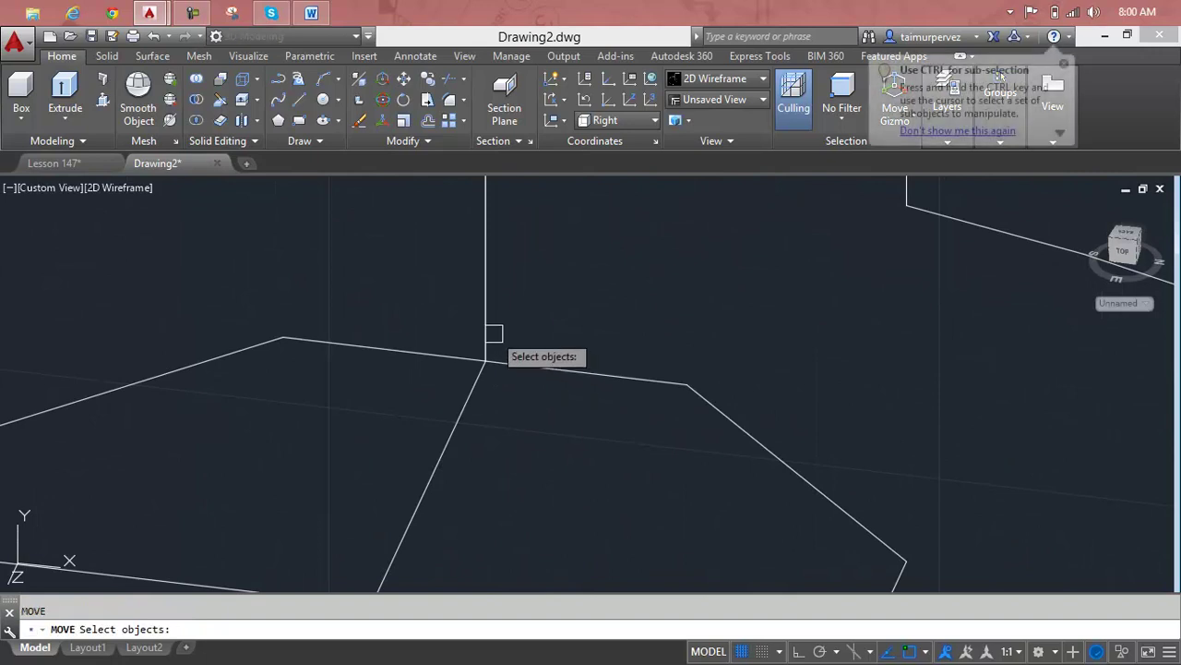
left_click(484, 327)
key("Return")
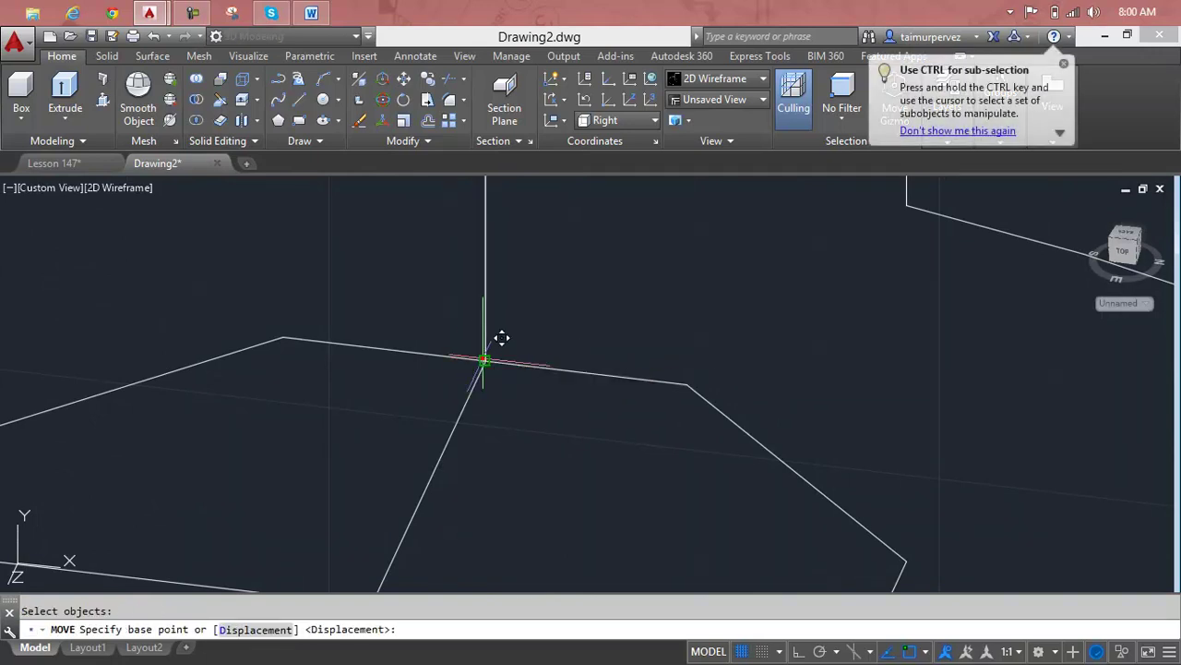
left_click(485, 356)
scroll(483, 376, "down", 3)
scroll(544, 318, "up", 1)
scroll(488, 396, "up", 4)
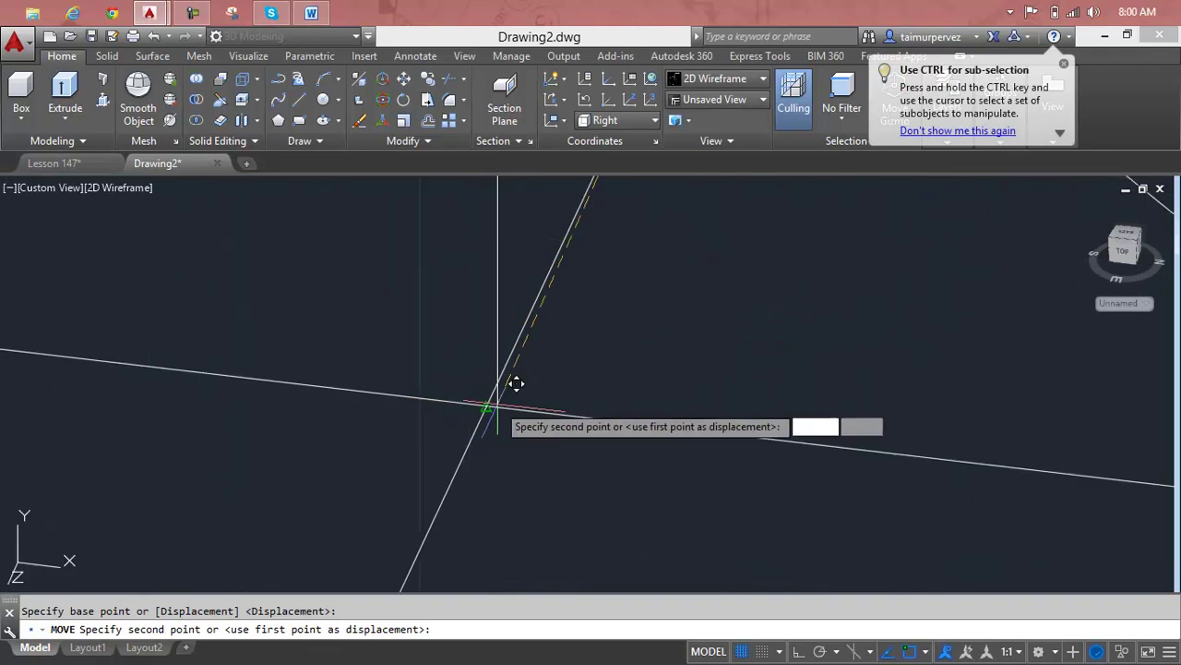
left_click(475, 408)
Step: Pan and orbit around the profiles, then clear the selection on the leg curve
scroll(474, 408, "down", 5)
middle_click_drag(669, 287, 611, 359)
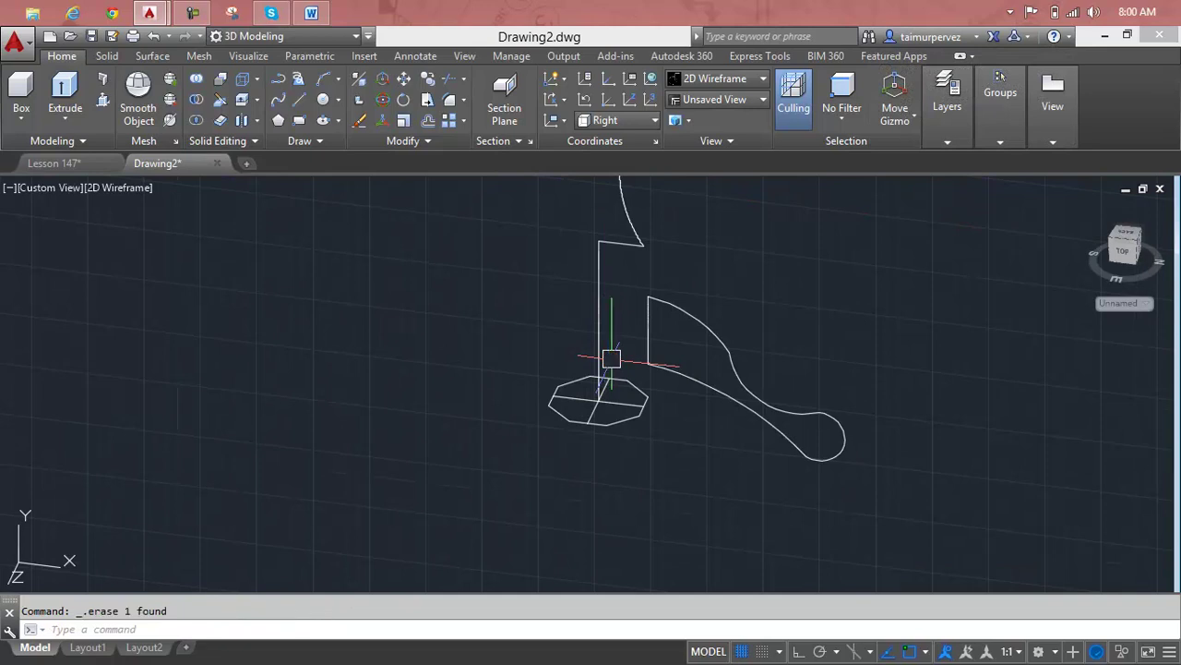
middle_click_drag(610, 359, 674, 350, "shift")
scroll(672, 368, "up", 3)
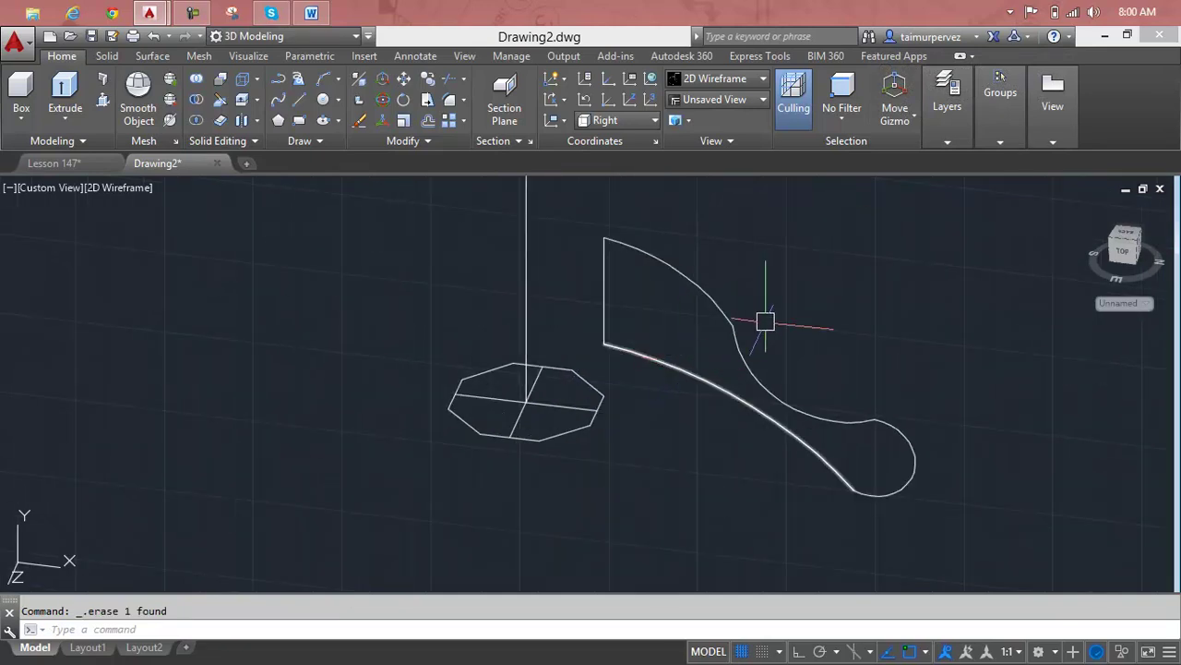
key("Escape")
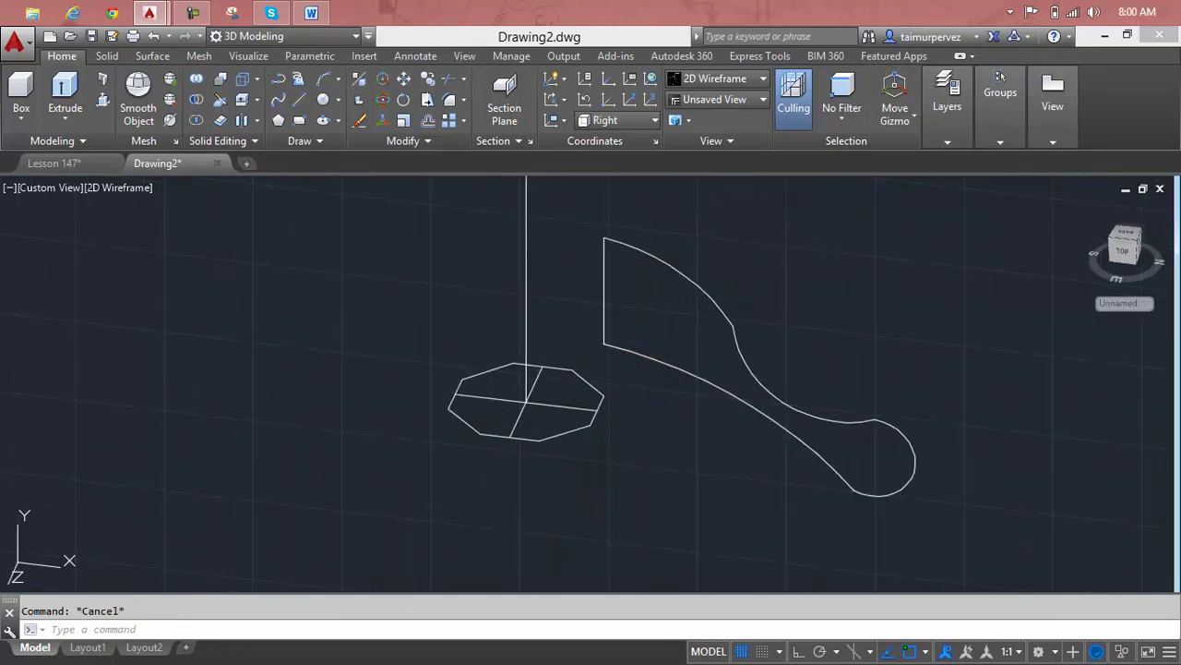
Step: Window-select the leg curves and rounded foot for a move, then cancel it
type("m")
key("Return")
left_click(863, 264)
left_click(688, 474)
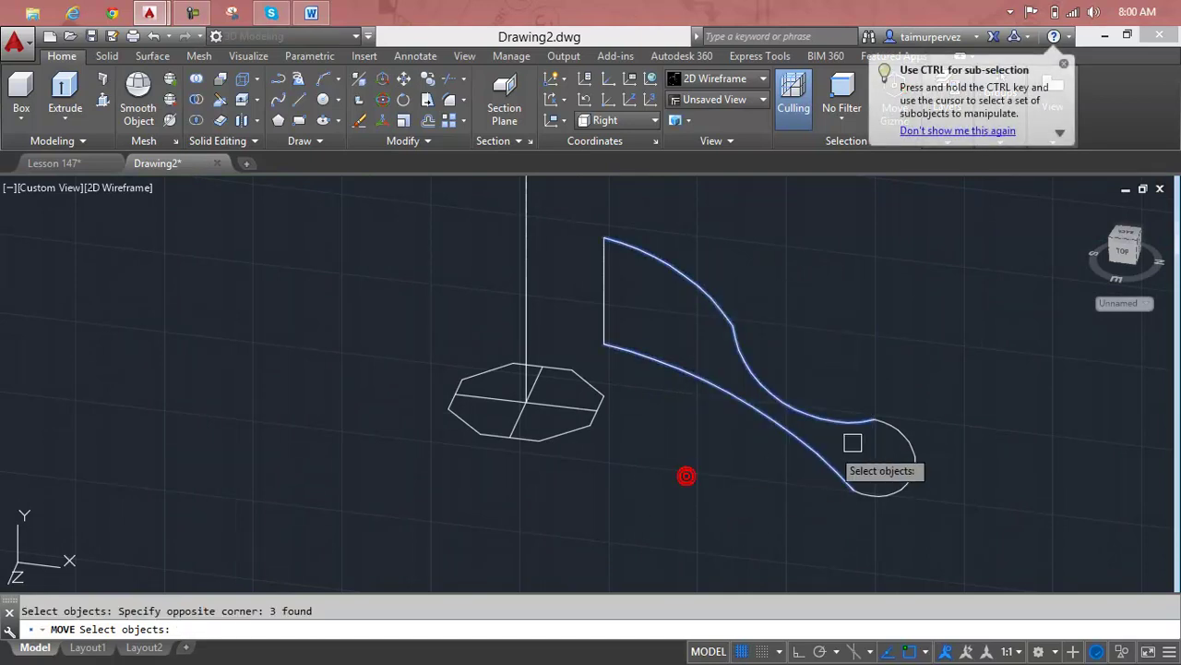
left_click(932, 409)
left_click(835, 517)
key("Return")
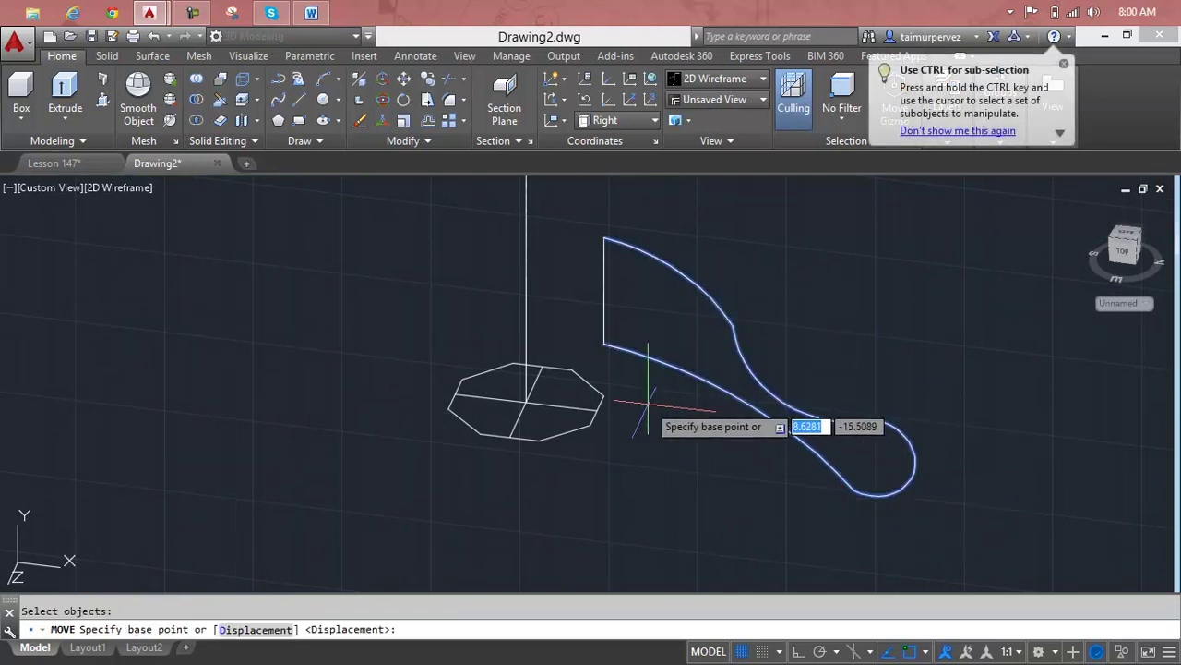
key("Escape")
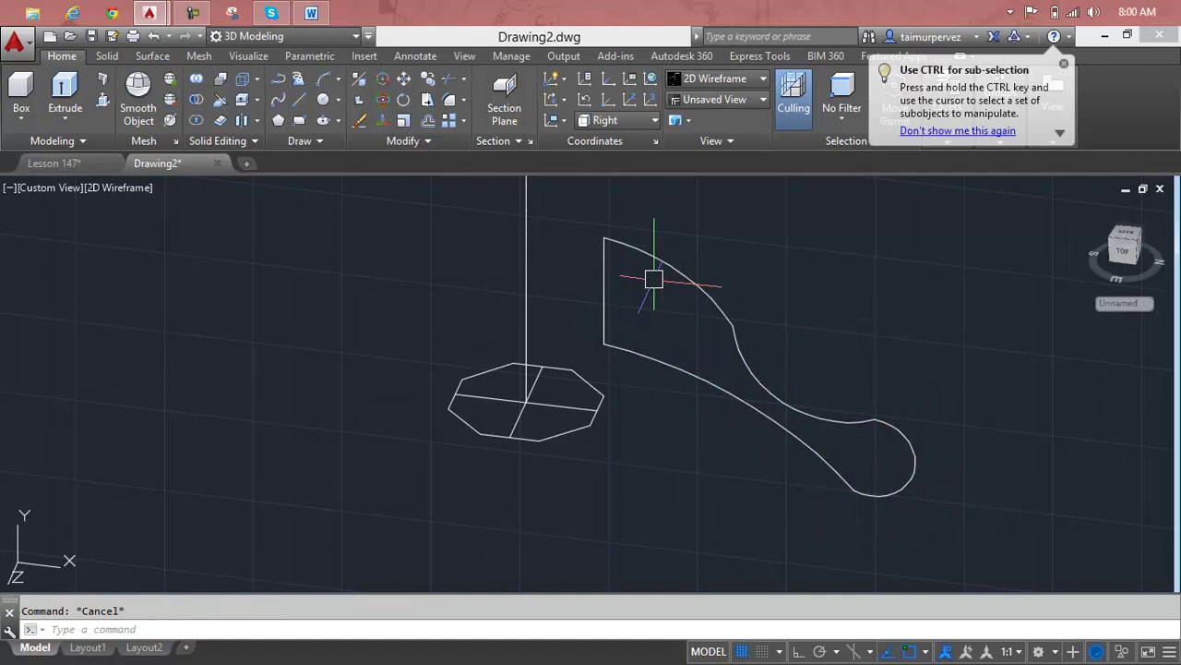
Step: Join the five leg pieces into a single polyline
type("j")
key("Return")
left_click(969, 318)
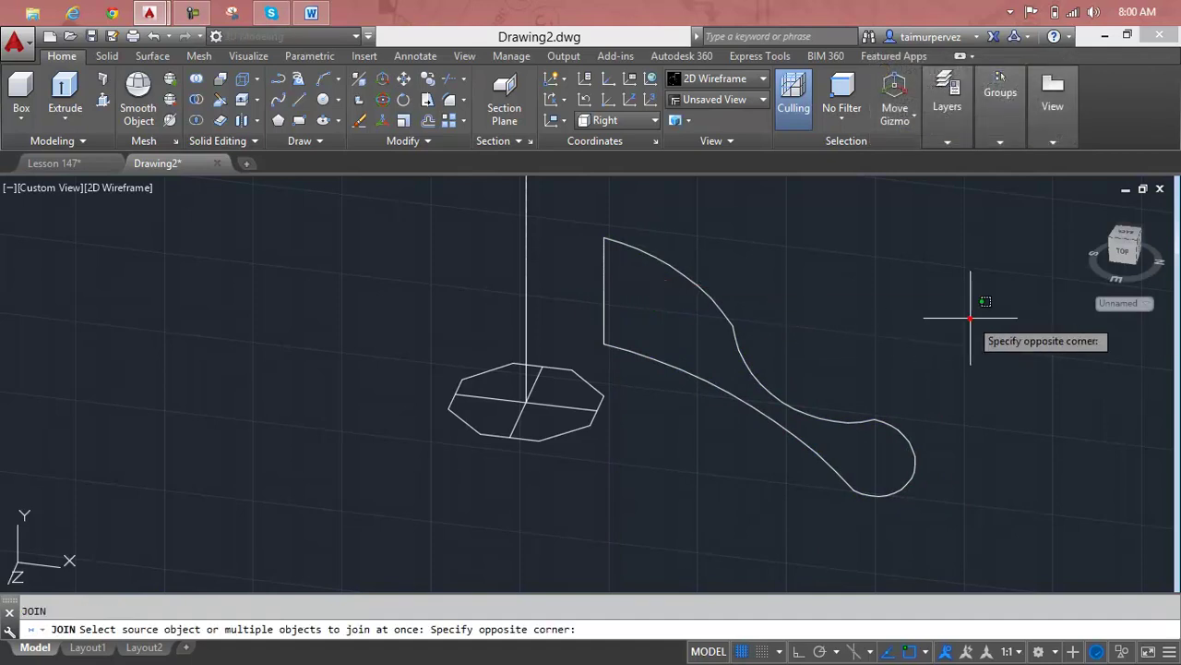
left_click(825, 480)
left_click(812, 246)
left_click(638, 343)
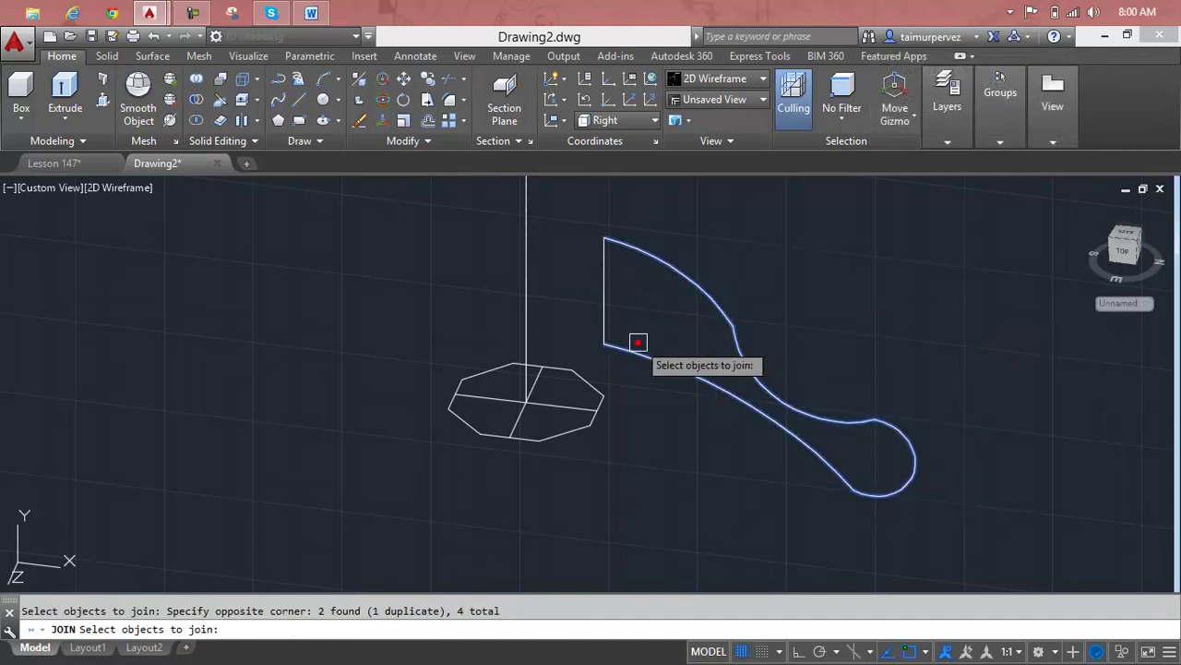
left_click(608, 319)
key("Return")
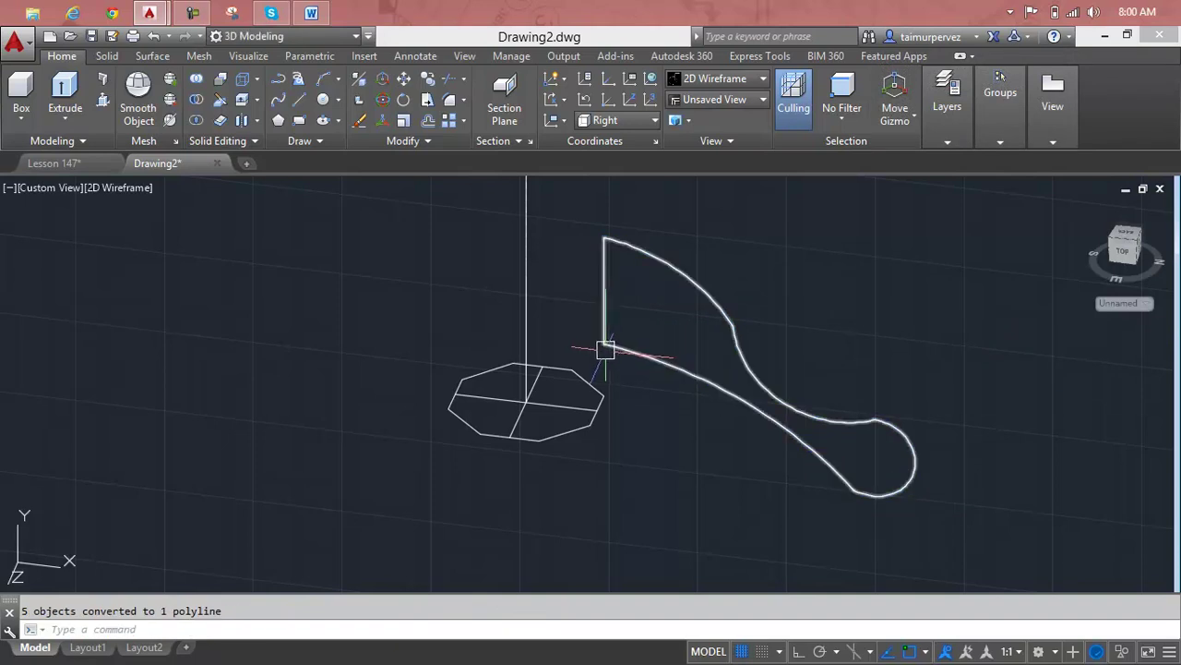
Step: Move the curved leg profile by its corner to the vertical line's top
type("m")
key("Return")
left_click(653, 352)
key("Return")
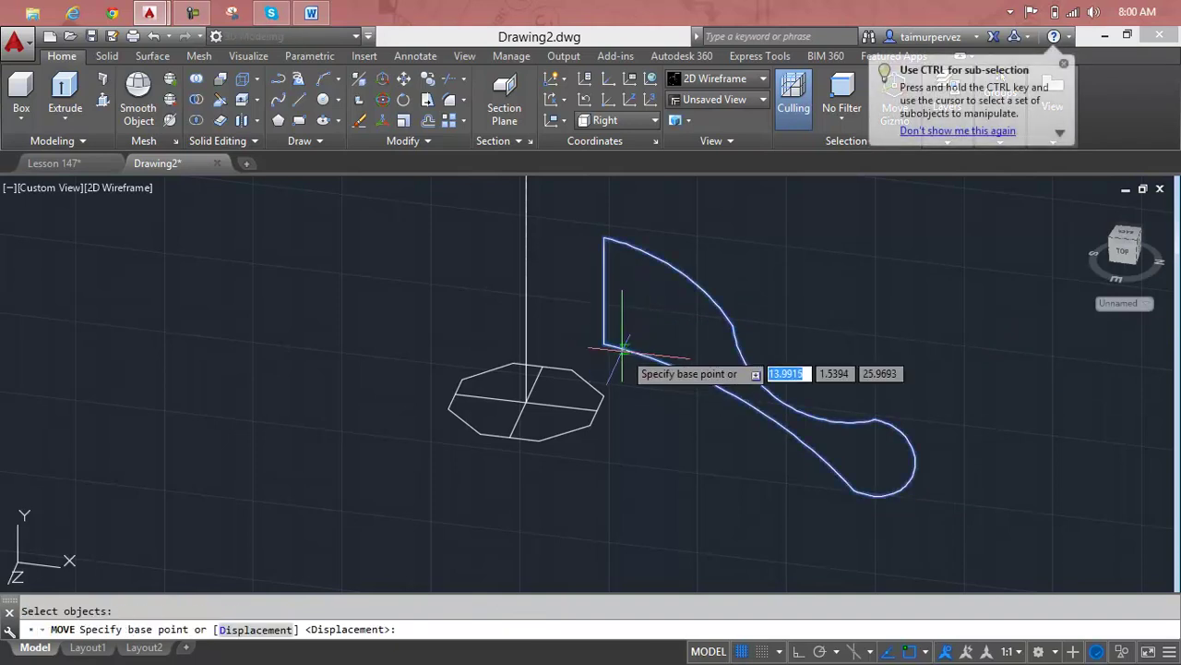
left_click(603, 342)
scroll(652, 372, "up", 2)
scroll(651, 373, "up", 4)
scroll(633, 338, "up", 3)
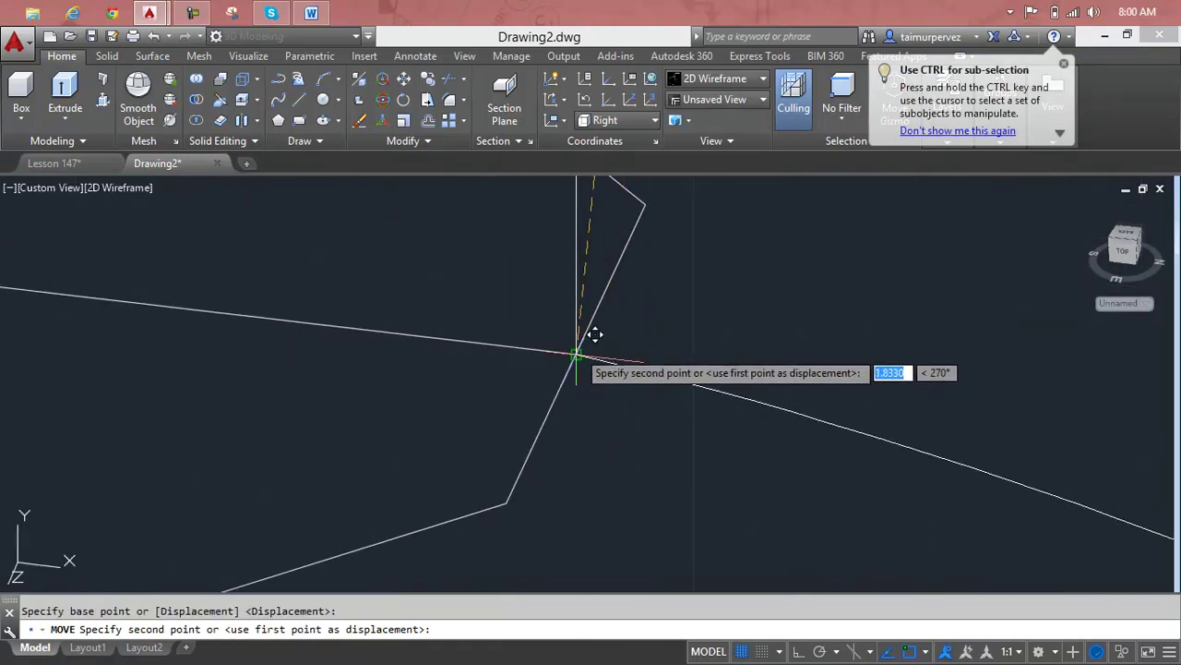
scroll(671, 345, "down", 3)
scroll(686, 338, "down", 2)
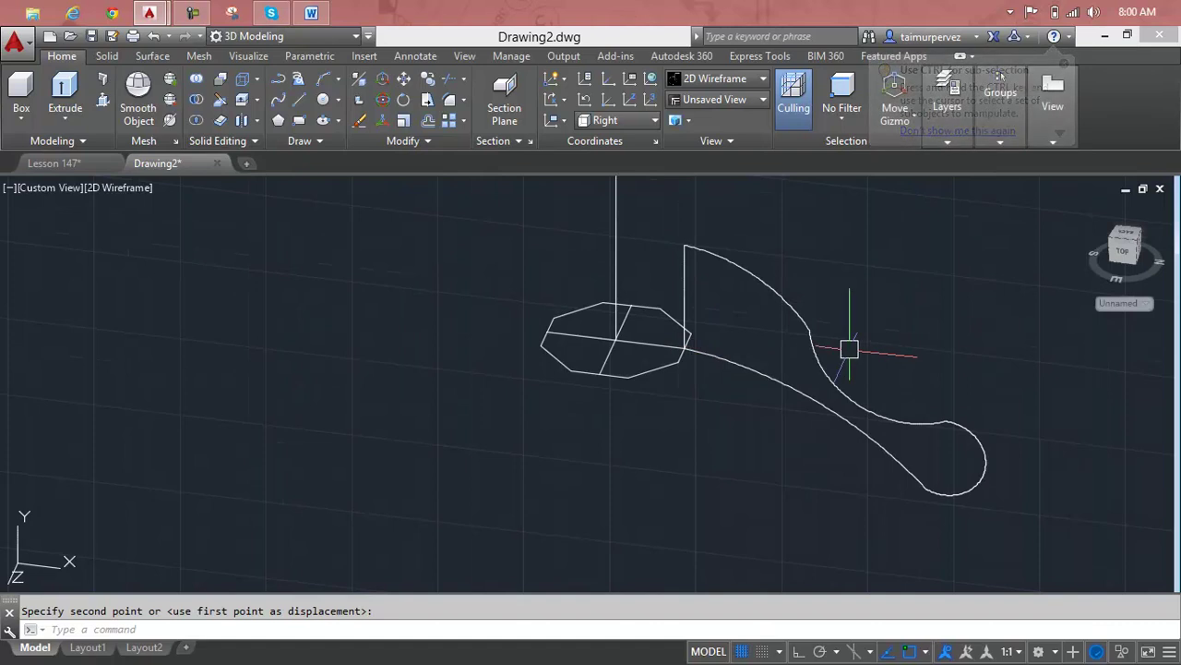
scroll(833, 360, "down", 2)
scroll(670, 303, "down", 1)
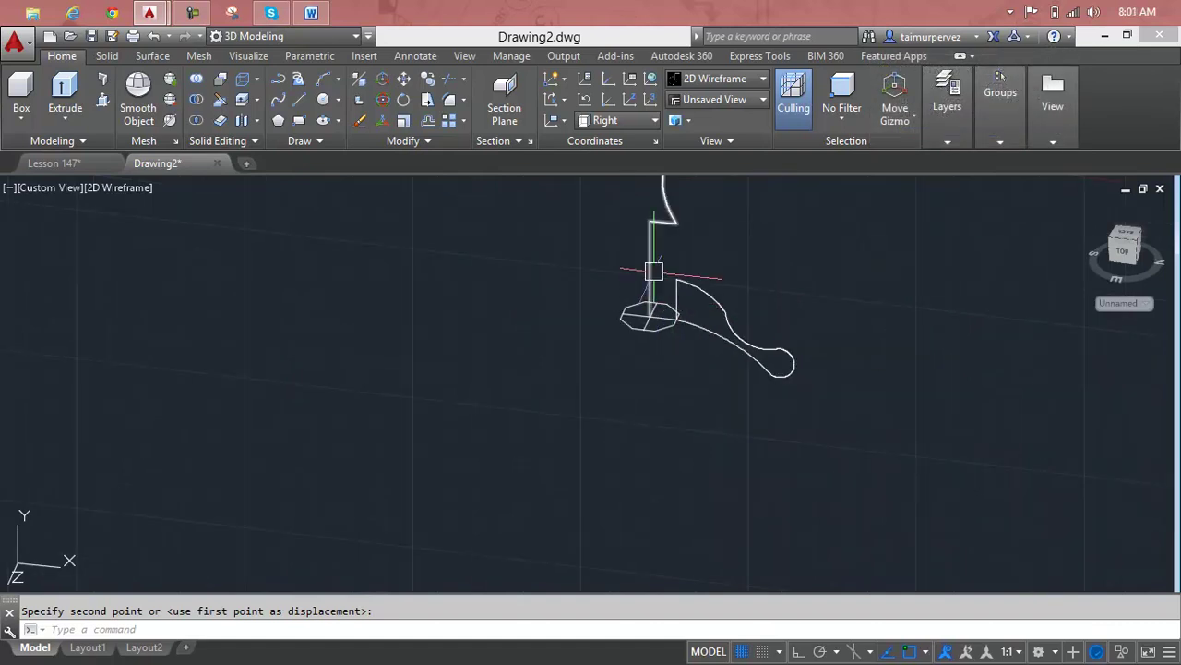
scroll(655, 266, "up", 5)
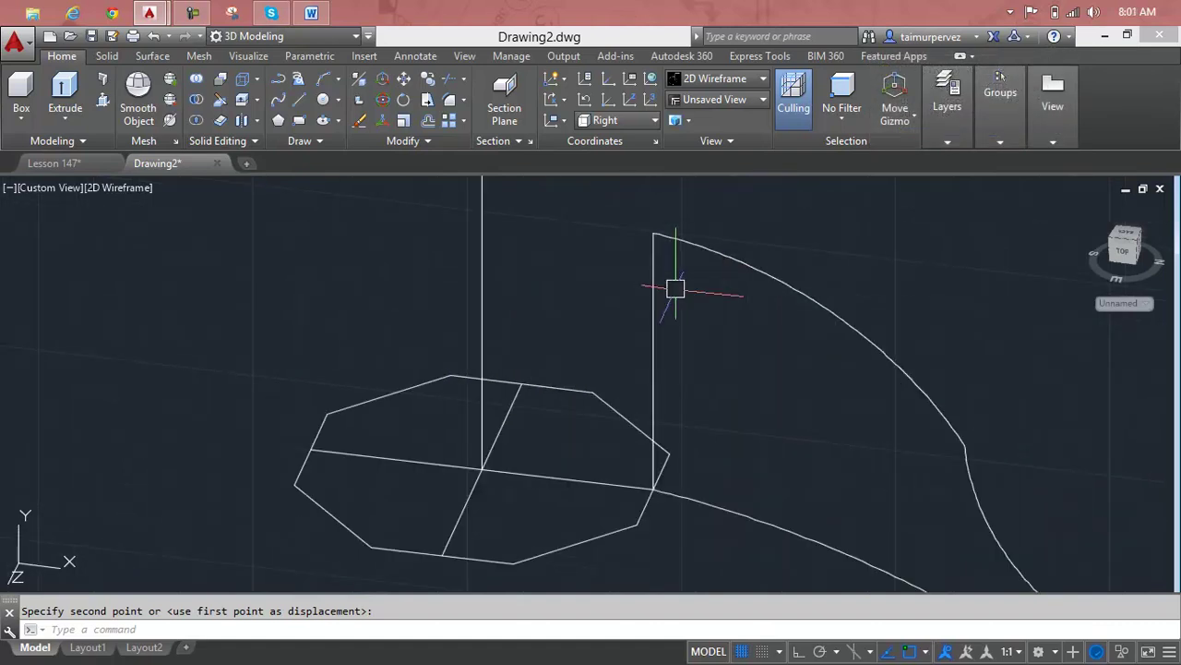
left_click(653, 233)
Step: Try the leg profile's grips, nudging one curve point slightly
left_click(653, 233)
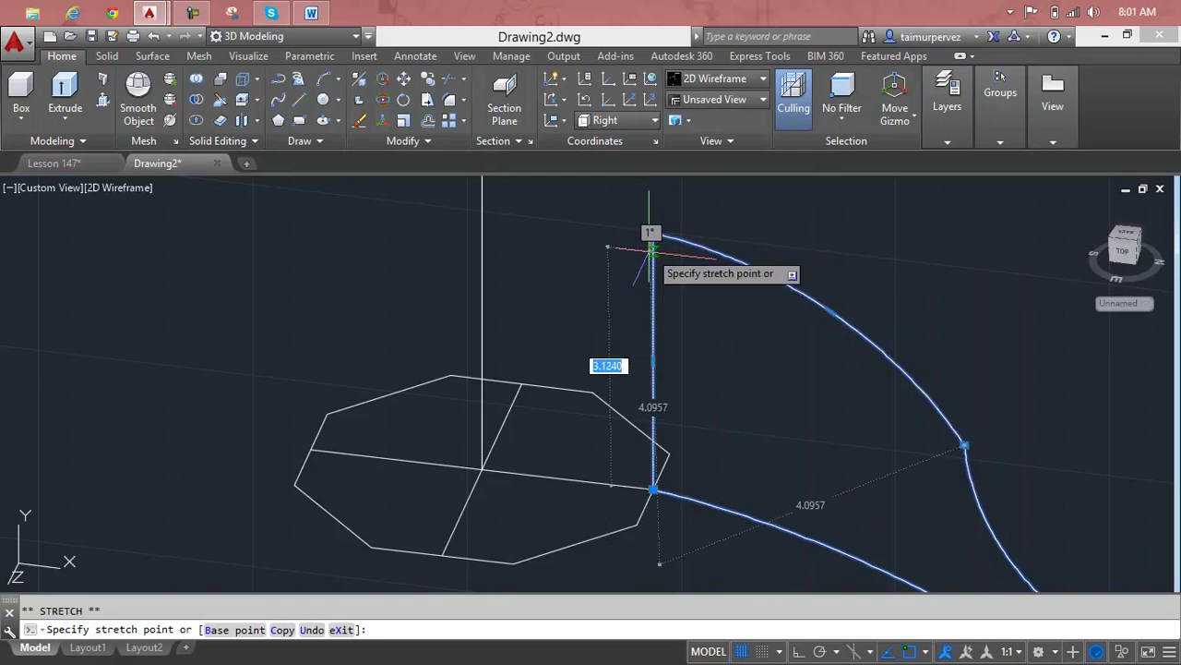
key("Escape")
middle_click_drag(722, 217, 720, 254, "shift")
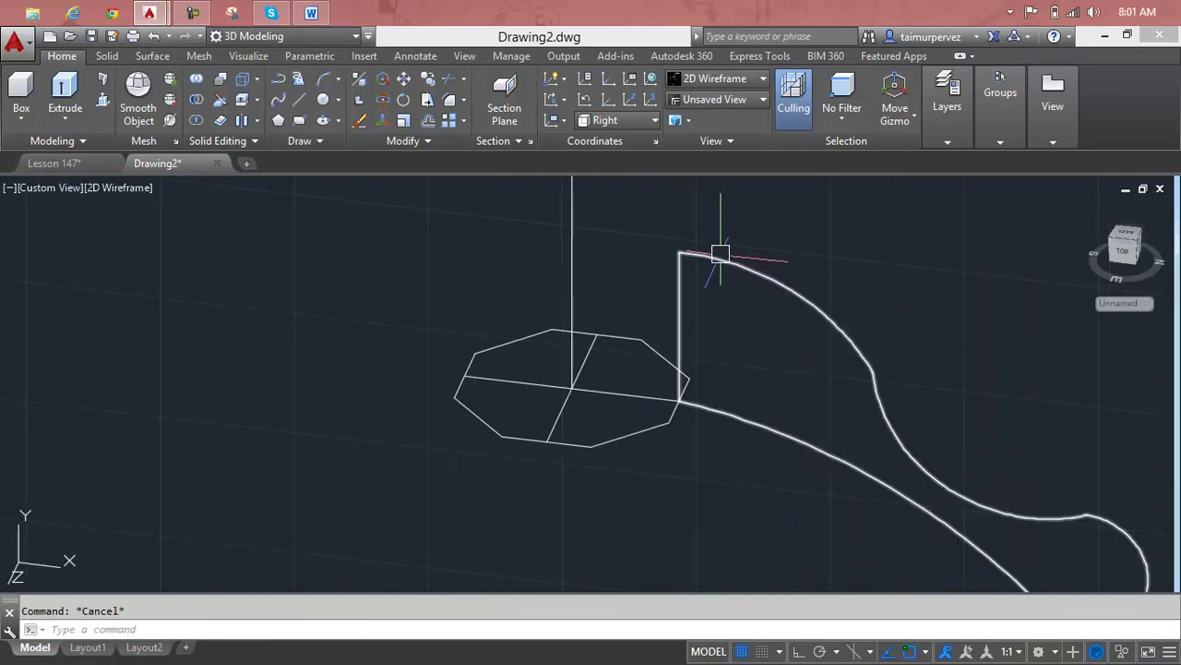
scroll(729, 268, "down", 3)
left_click(866, 404)
left_click(864, 407)
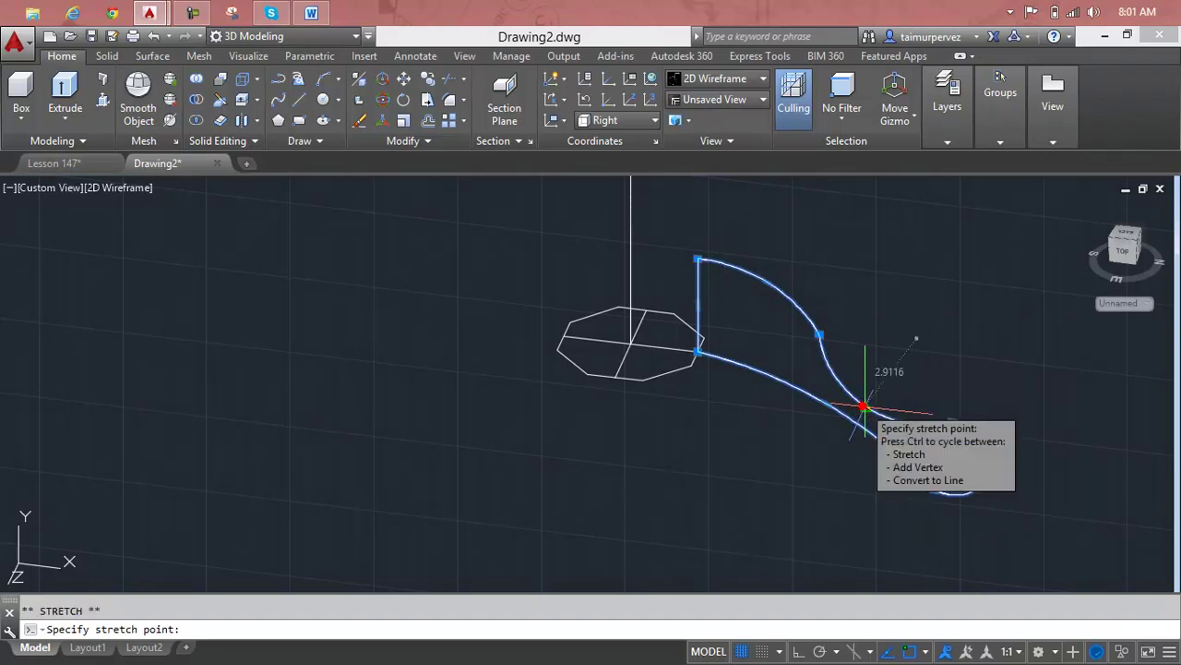
key("Escape")
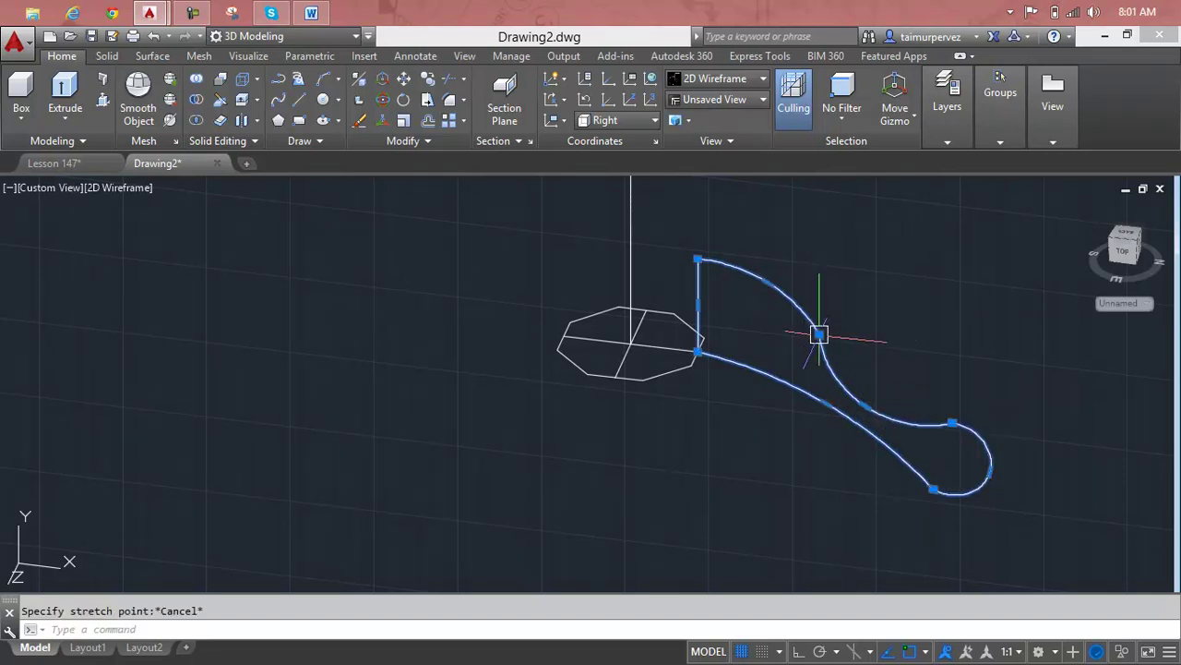
key("Escape")
left_click(964, 427)
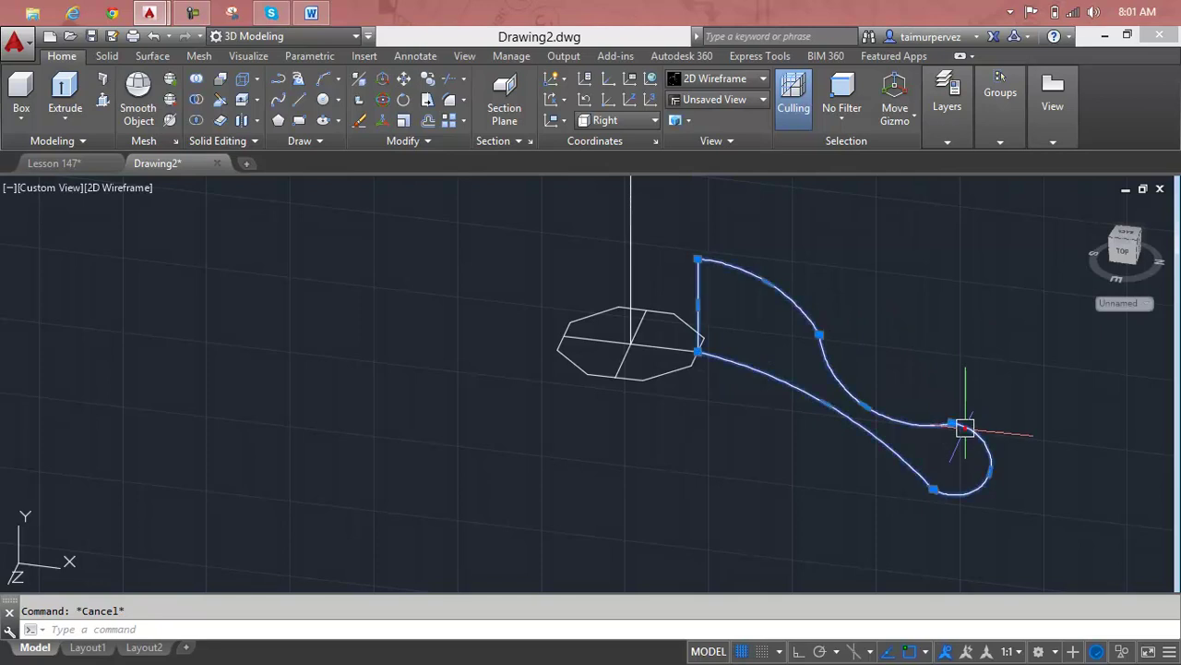
scroll(960, 425, "up", 2)
scroll(892, 412, "up", 3)
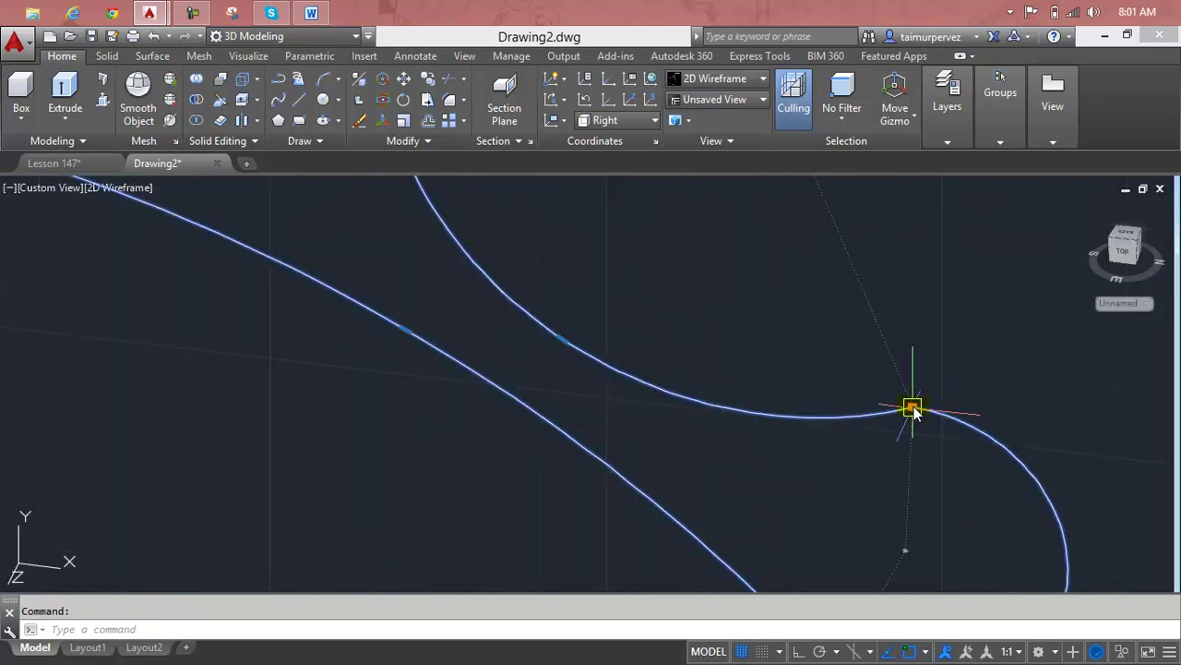
left_click(913, 408)
left_click(912, 411)
key("Escape")
scroll(910, 371, "down", 3)
scroll(765, 338, "down", 1)
middle_click_drag(770, 337, 825, 416)
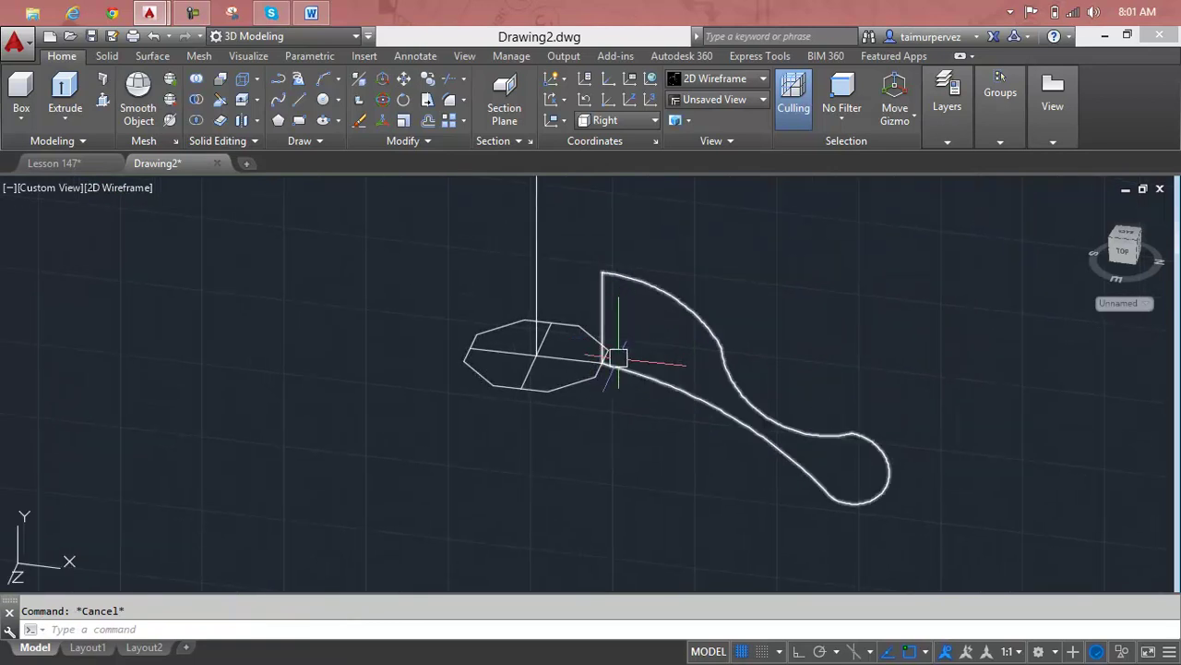
scroll(634, 351, "up", 3)
scroll(615, 359, "up", 2)
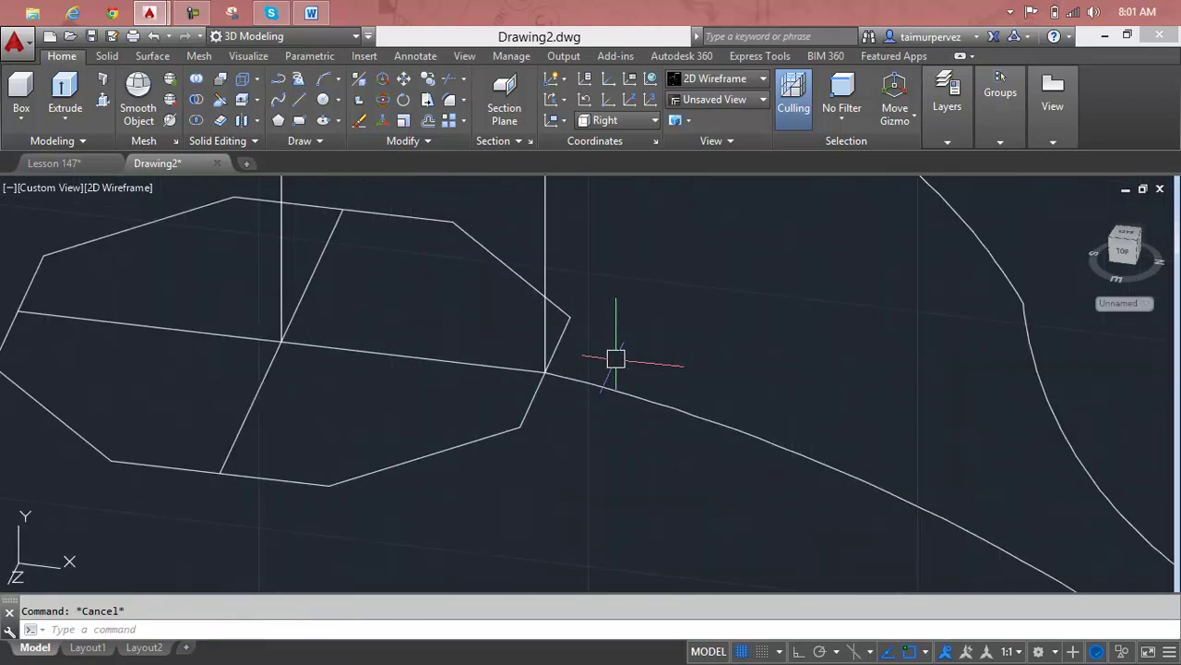
Step: Move the leg profile so its lower corner sits on the octagon's right vertex
left_click(625, 400)
left_click(615, 382)
key("Return")
left_click(546, 371)
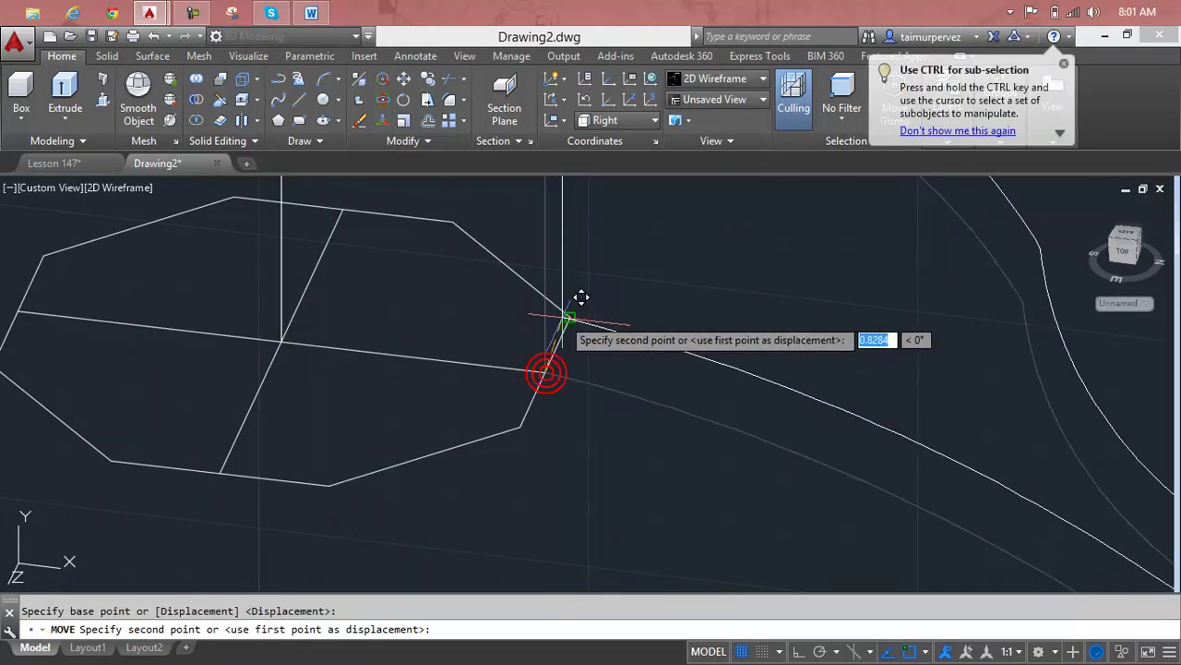
scroll(589, 297, "up", 3)
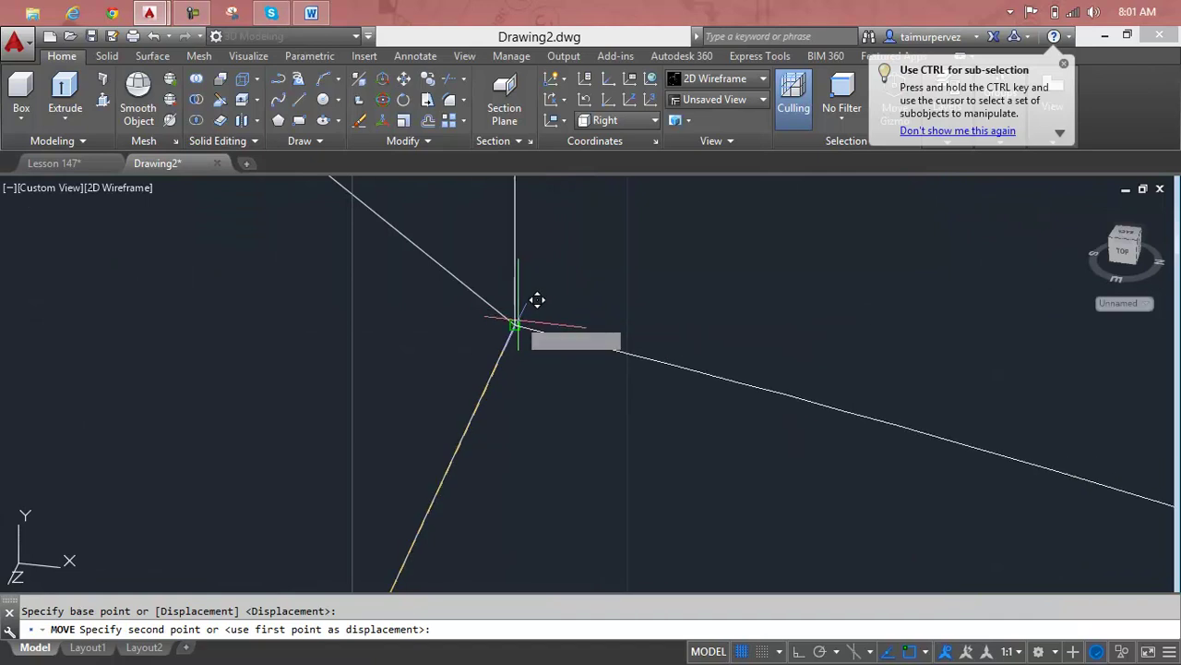
left_click(514, 325)
scroll(731, 329, "down", 2)
scroll(772, 330, "down", 2)
scroll(666, 359, "down", 1)
Step: Press-pull the area inside the leg profile into a solid, then undo it
key("Escape")
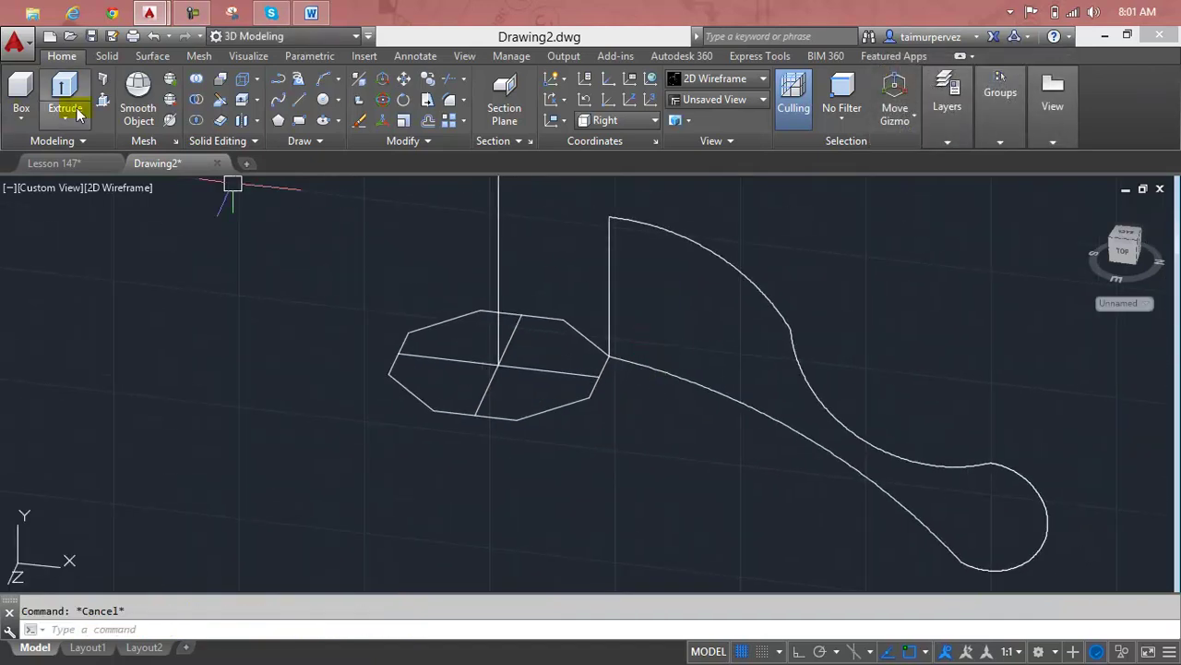
left_click(103, 96)
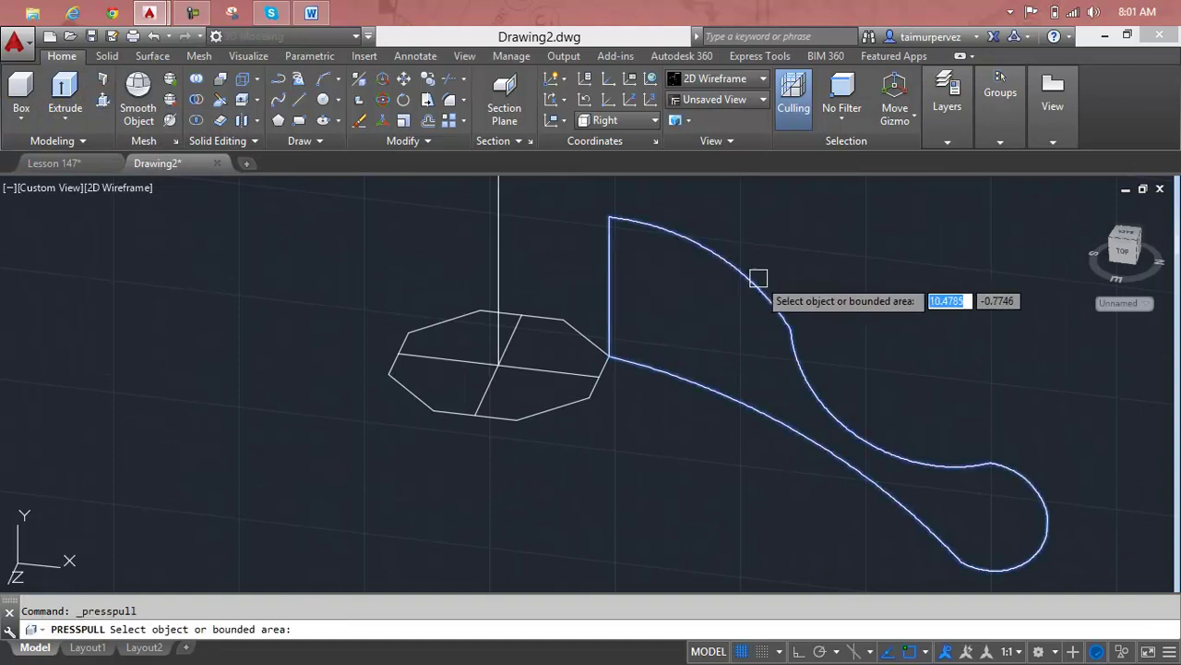
left_click(757, 276)
key("Return")
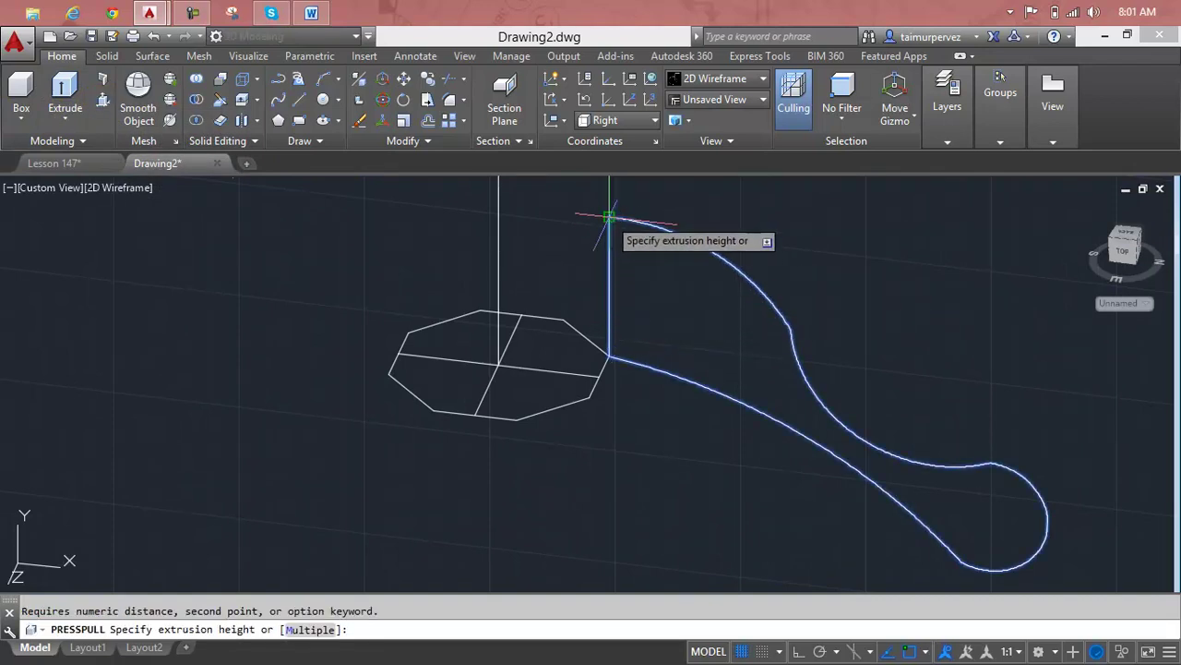
left_click(637, 335)
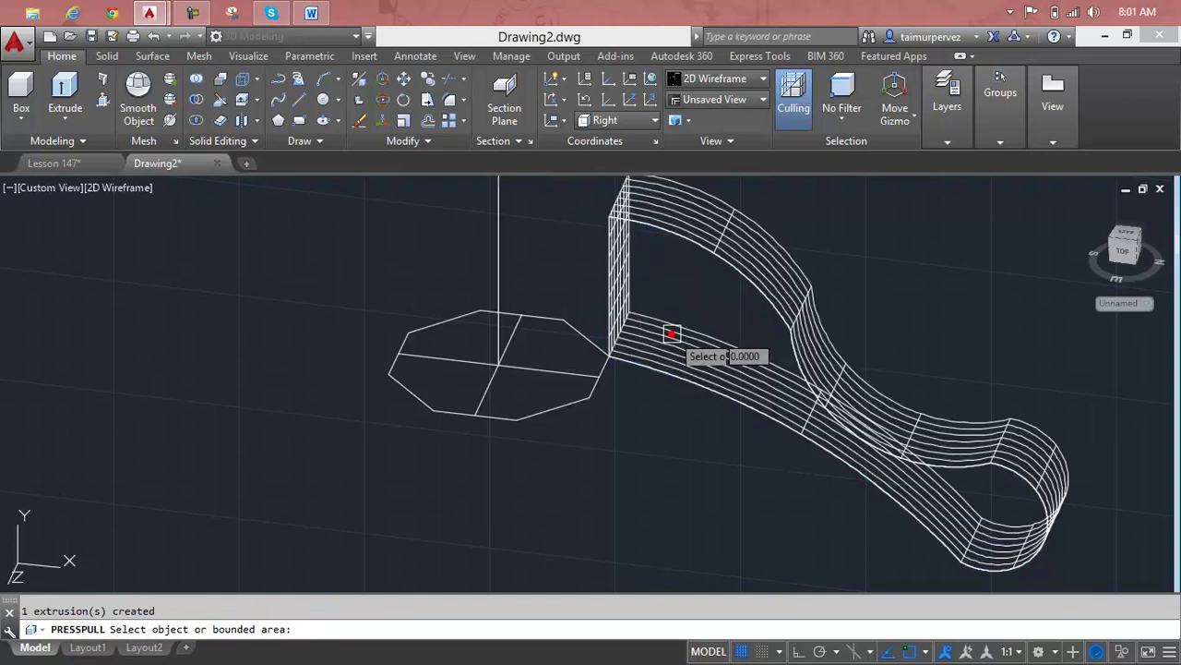
key("Escape")
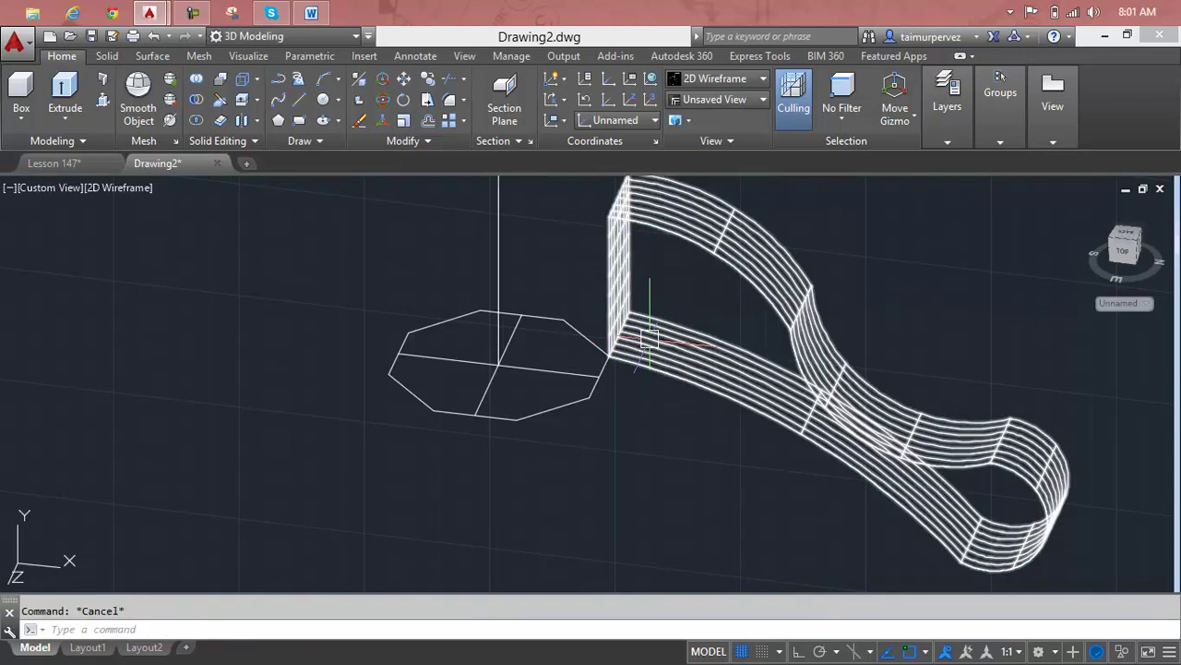
key("ctrl+z")
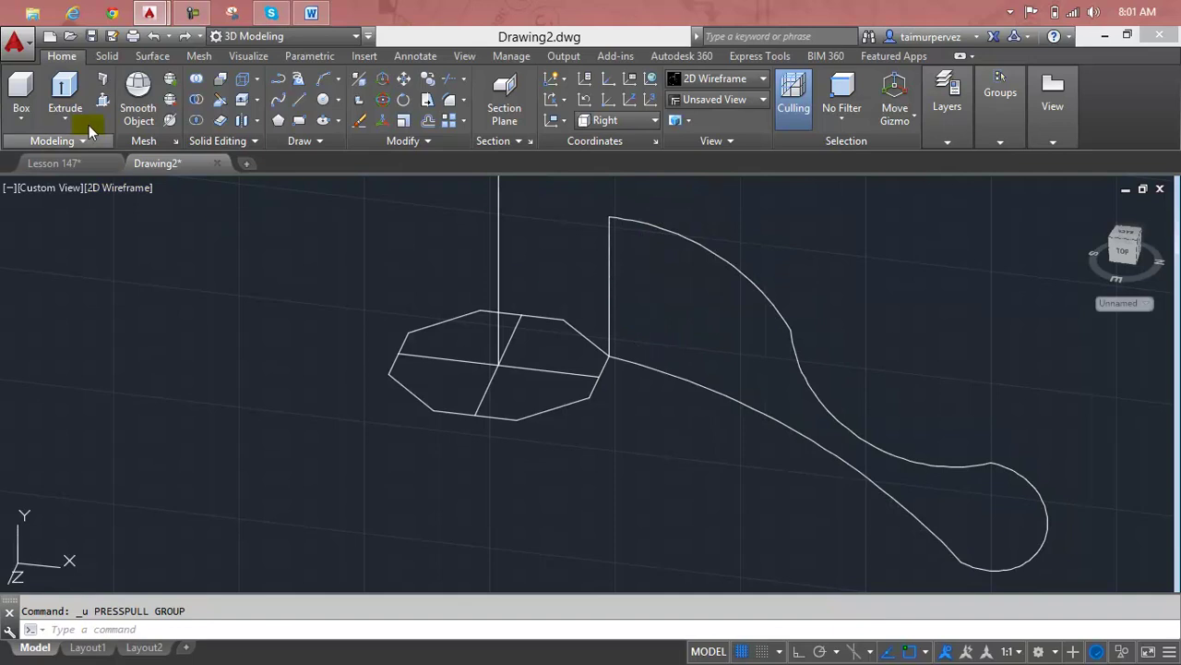
Step: Select the profile for extrusion, then press-pull its area into a solid again
left_click(82, 99)
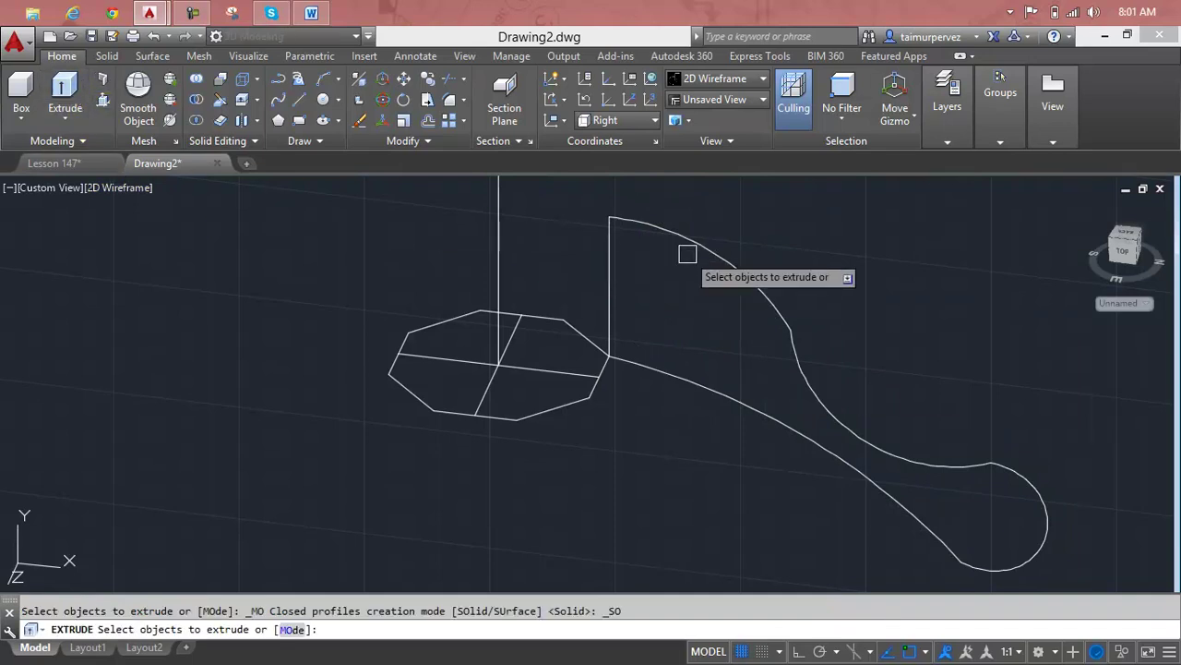
left_click(697, 252)
key("Return")
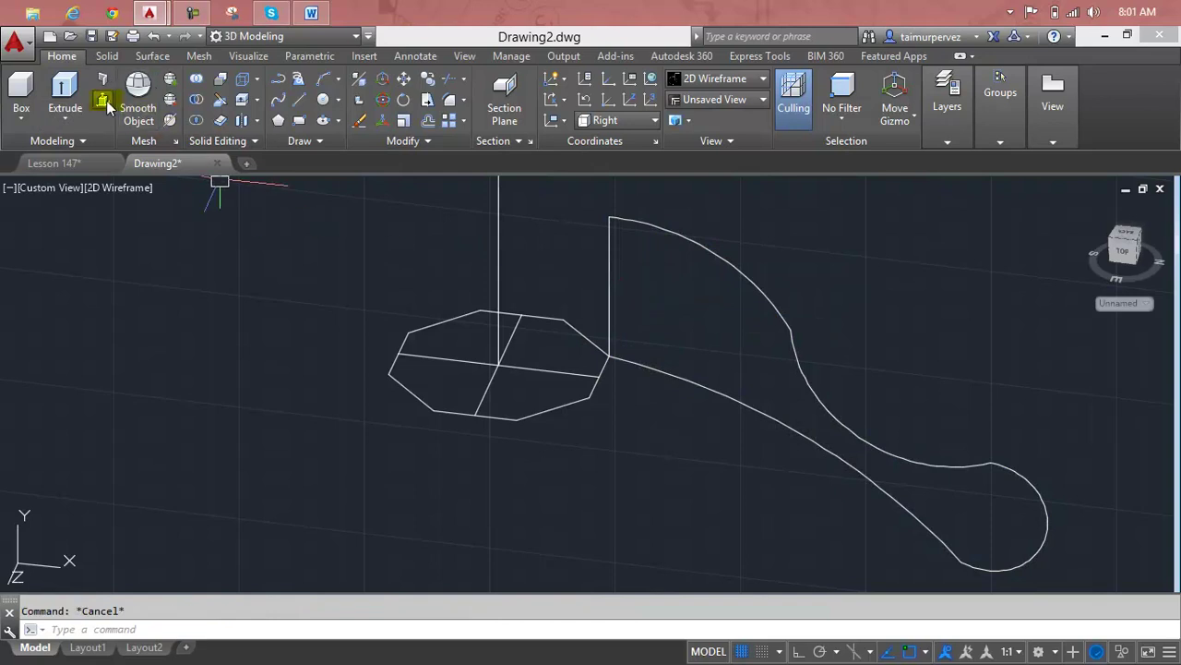
left_click(102, 99)
left_click(758, 280)
key("Return")
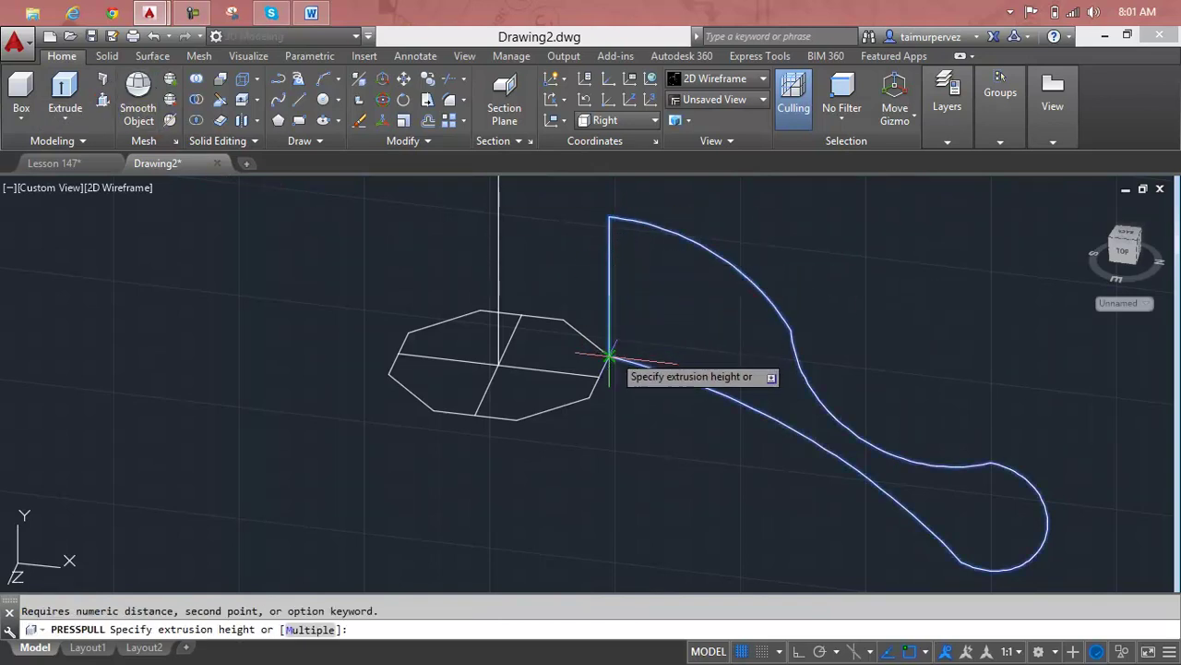
left_click(609, 354)
middle_click_drag(606, 351, 584, 374, "shift")
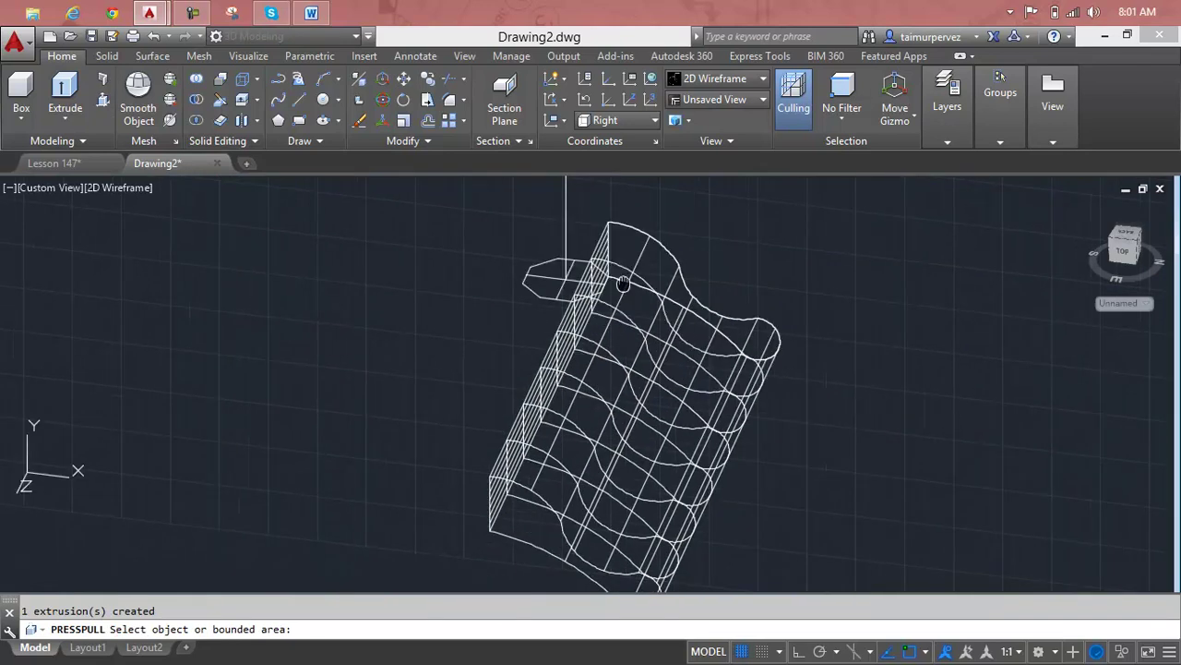
key("Escape")
Step: Shade the solid in Realistic style, then undo back to the flat profile
left_click(554, 424)
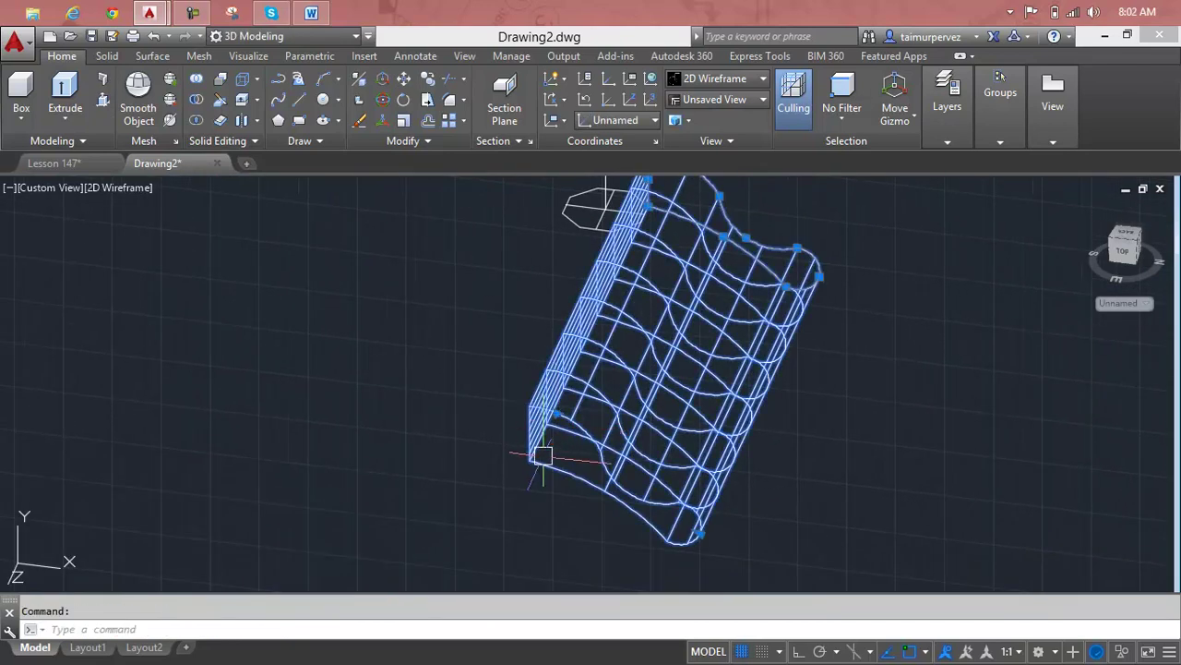
left_click(720, 79)
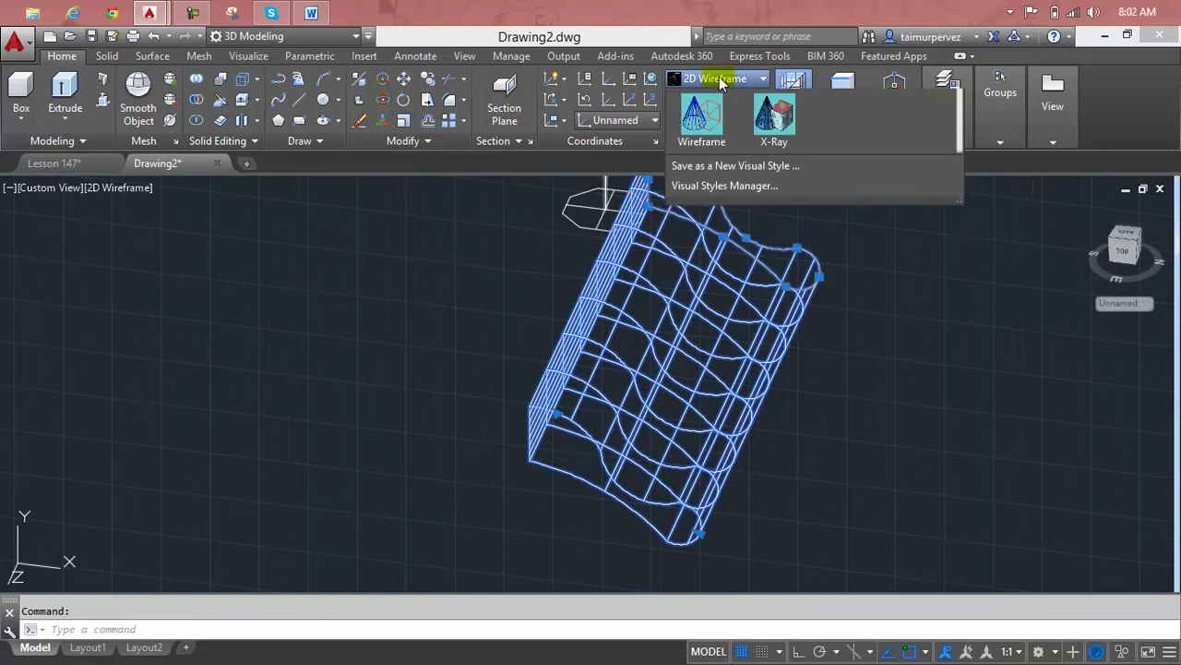
left_click(905, 116)
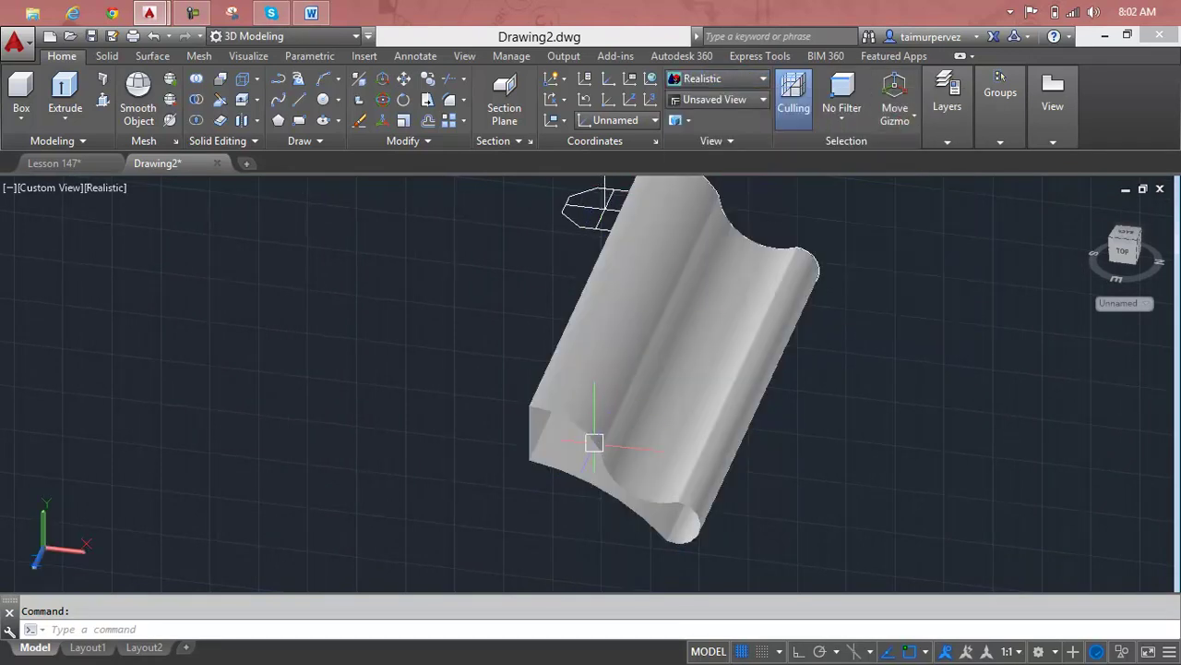
mouse_move(595, 443)
middle_mouse_down("shift")
mouse_move(547, 420)
mouse_move(555, 385)
middle_mouse_up("shift")
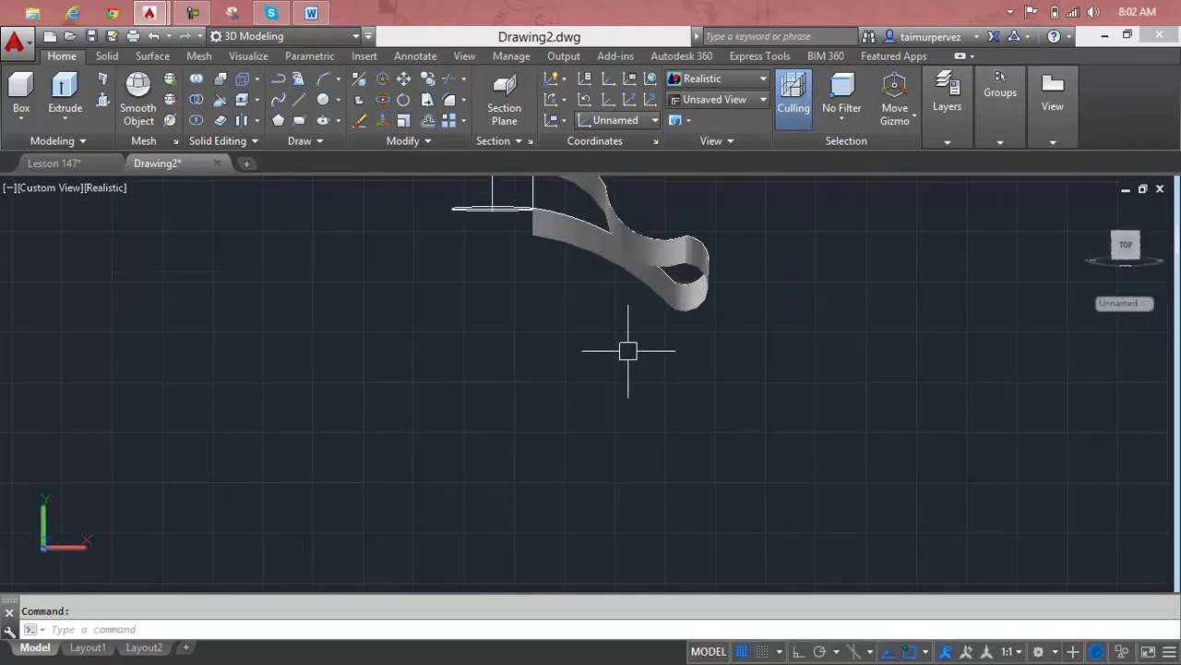
key("ctrl+z")
key("ctrl+z")
key("ctrl+z")
key("ctrl+z")
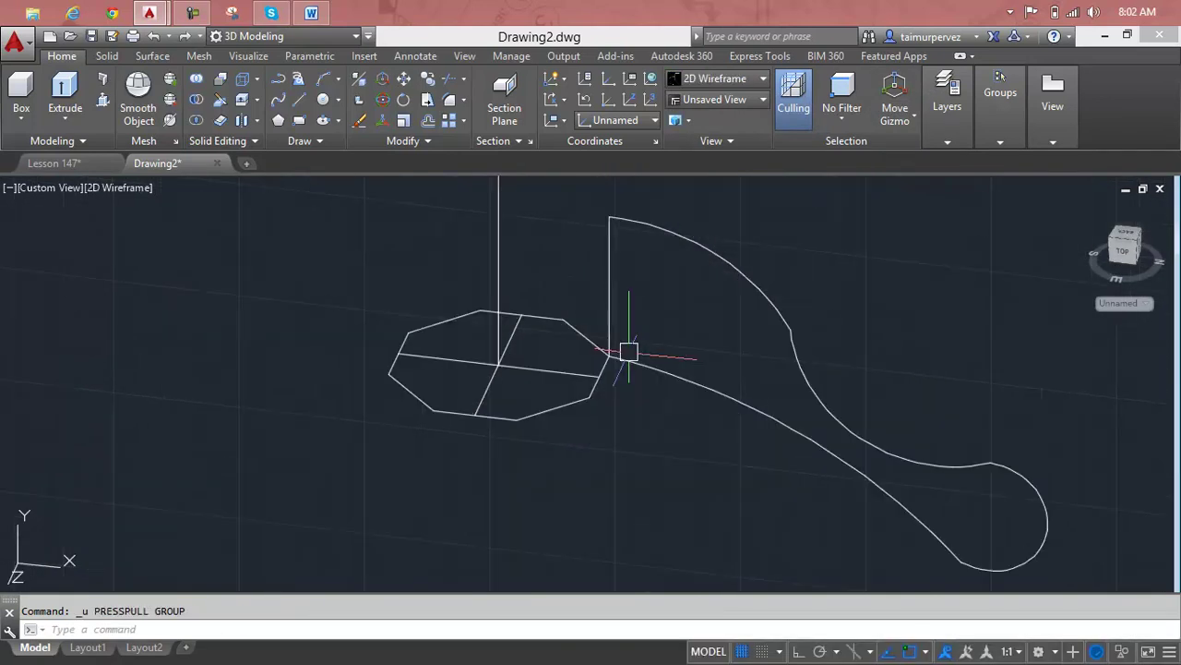
scroll(679, 334, "up", 5)
Step: Try a boundary inside the leg profile, dismiss the resulting error and cancel
key("Escape")
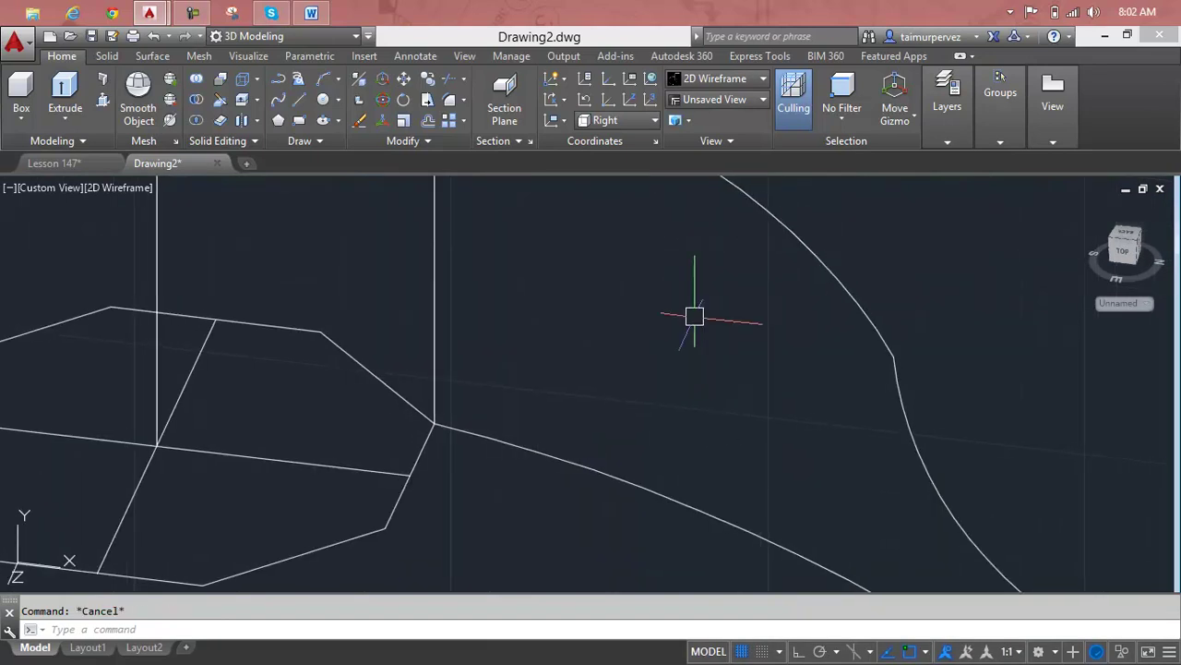
type("bo")
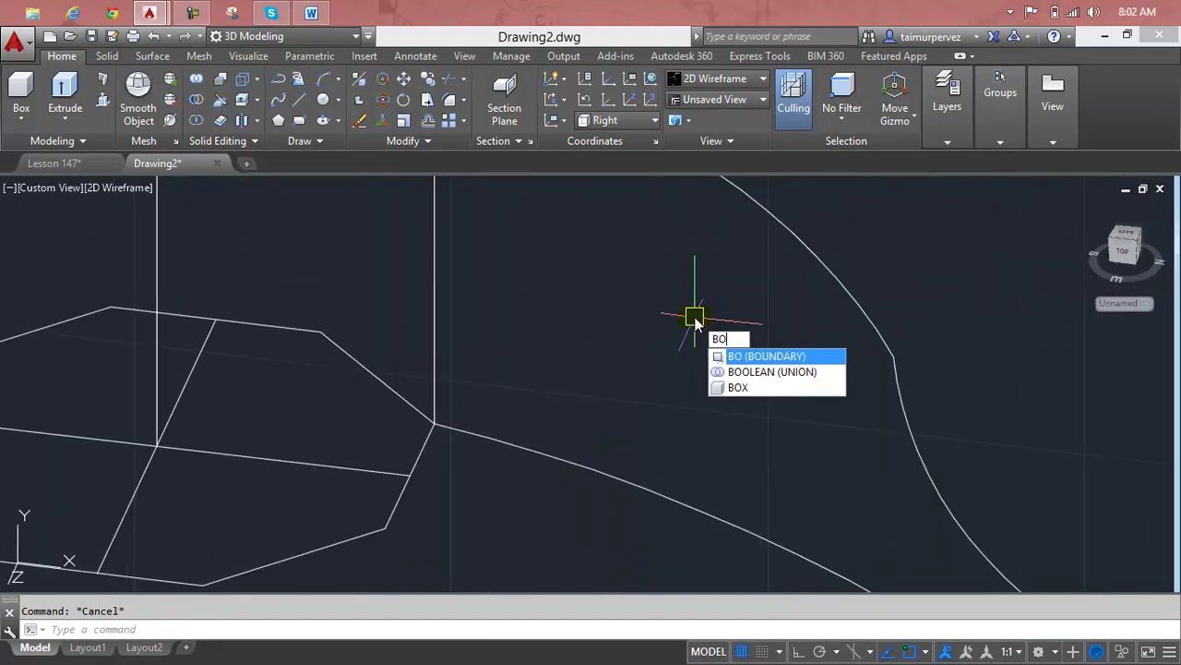
key("Return")
left_click(488, 262)
left_click(578, 332)
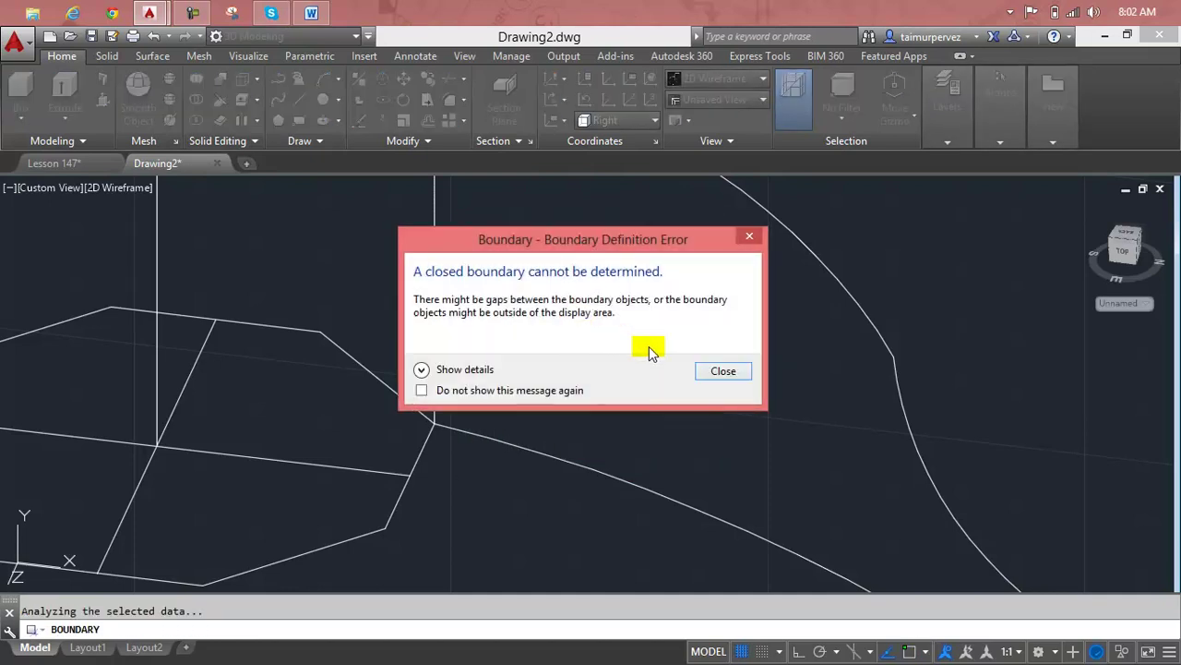
left_click(723, 371)
scroll(725, 377, "down", 4)
scroll(739, 379, "down", 1)
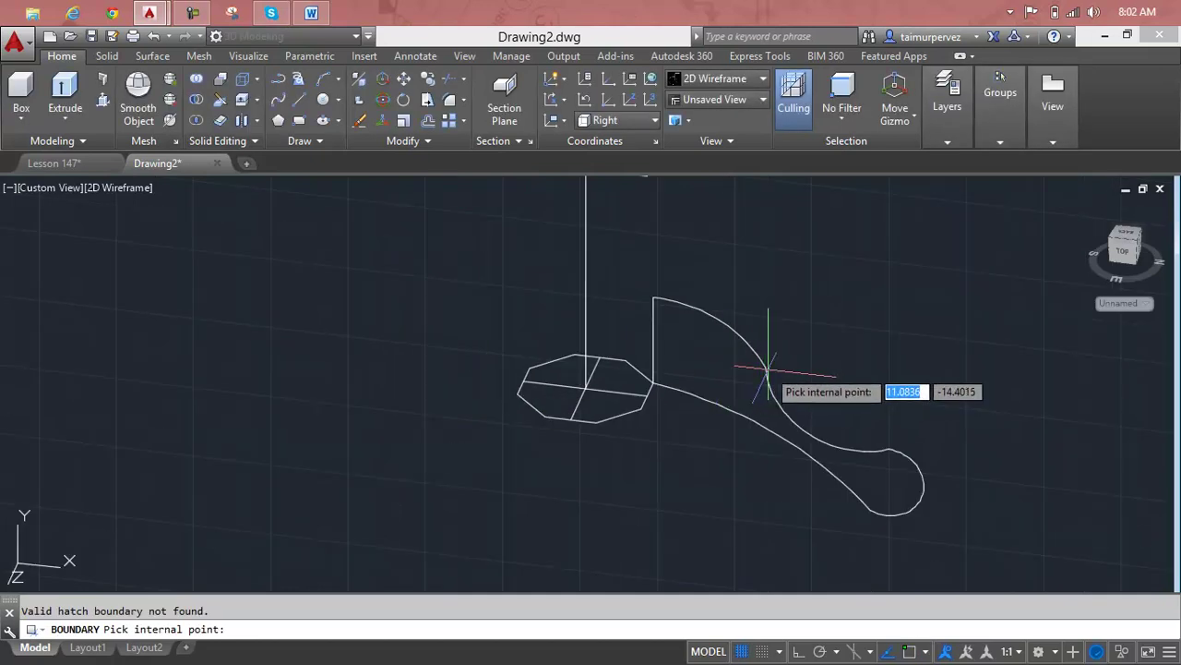
left_click(688, 323)
key("Escape")
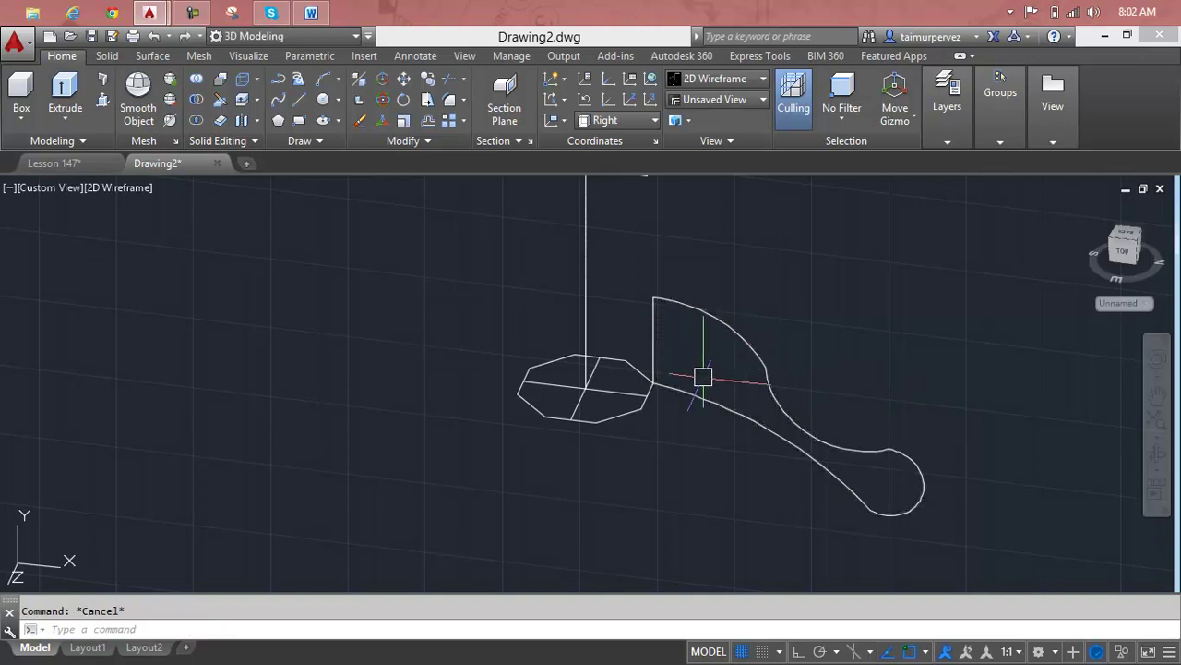
Step: Switch to the Top view, then the Right view, and centre the leg profile
left_click(18, 187)
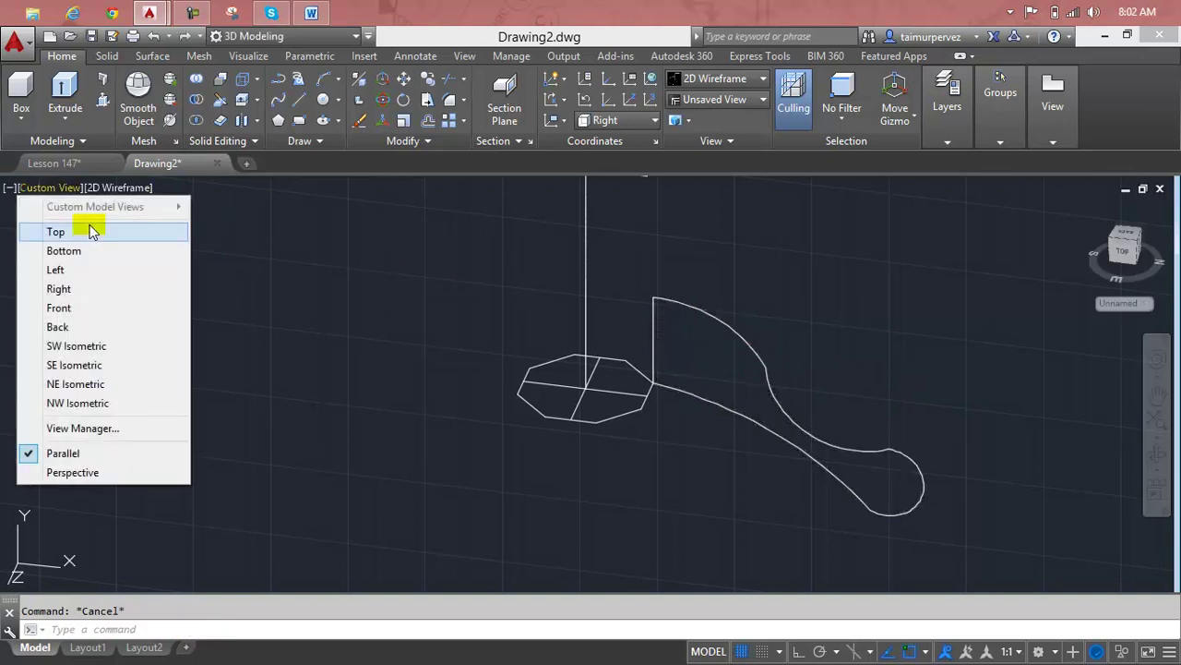
left_click(93, 234)
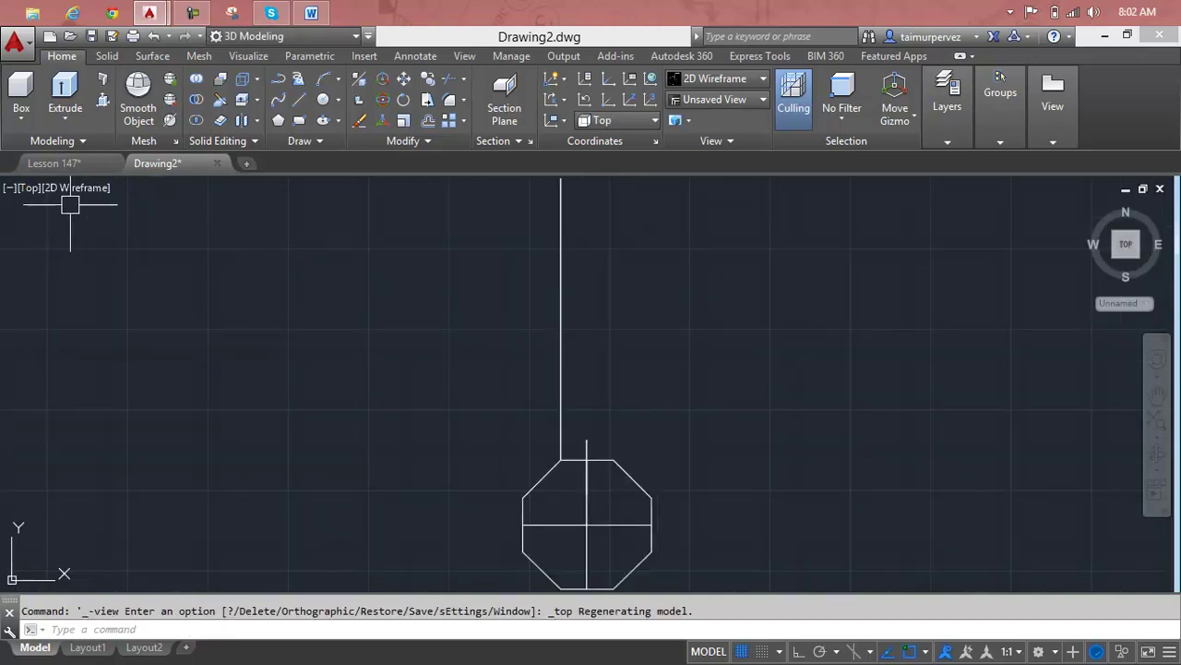
left_click(32, 188)
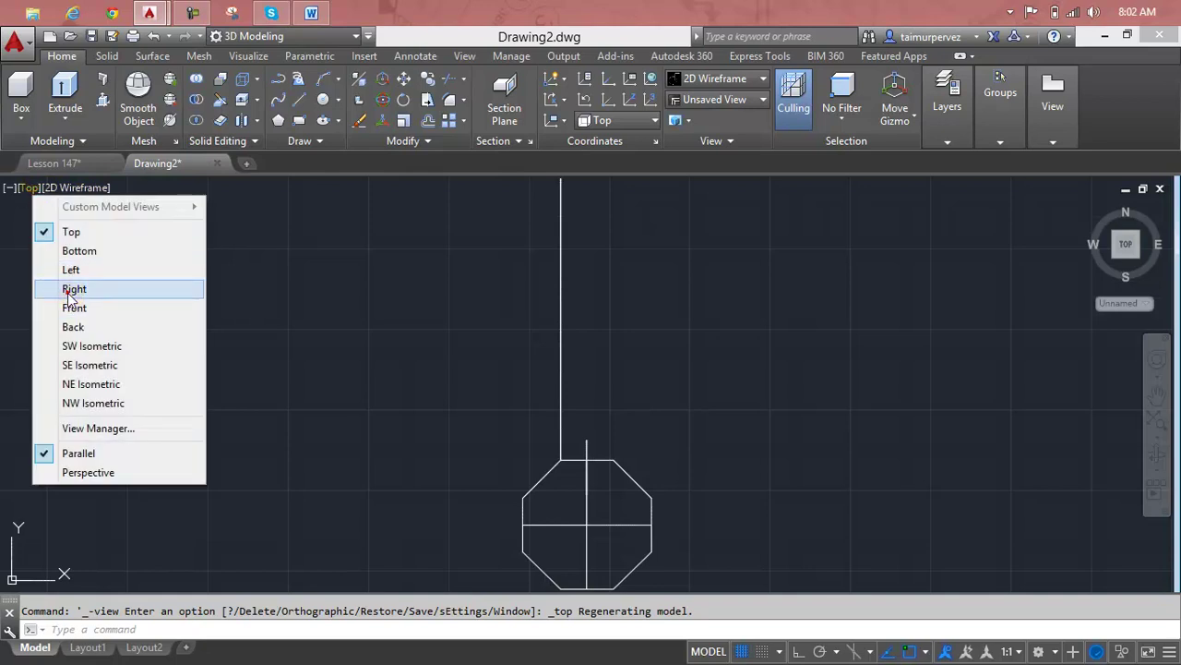
left_click(57, 287)
scroll(562, 490, "up", 4)
middle_click_drag(573, 511, 527, 345)
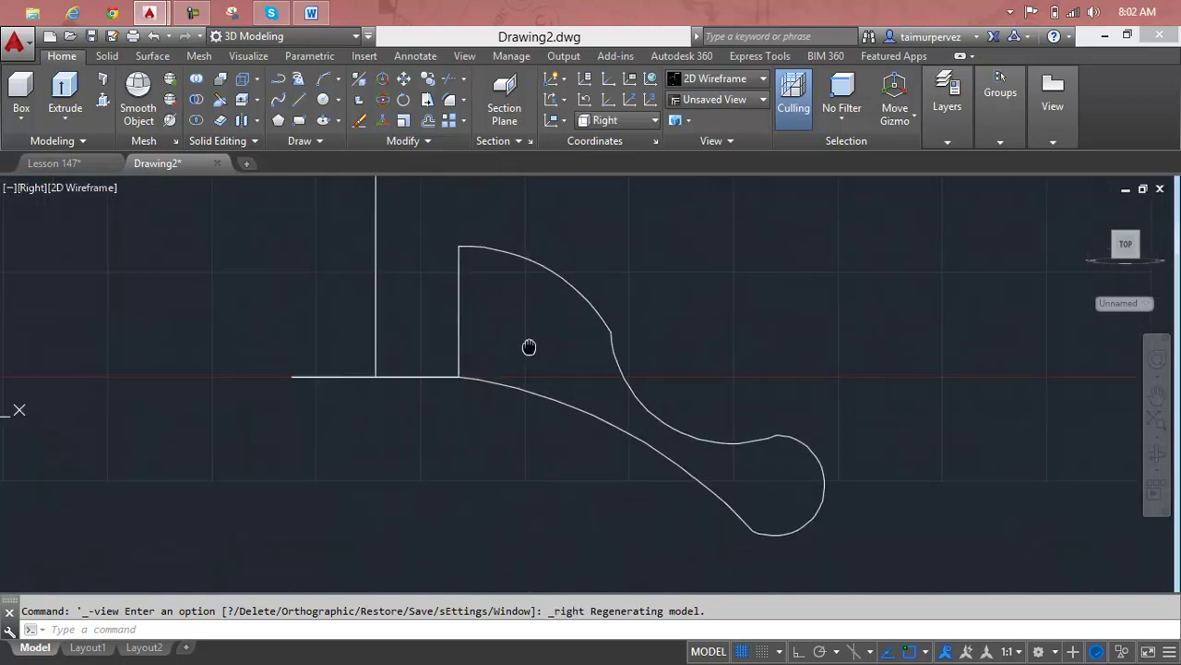
key("Escape")
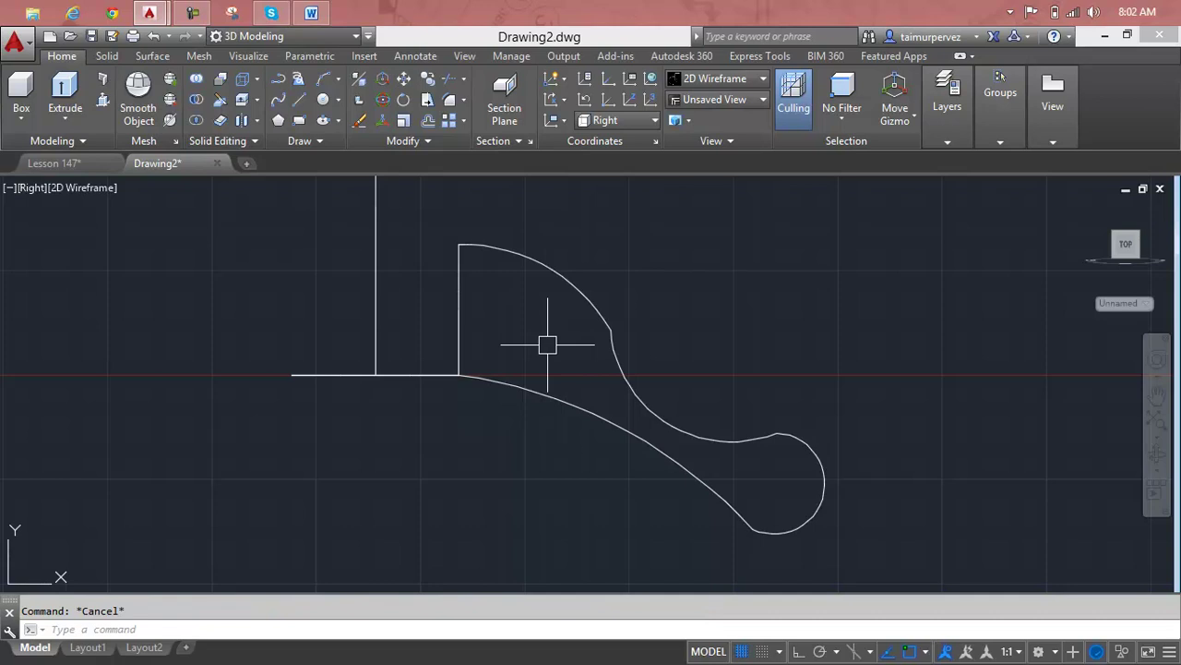
Step: Pick inside the curved leg profile to create one closed boundary polyline
type("bo")
key("Return")
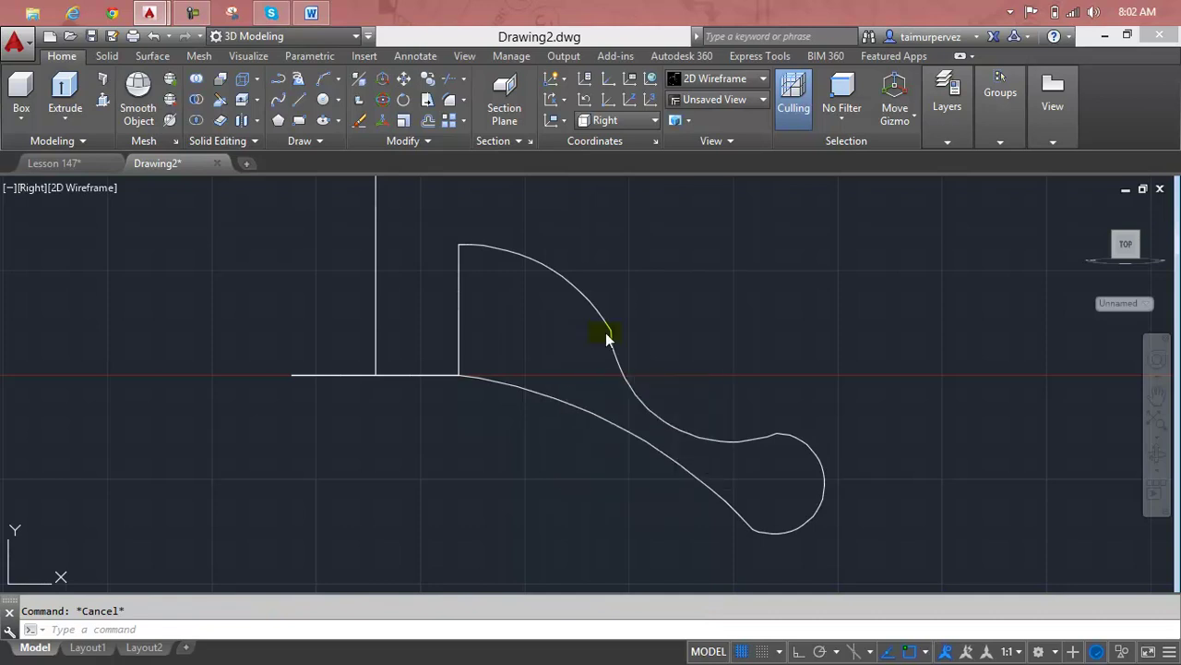
left_click(489, 262)
left_click(505, 318)
key("Return")
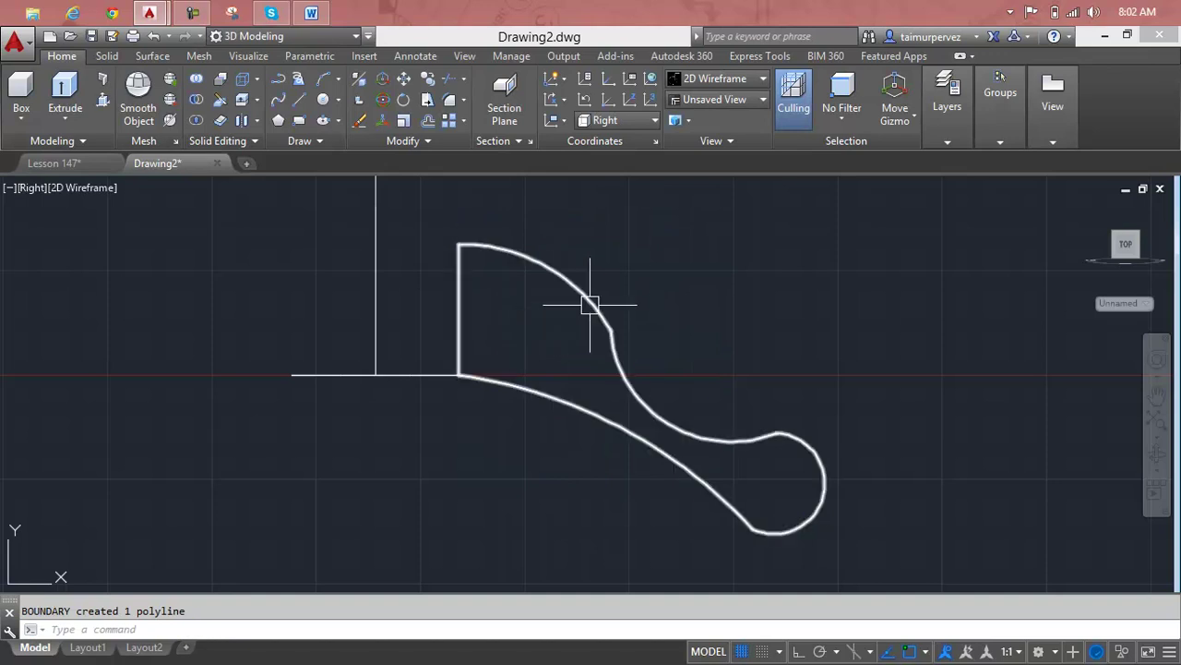
scroll(414, 324, "down", 3)
scroll(409, 435, "down", 1)
scroll(448, 408, "down", 3)
scroll(408, 421, "up", 4)
scroll(385, 377, "up", 2)
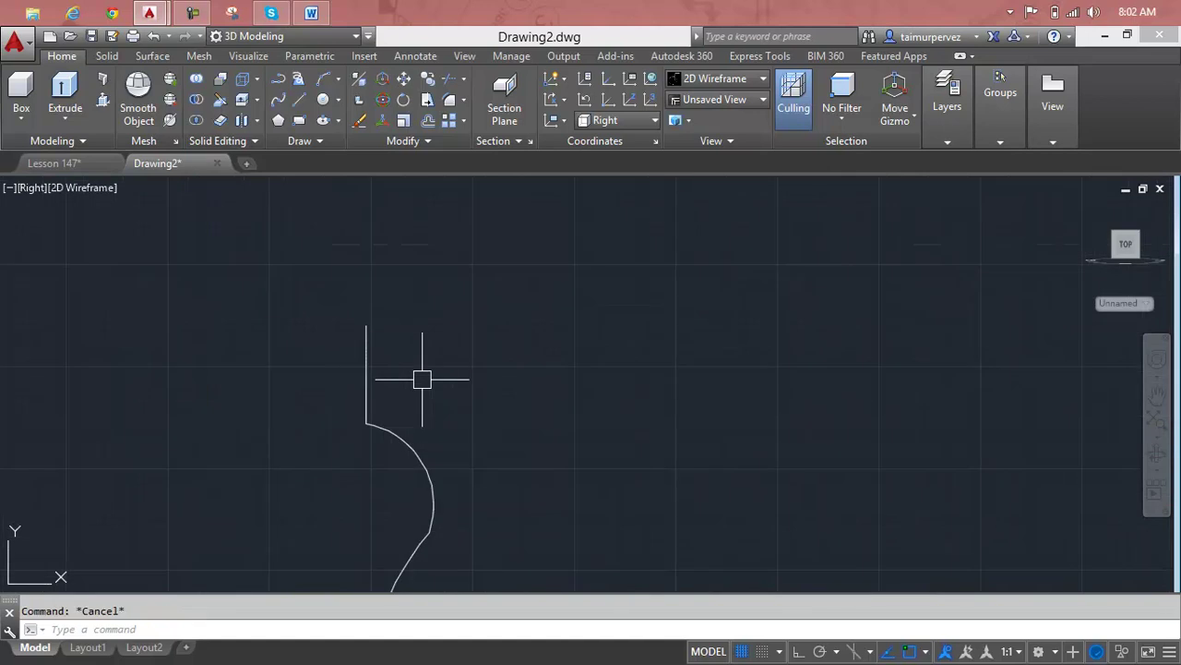
Step: Draw a 12-unit horizontal line from the profile's top with Ortho on, then erase it
key("Return")
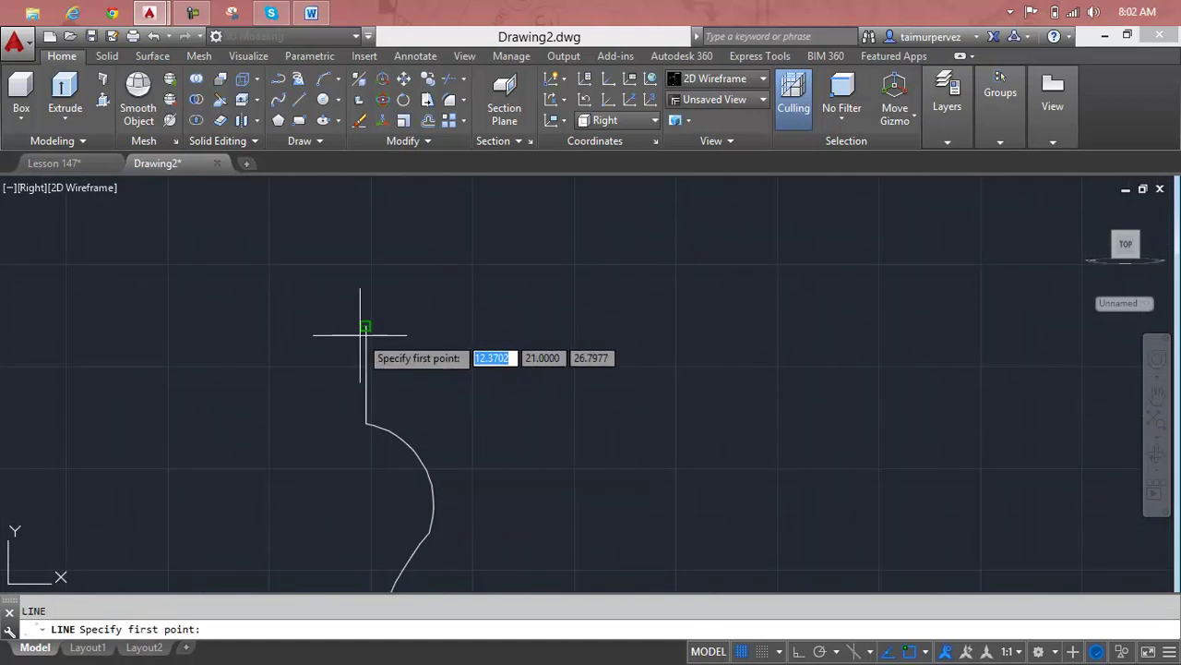
left_click(365, 327)
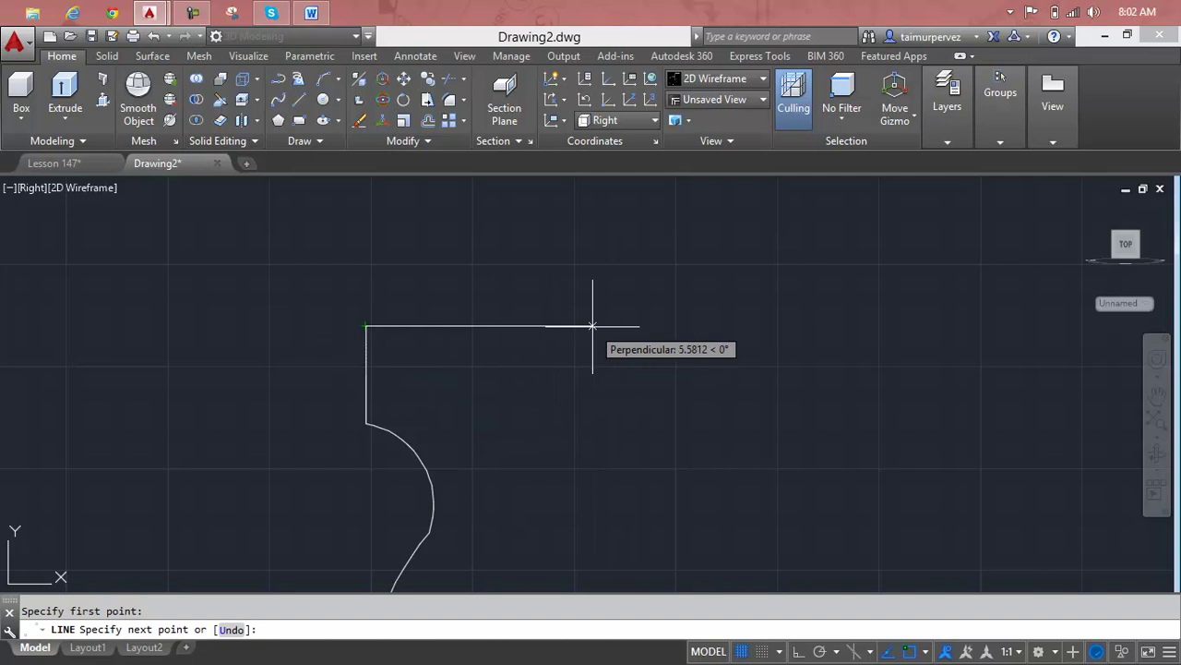
scroll(592, 326, "down", 4)
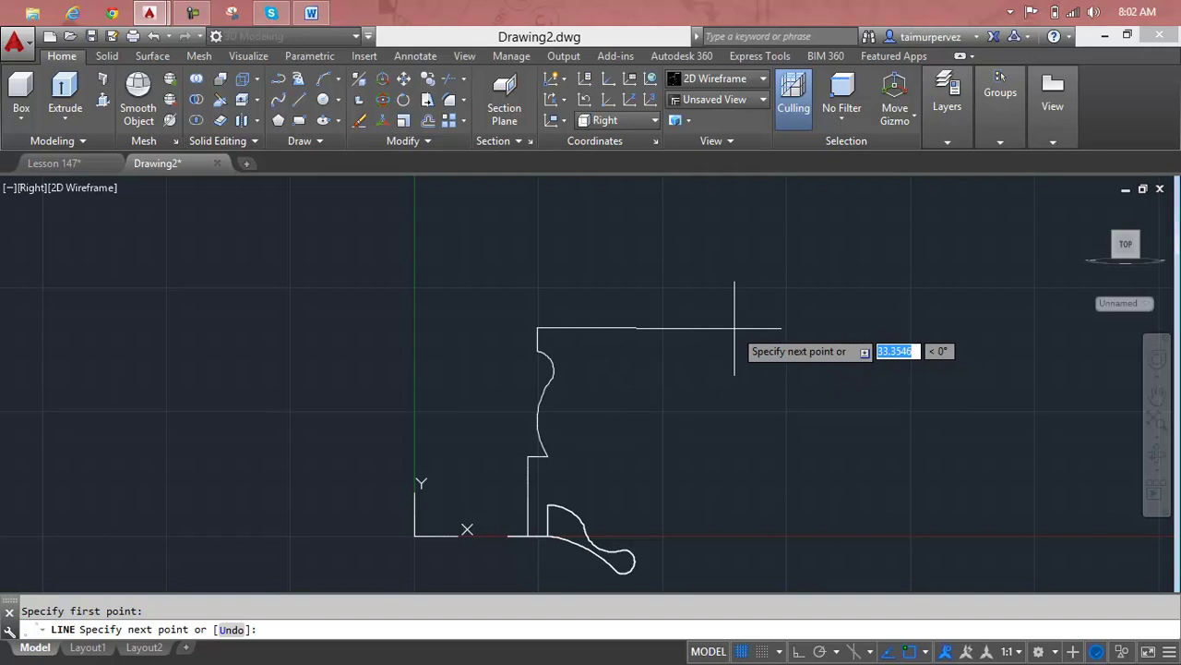
key("F8")
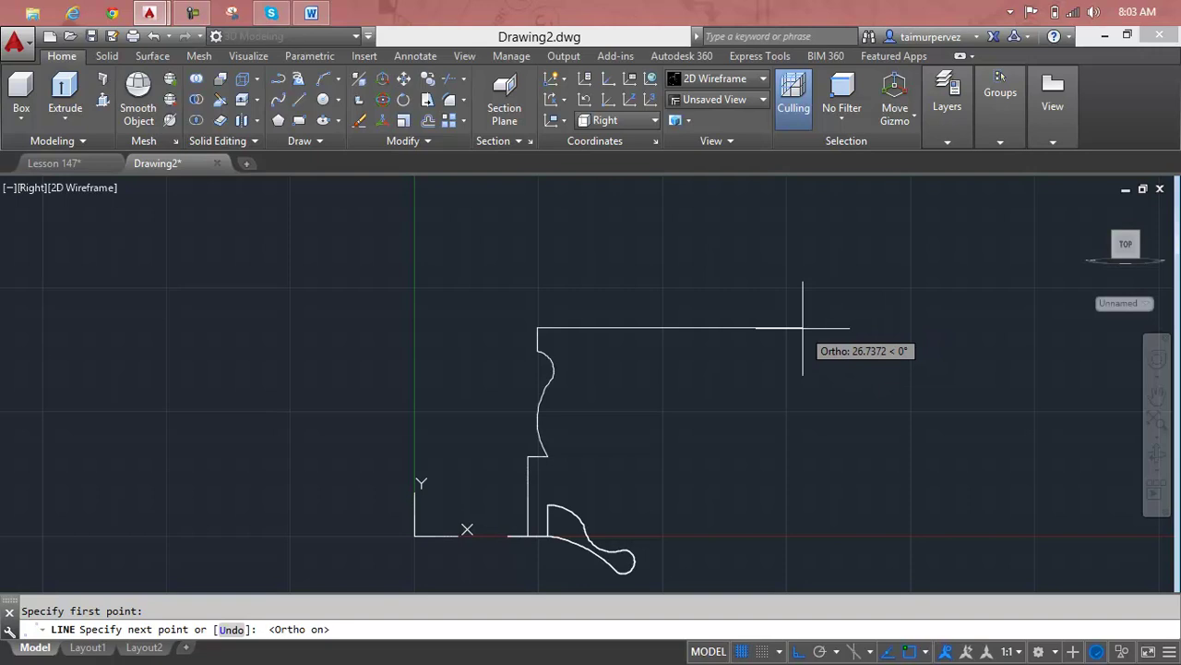
type("12")
key("Return")
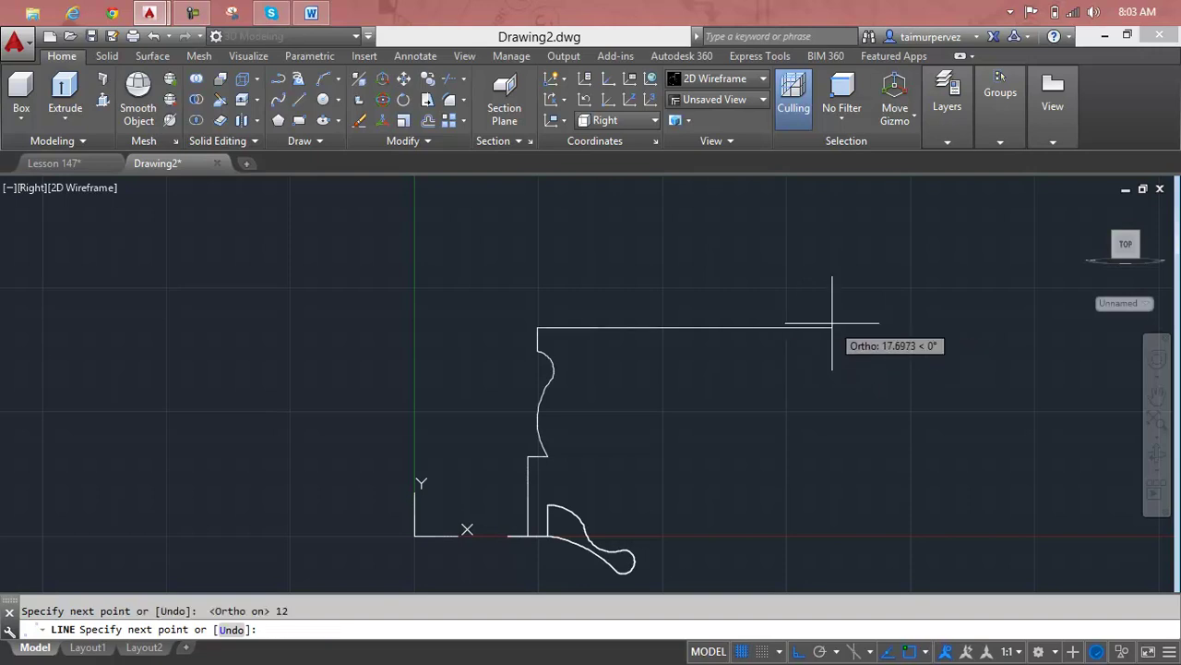
key("Return")
scroll(633, 329, "up", 2)
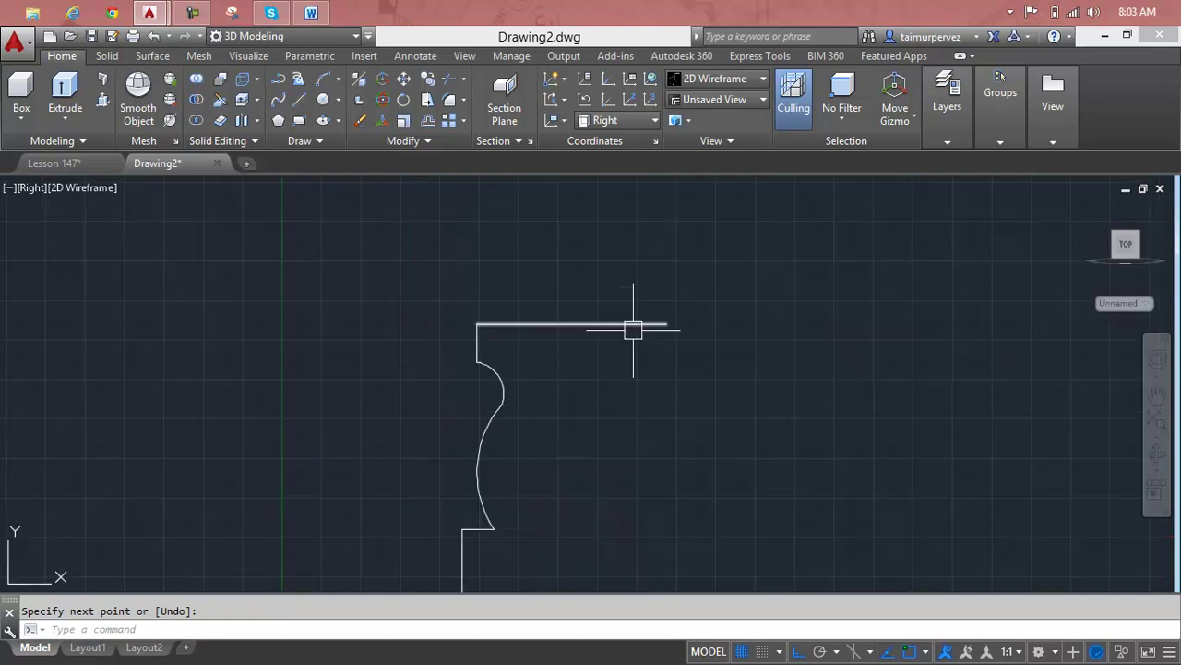
left_click(633, 328)
key("Delete")
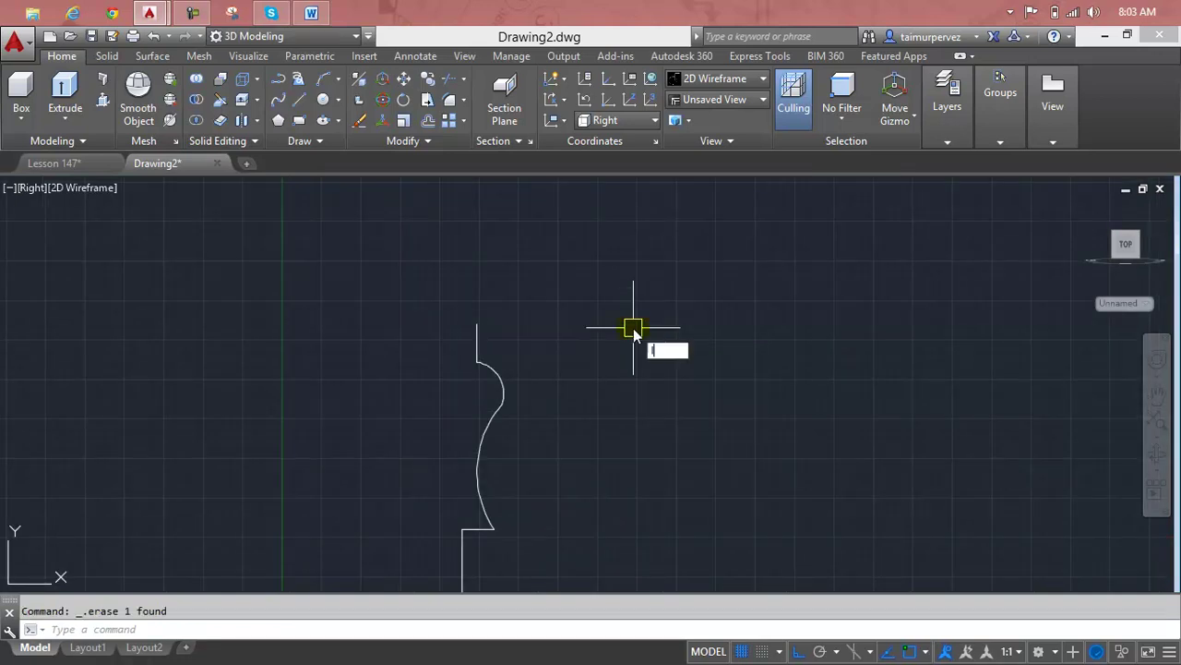
Step: Redraw the line from the profile's top endpoint, 30 units horizontally
key("Return")
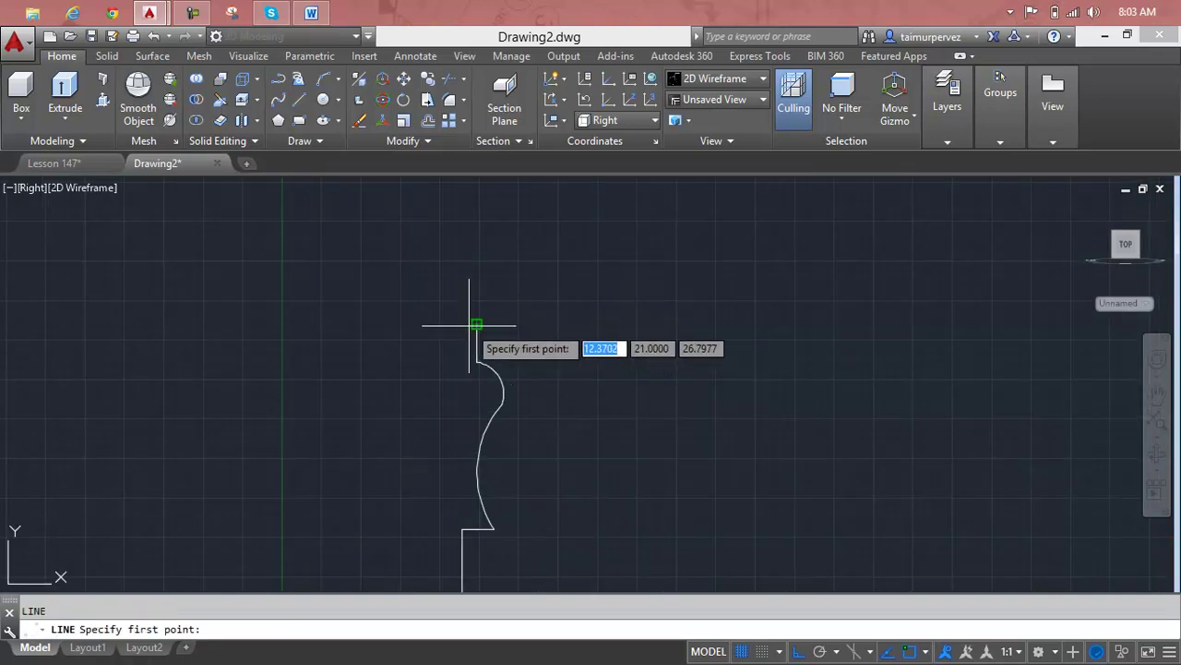
left_click(475, 325)
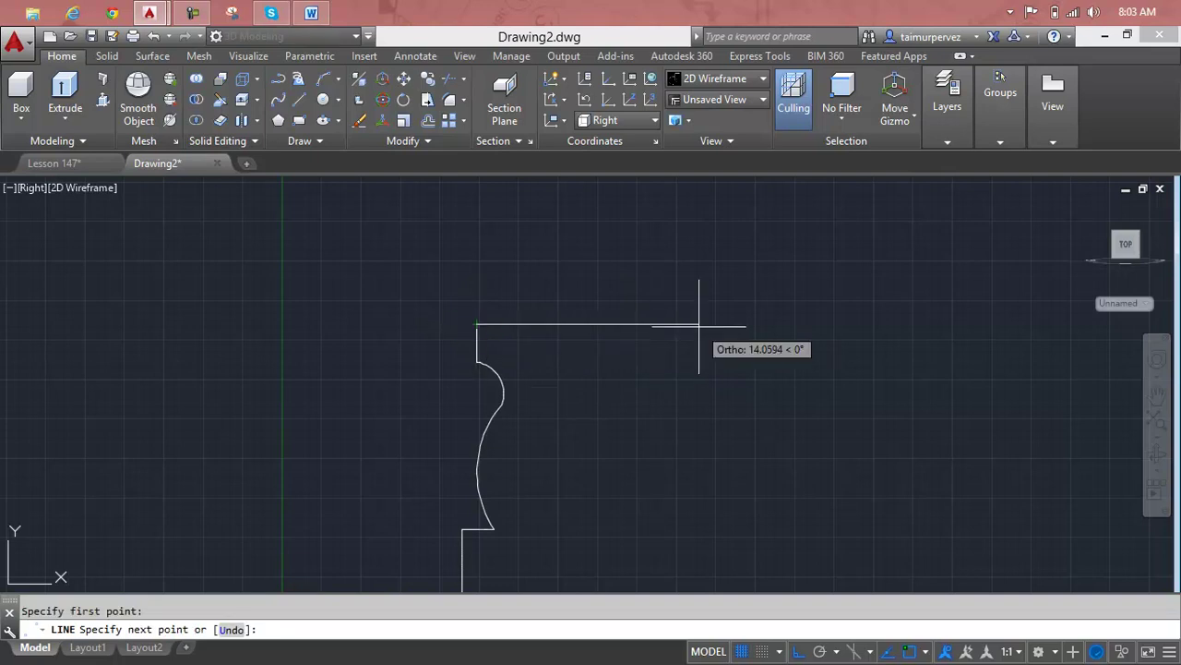
type("30")
key("Return")
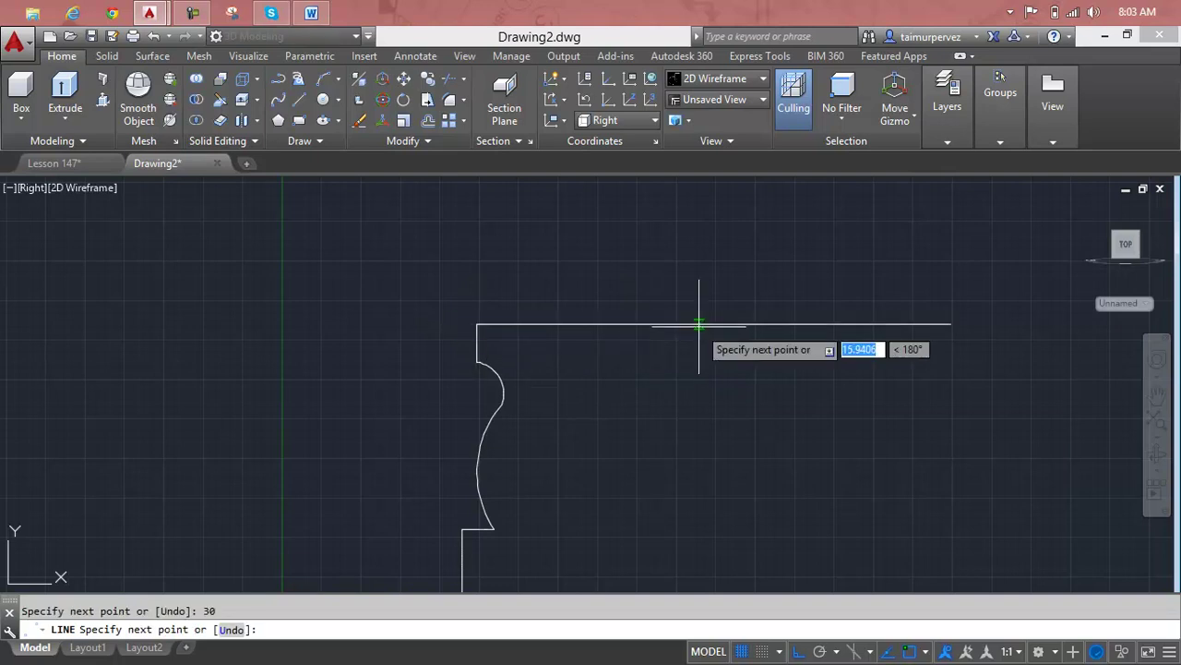
scroll(795, 341, "down", 3)
middle_click_drag(795, 342, 717, 374)
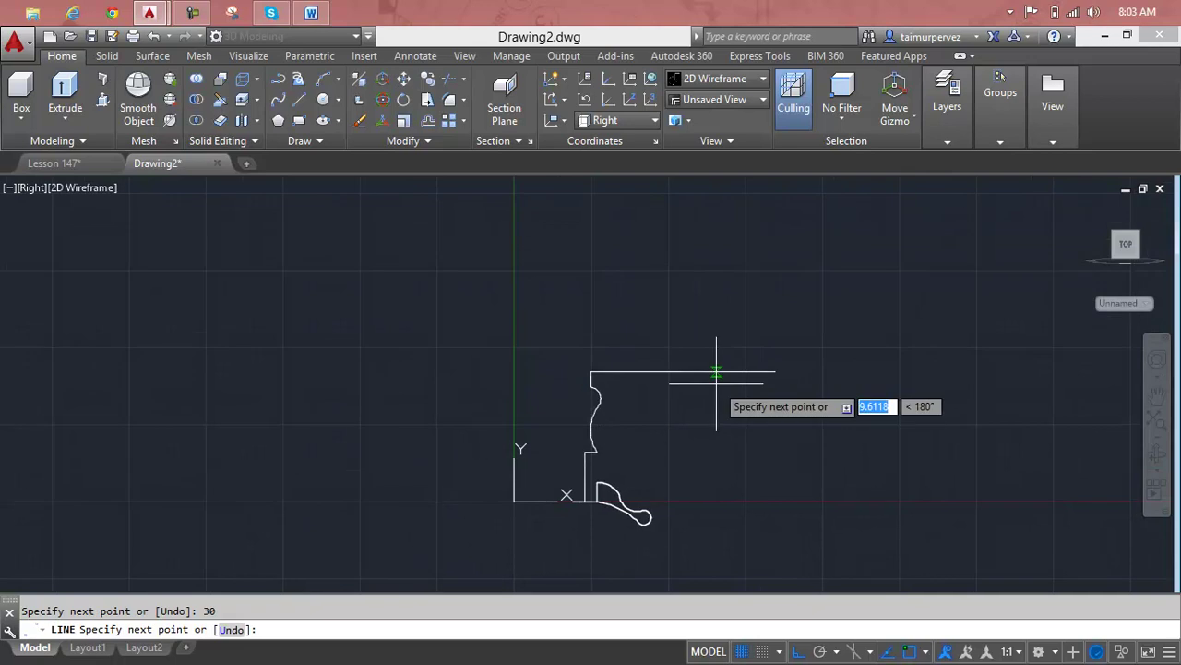
scroll(773, 329, "up", 5)
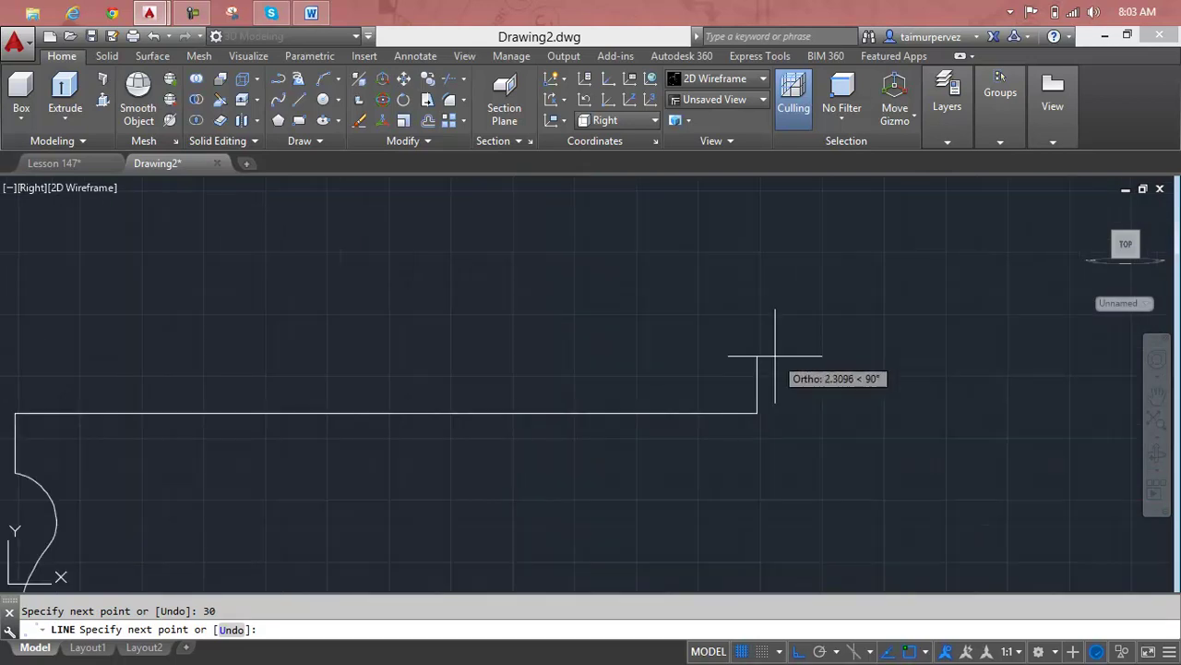
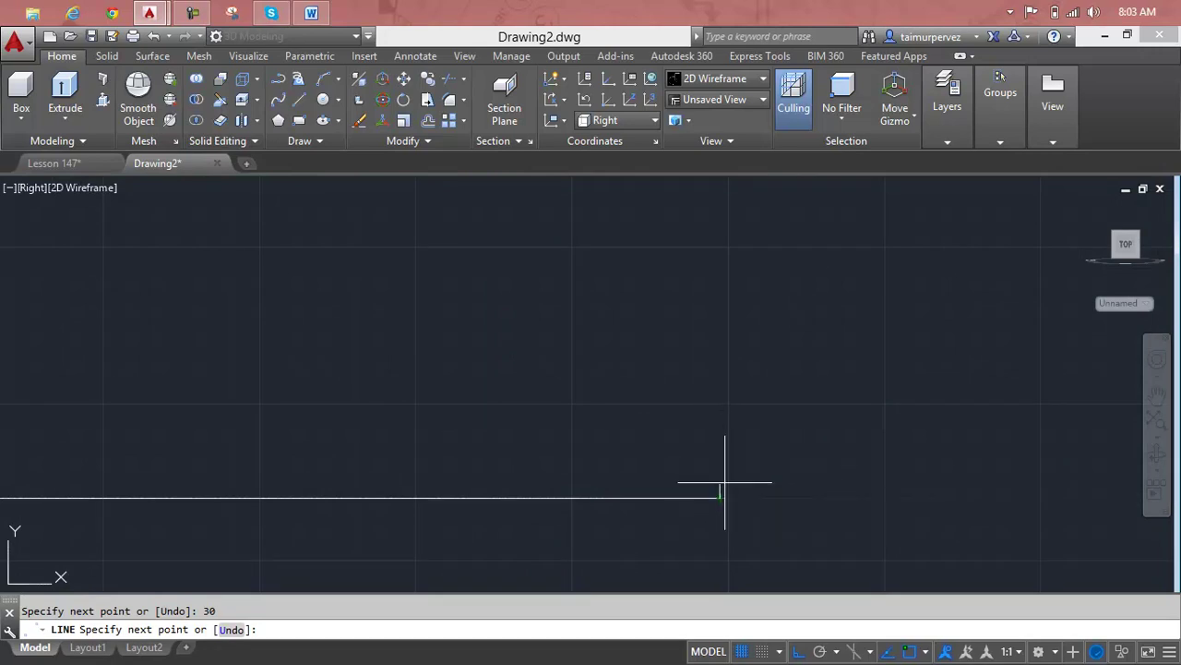
Step: Finish the profile line with a 2-unit vertical segment and end the line
type("2")
key("Return")
scroll(735, 425, "down", 4)
middle_click_drag(729, 425, 742, 454)
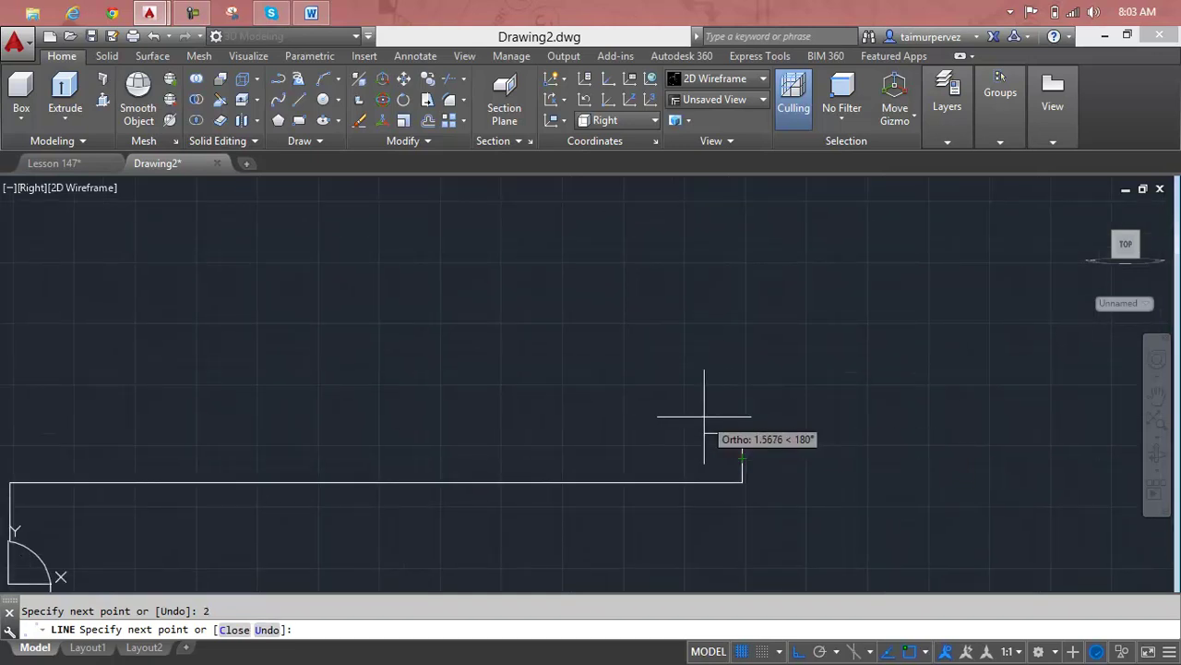
key("Escape")
left_click(736, 456)
scroll(736, 456, "up", 1)
Step: Draw the stepped lip at the right end: 0.3 up, 0.2 across, 0.3, then 0.2 left
type("l")
key("Return")
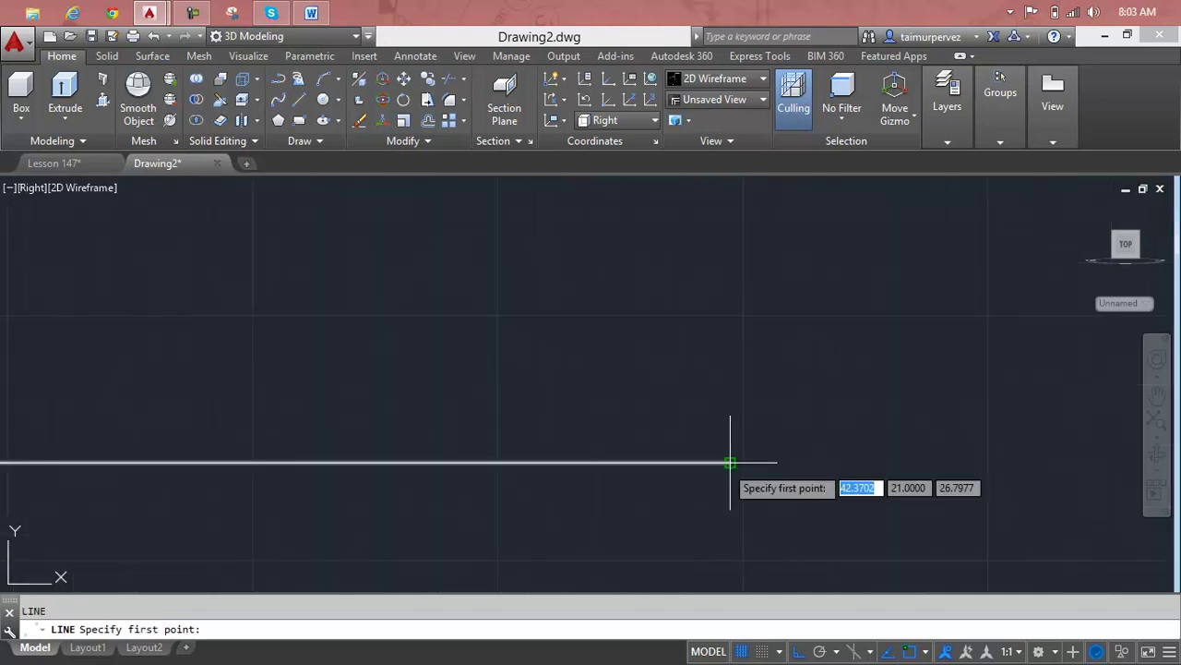
left_click(729, 461)
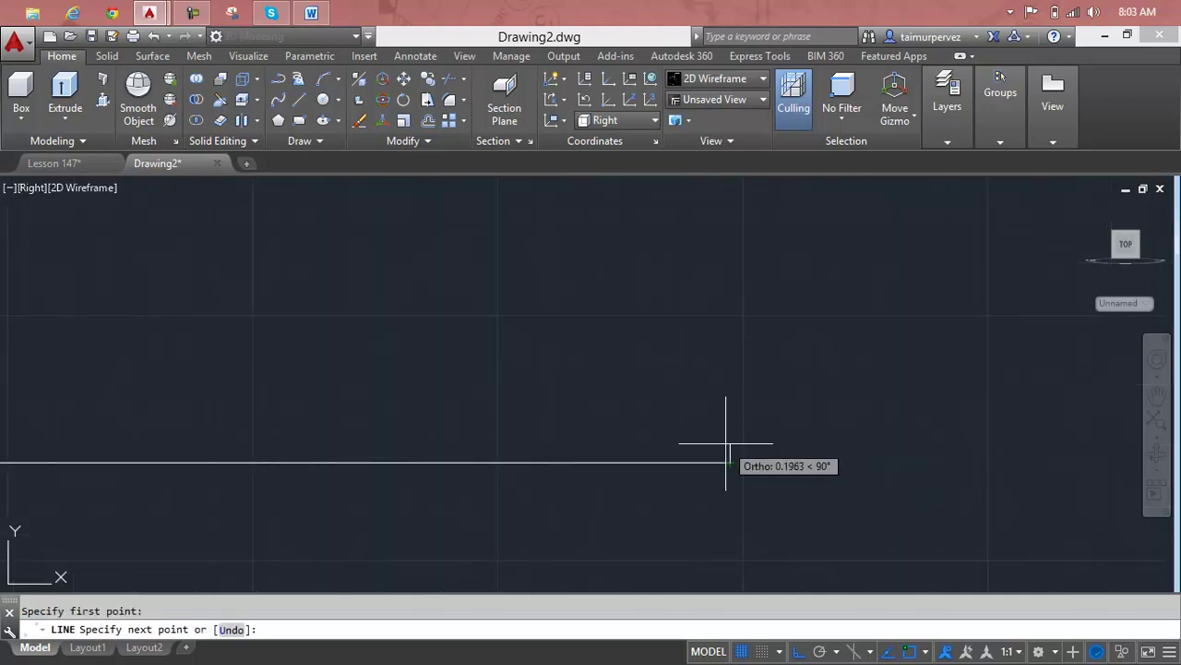
type(".3")
key("Return")
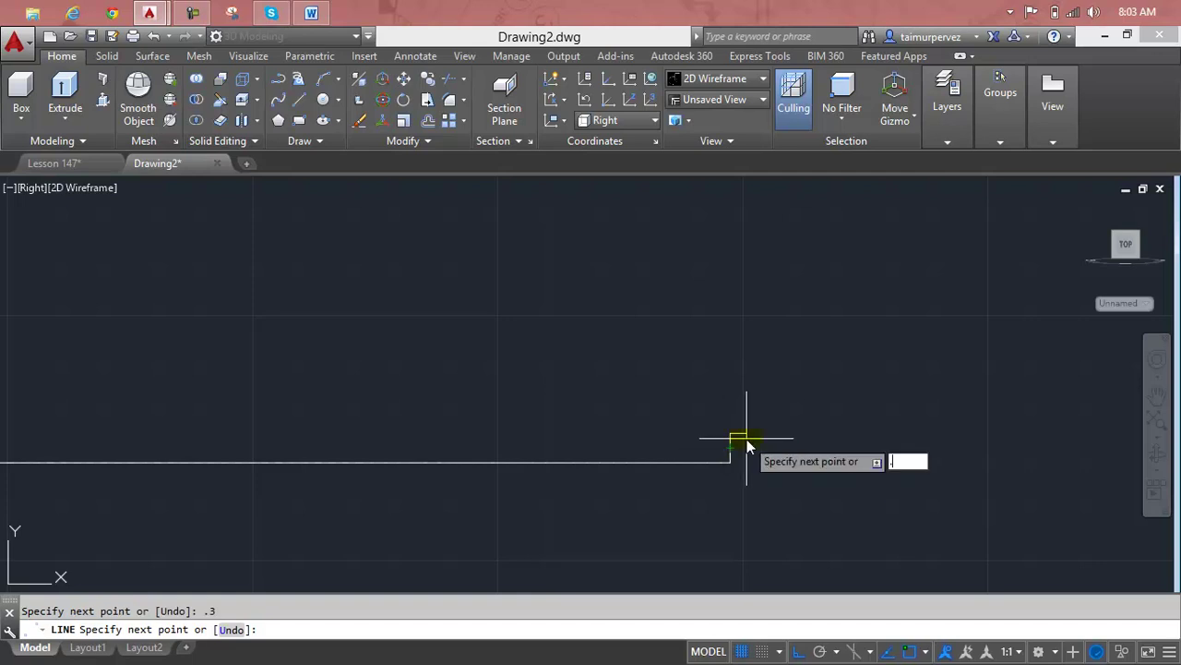
key("Return")
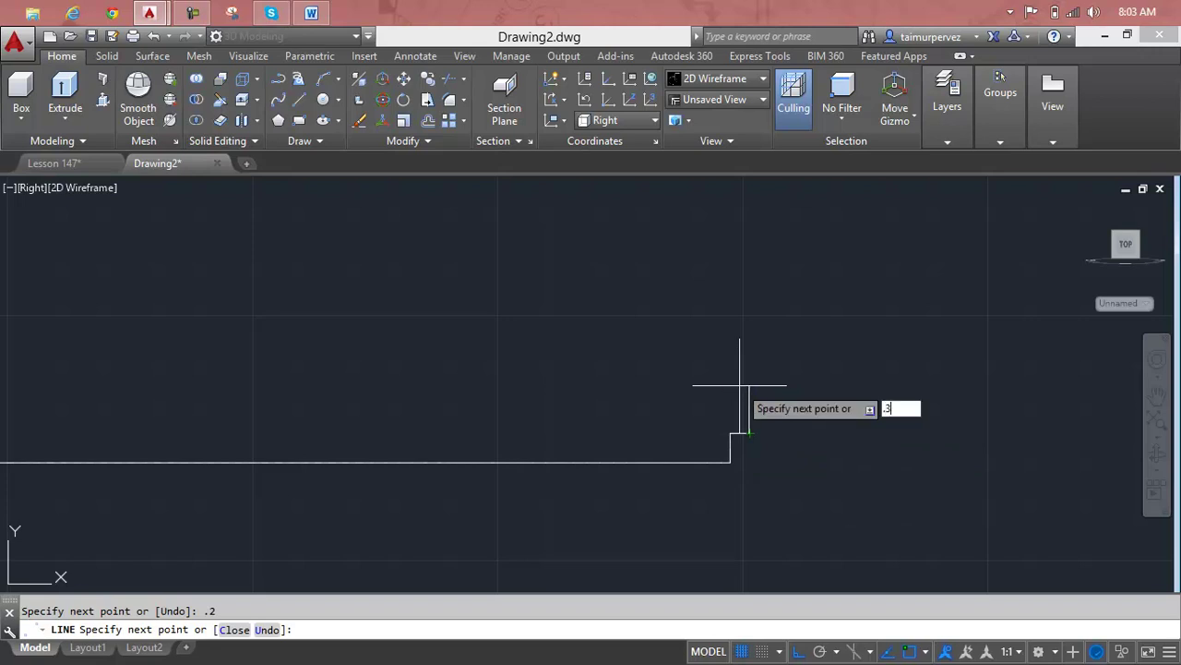
key("Return")
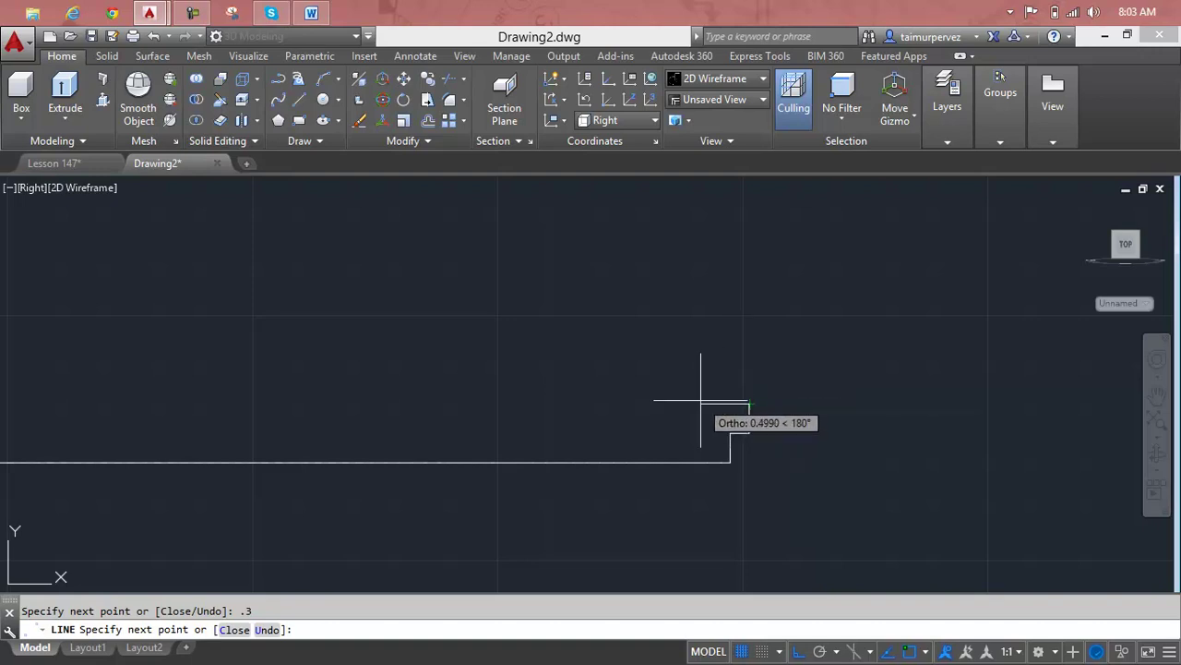
type(".2")
key("Return")
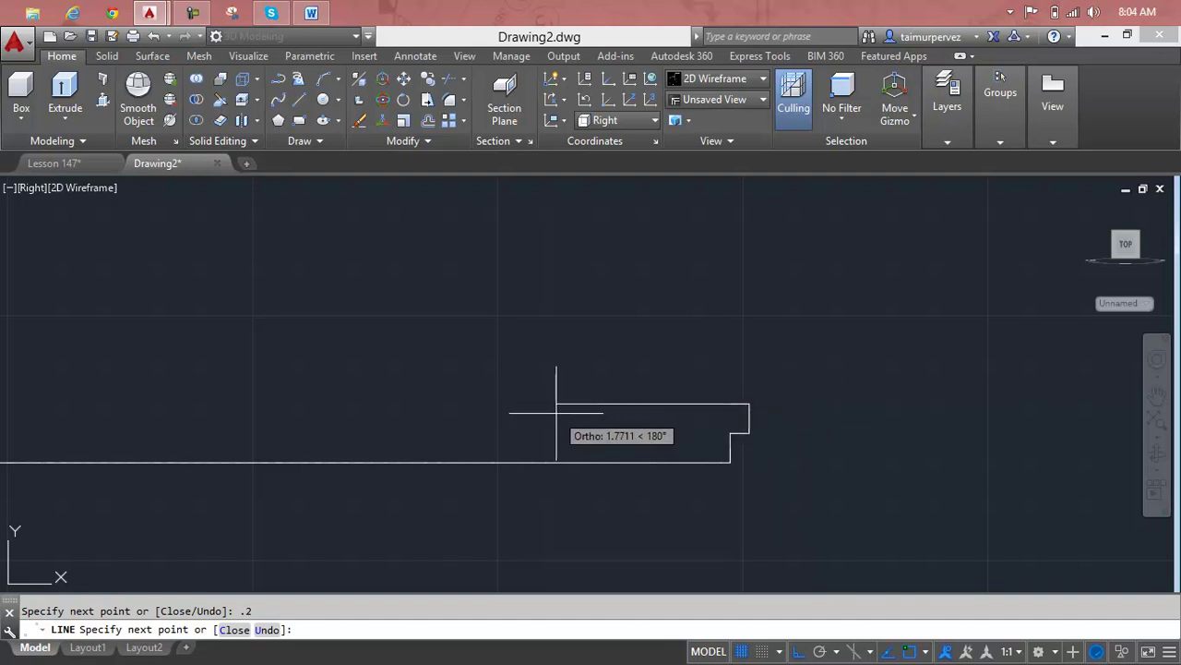
Step: Add a final point to complete the stepped lip line
scroll(945, 403, "down", 2)
scroll(681, 422, "down", 2)
scroll(680, 421, "down", 2)
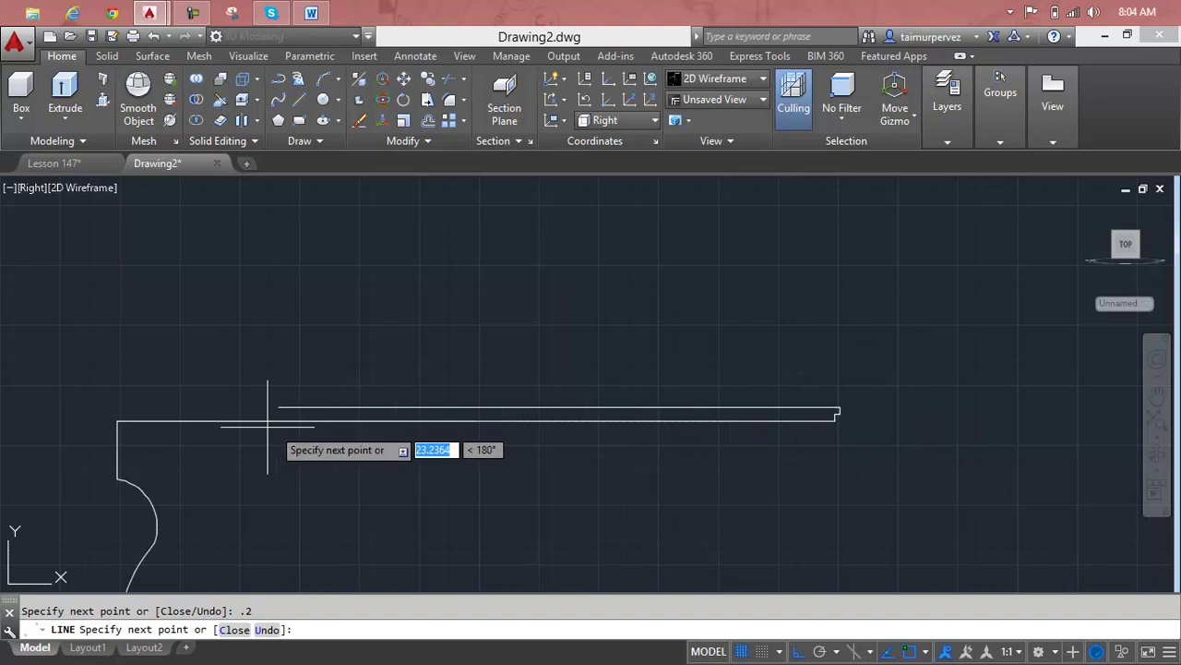
middle_click_drag(264, 422, 476, 428)
scroll(476, 424, "down", 2)
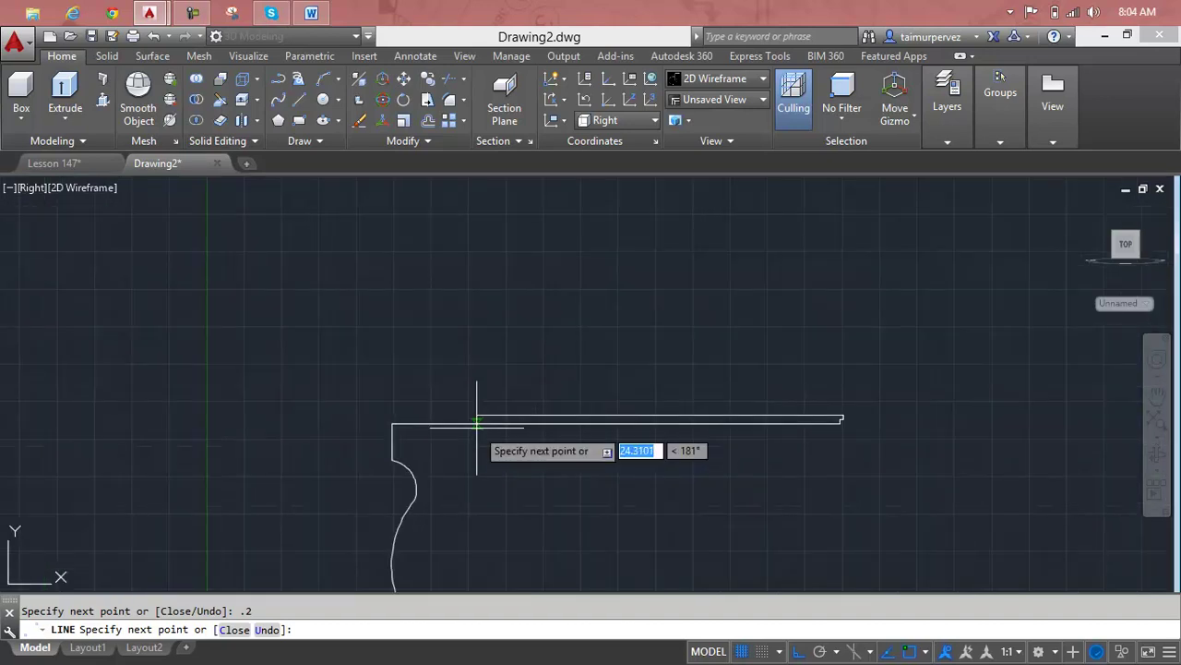
scroll(394, 432, "up", 2)
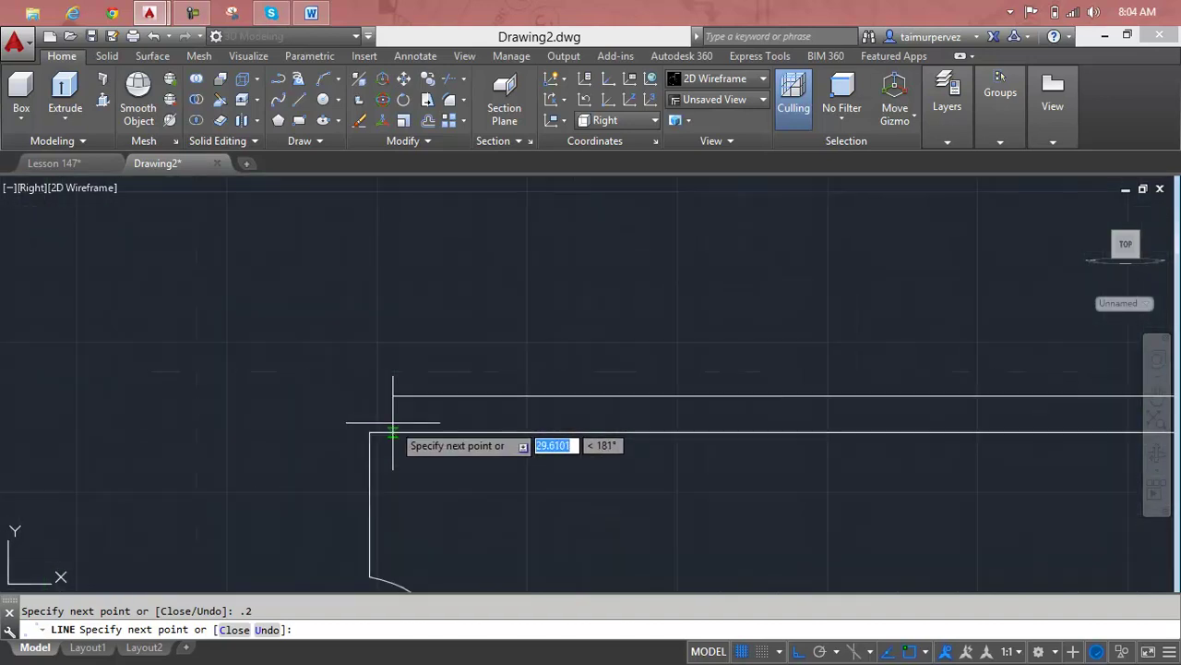
scroll(379, 426, "down", 2)
middle_click_drag(370, 422, 622, 295)
mouse_move(615, 475)
middle_mouse_down()
mouse_move(598, 337)
mouse_move(572, 551)
middle_mouse_up()
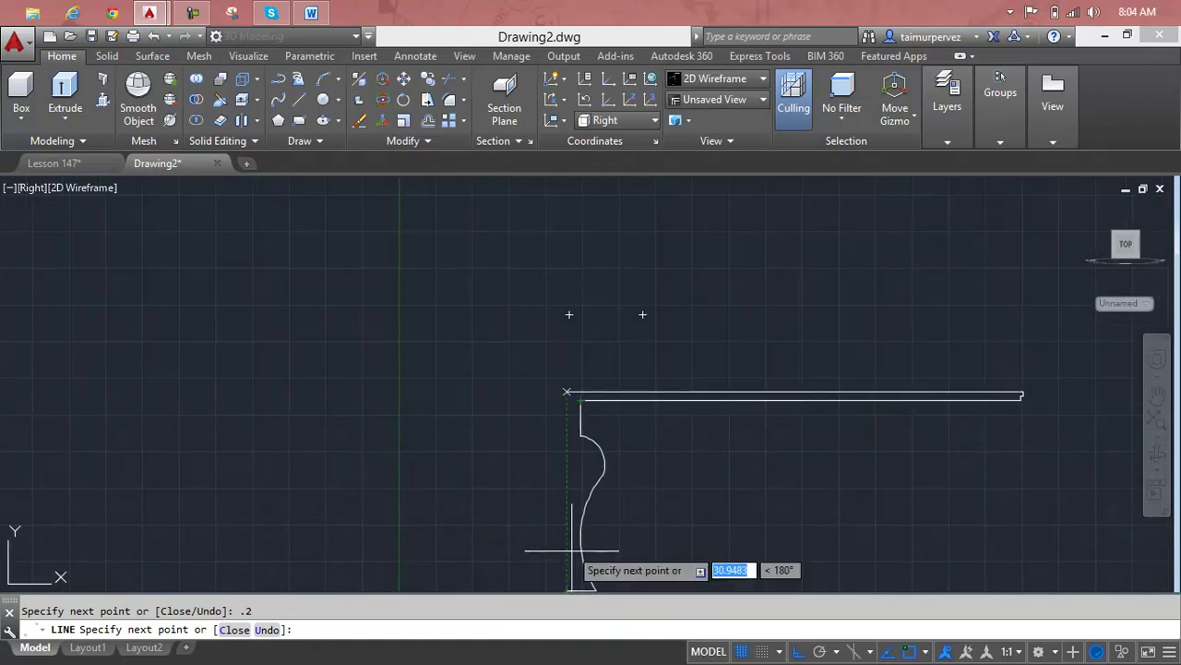
left_click(567, 393)
Step: Close the left end with a line from the profile's top corner to the upper line's end
scroll(593, 395, "up", 3)
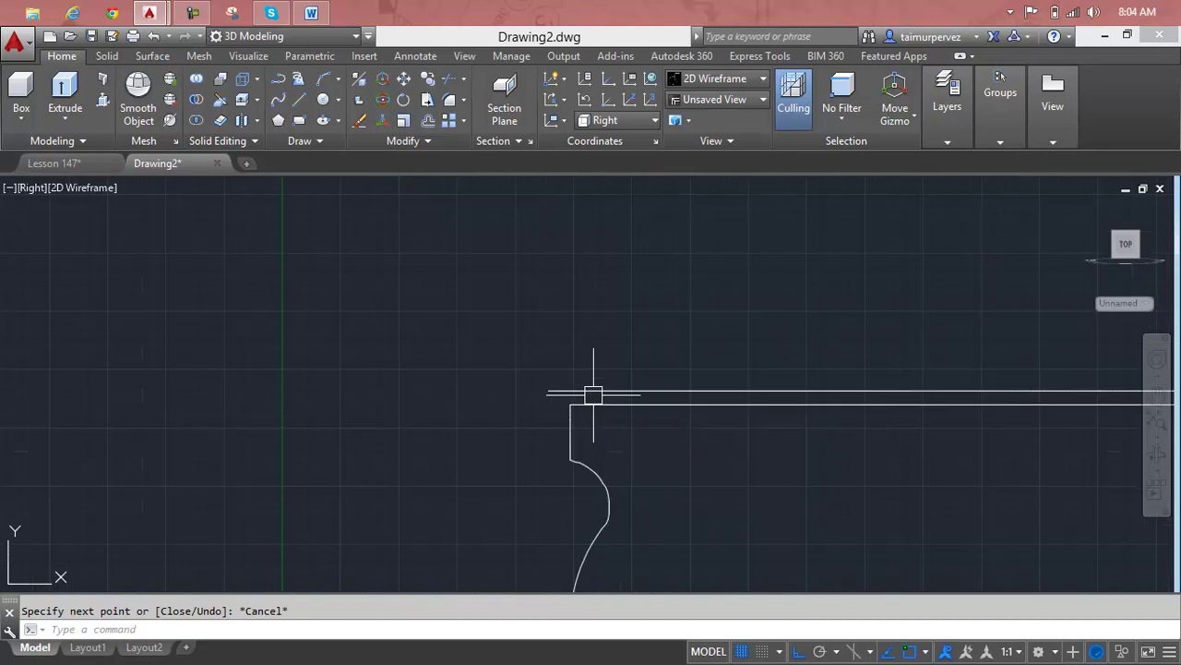
scroll(592, 395, "up", 2)
type("l")
key("Return")
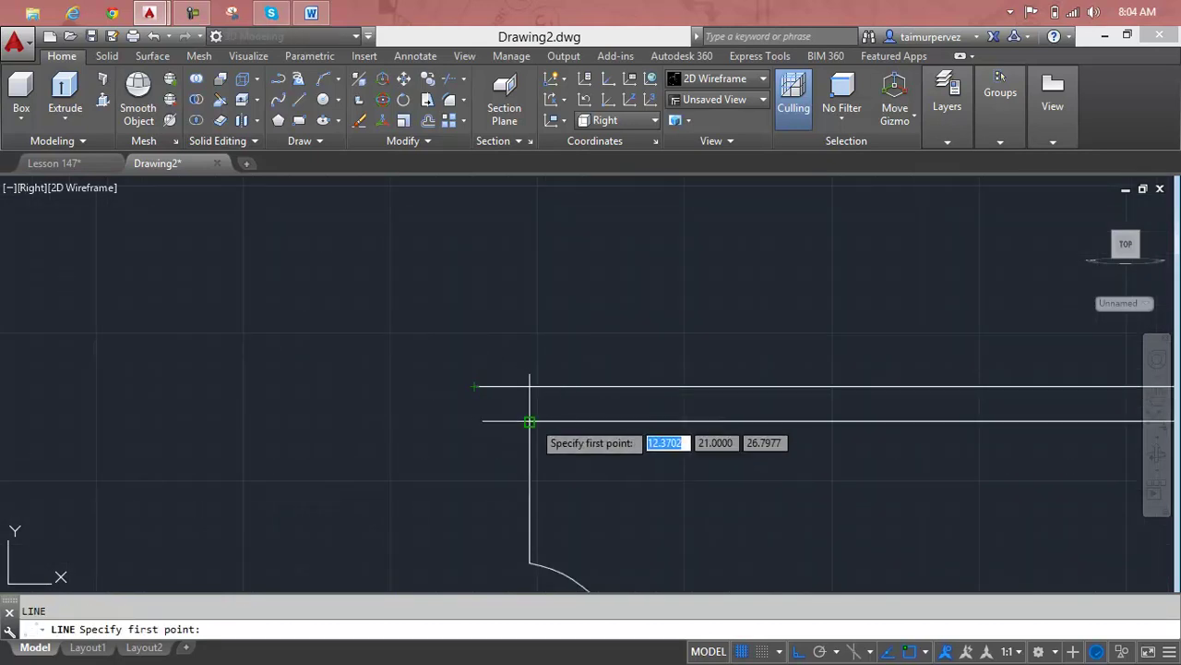
left_click(532, 420)
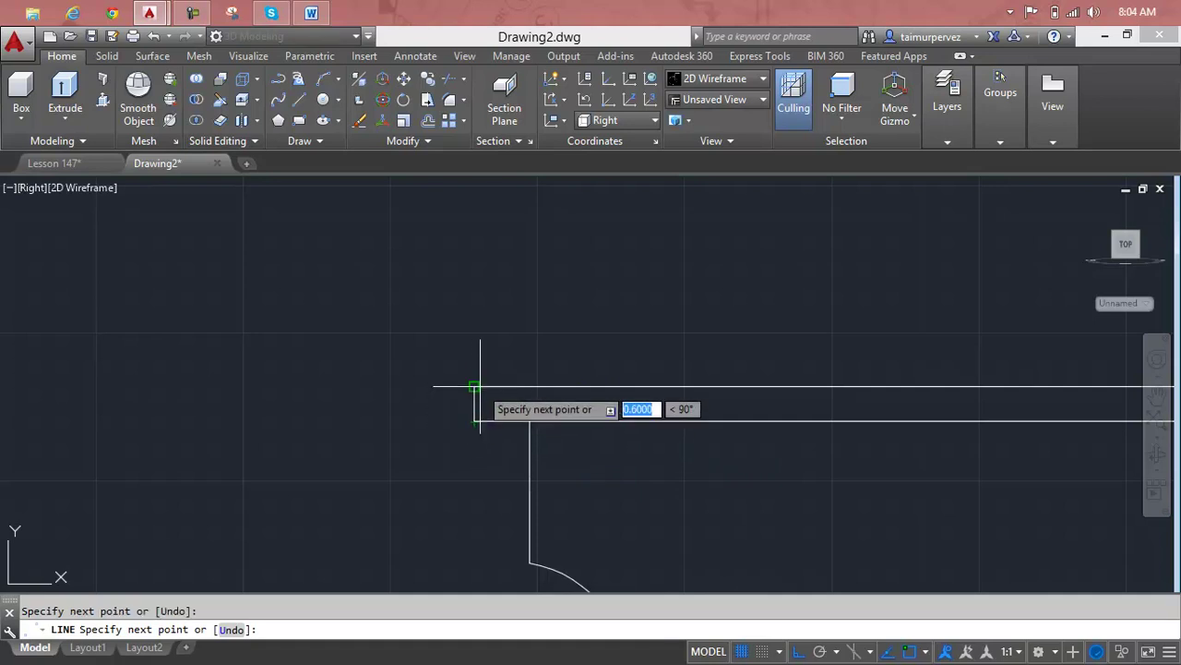
left_click(476, 387)
scroll(646, 388, "down", 4)
scroll(836, 400, "down", 3)
scroll(837, 401, "down", 1)
middle_click_drag(836, 401, 618, 434)
scroll(646, 432, "up", 4)
scroll(680, 433, "up", 2)
scroll(671, 427, "up", 2)
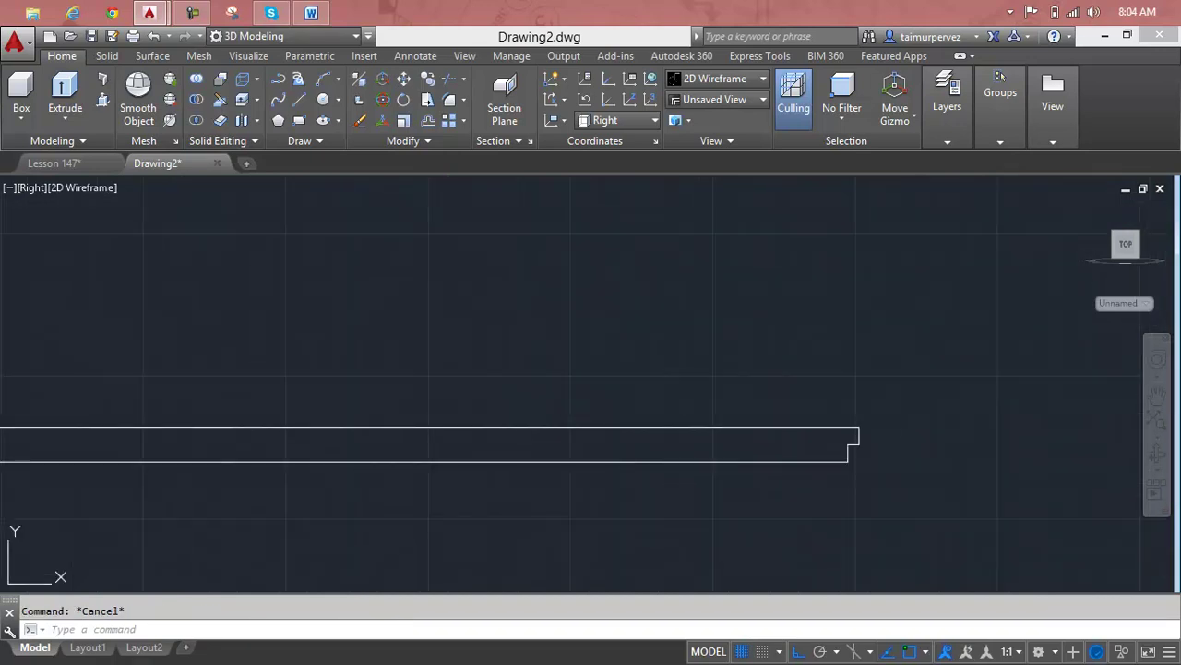
type("c")
key("Return")
Step: Draw two circles centred on the tabletop's top edge near its right end
left_click(740, 428)
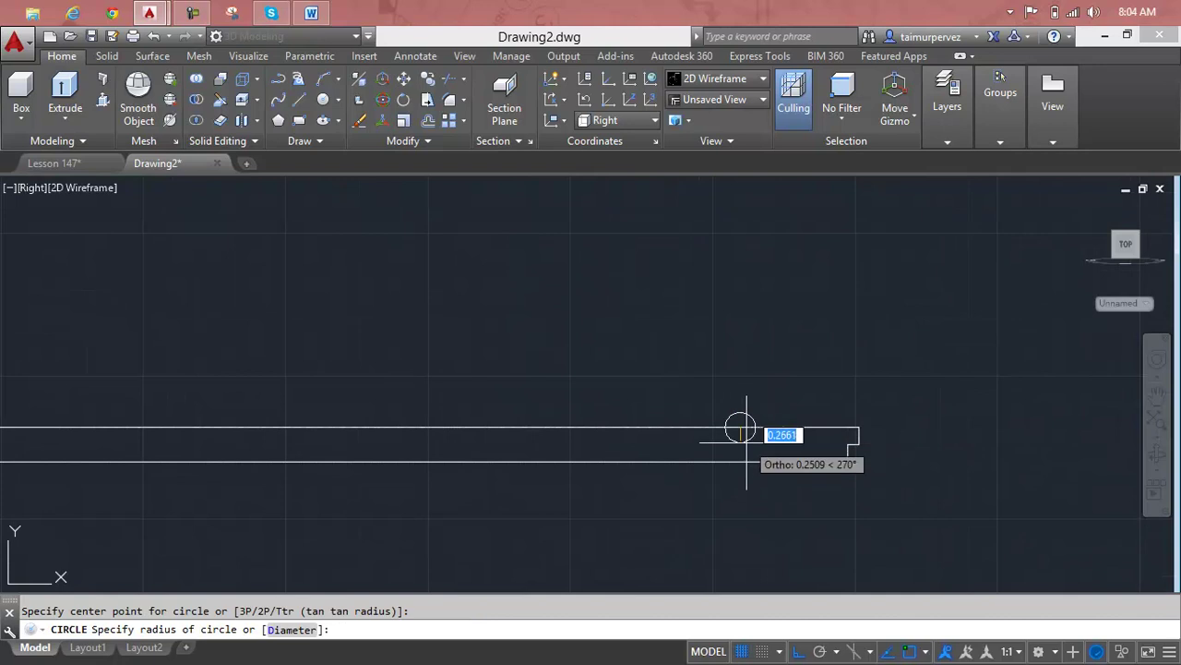
left_click(739, 445)
key("Return")
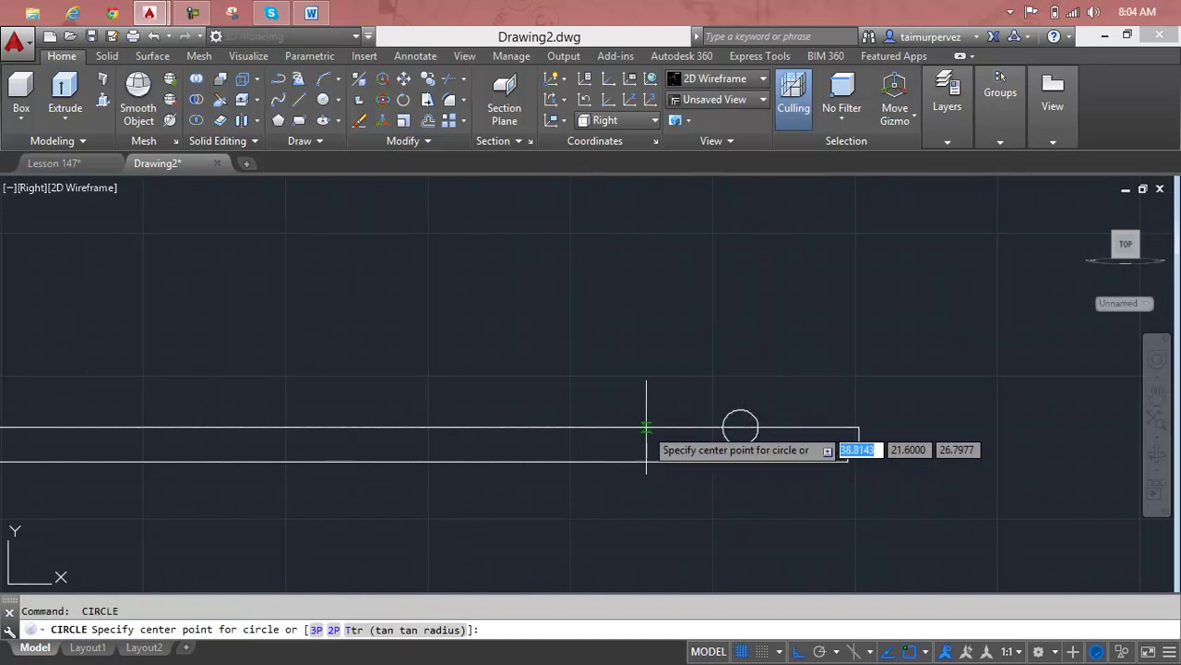
left_click(648, 427)
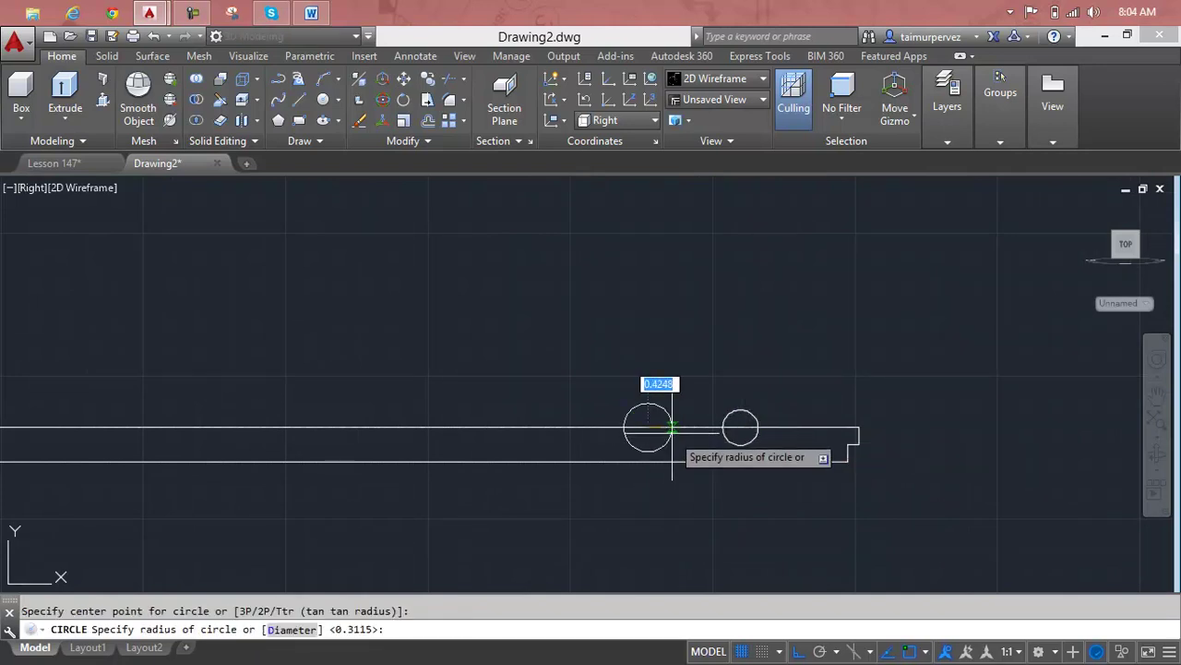
left_click(671, 426)
scroll(601, 425, "down", 2)
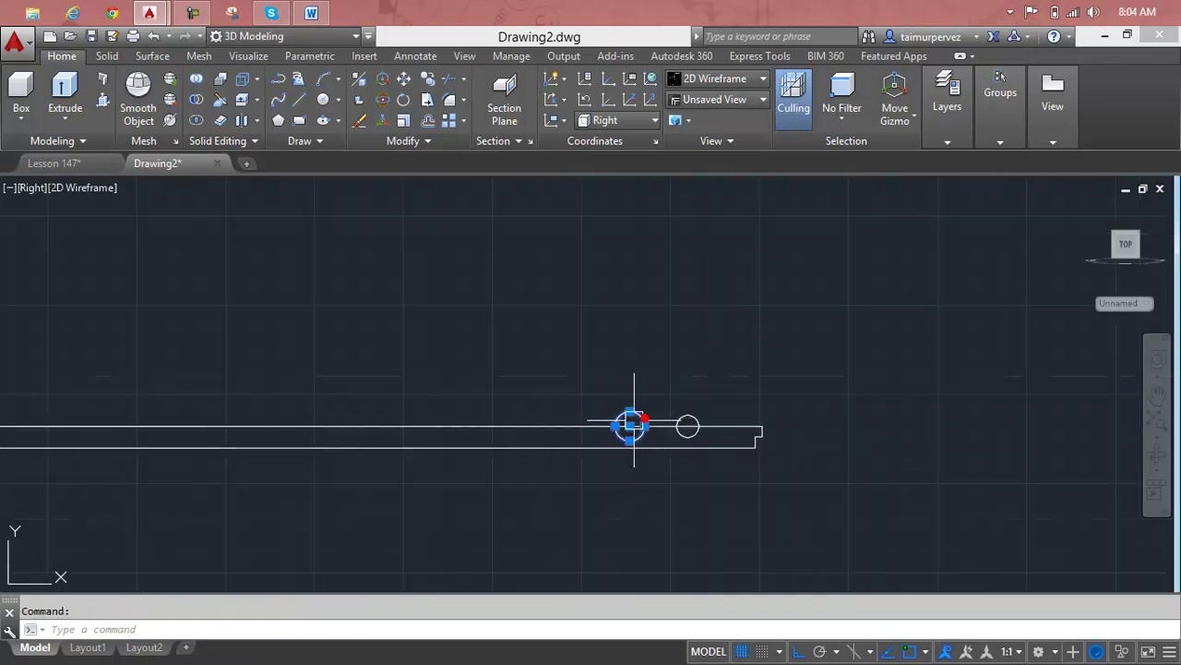
Step: Move the second circle further right along the top edge
type("m")
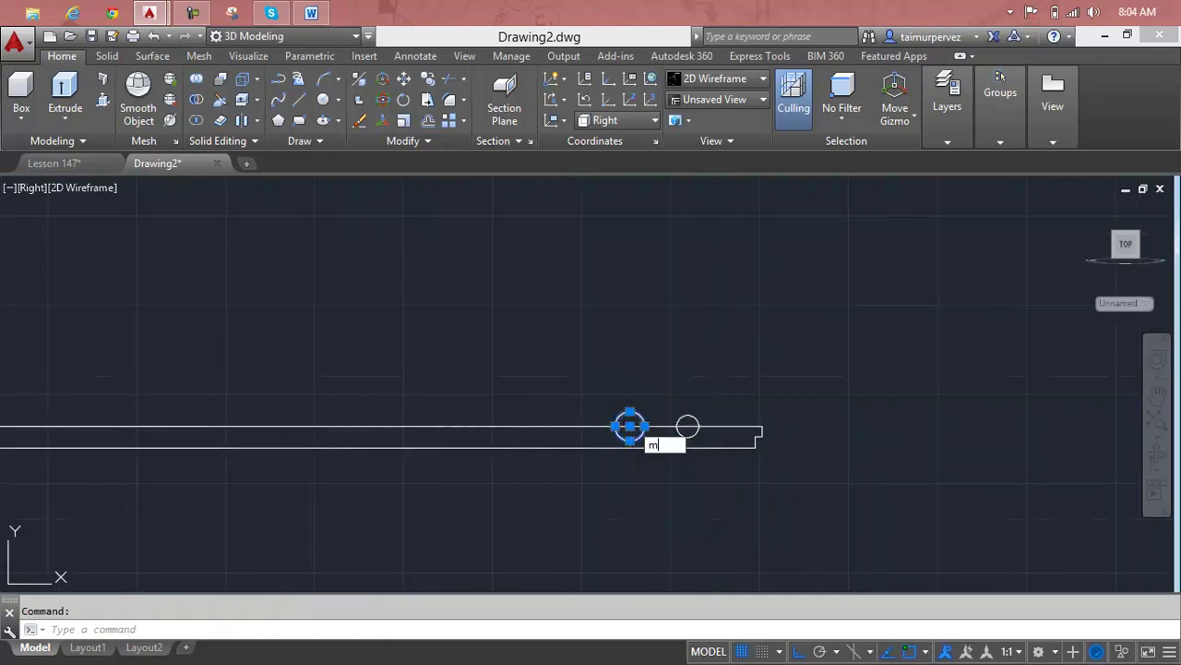
key("Return")
left_click(631, 424)
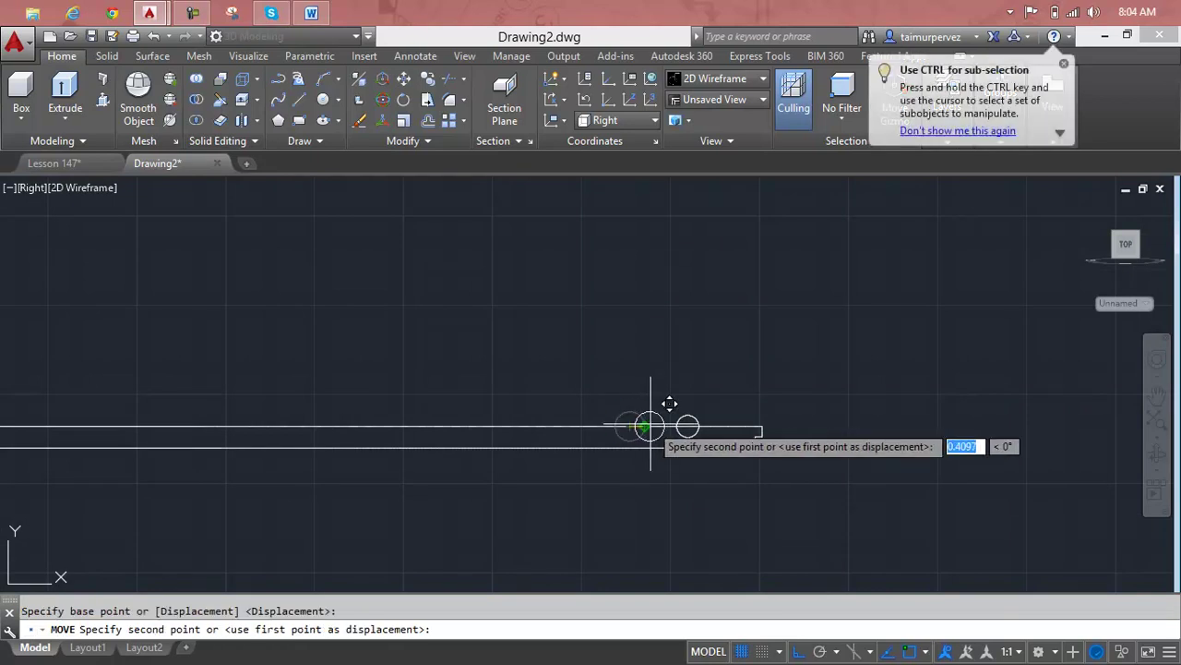
left_click(688, 425)
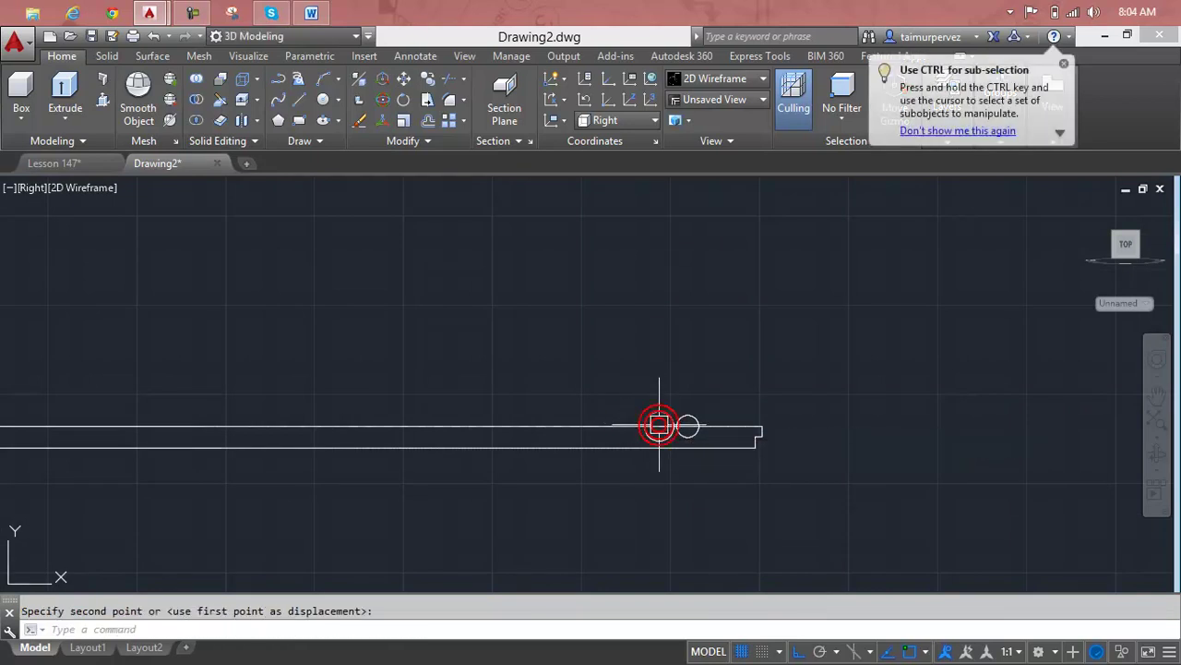
scroll(659, 423, "up", 4)
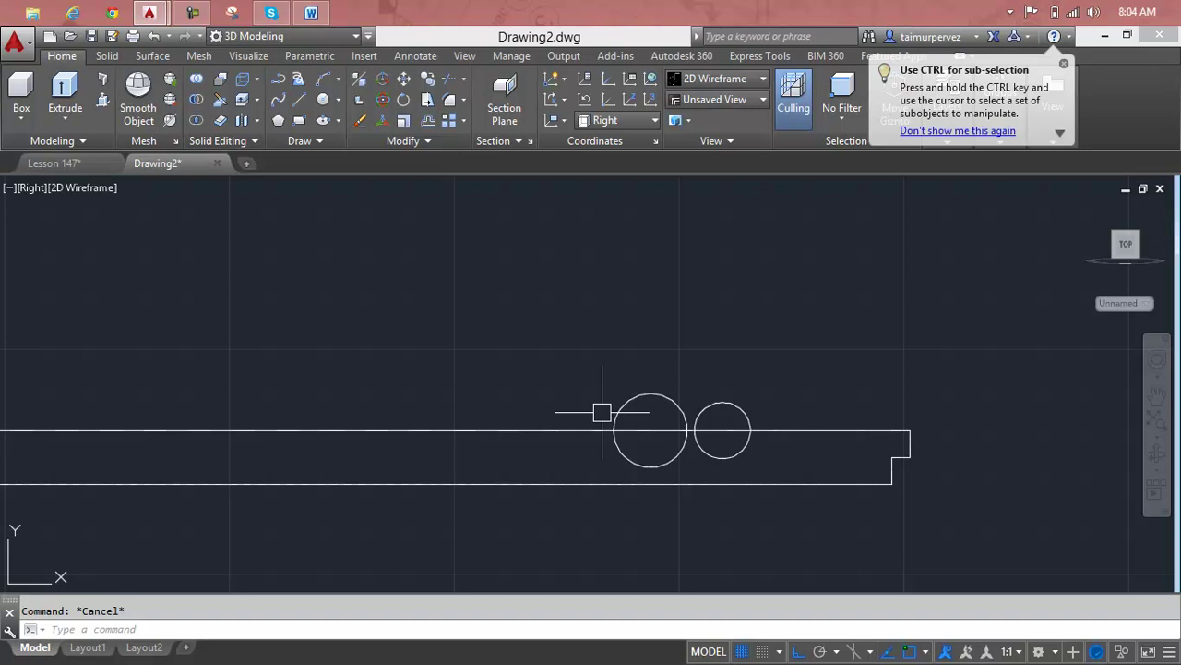
Step: Add a third circle further left on the edge with the default radius
type("c")
key("Return")
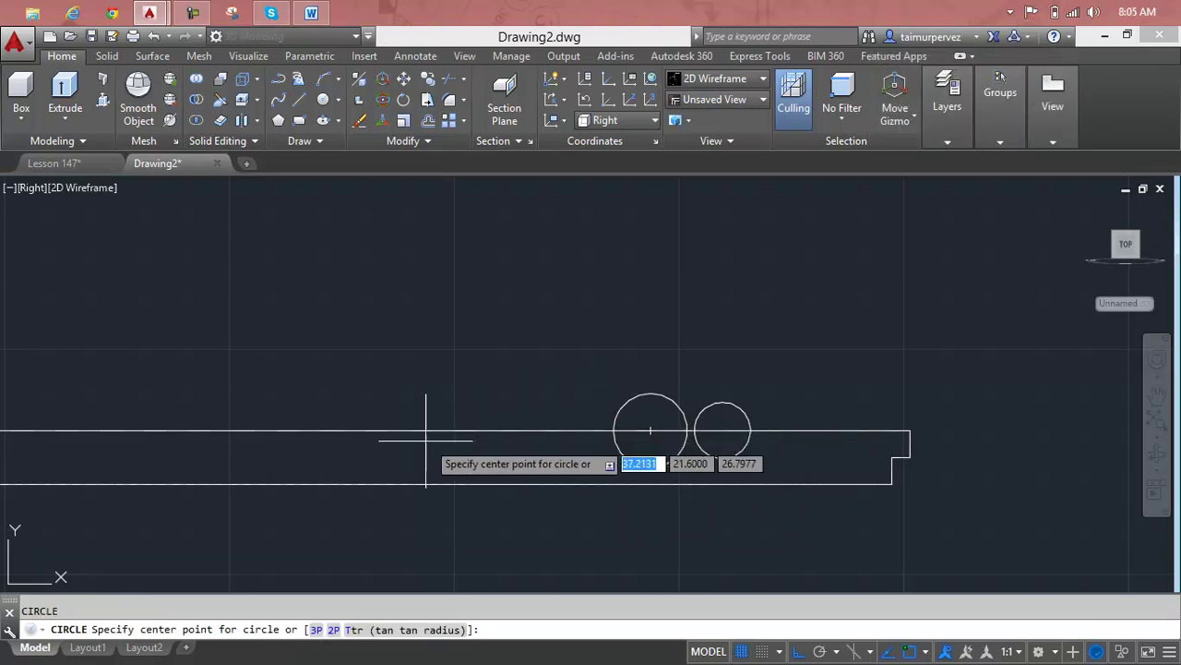
left_click(412, 430)
key("Return")
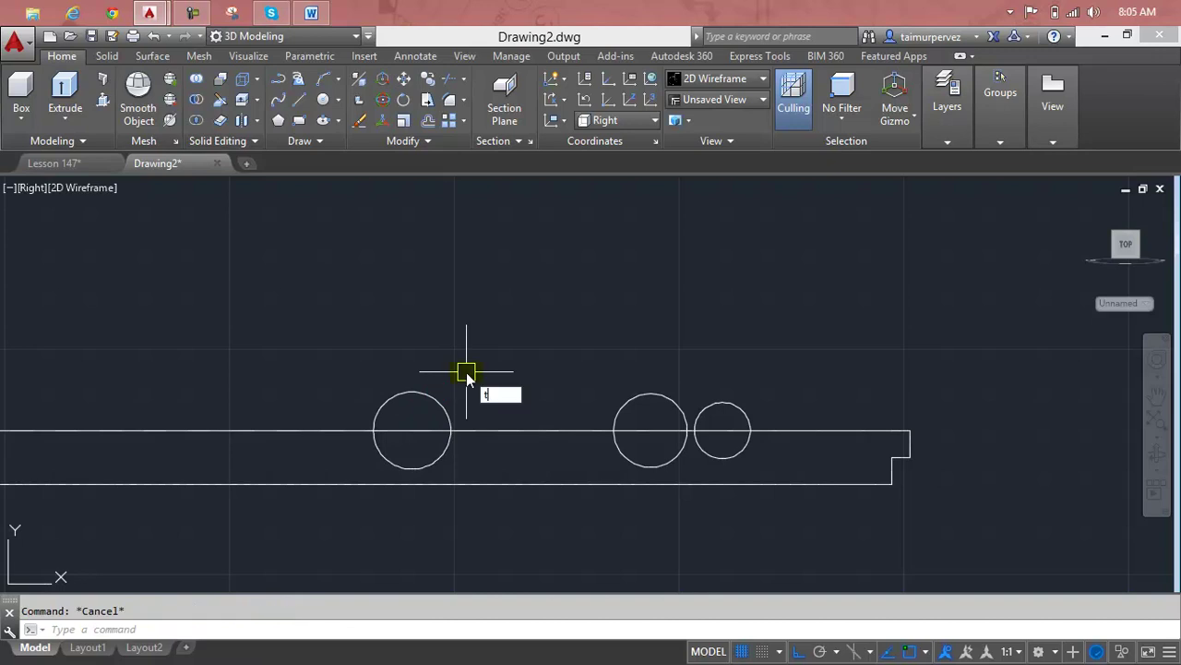
Step: Trim away the upper arcs of the left, middle and right circles with crossing windows
type("tr")
key("Return")
key("Return")
left_click(466, 371)
left_click(414, 406)
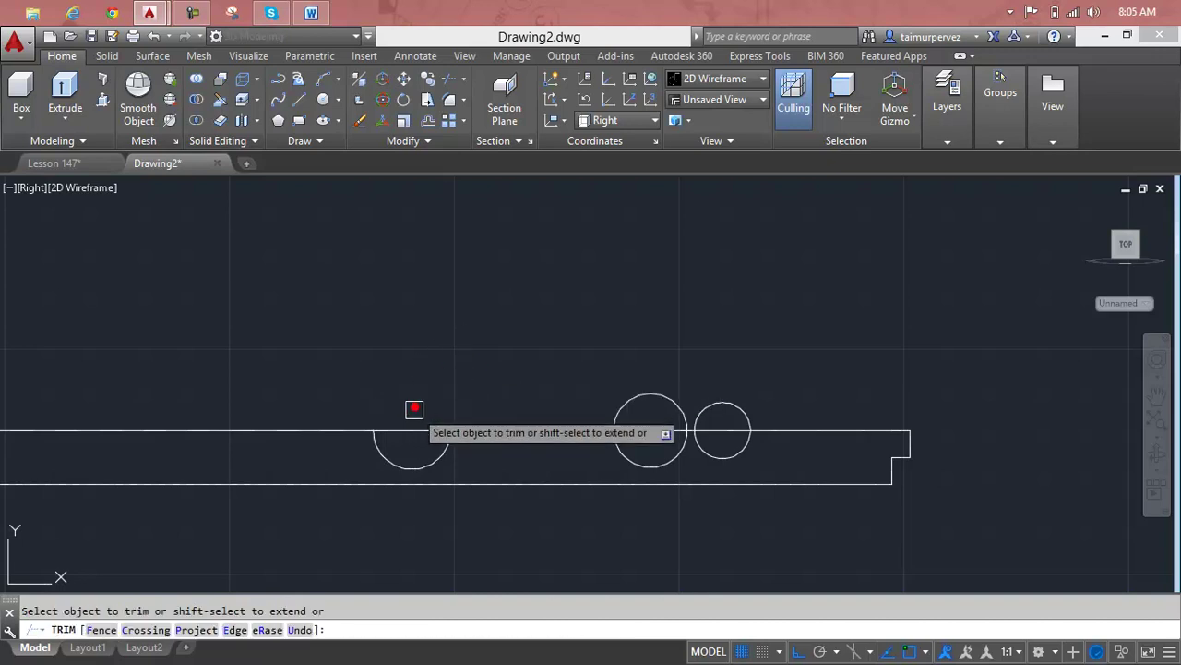
left_click(671, 370)
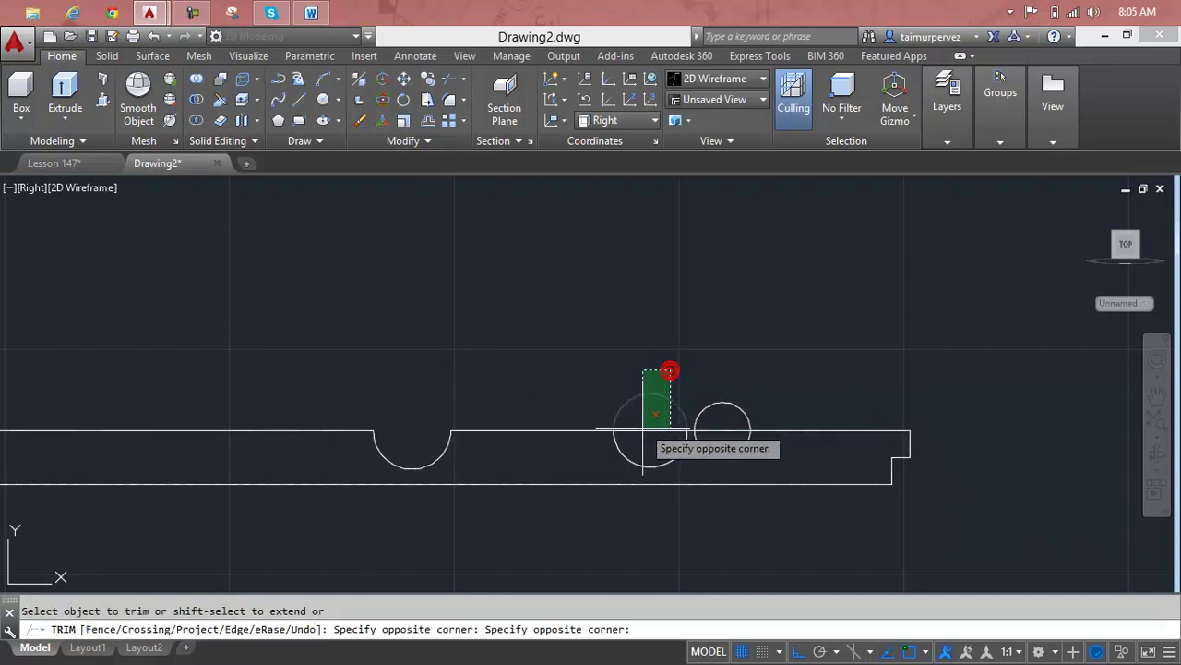
left_click(644, 433)
left_click(729, 391)
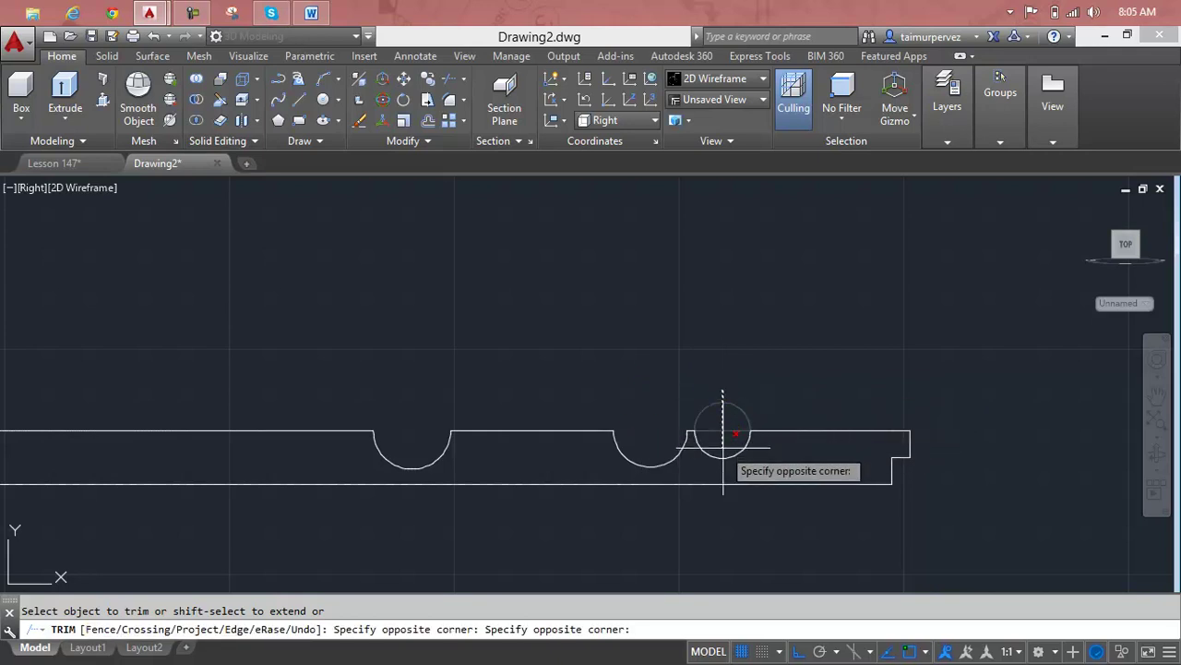
left_click(723, 441)
scroll(729, 443, "down", 2)
scroll(752, 423, "down", 2)
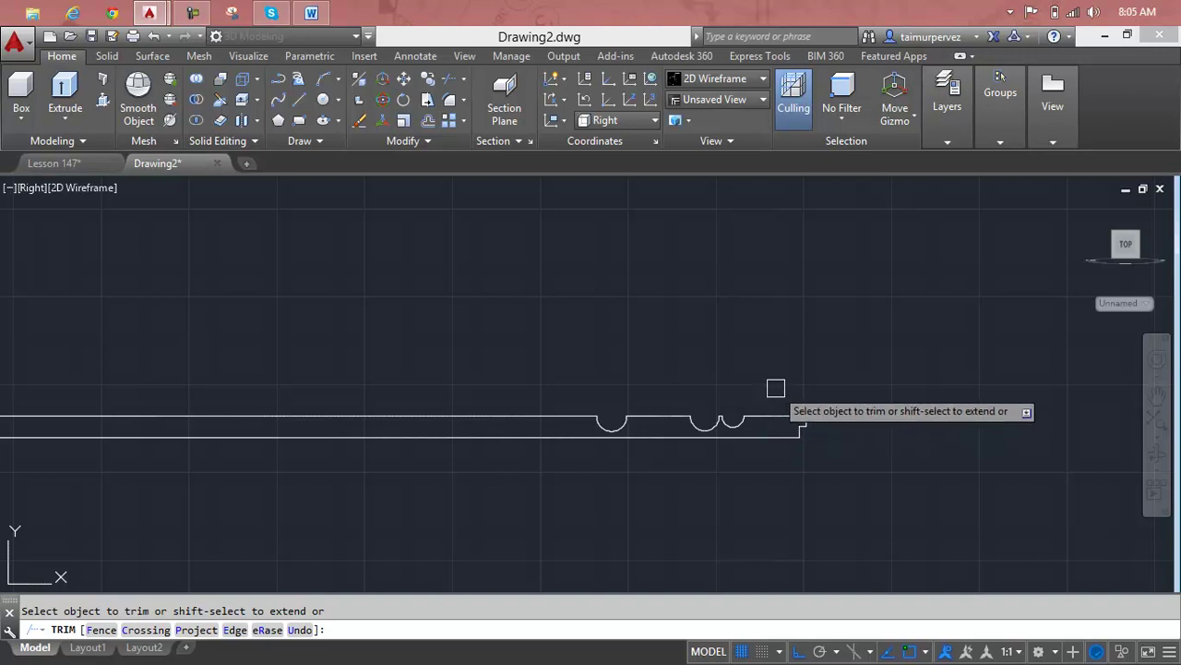
scroll(766, 389, "up", 4)
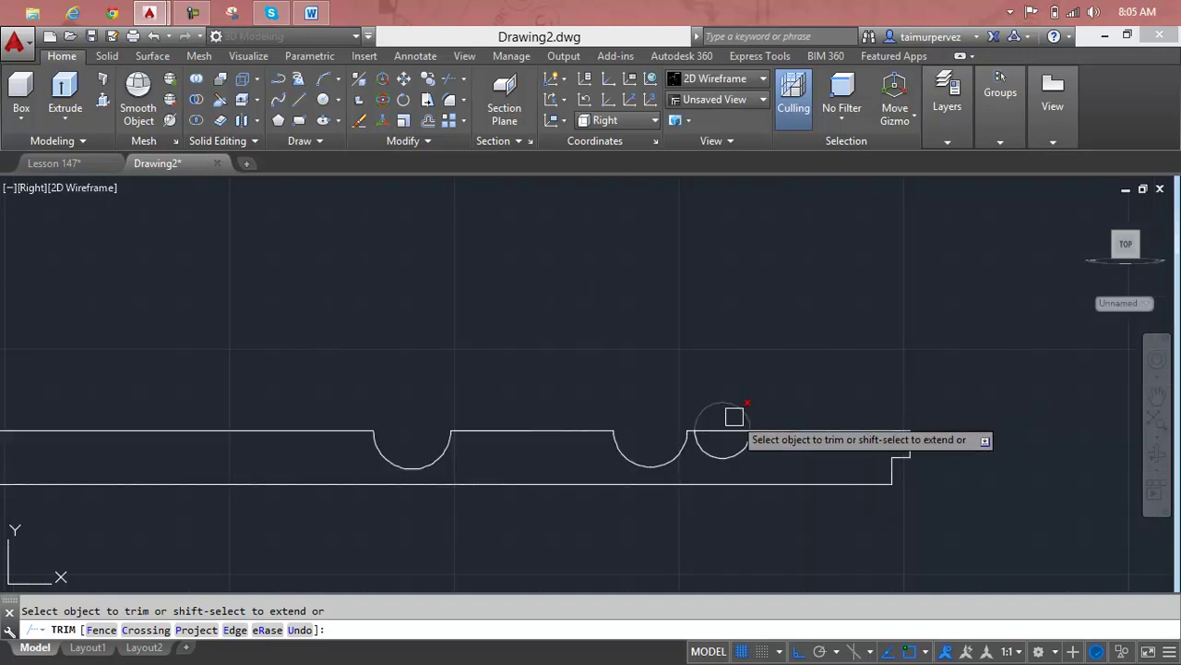
key("Escape")
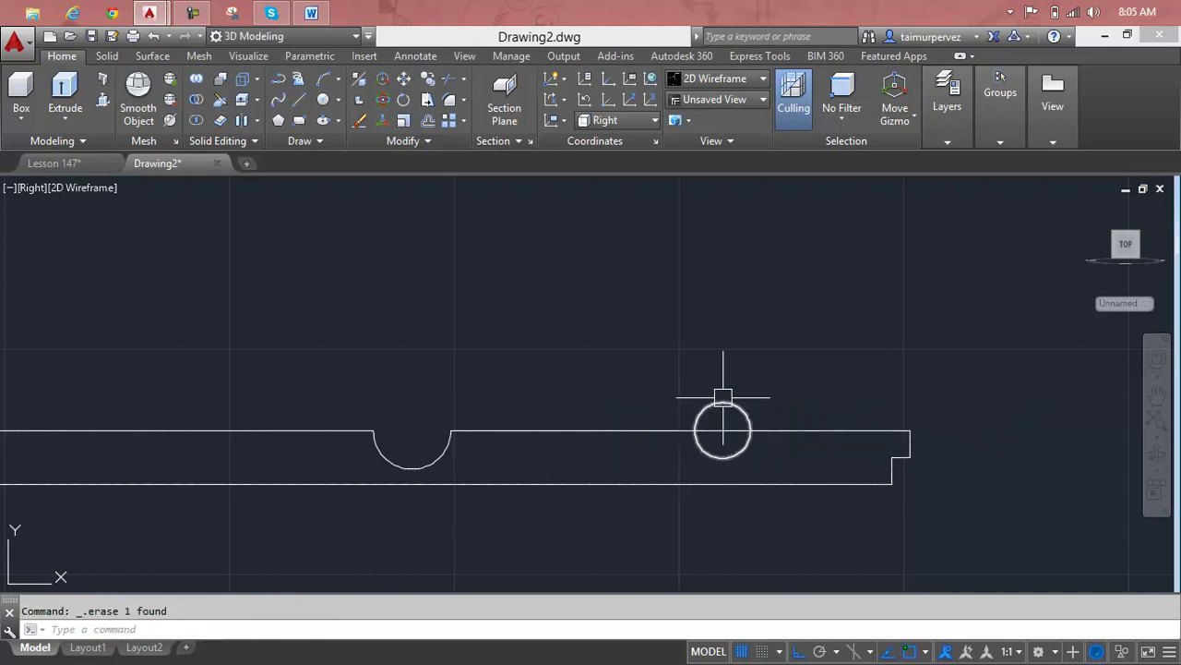
Step: Copy the right circle to sit just beside it on the tabletop edge
type("CP")
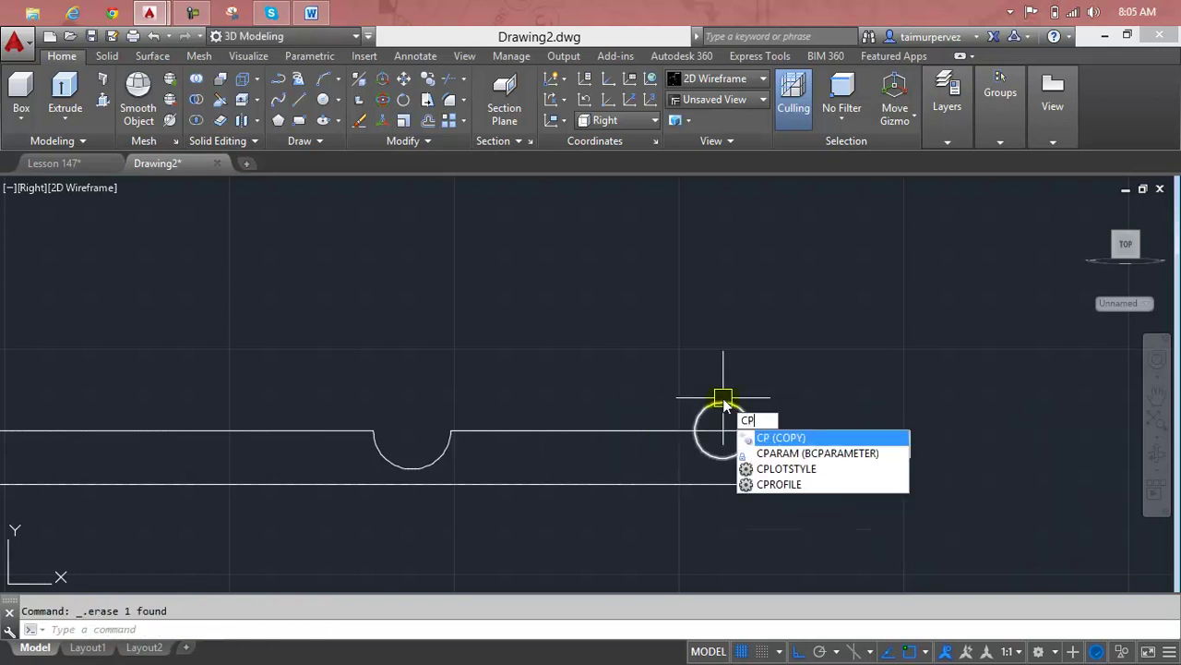
key("Return")
left_click(723, 403)
key("Return")
left_click(722, 430)
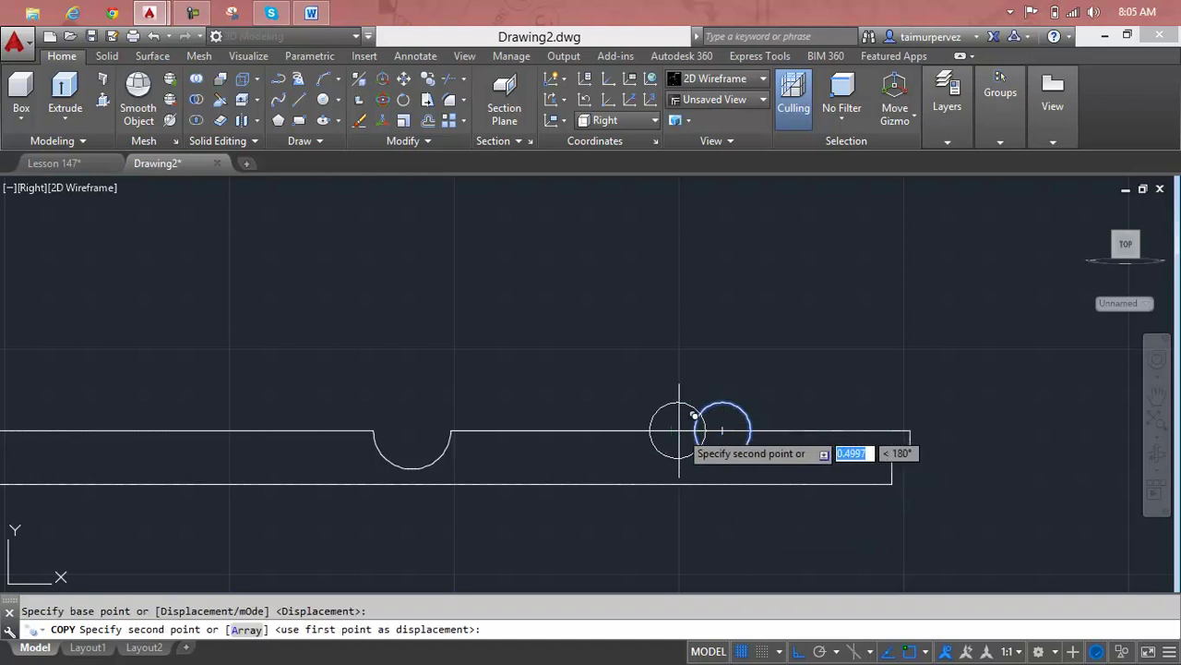
left_click(799, 430)
key("Escape")
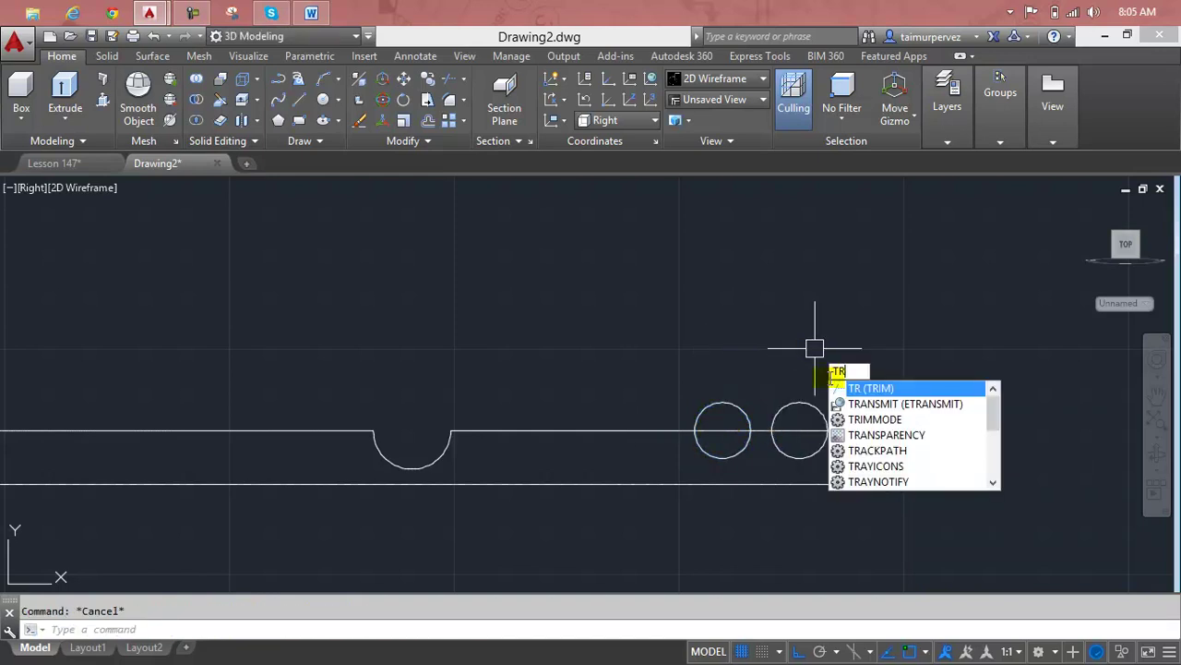
Step: Trim both circle tops into two small grooves in the tabletop edge
key("Return")
key("Return")
left_click(832, 380)
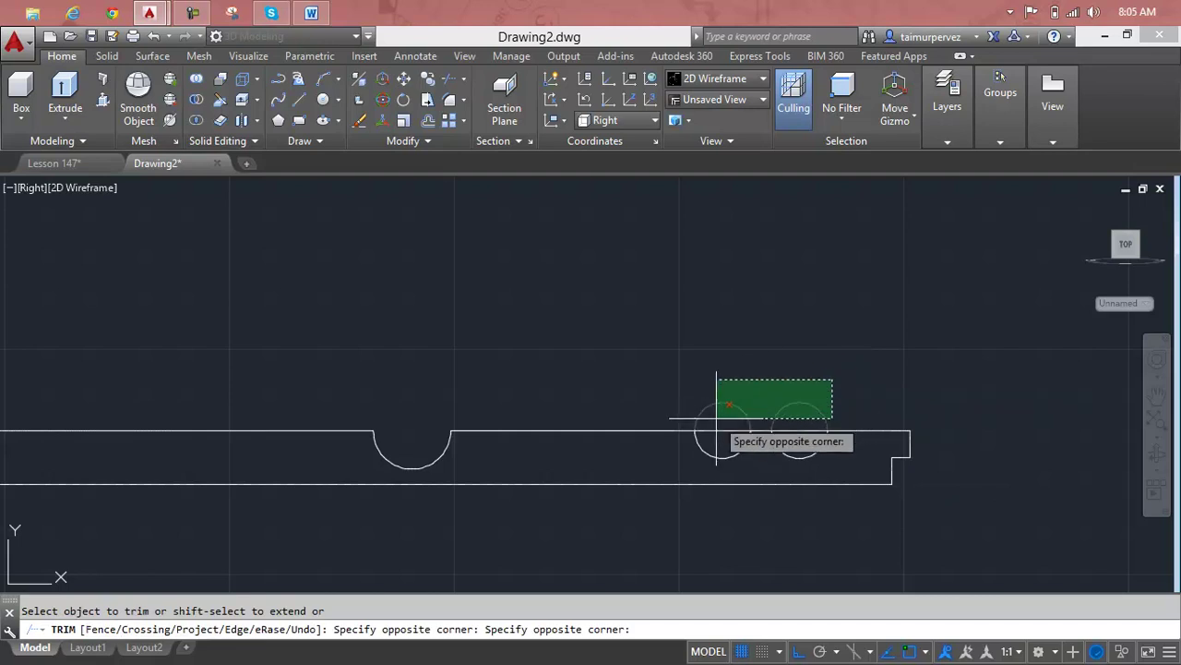
left_click(718, 428)
scroll(796, 428, "down", 2)
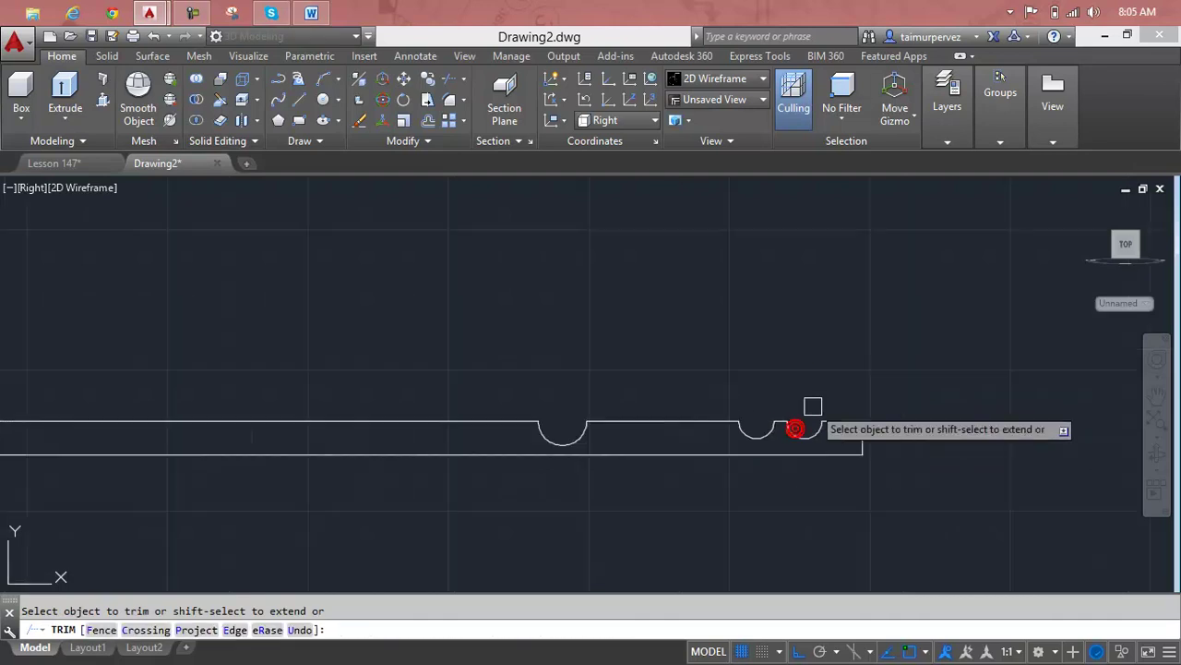
scroll(803, 406, "down", 6)
key("Escape")
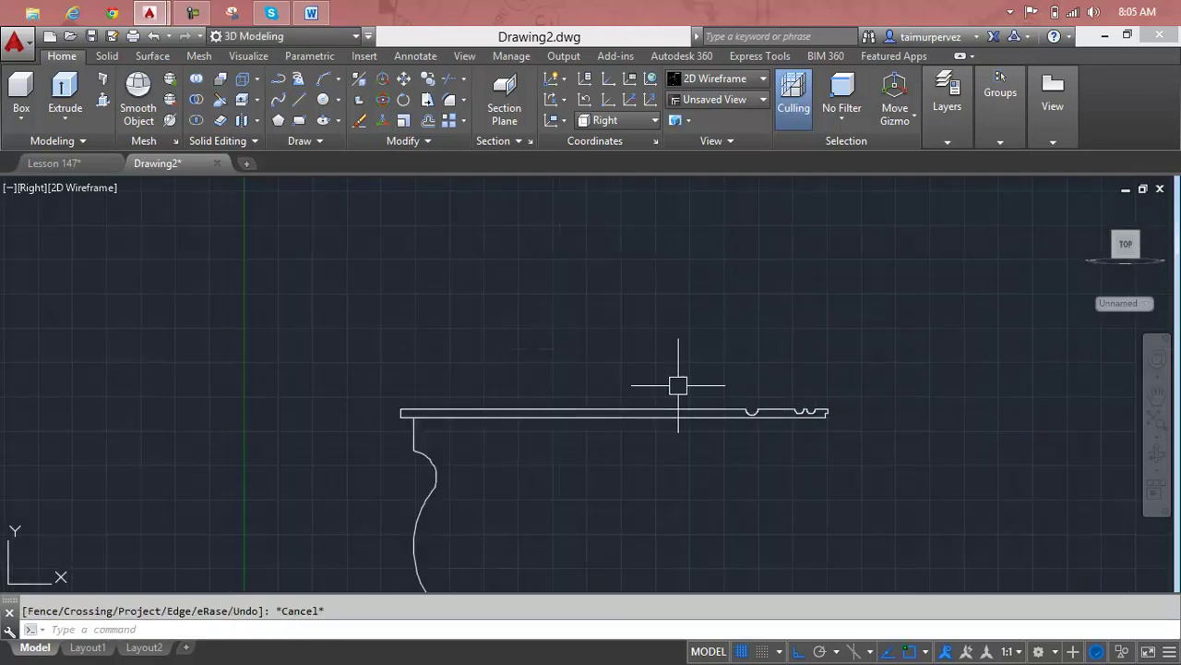
scroll(612, 395, "down", 3)
middle_click_drag(614, 409, 741, 363)
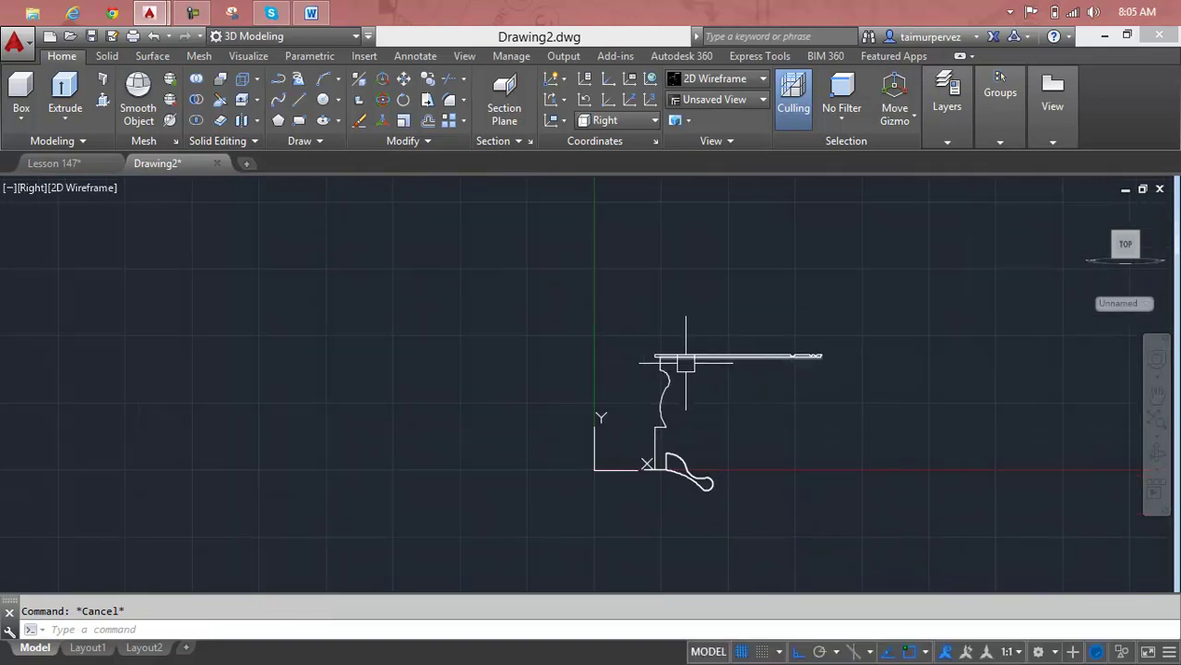
Step: Select all the tabletop profile pieces for REVOLVE
scroll(686, 362, "up", 4)
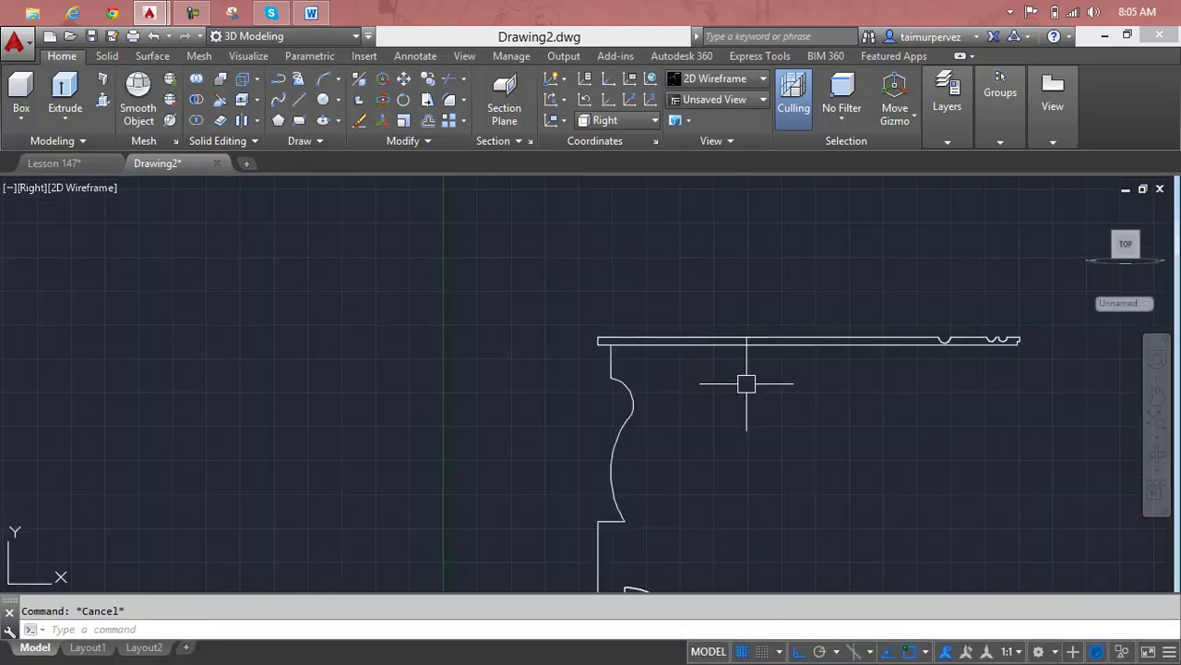
type("rev")
key("Return")
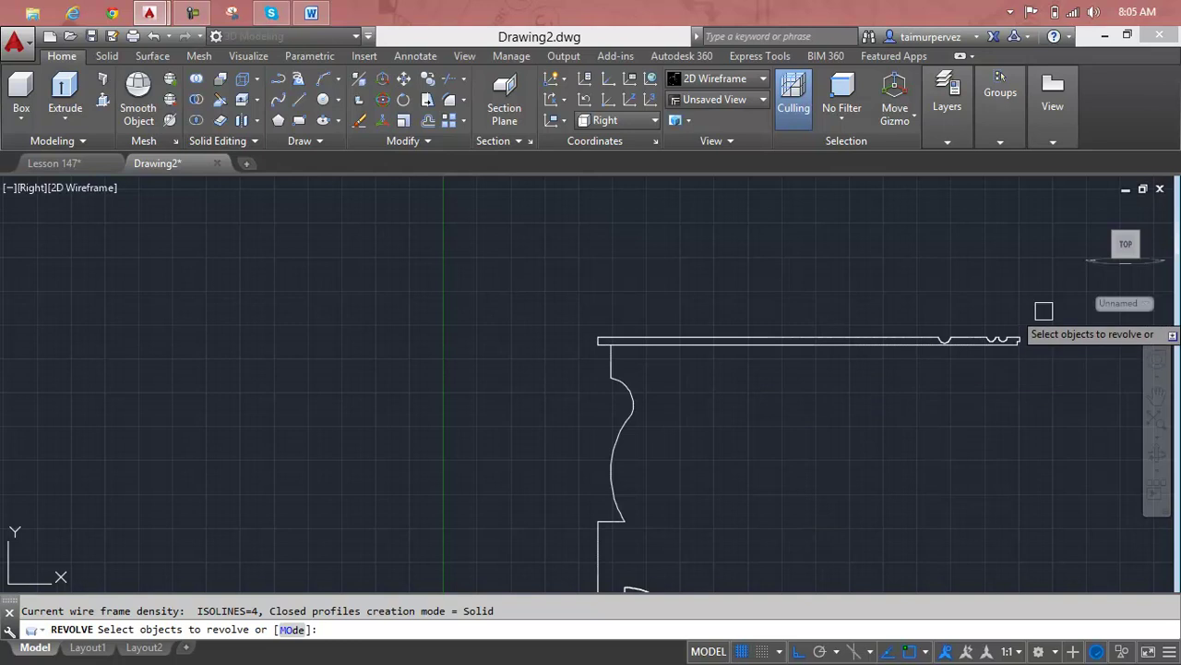
left_click(1043, 312)
left_click(688, 386)
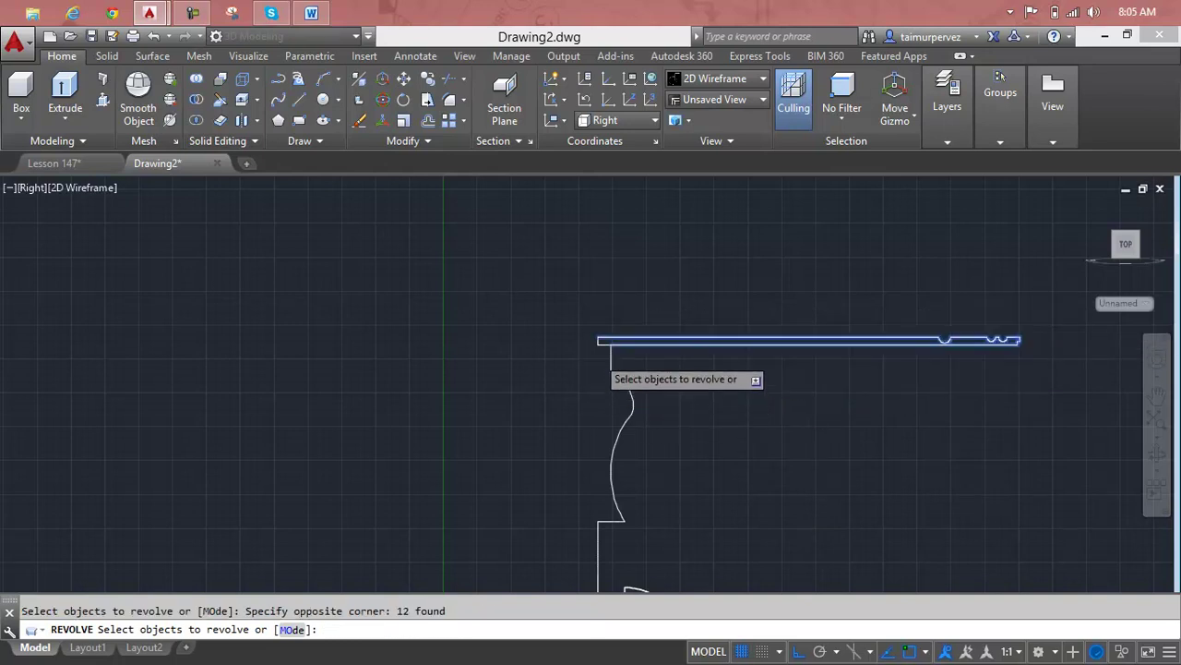
scroll(601, 360, "up", 5)
left_click(602, 312)
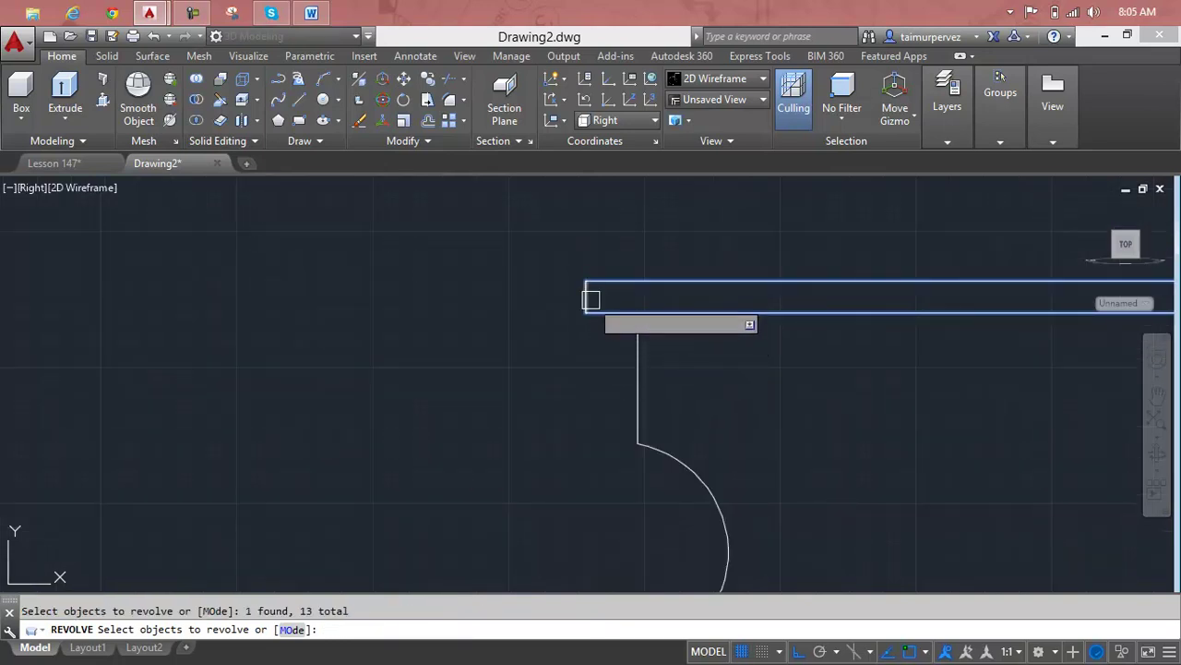
key("Return")
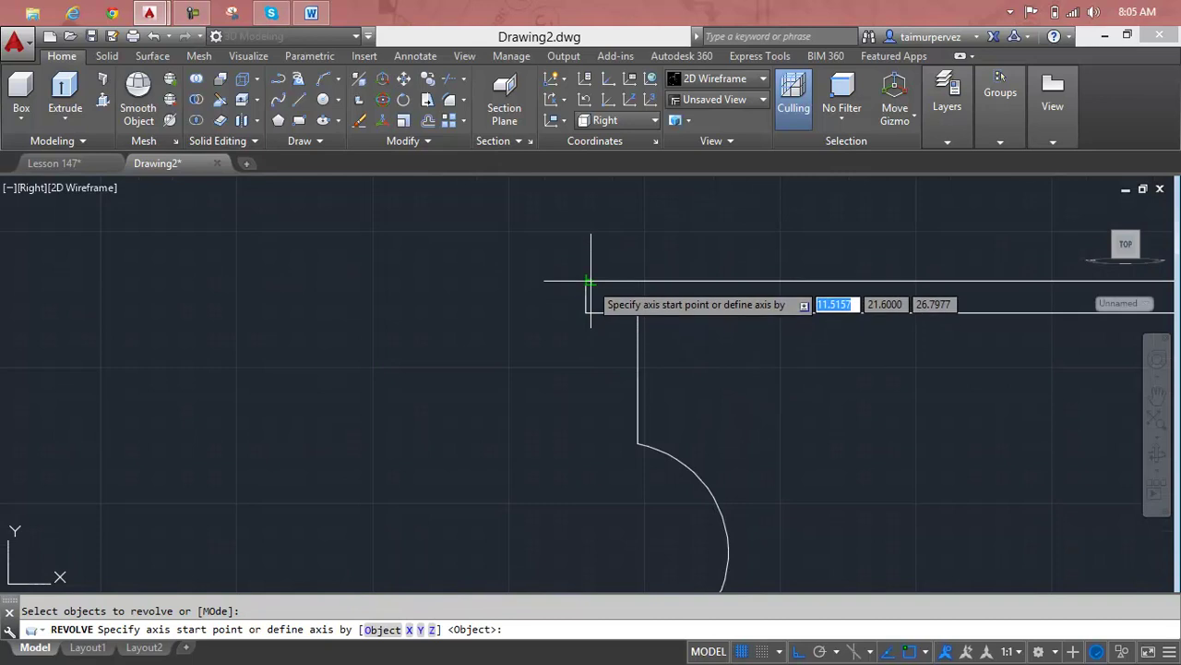
Step: Set the axis down the stem centreline and accept a full 360° revolution
left_click(588, 281)
scroll(554, 415, "down", 4)
mouse_move(565, 450)
middle_mouse_down()
mouse_move(580, 485)
mouse_move(585, 274)
middle_mouse_up()
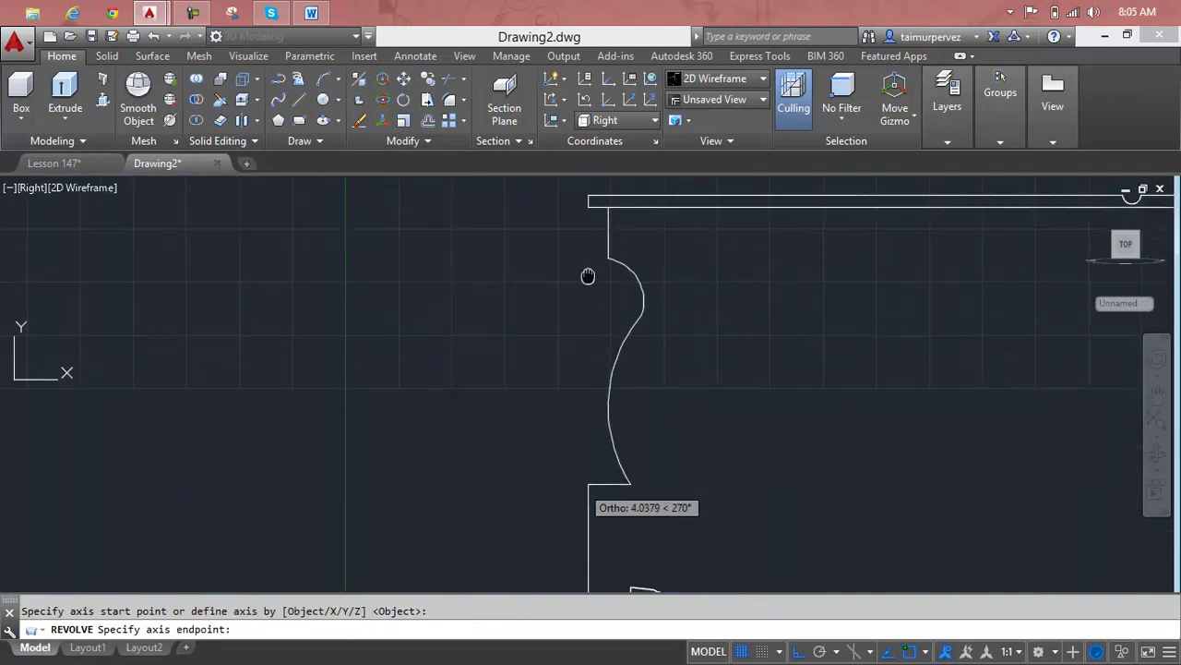
left_click(590, 476)
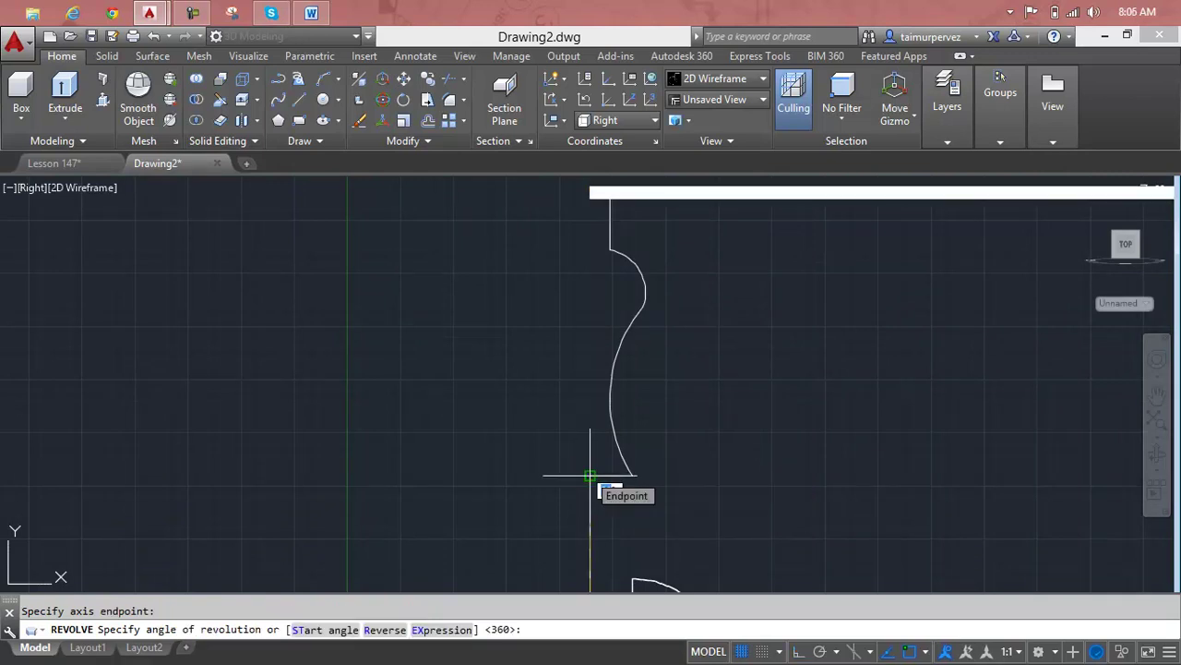
key("Return")
scroll(588, 474, "down", 3)
scroll(689, 351, "down", 3)
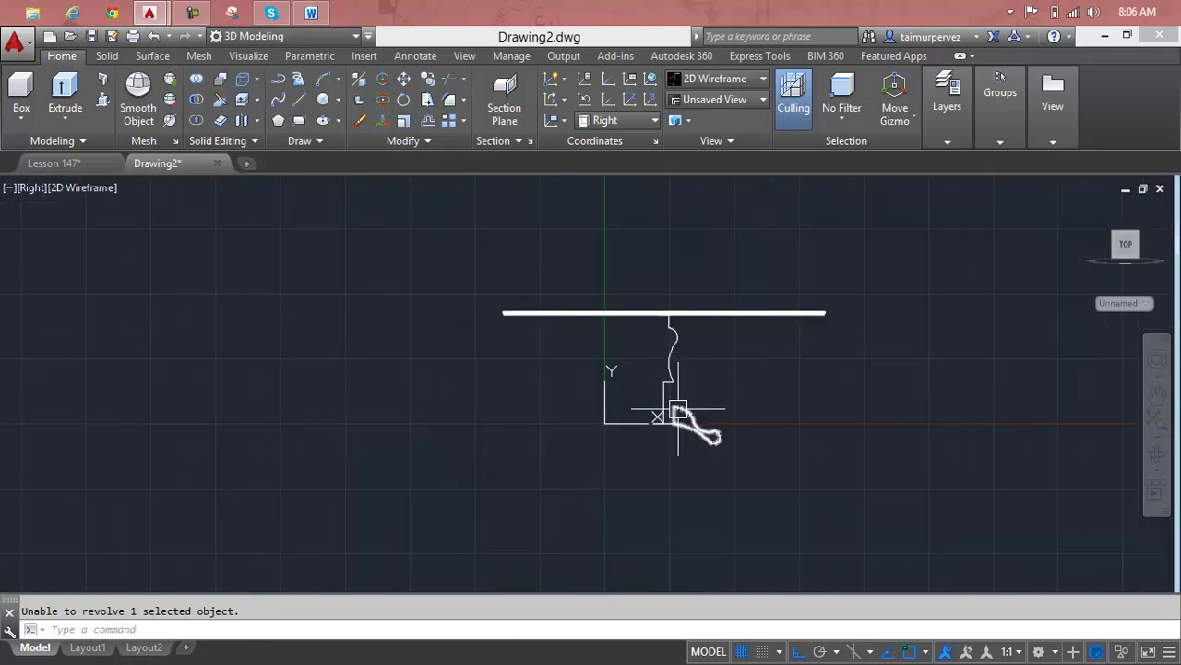
Step: Select the stem profile for REVOLVE
scroll(678, 415, "up", 4)
scroll(691, 363, "up", 3)
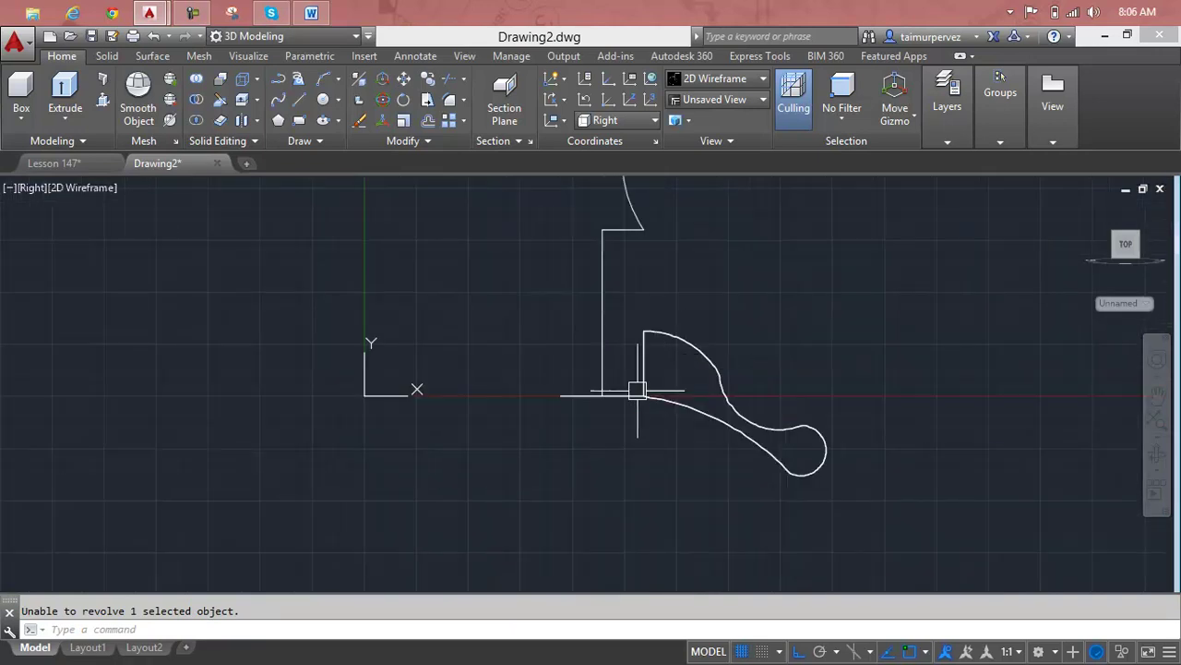
scroll(835, 249, "down", 2)
scroll(678, 288, "down", 1)
scroll(685, 332, "down", 1)
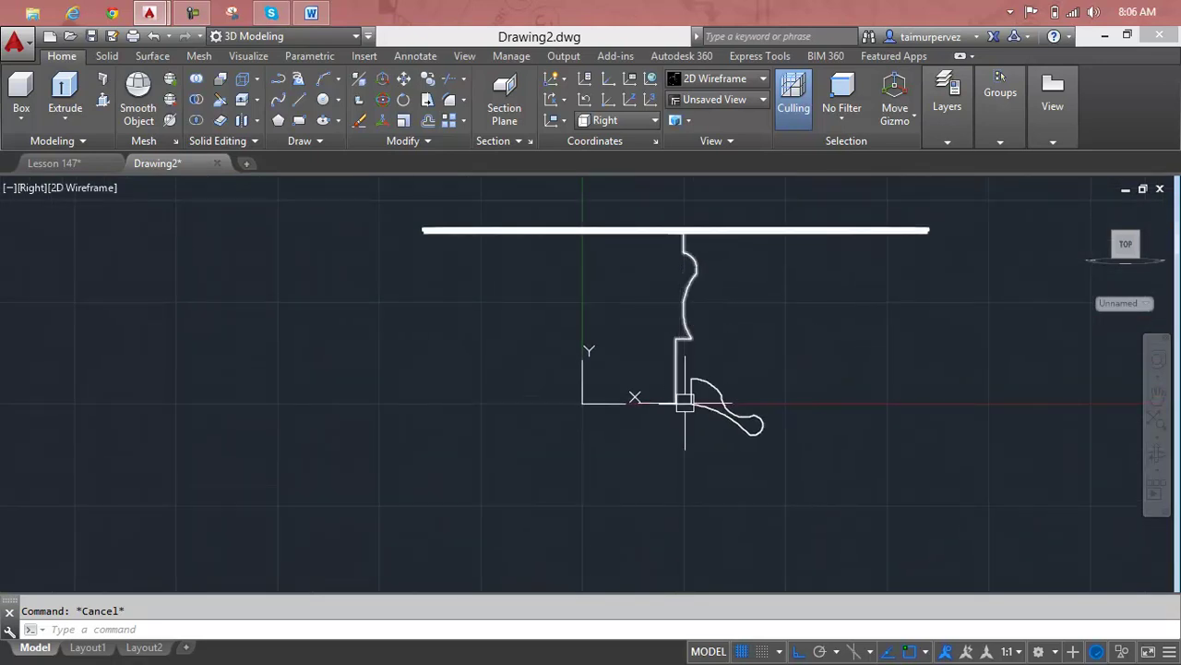
scroll(683, 401, "up", 2)
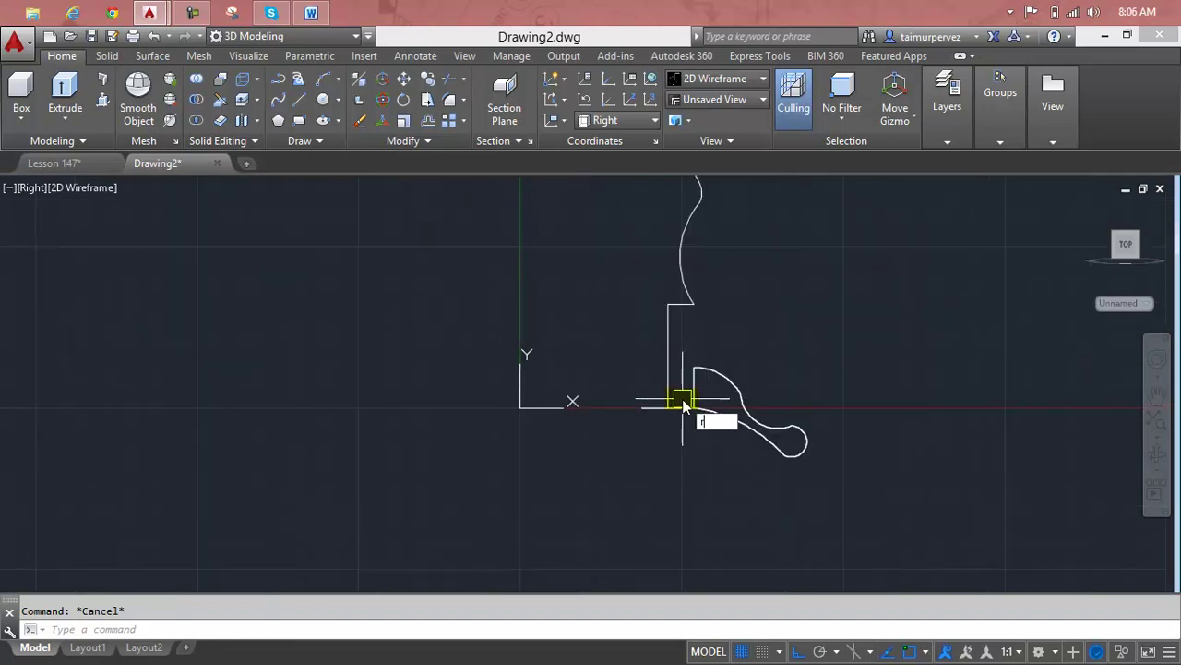
type("e")
key("Return")
left_click(673, 392)
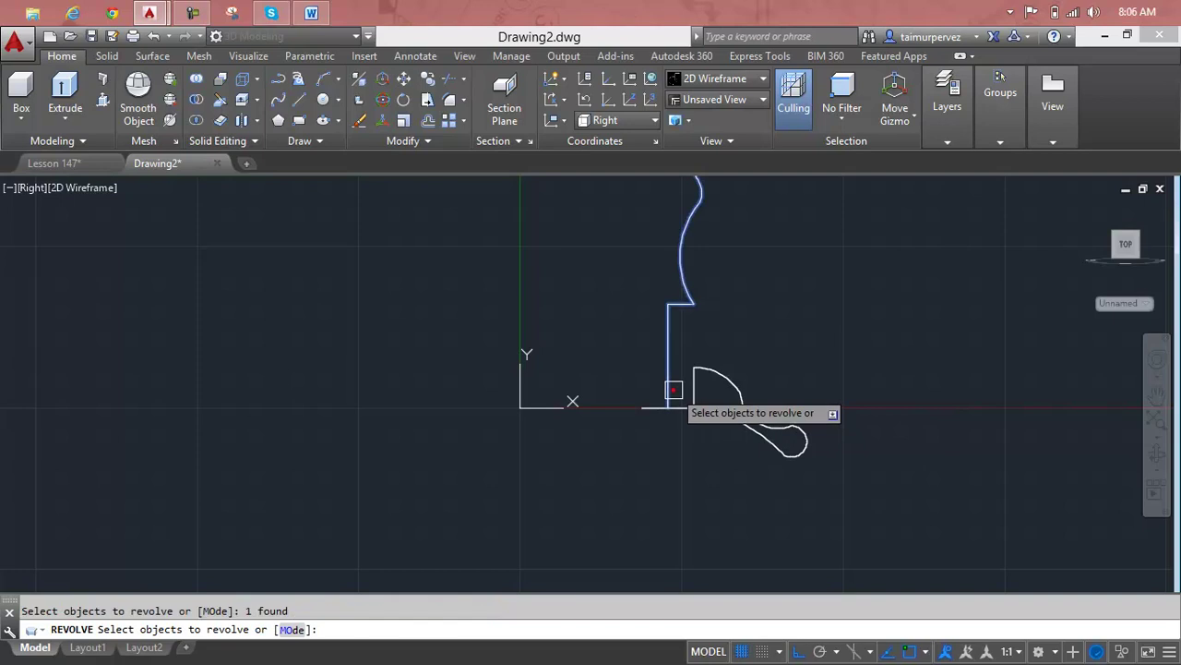
scroll(674, 390, "down", 1)
key("Return")
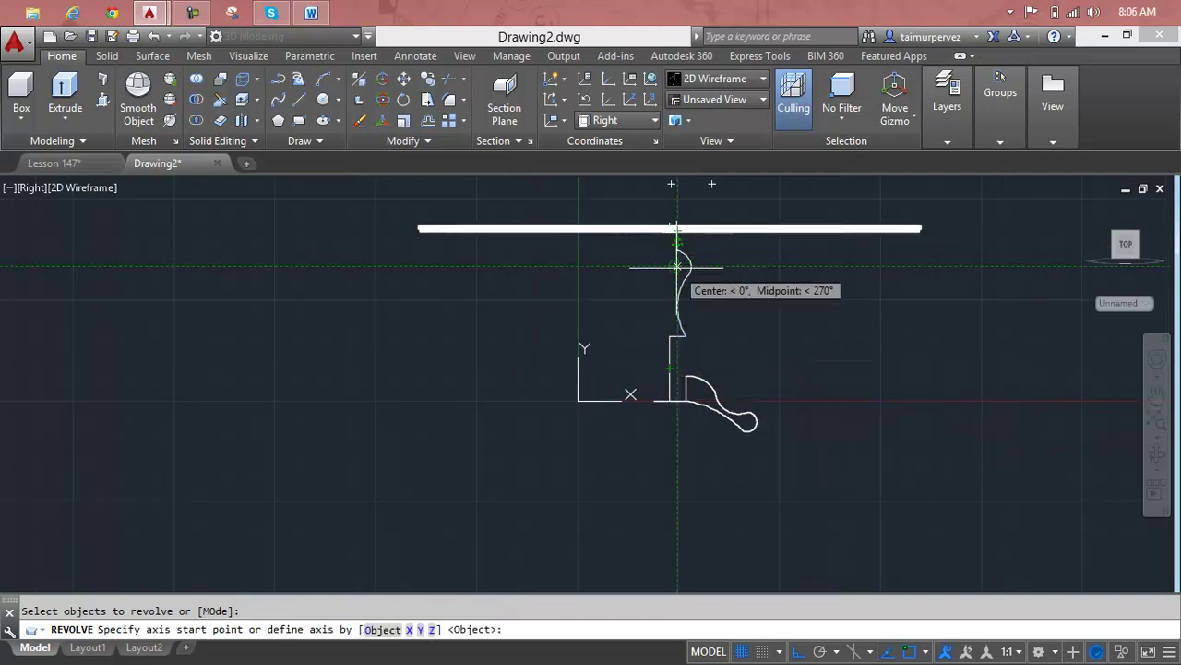
Step: Revolve it 360° about a vertical axis from its lower end up the centreline
left_click(670, 337)
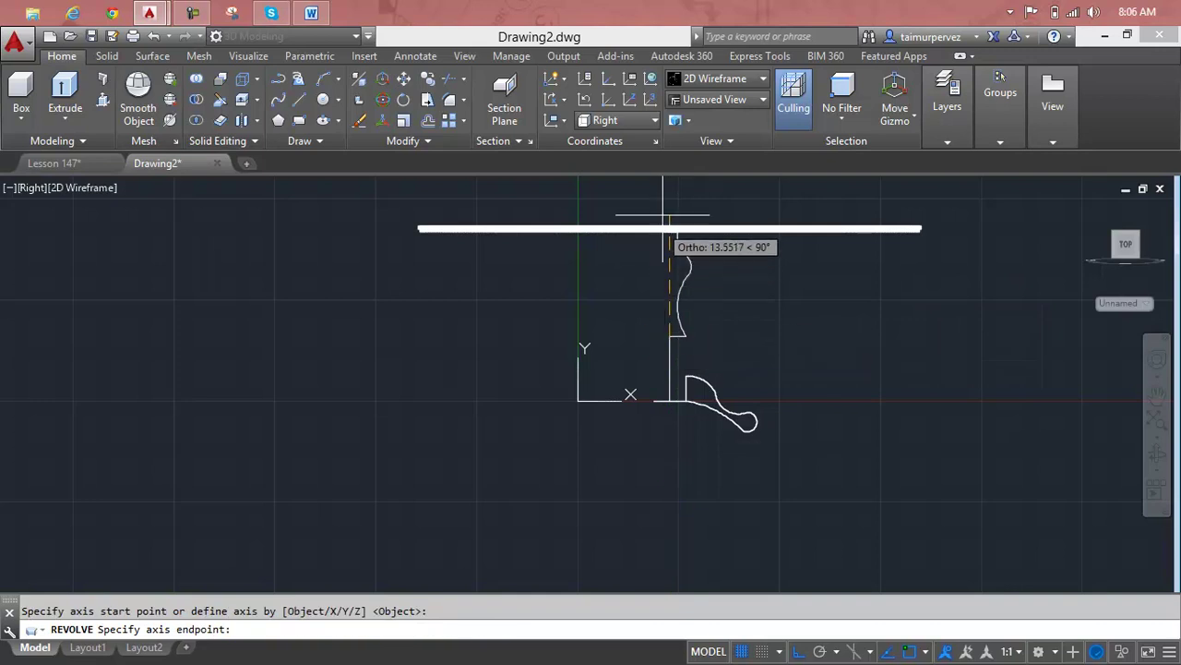
left_click(663, 194)
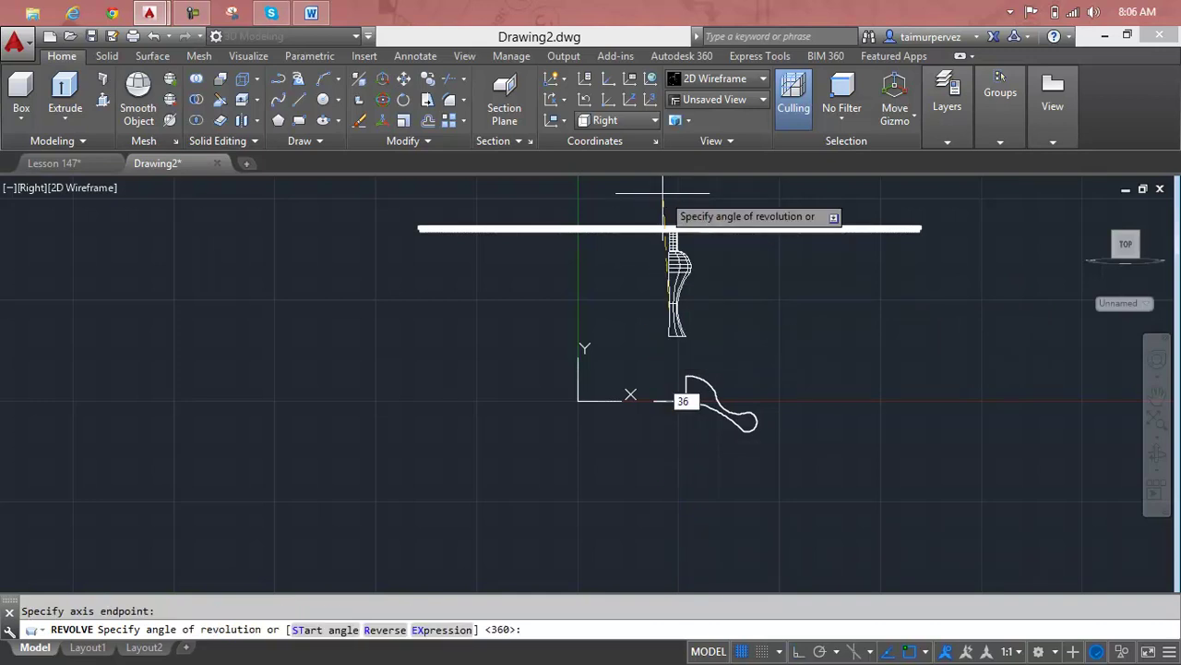
type("0")
key("Return")
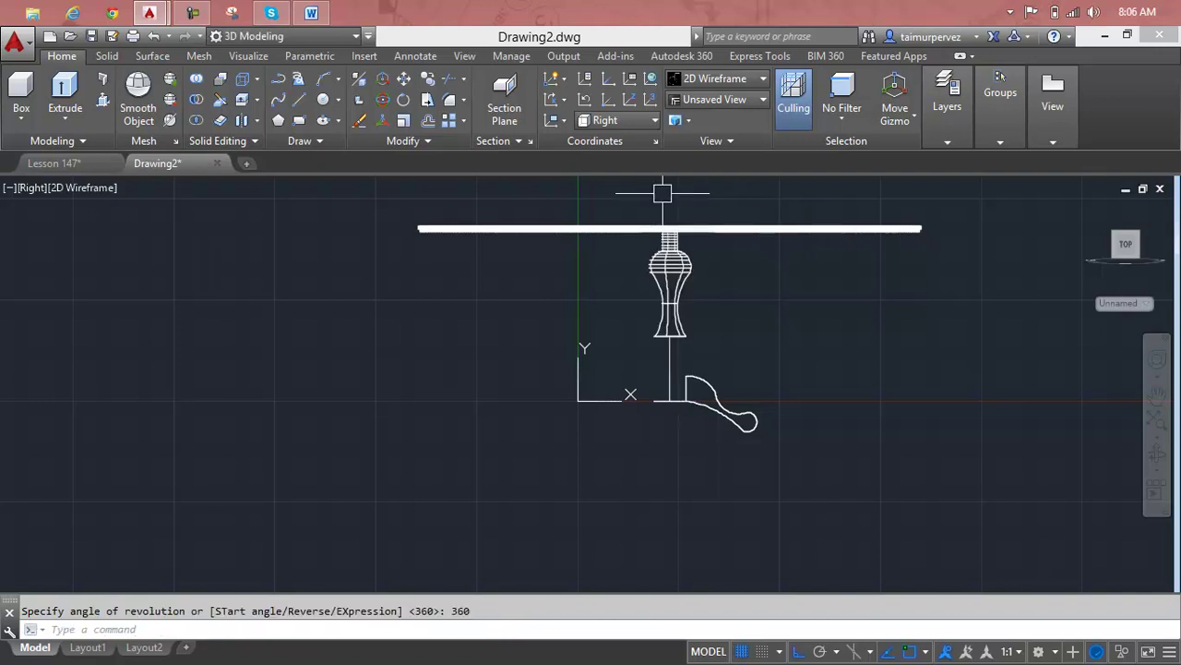
scroll(681, 388, "up", 2)
key("Escape")
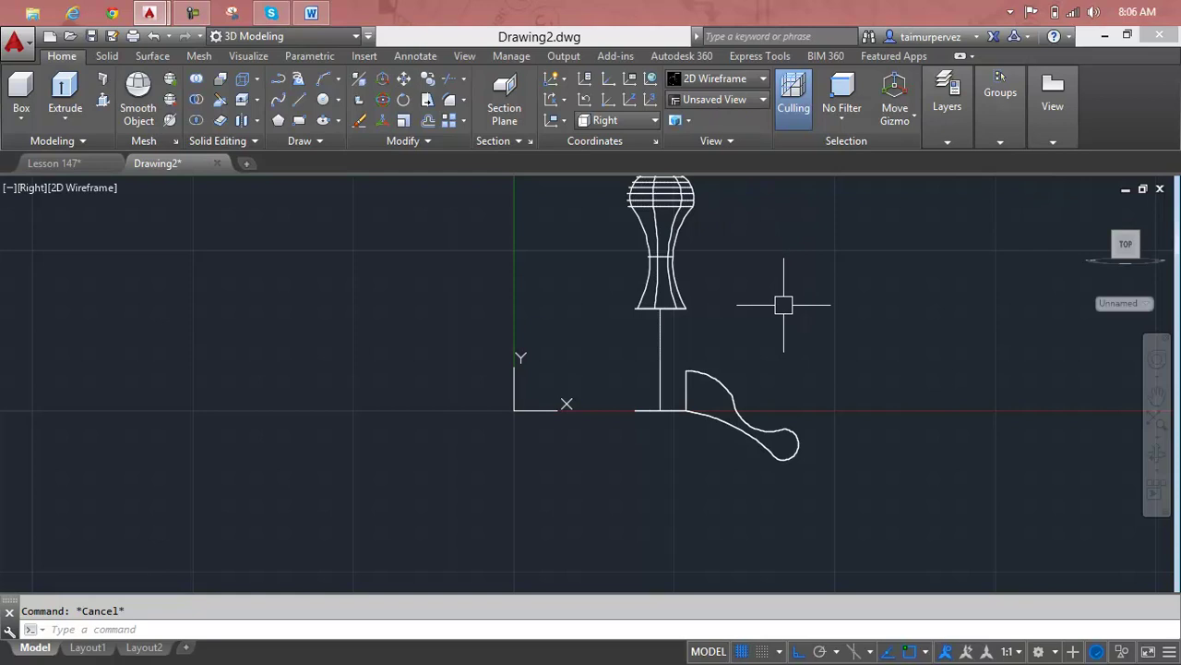
Step: Orbit and zoom to inspect the revolved tabletop, stem and the curved foot profile below
middle_click_drag(788, 290, 748, 450, "shift")
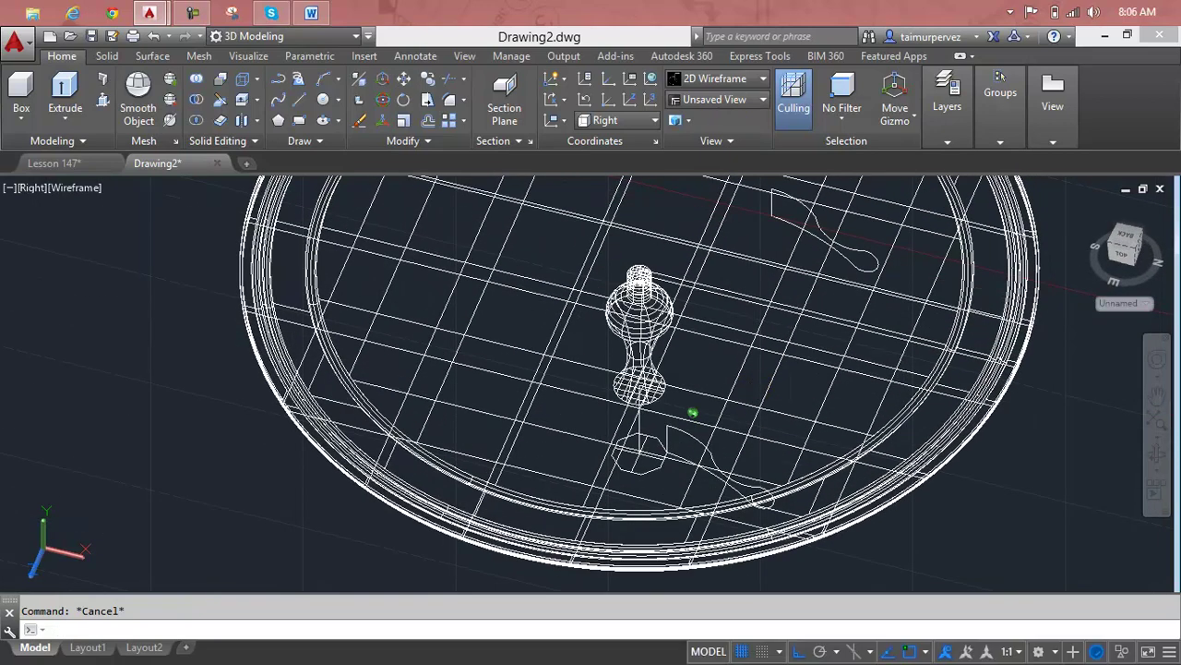
scroll(747, 499, "up", 3)
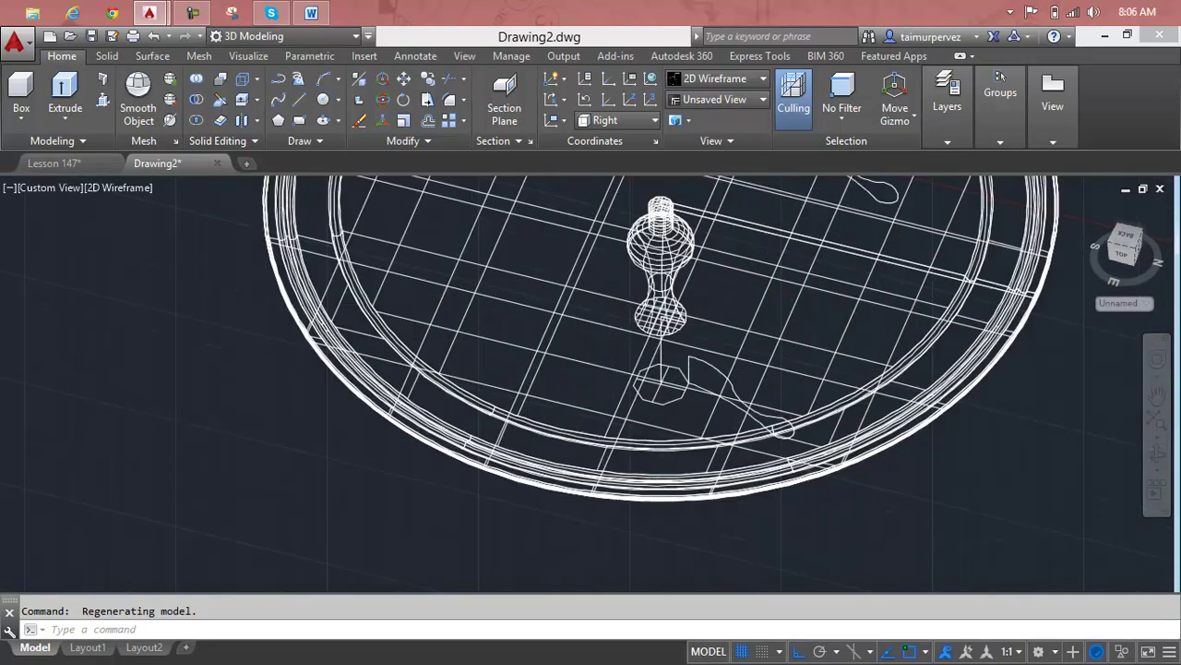
scroll(695, 451, "up", 3)
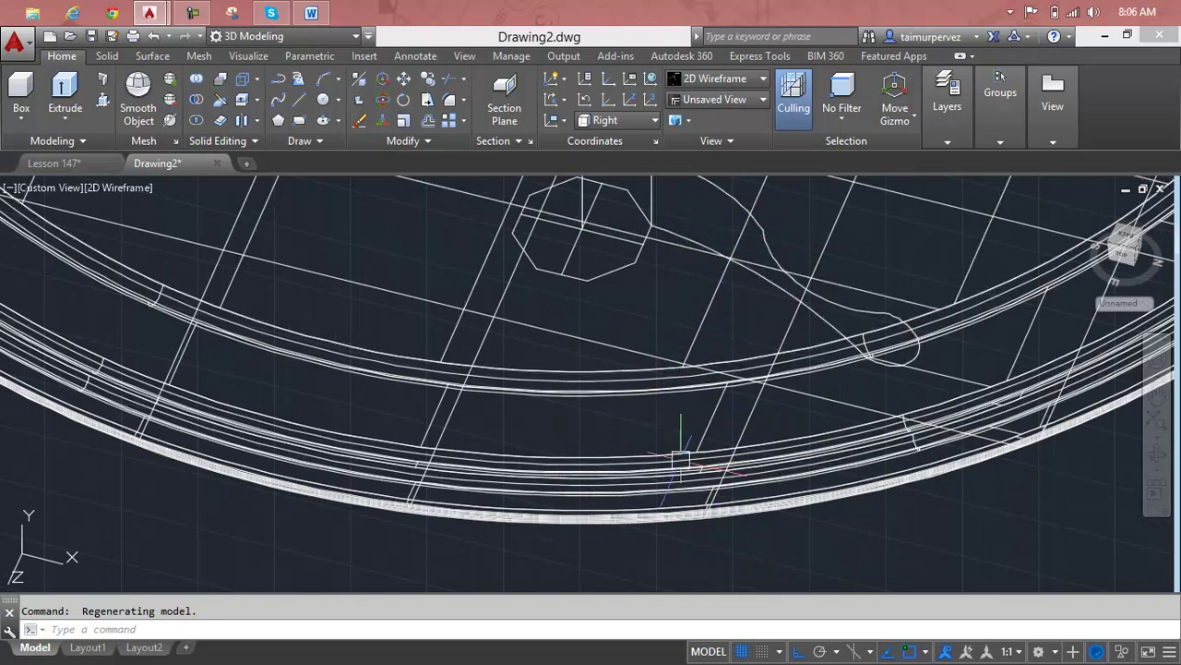
middle_click_drag(694, 536, 694, 478, "shift")
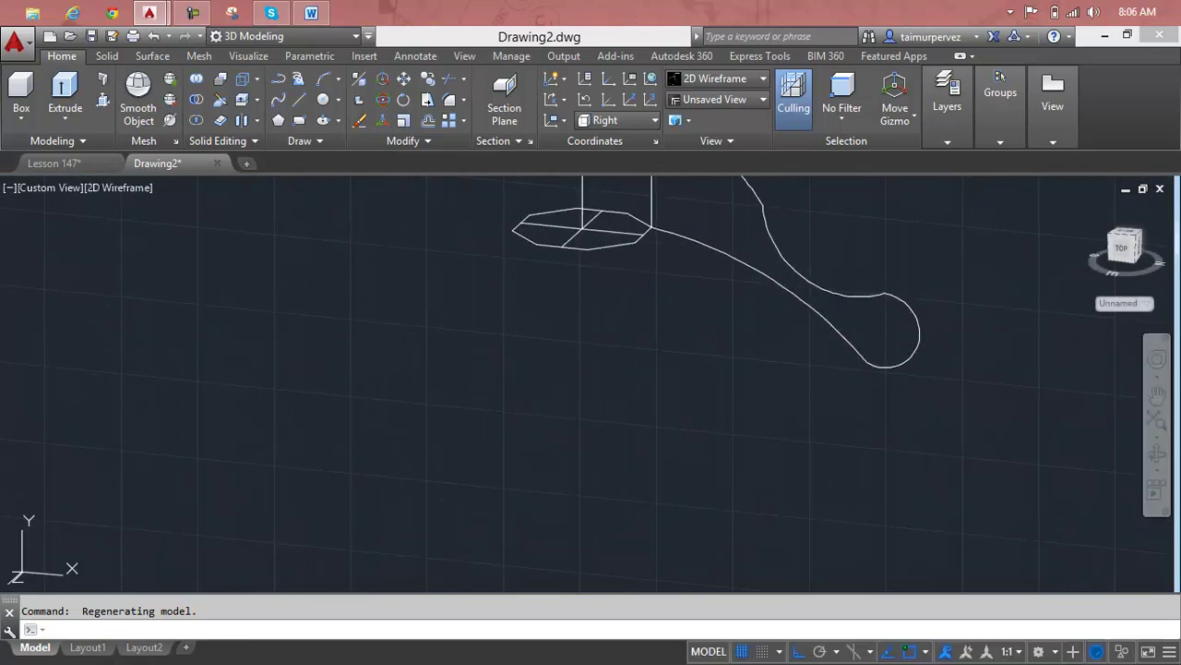
mouse_move(674, 240)
middle_mouse_down("shift")
mouse_move(689, 231)
mouse_move(673, 364)
middle_mouse_up("shift")
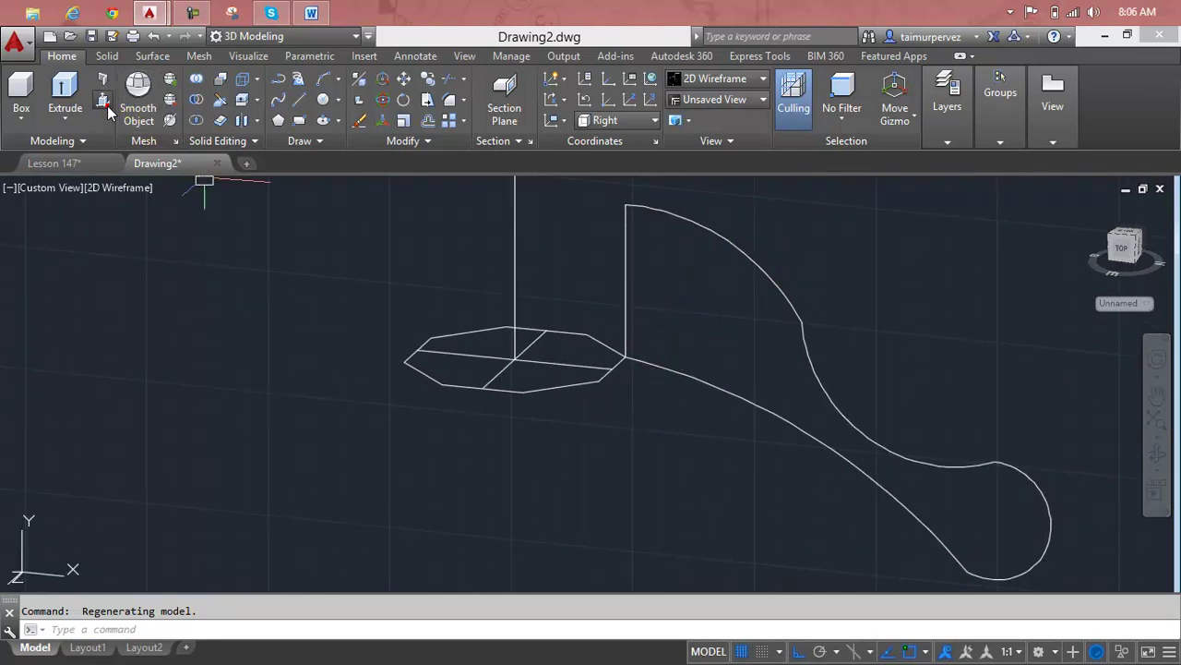
Step: Press-pull the curved foot profile into a trial solid
left_click(103, 102)
left_click(716, 242)
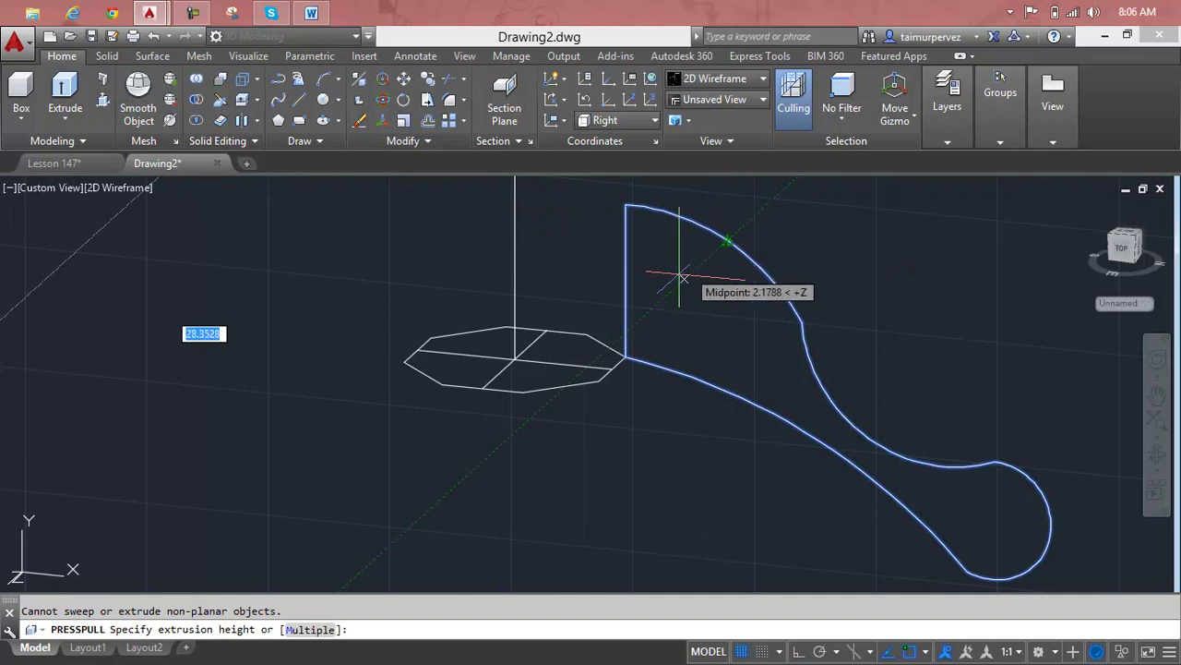
left_click(631, 208)
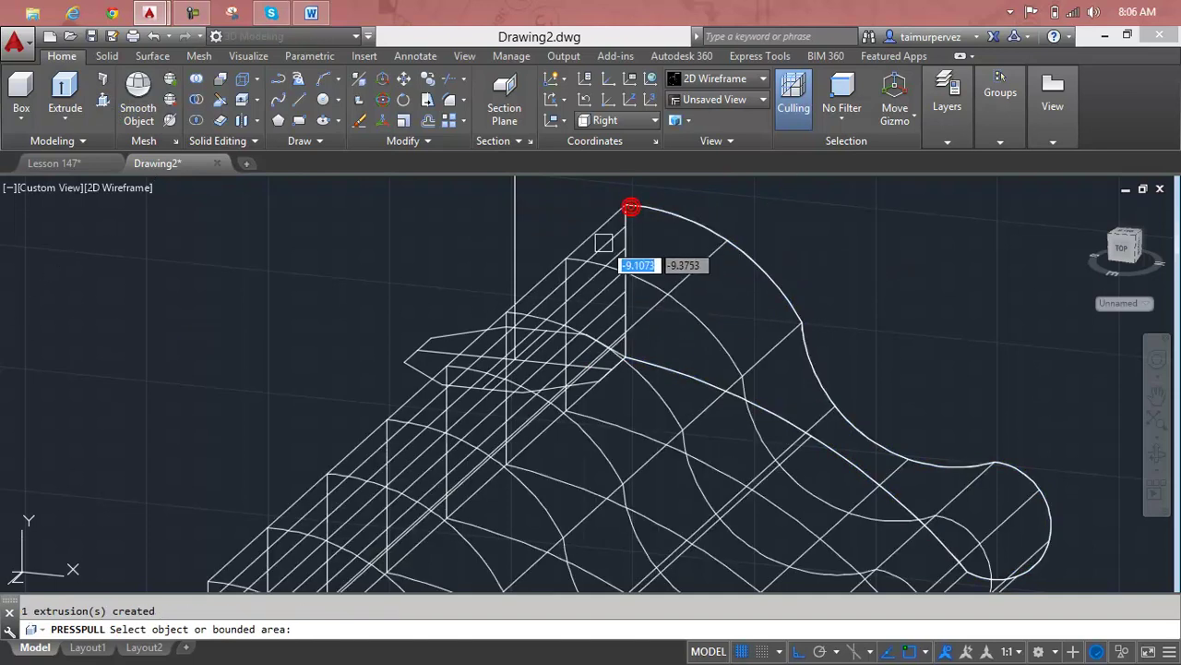
scroll(559, 374, "down", 3)
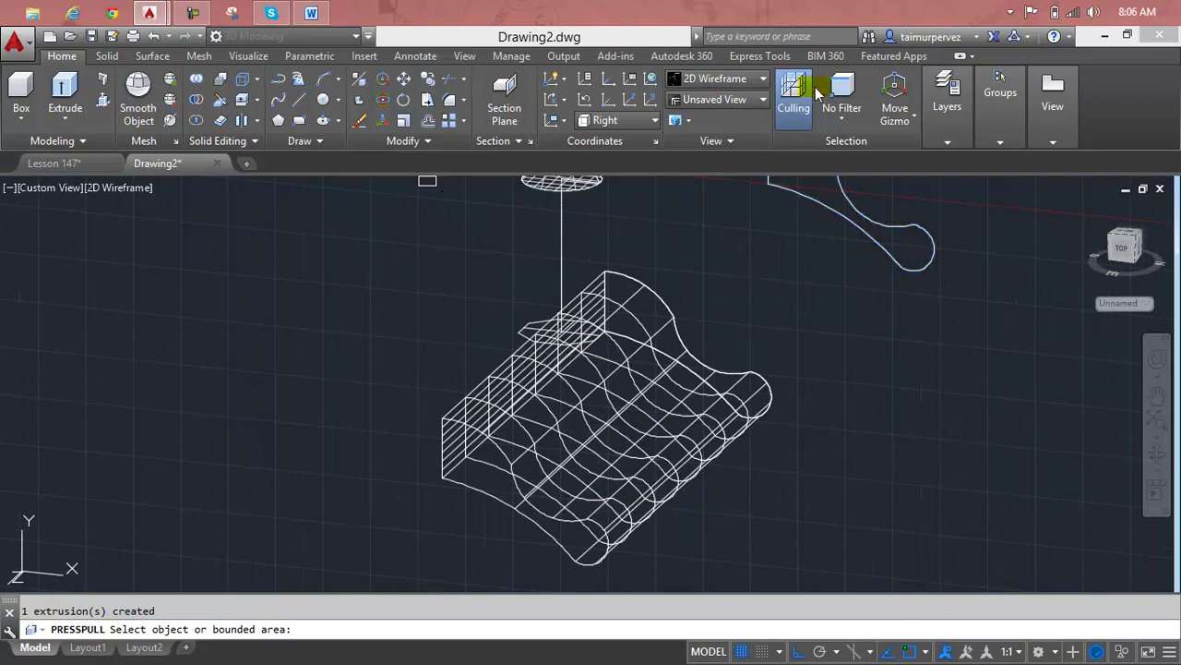
Step: Switch to the Realistic visual style and delete the trial foot solid
left_click(719, 82)
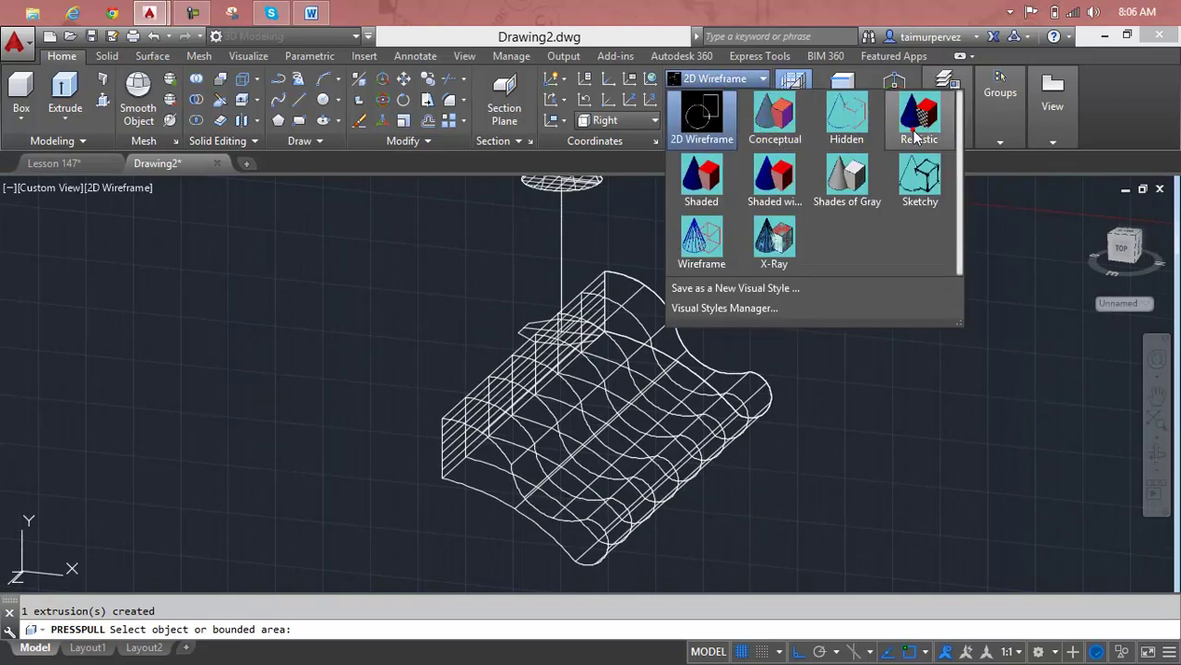
left_click(916, 129)
left_click(591, 431)
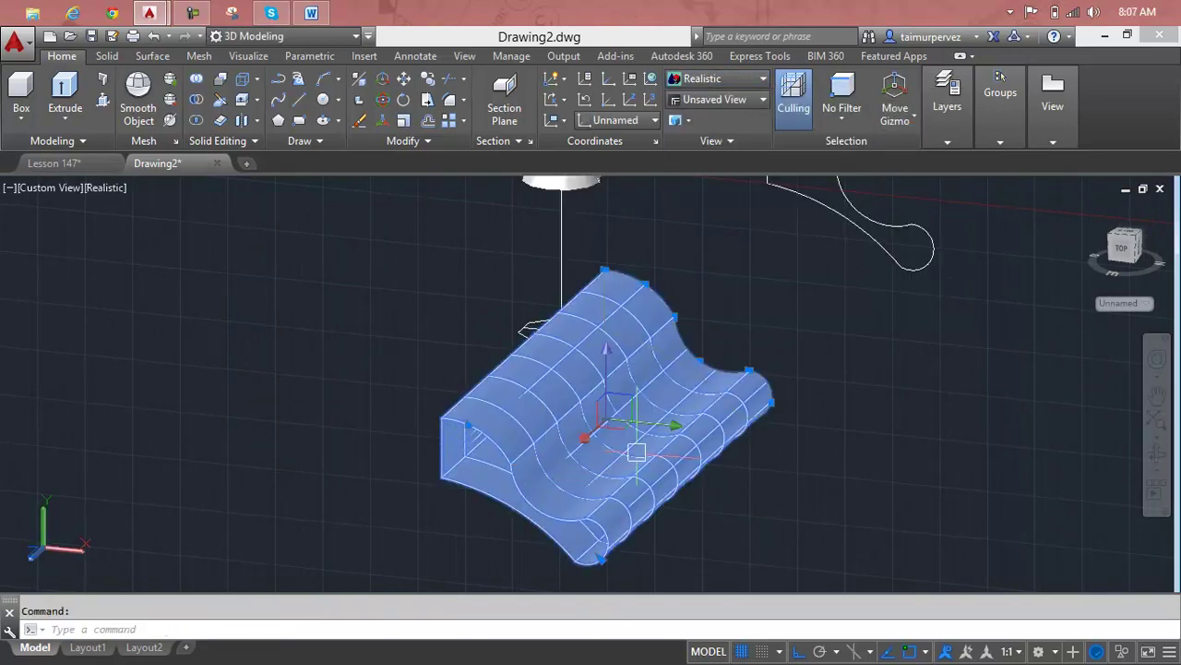
key("Delete")
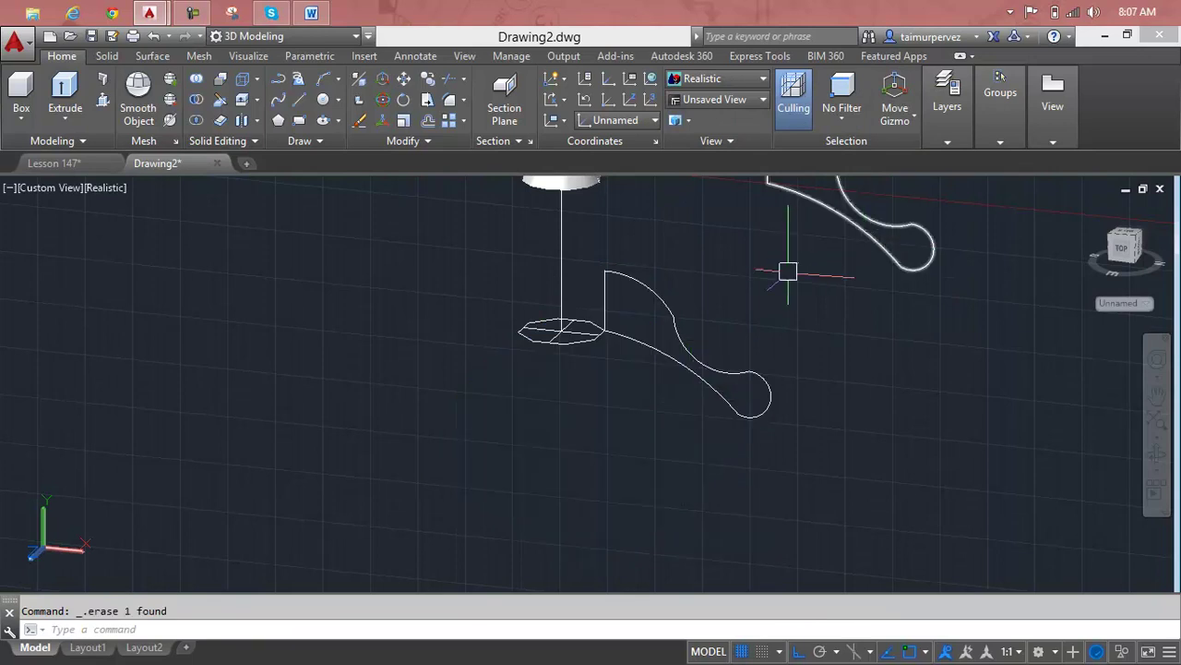
Step: Delete the old foot profile curve lying at the octagon
left_click(696, 359)
key("Delete")
mouse_move(696, 359)
middle_mouse_down("shift")
mouse_move(735, 332)
mouse_move(704, 328)
middle_mouse_up("shift")
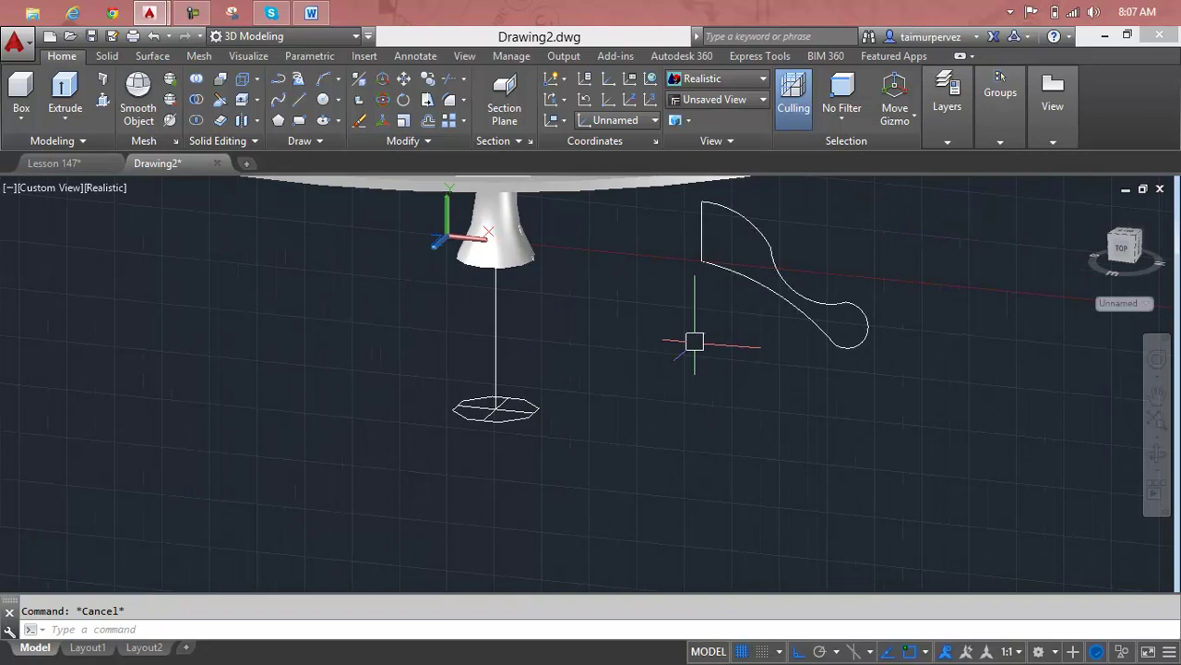
type("m")
Step: Move the remaining foot profile so its corner sits on the octagon's corner
key("Return")
left_click(858, 237)
left_click(767, 314)
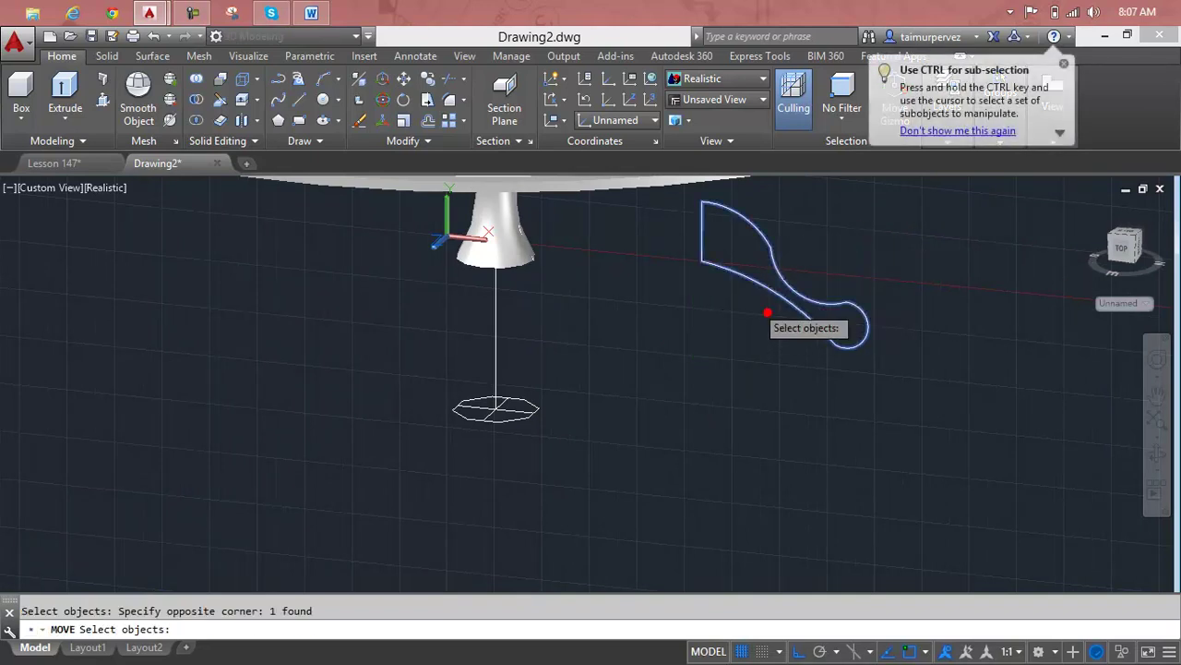
key("Return")
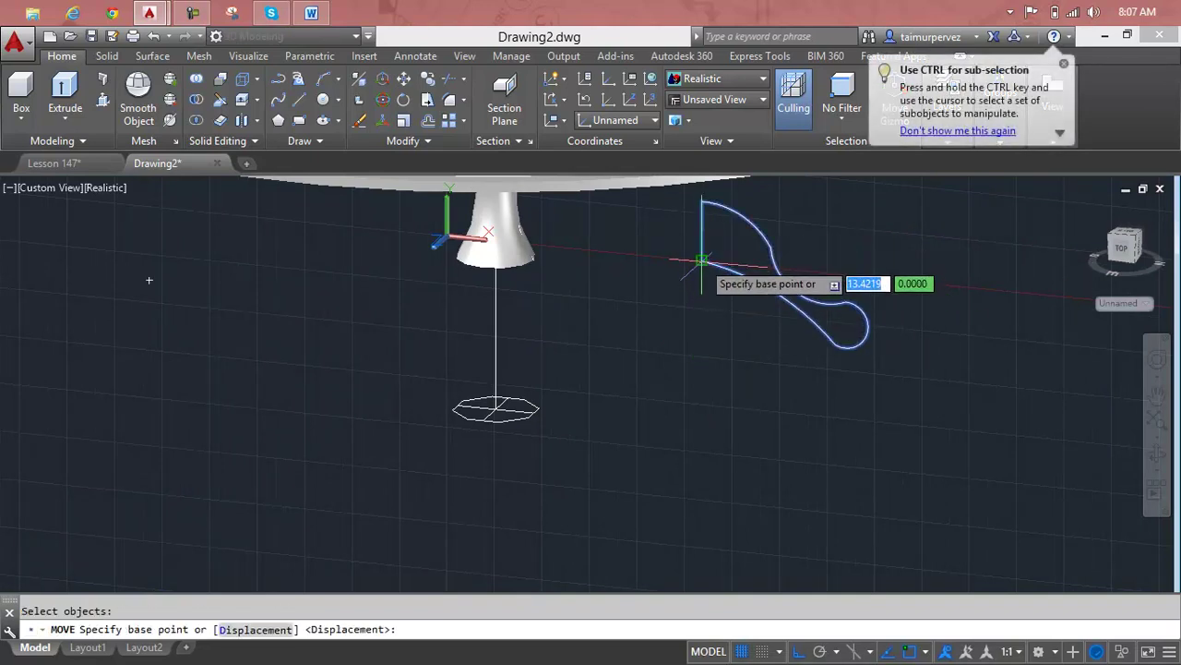
left_click(702, 261)
scroll(489, 406, "up", 2)
scroll(512, 392, "up", 1)
scroll(531, 385, "up", 2)
scroll(582, 383, "up", 2)
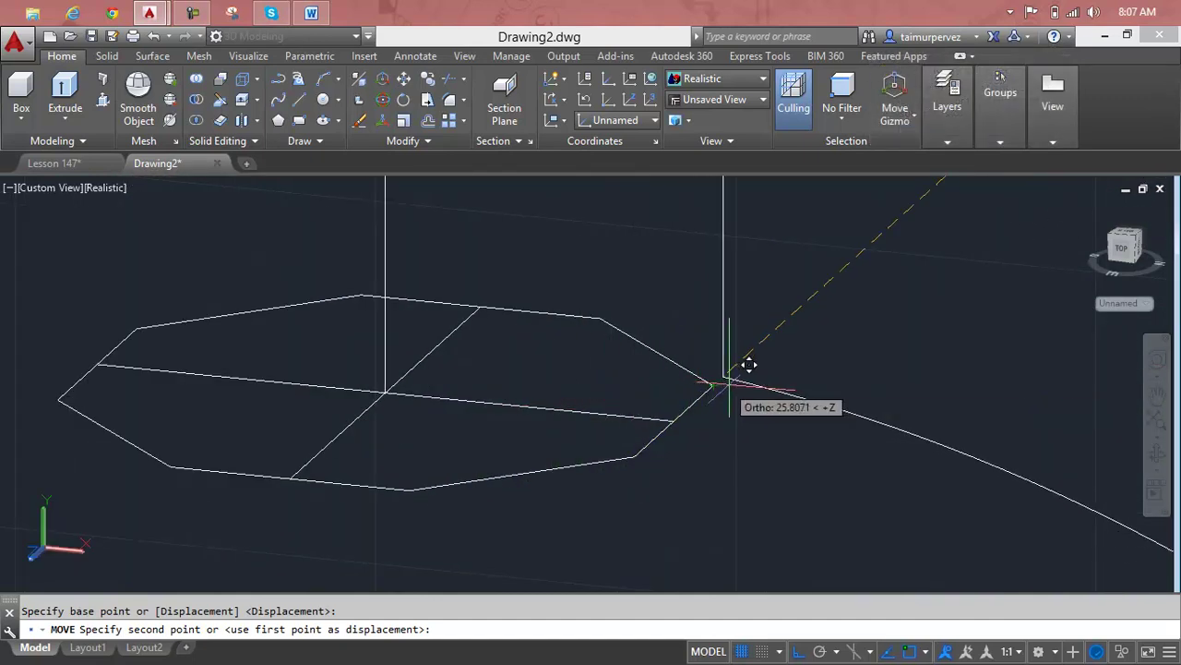
left_click(708, 385)
scroll(748, 365, "down", 2)
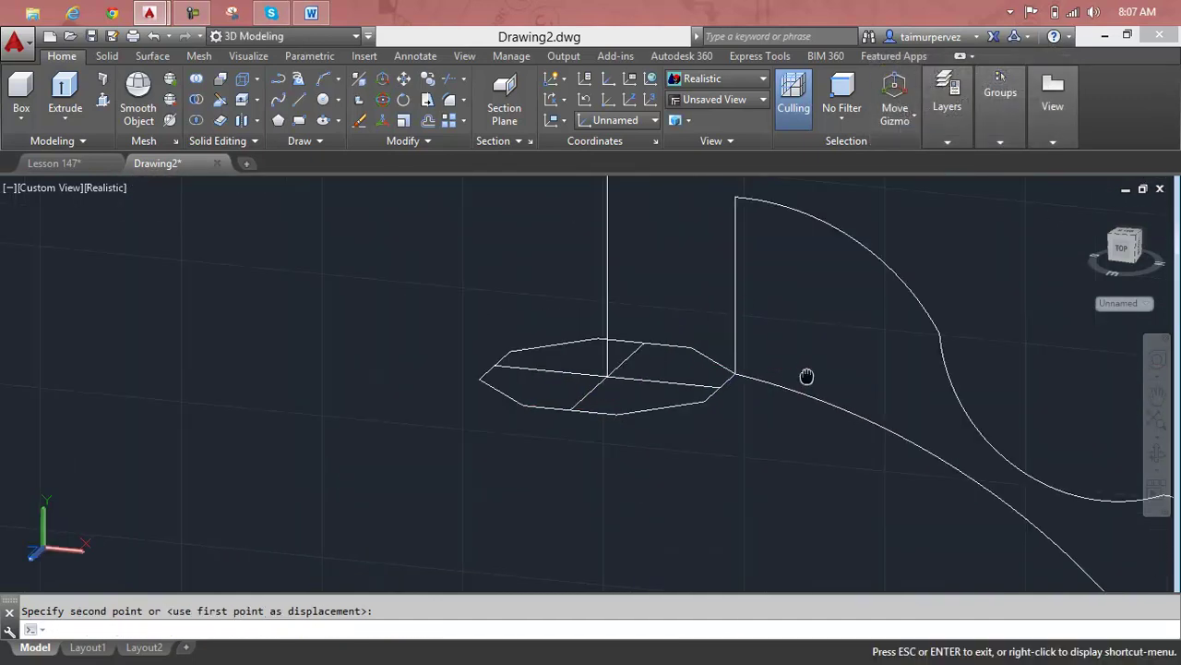
left_click(693, 398)
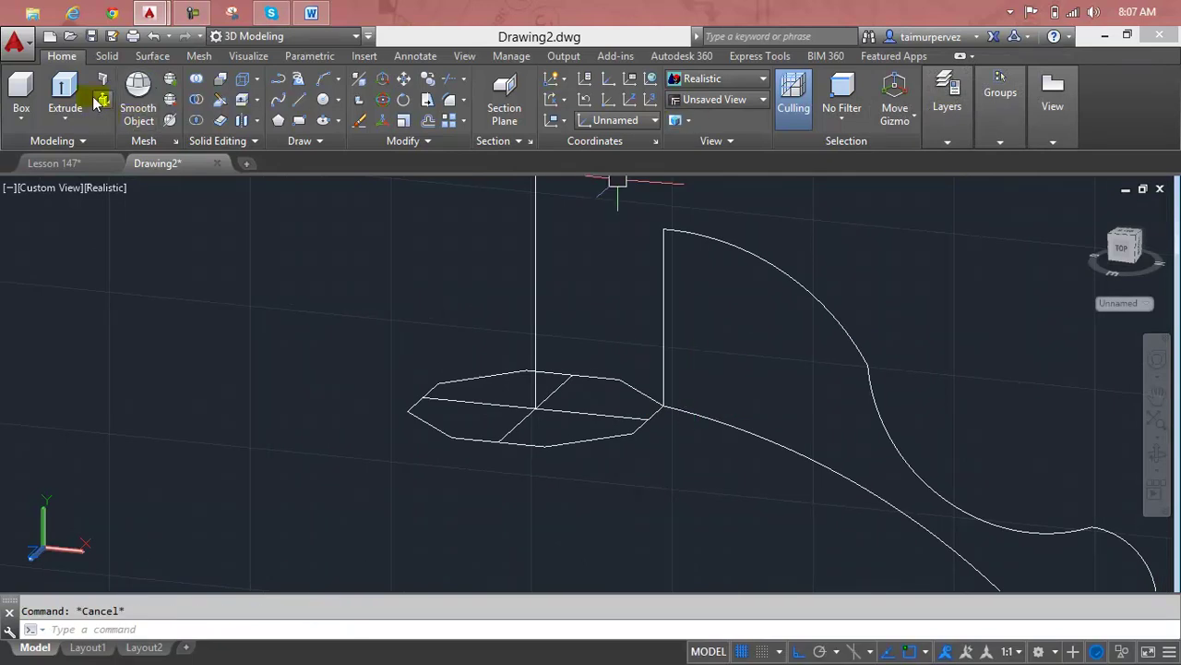
Step: Start extruding the foot profile, then cancel the extrusion
left_click(65, 92)
left_click(795, 270)
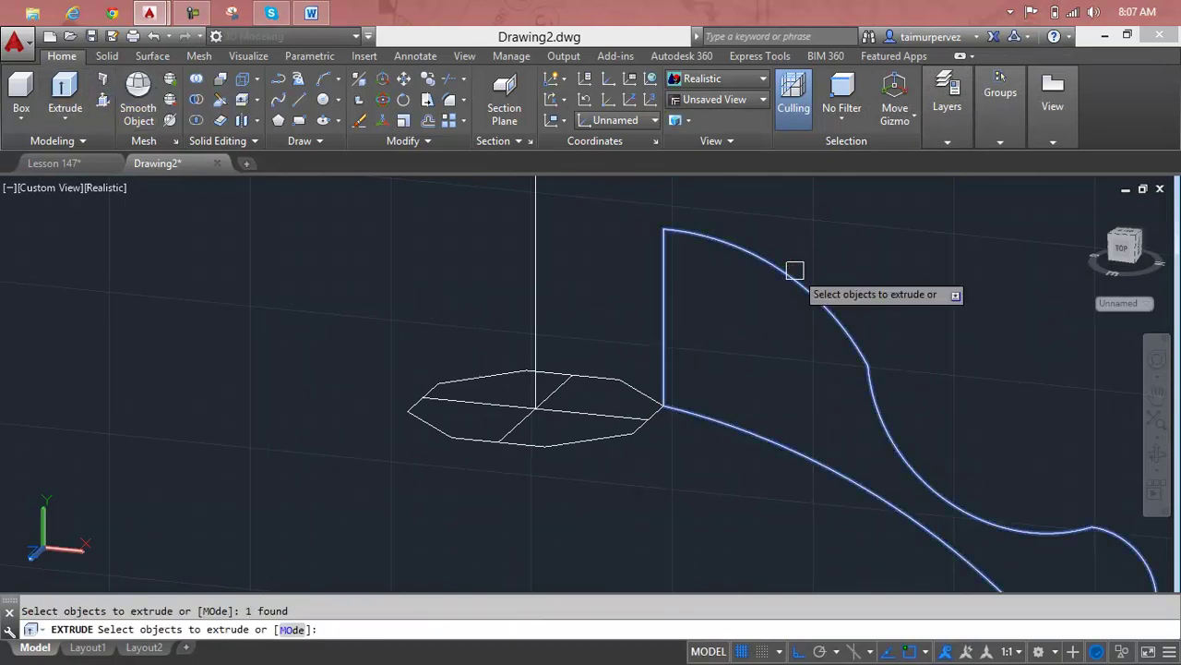
key("Return")
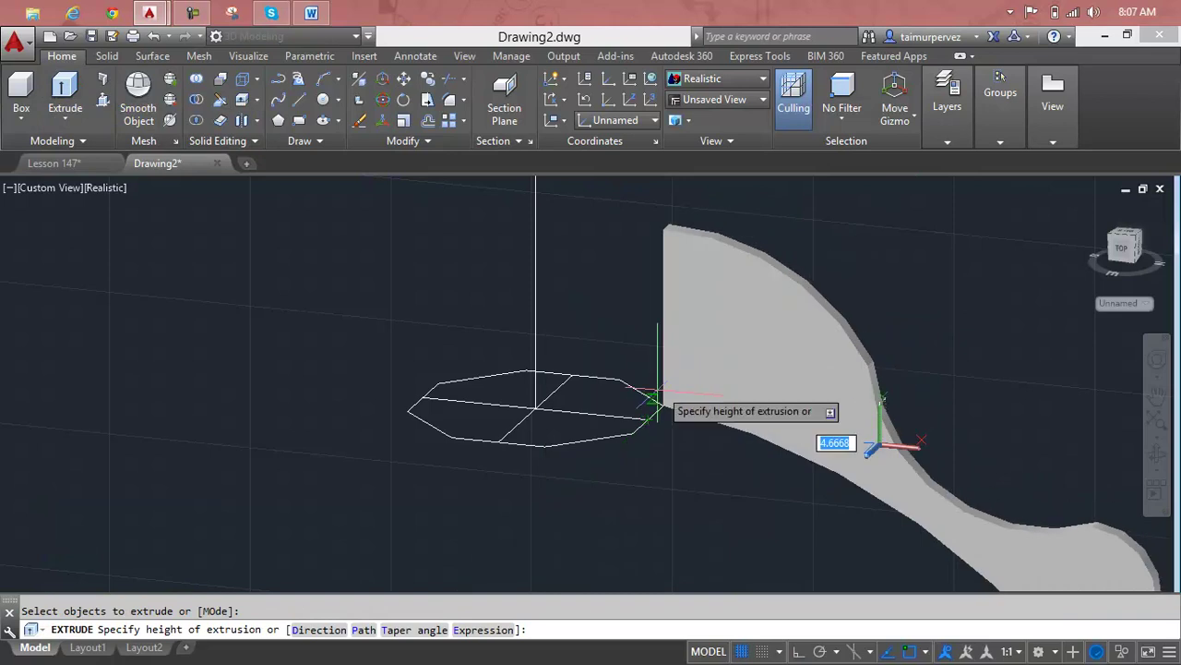
scroll(646, 415, "up", 3)
scroll(643, 417, "up", 1)
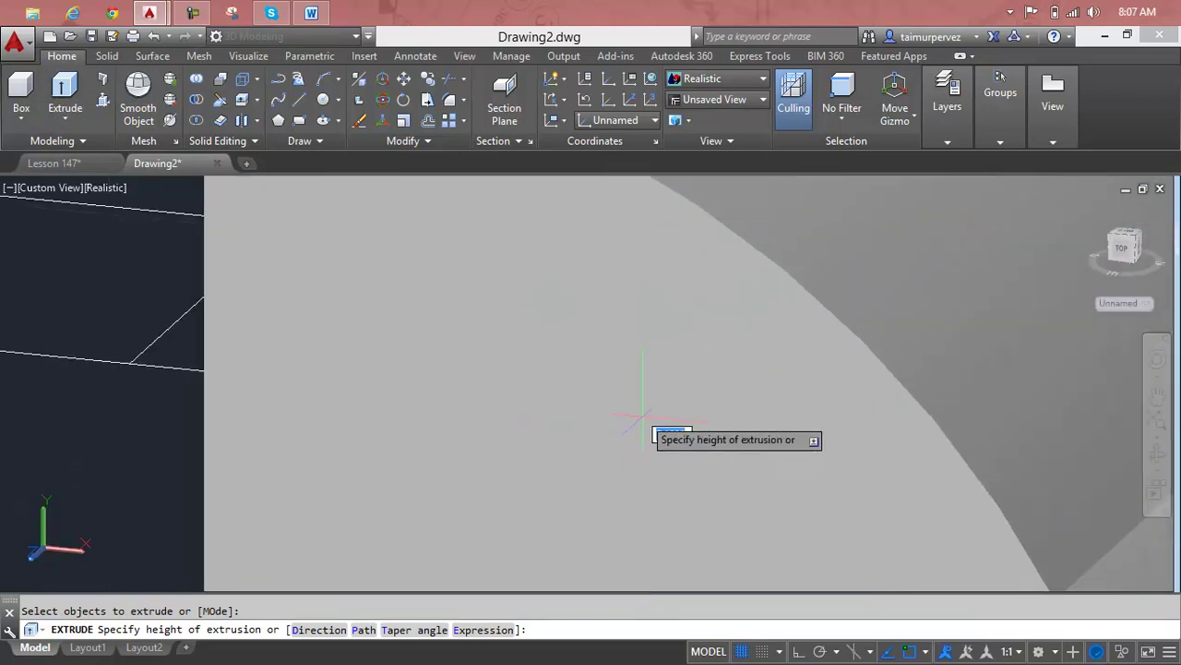
key("Escape")
scroll(643, 418, "down", 3)
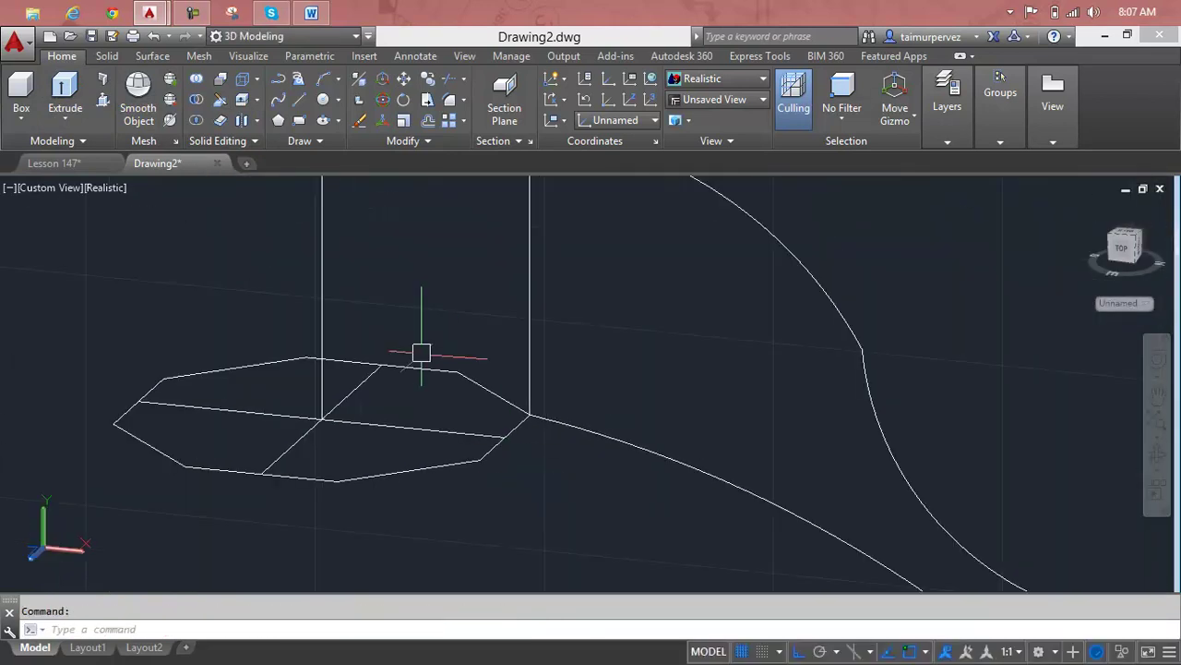
Step: Press-pull the area inside the foot profile into a solid curved foot
left_click(102, 105)
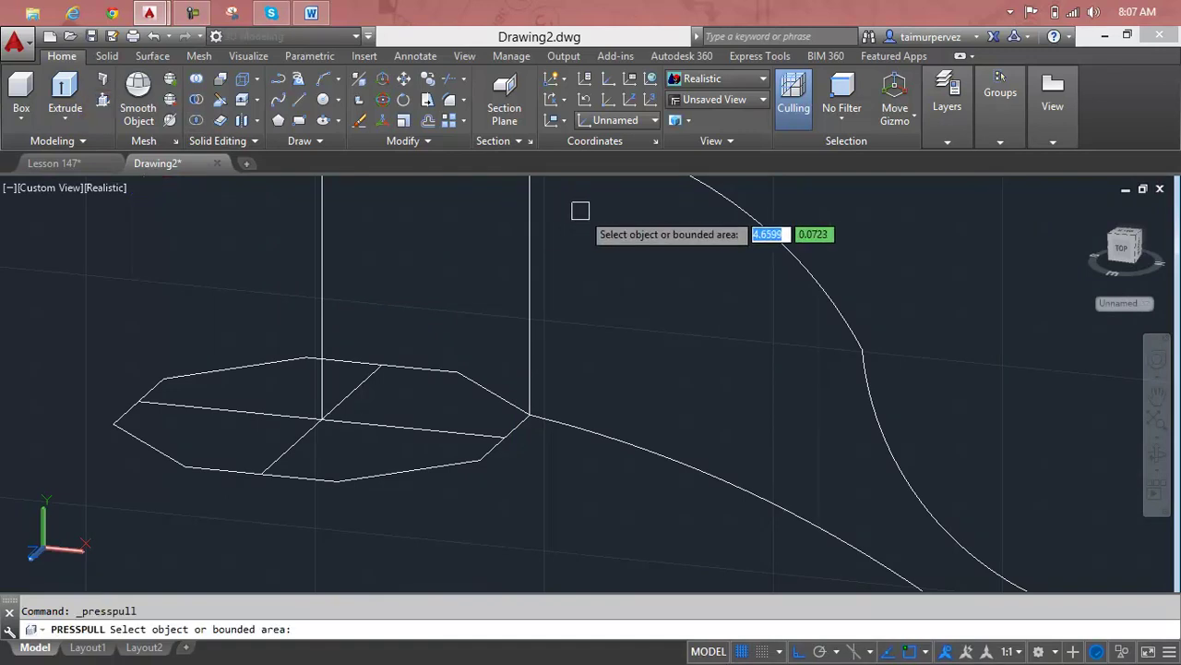
left_click(769, 242)
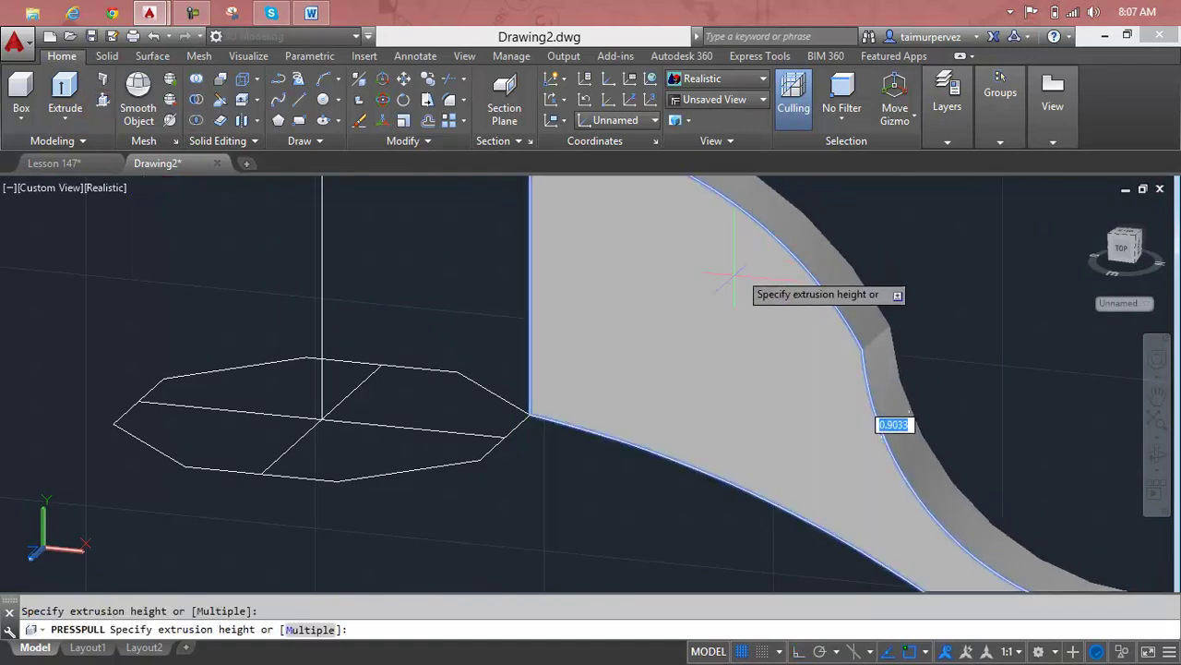
left_click(682, 350)
scroll(492, 447, "up", 2)
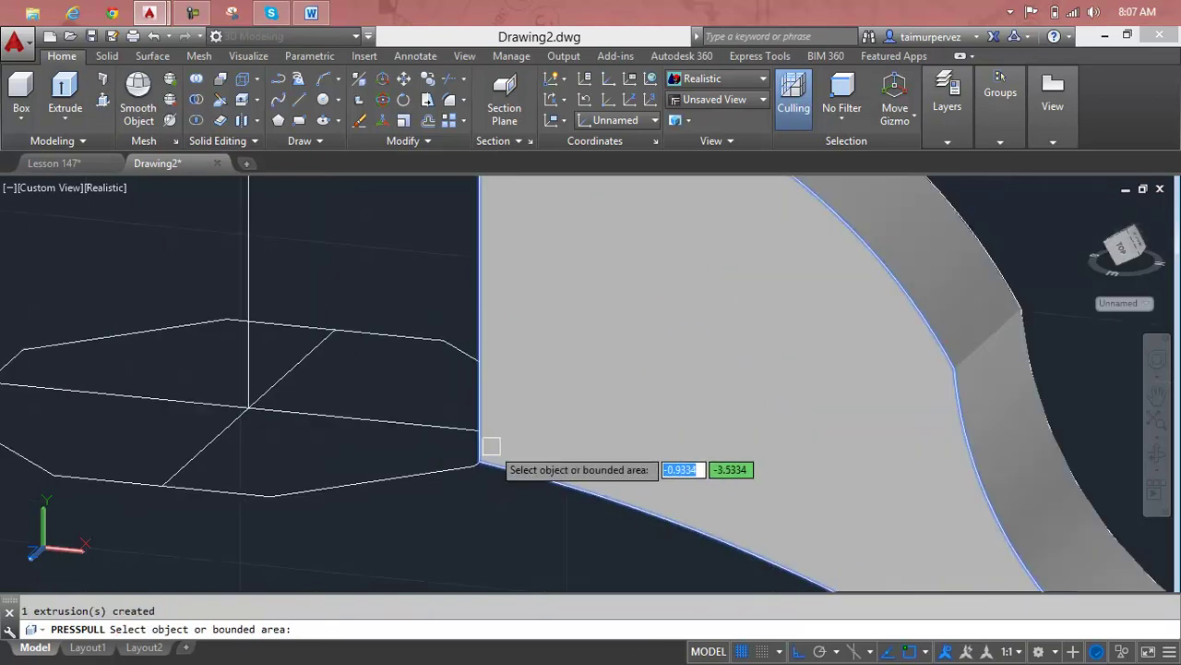
mouse_move(535, 464)
middle_mouse_down("shift")
mouse_move(646, 453)
mouse_move(638, 474)
middle_mouse_up("shift")
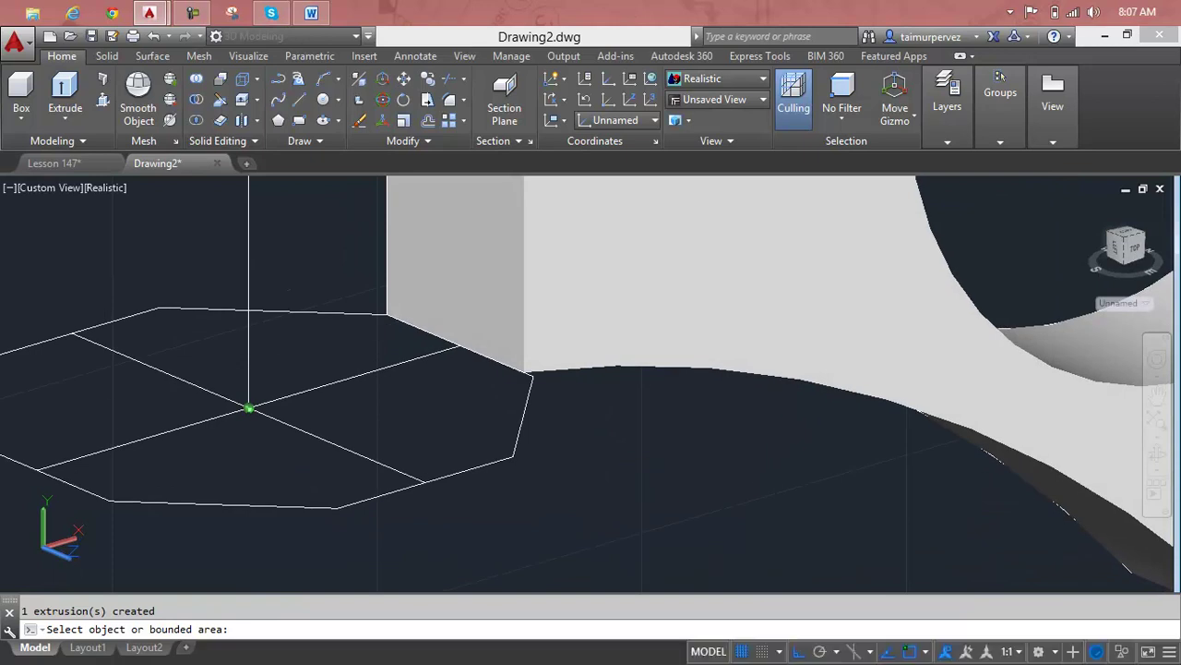
scroll(560, 316, "up", 2)
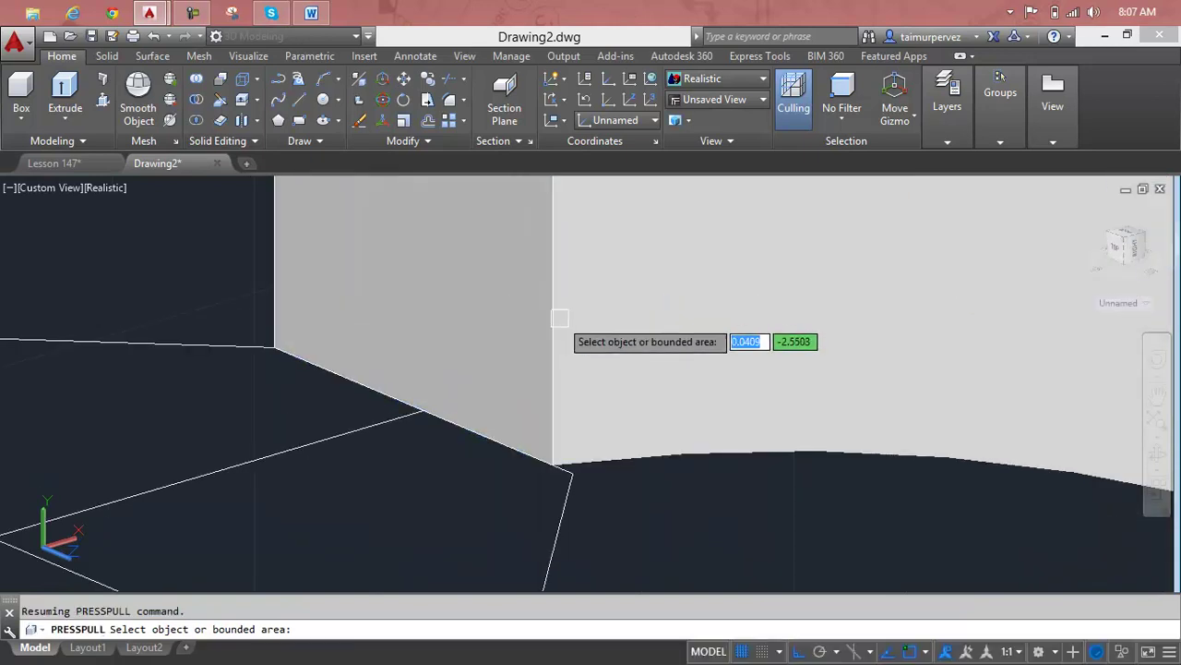
Step: Press-pull the foot's side face out to the octagon outline's endpoint
left_click(561, 317)
left_click(607, 298)
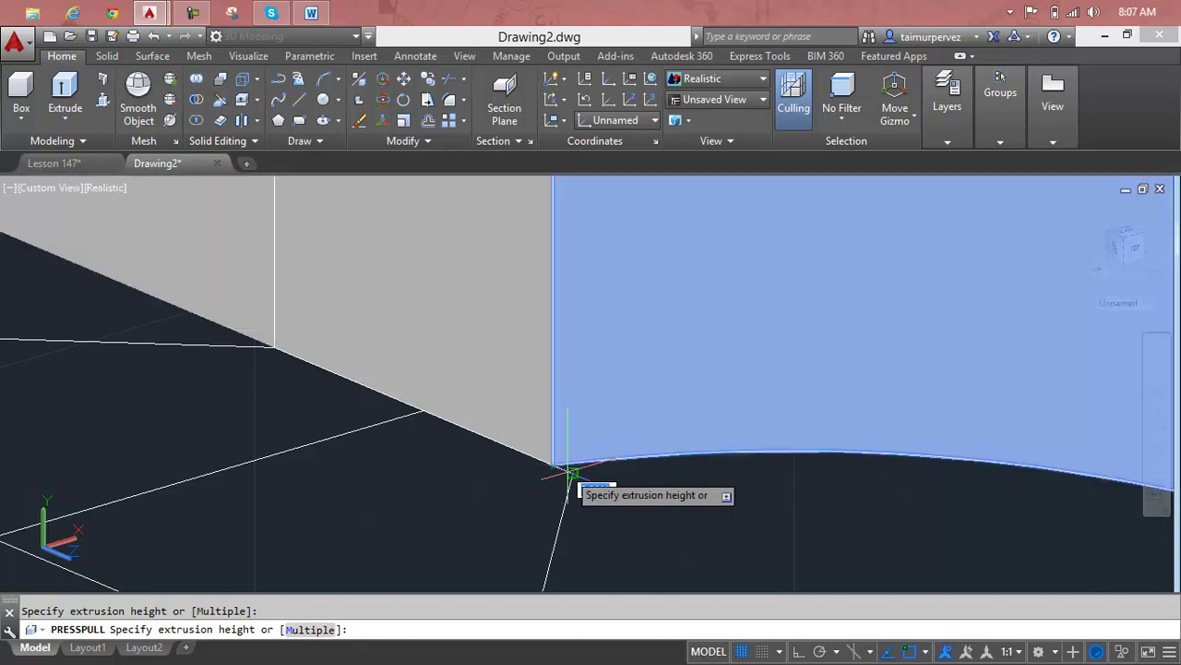
scroll(574, 474, "up", 4)
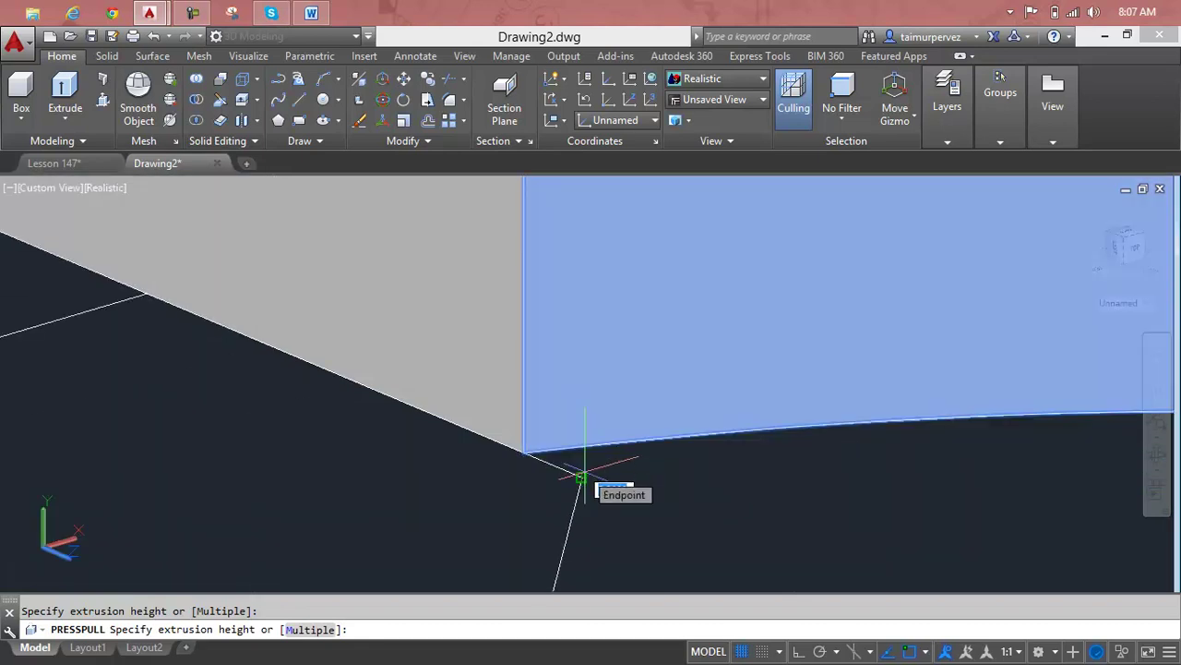
left_click(581, 478)
middle_click_drag(585, 475, 720, 411, "shift")
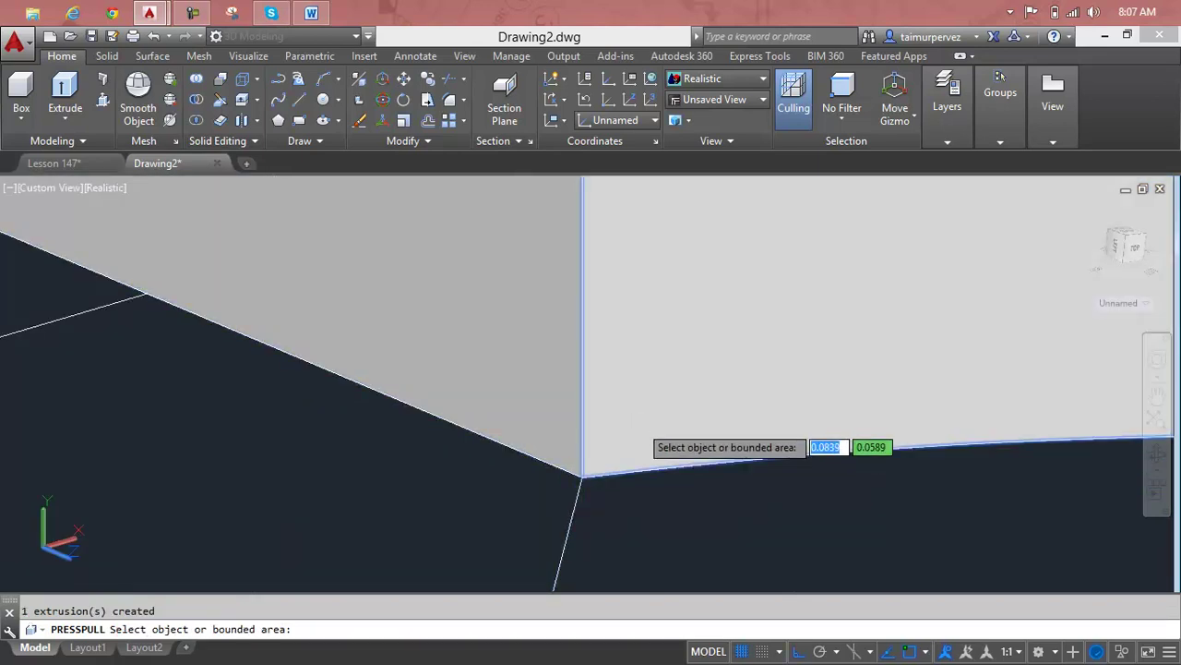
scroll(715, 410, "down", 5)
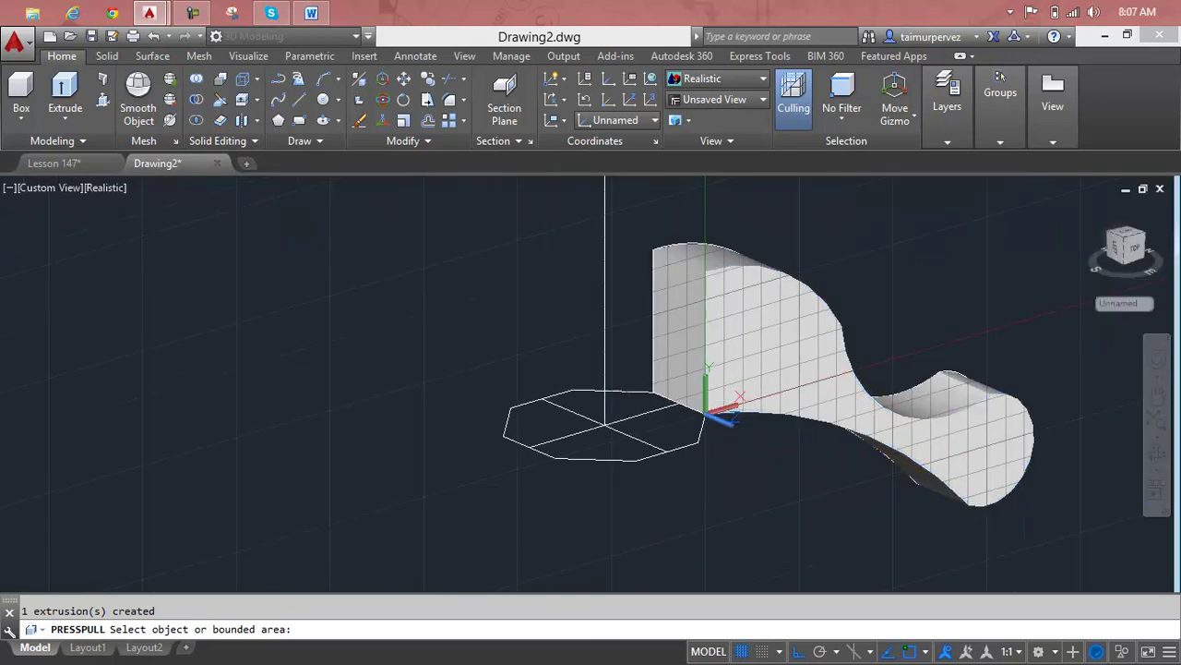
key("Escape")
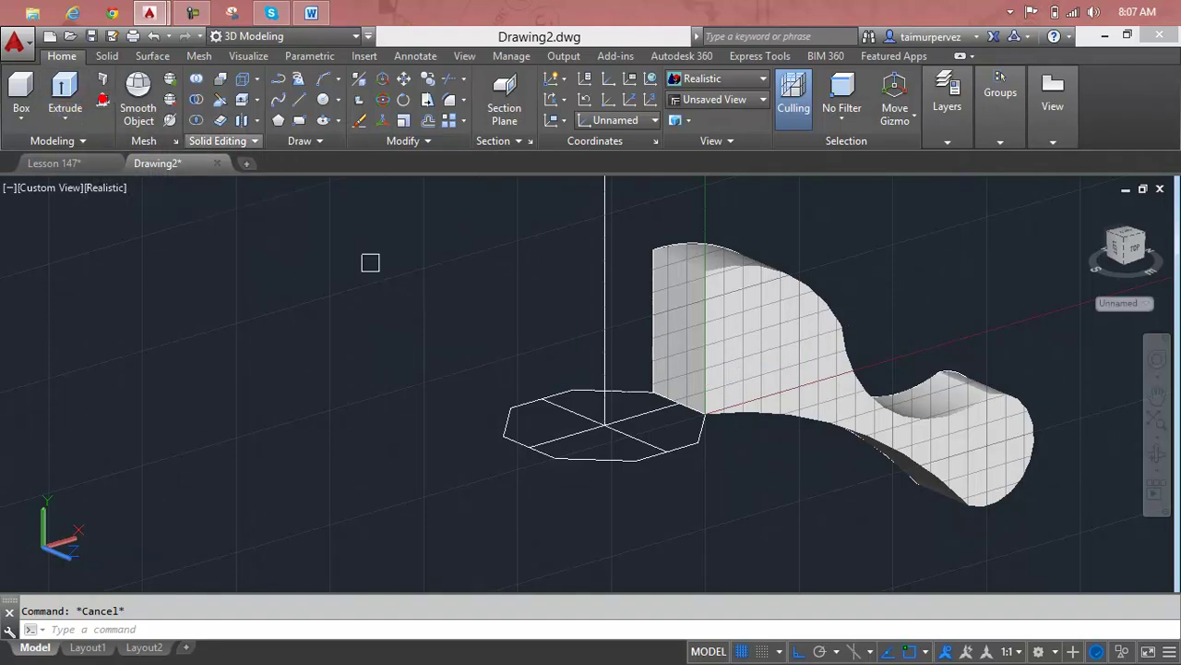
Step: Press-pull the octagon outline up toward the stem under the tabletop
left_click(102, 79)
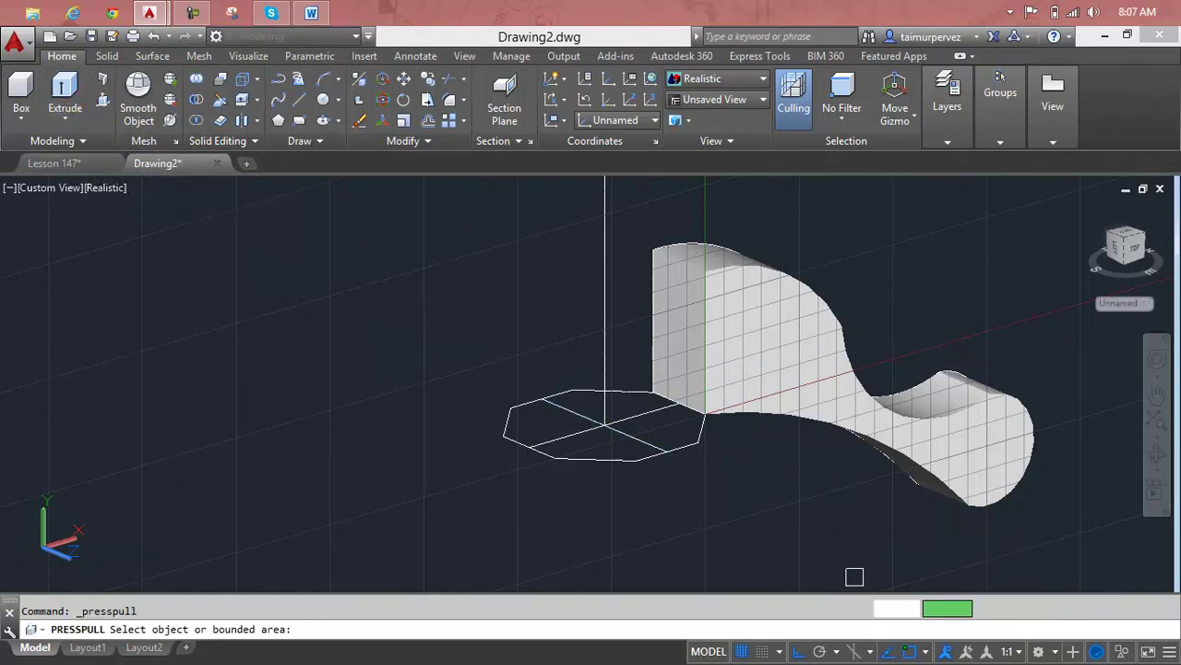
left_click(692, 441)
scroll(673, 311, "down", 3)
middle_click_drag(673, 311, 656, 403, "shift")
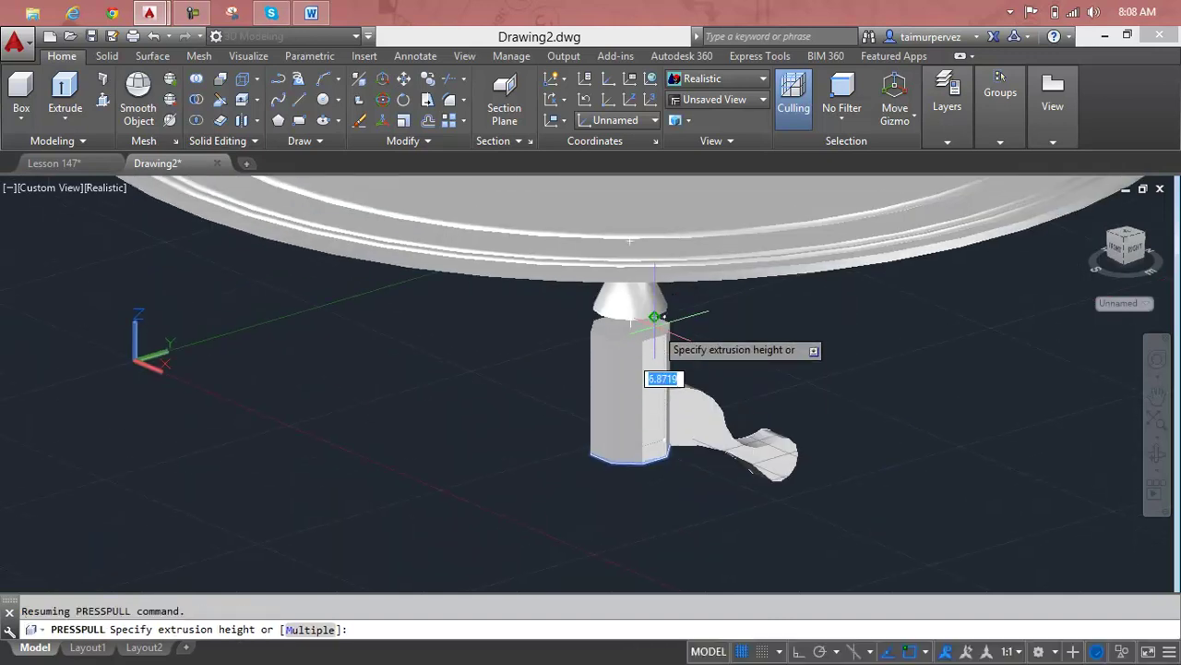
left_click(654, 323)
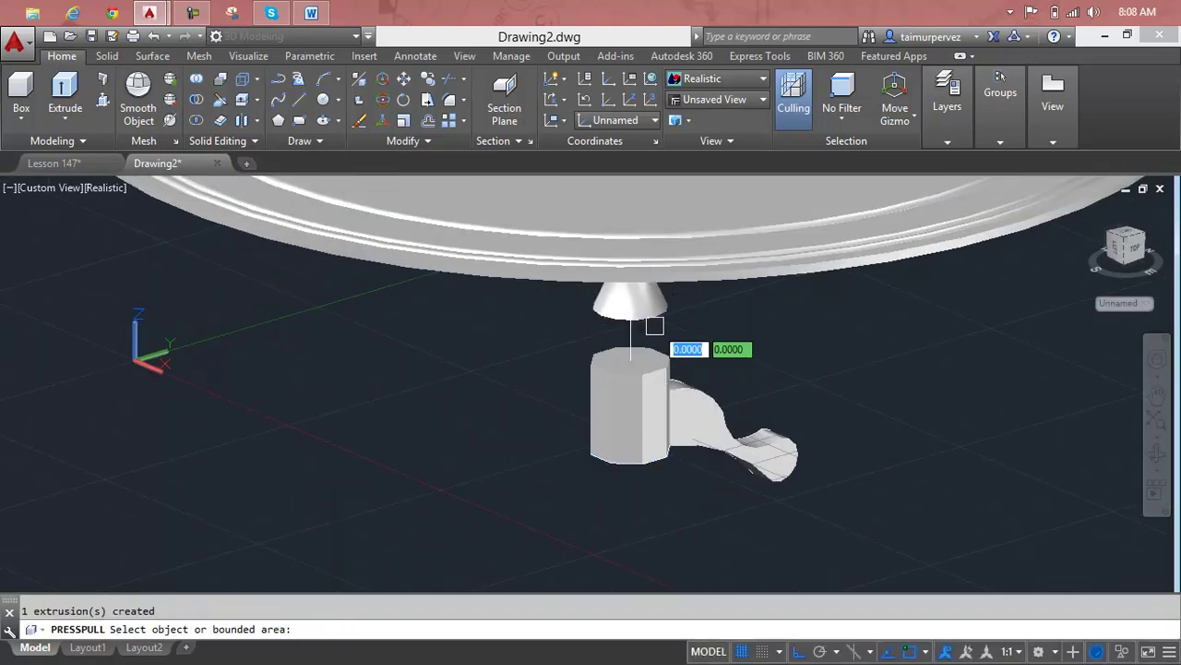
Step: Undo that extrusion and press-pull the octagon again to 8 units tall
key("Return")
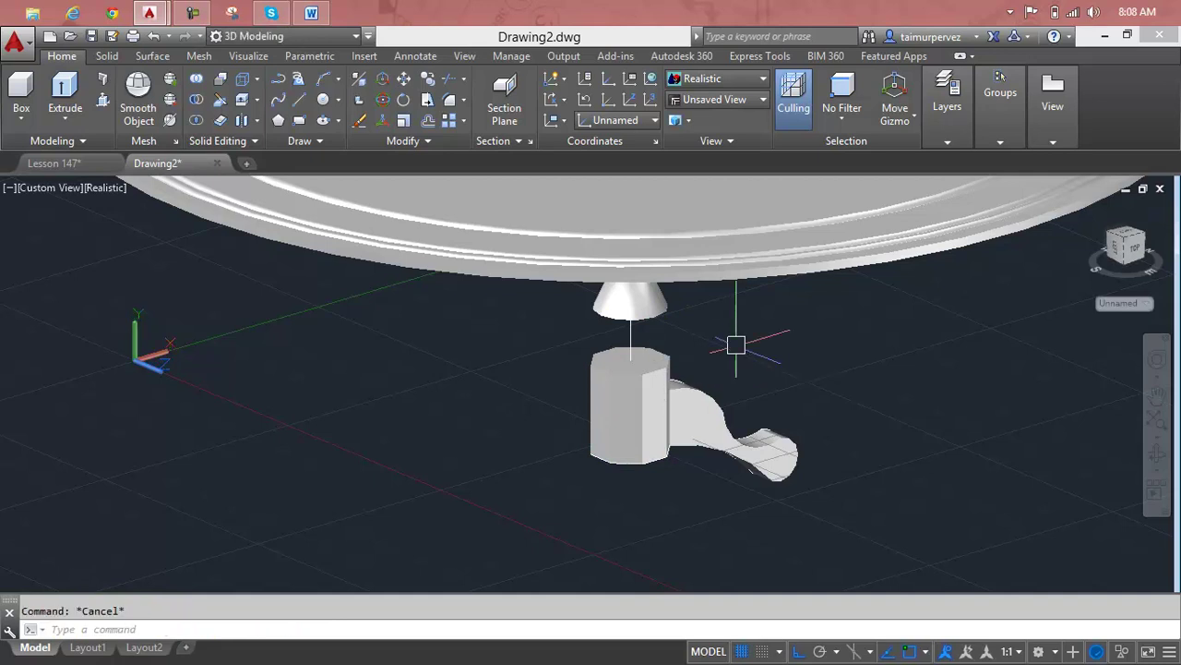
key("ctrl+z")
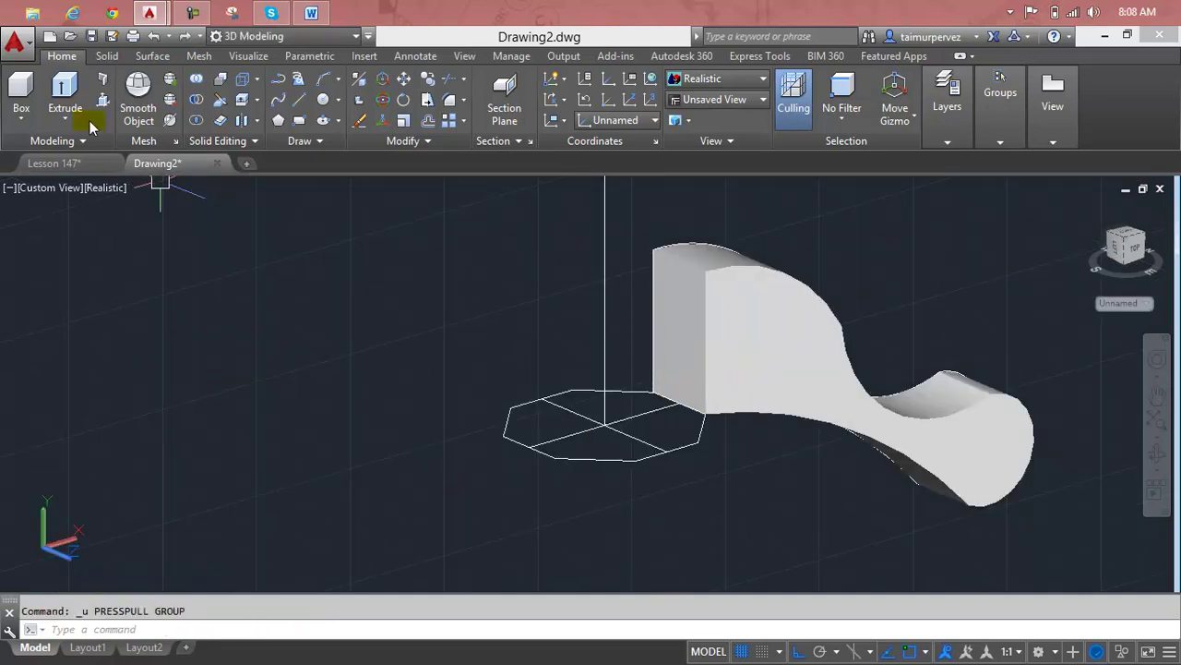
left_click(104, 102)
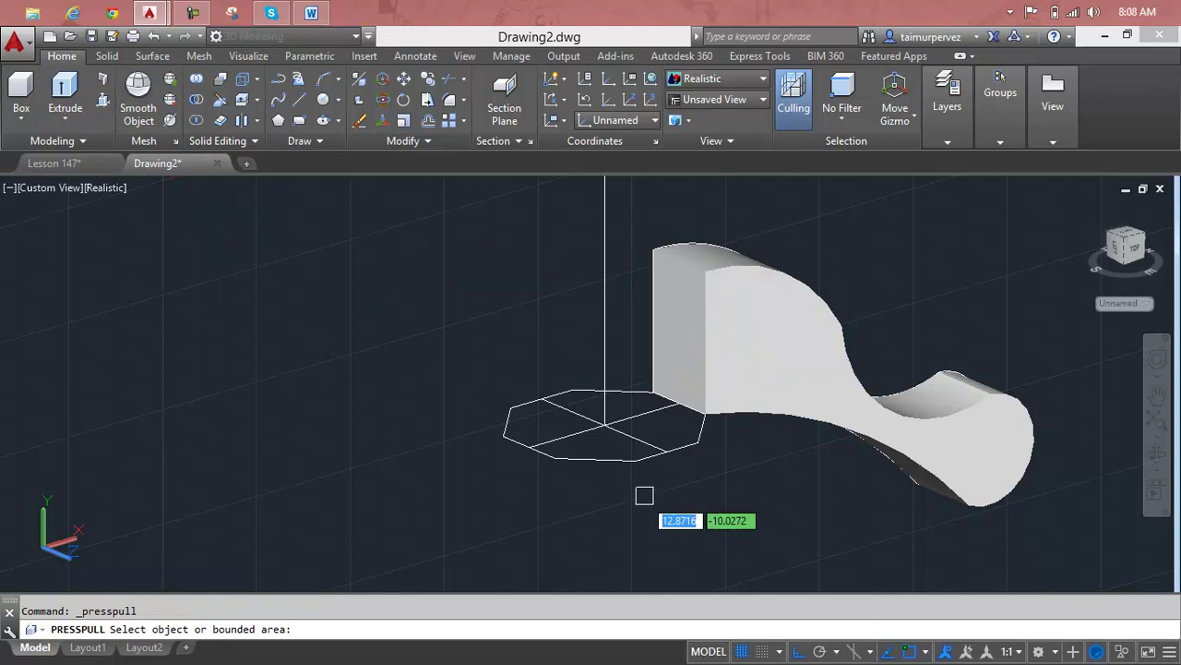
left_click(613, 440)
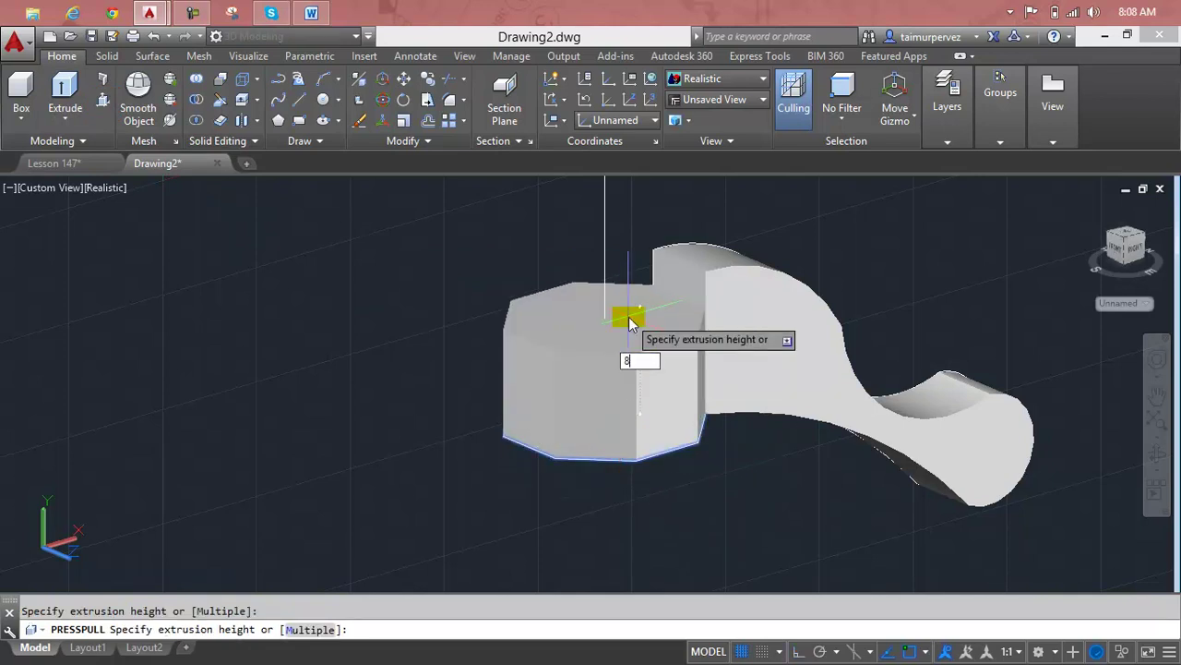
key("Return")
scroll(633, 325, "down", 4)
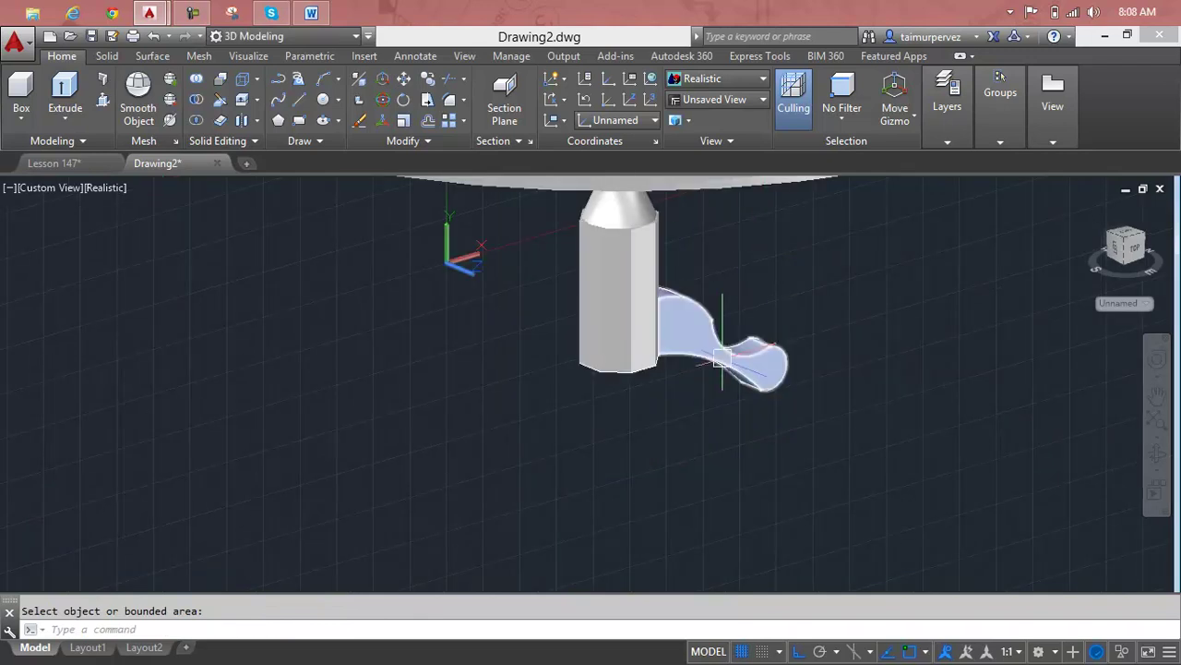
Step: Switch to the 2D Wireframe visual style and the Top view
left_click(738, 80)
left_click(712, 118)
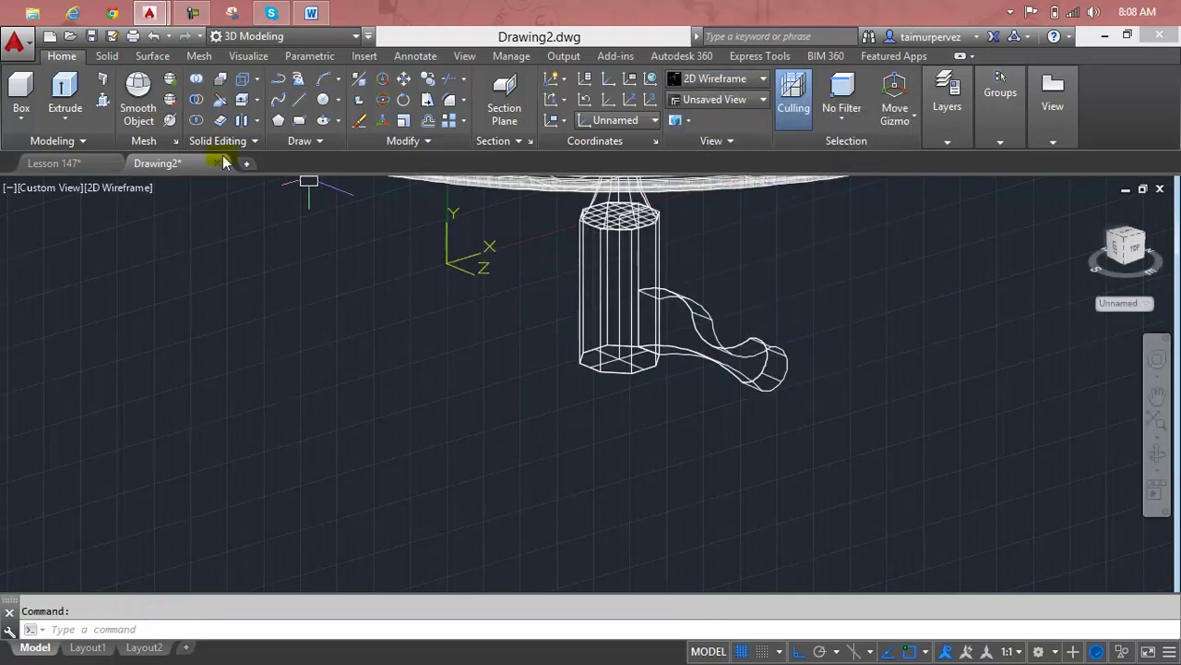
left_click(81, 120)
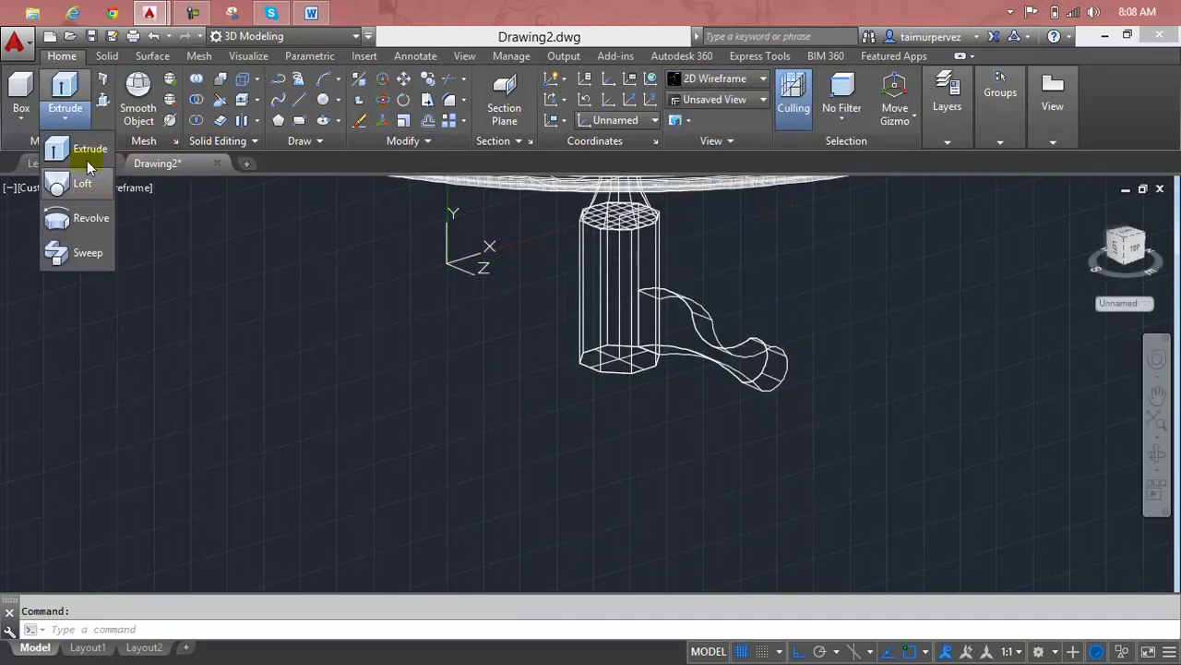
left_click(43, 188)
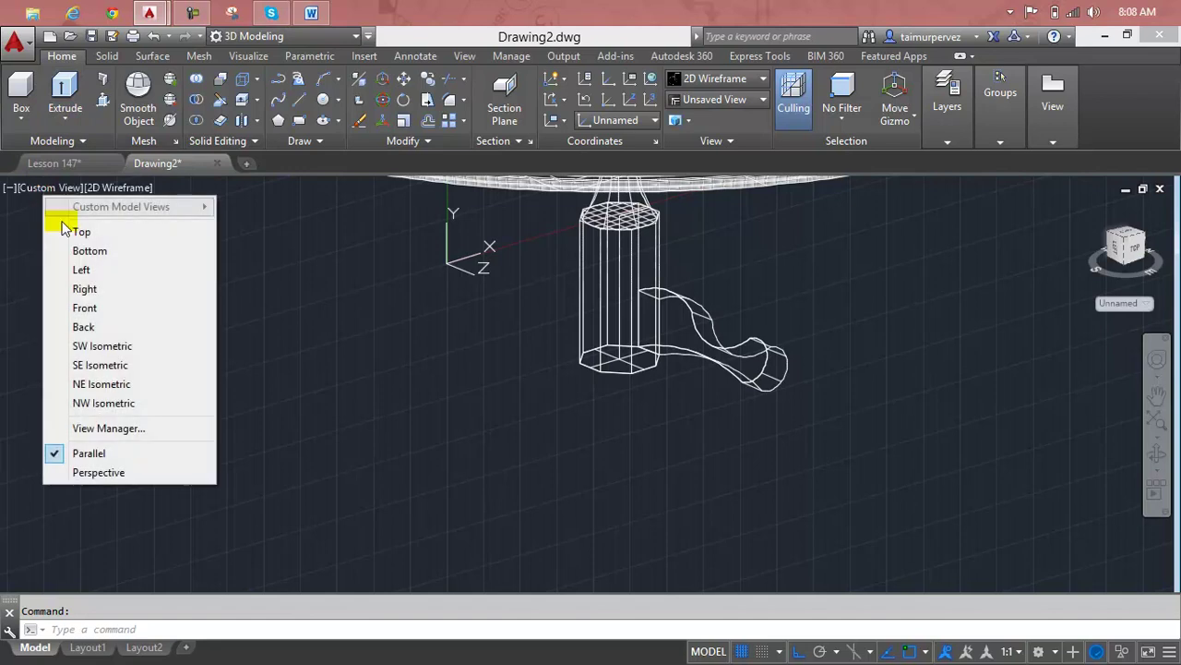
left_click(64, 229)
scroll(590, 349, "up", 4)
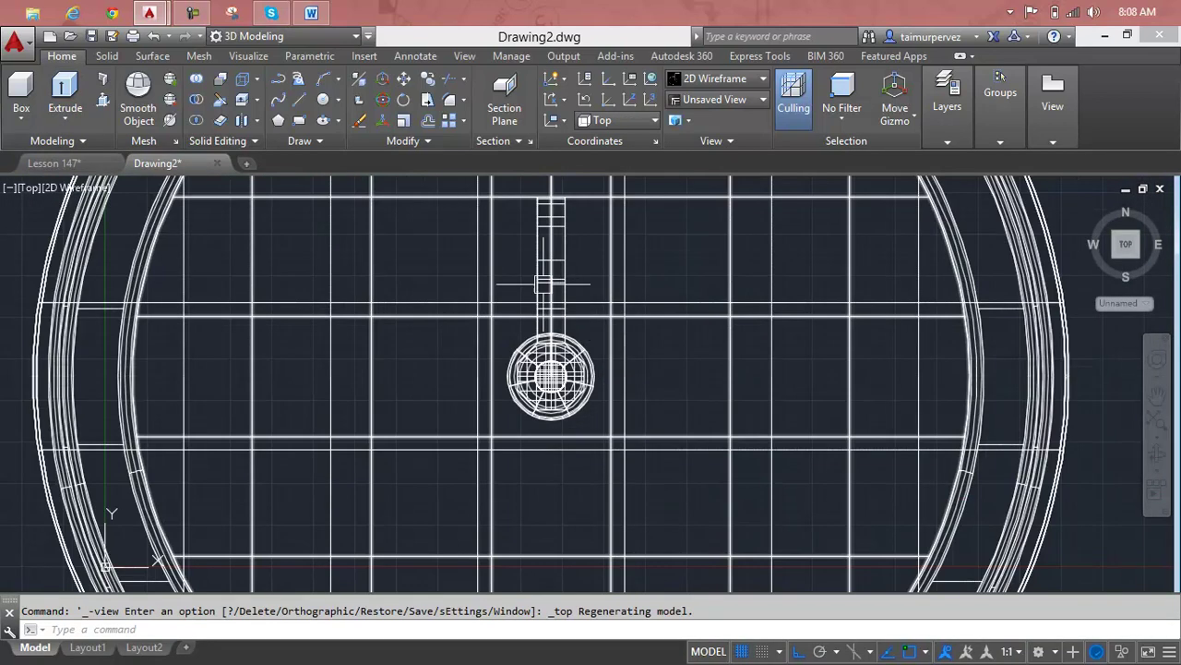
scroll(580, 369, "up", 5)
Step: Polar-array the curved foot into 4 copies centred on the stem's hub
key("Escape")
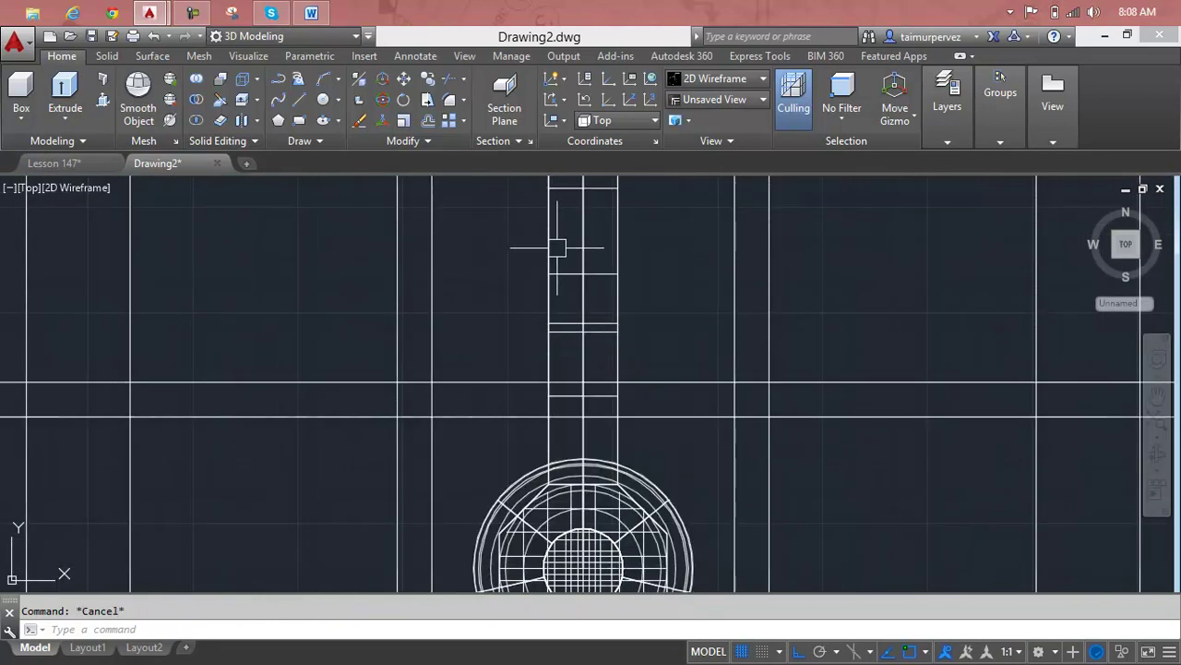
type("ary")
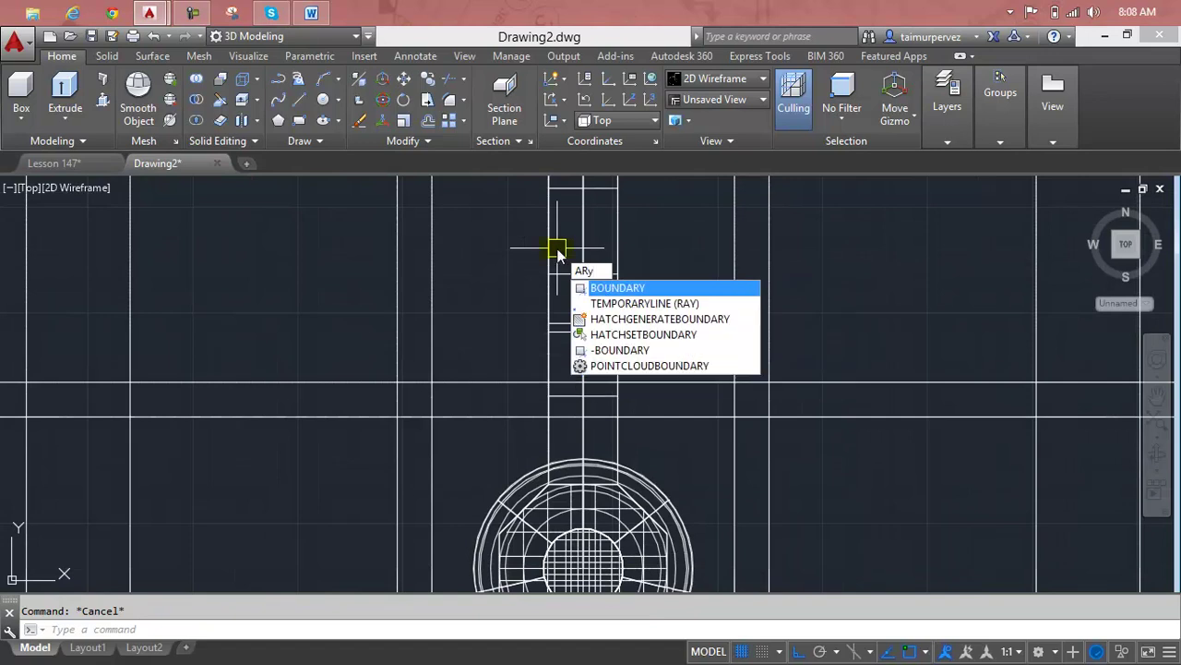
key("Return")
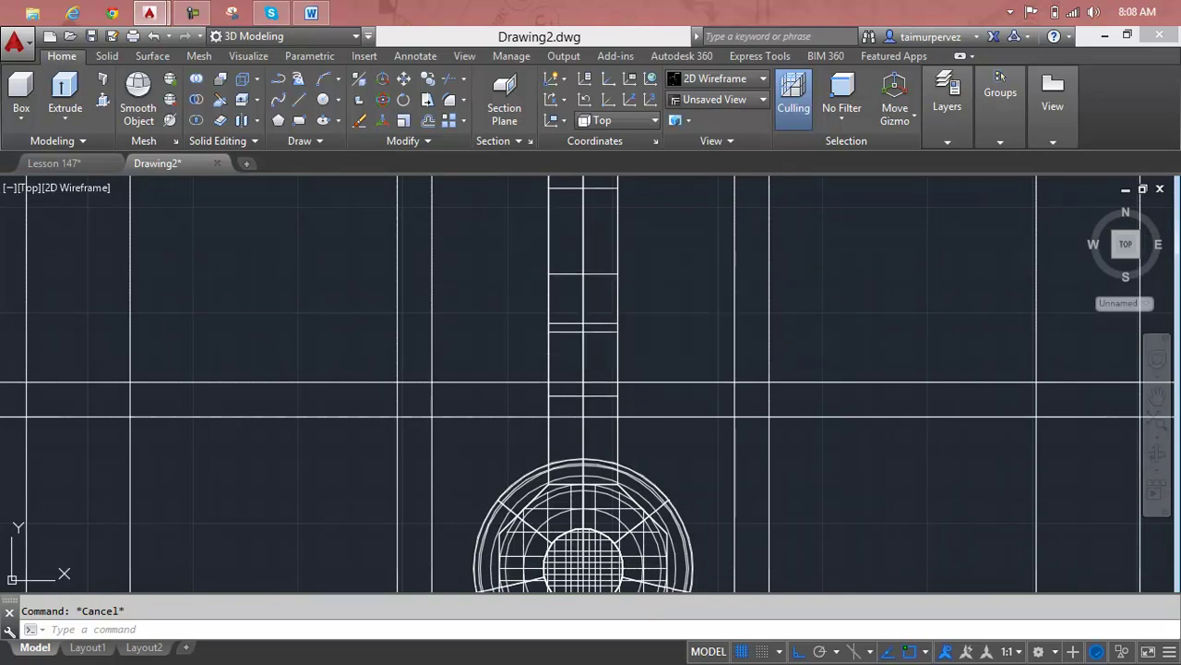
left_click(615, 238)
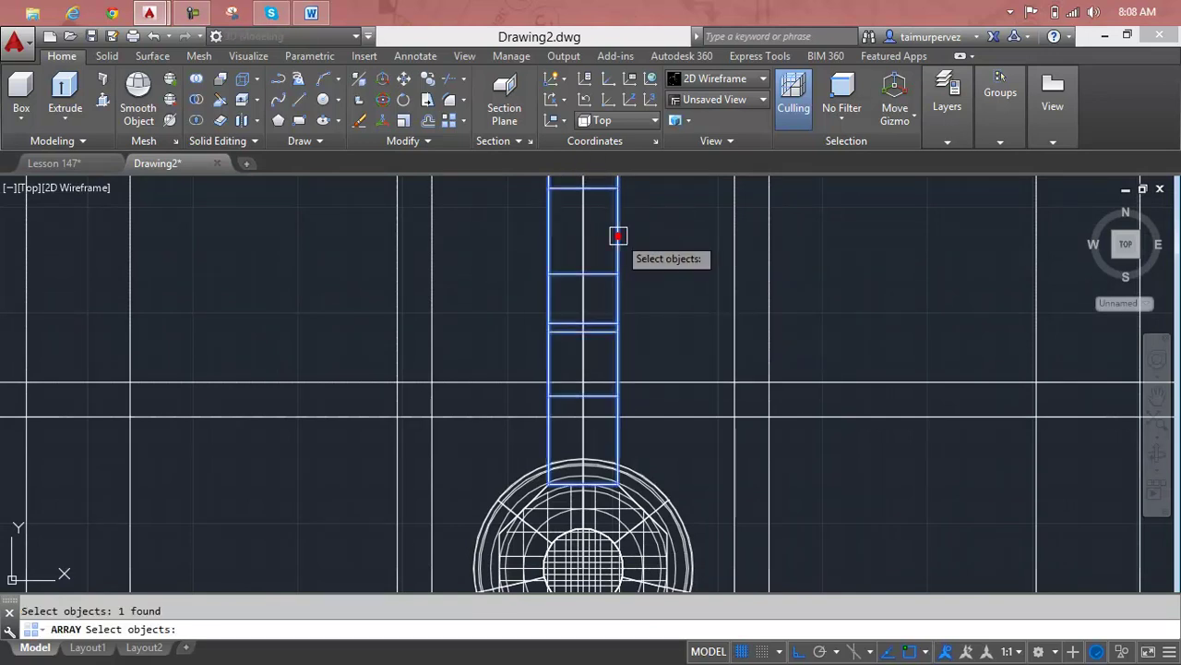
key("Return")
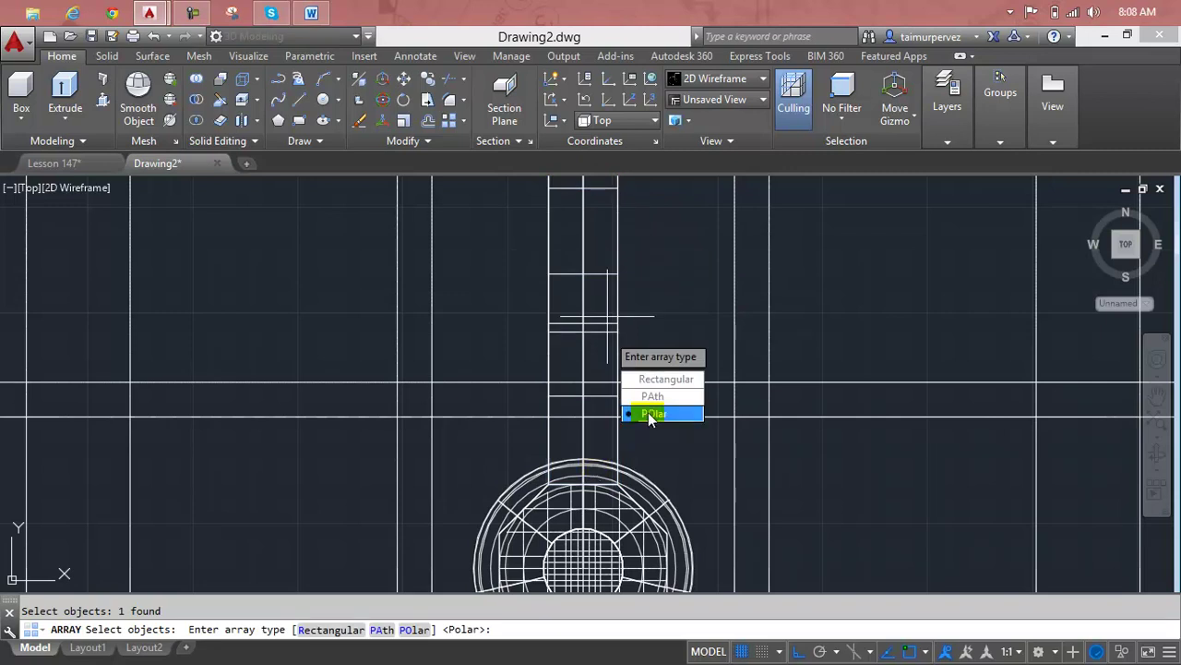
left_click(648, 412)
middle_click_drag(646, 414, 670, 271)
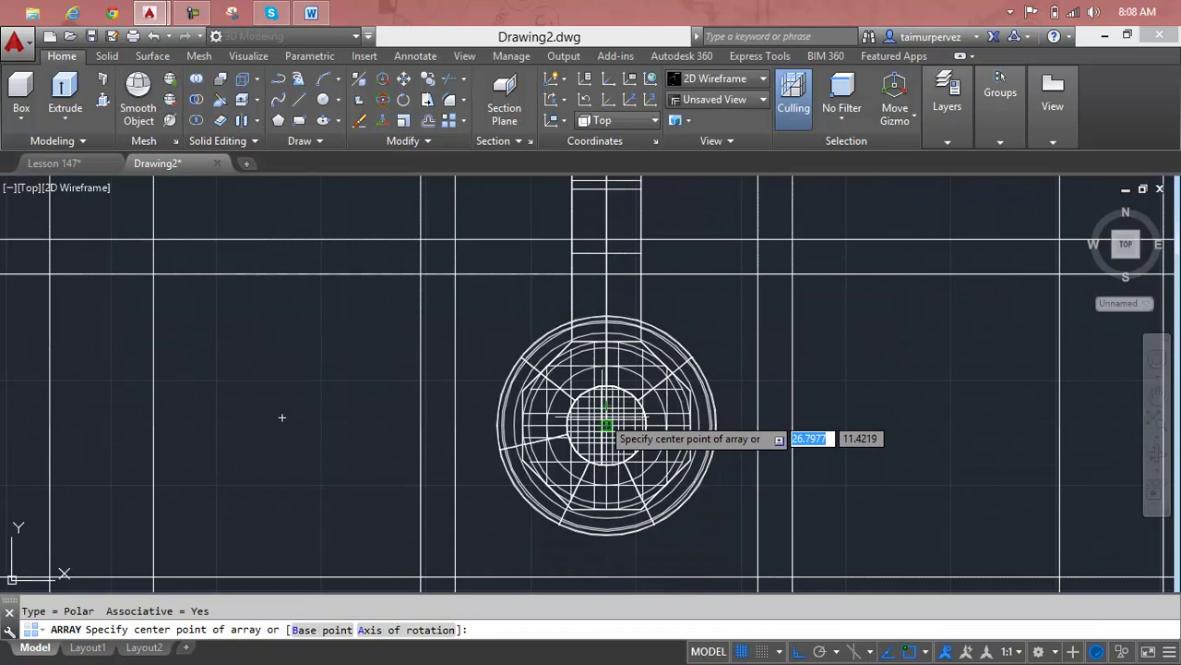
scroll(606, 427, "up", 6)
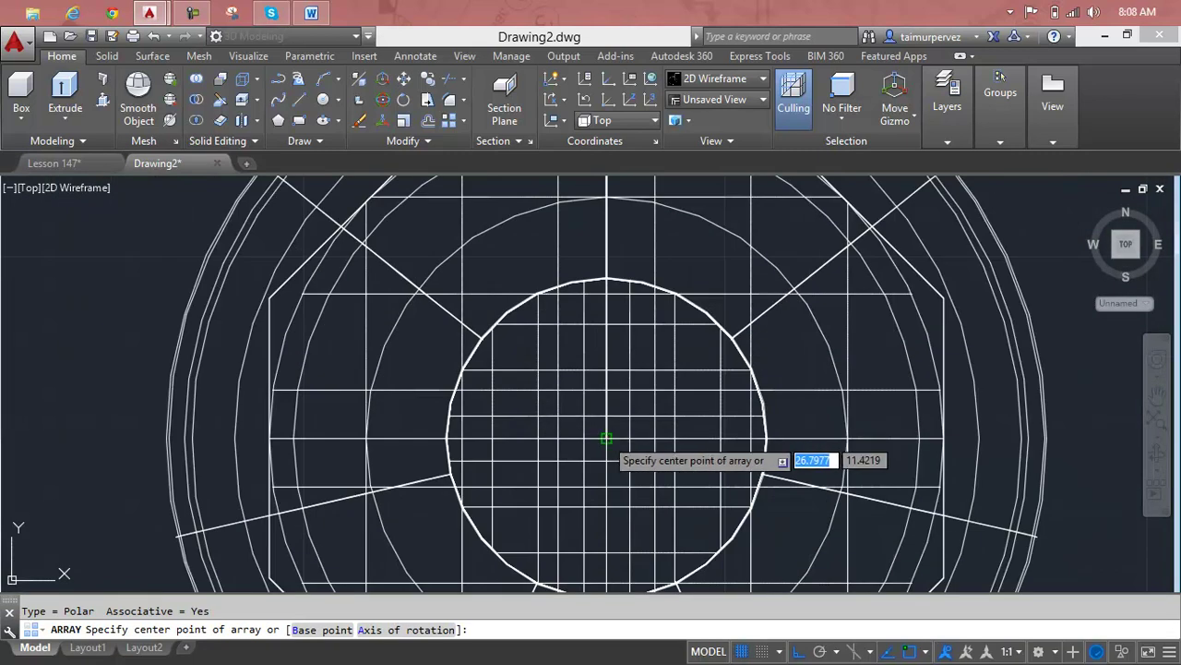
left_click(607, 437)
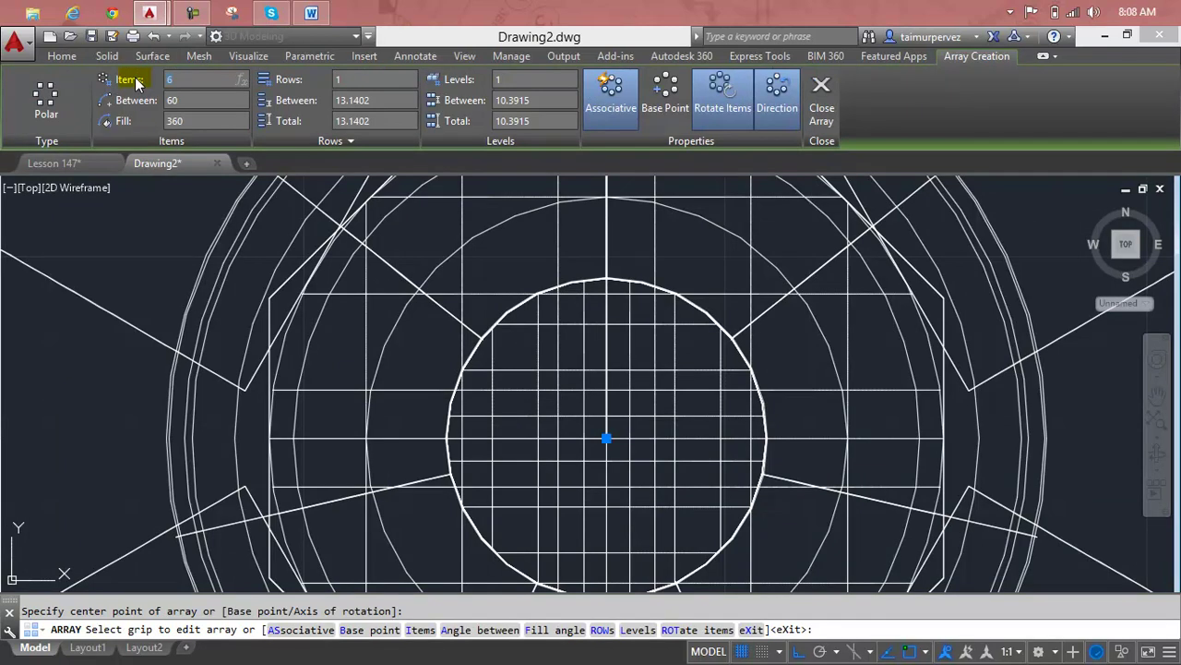
type("4")
key("Return")
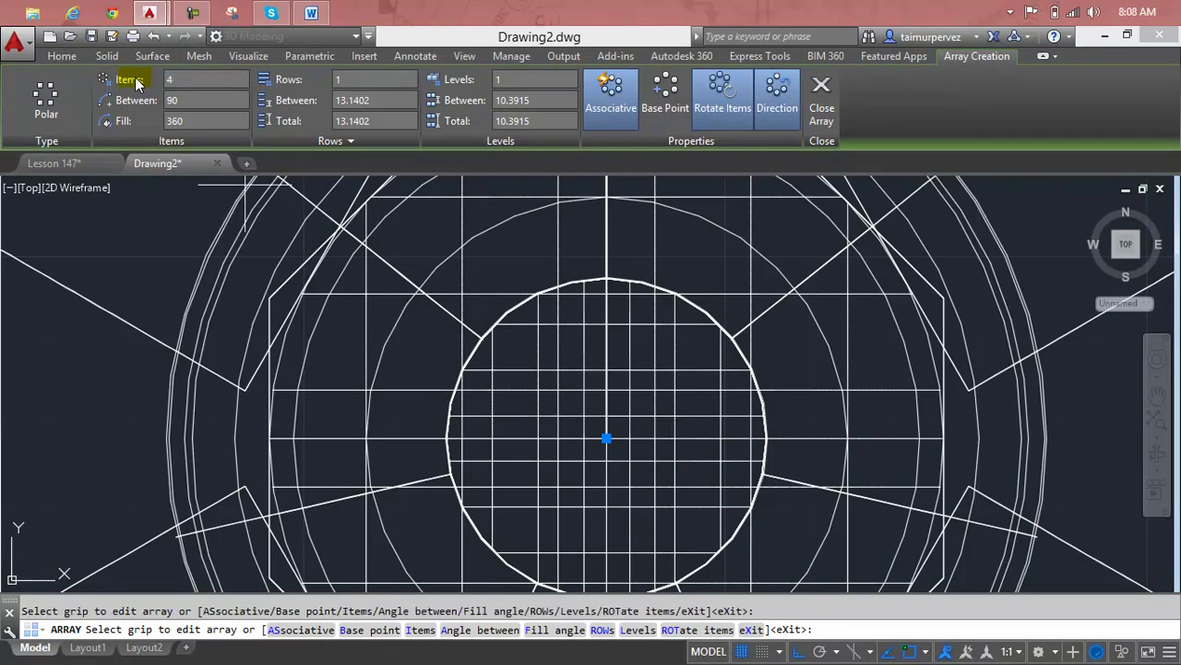
key("Return")
scroll(609, 330, "down", 3)
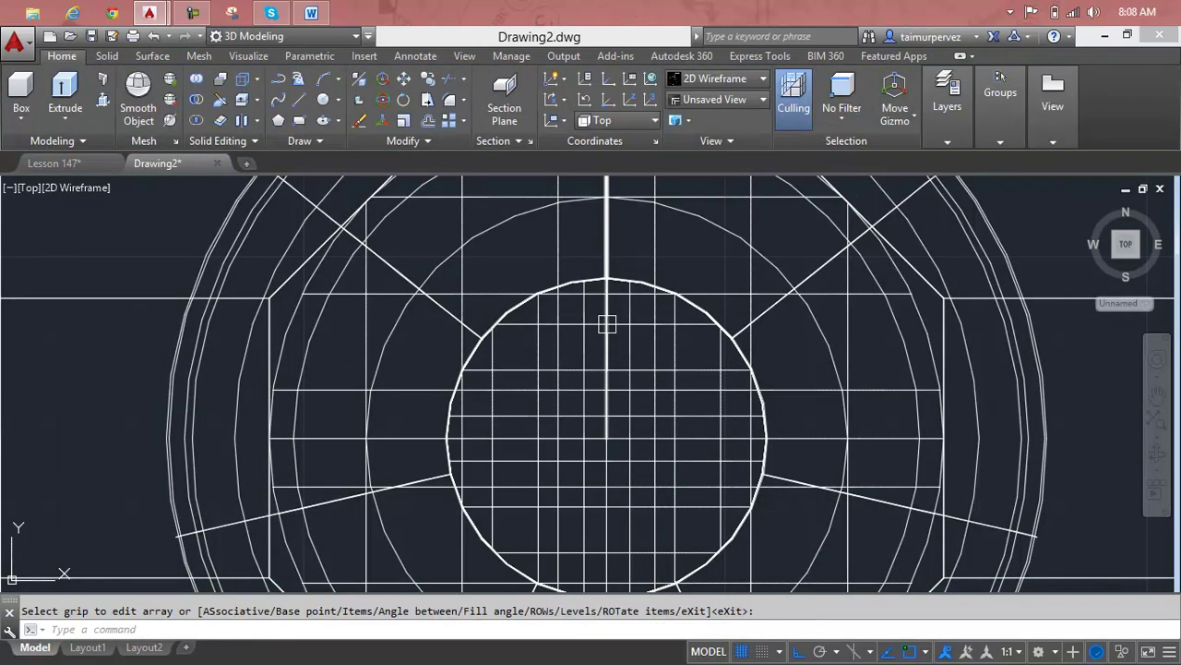
scroll(609, 330, "down", 3)
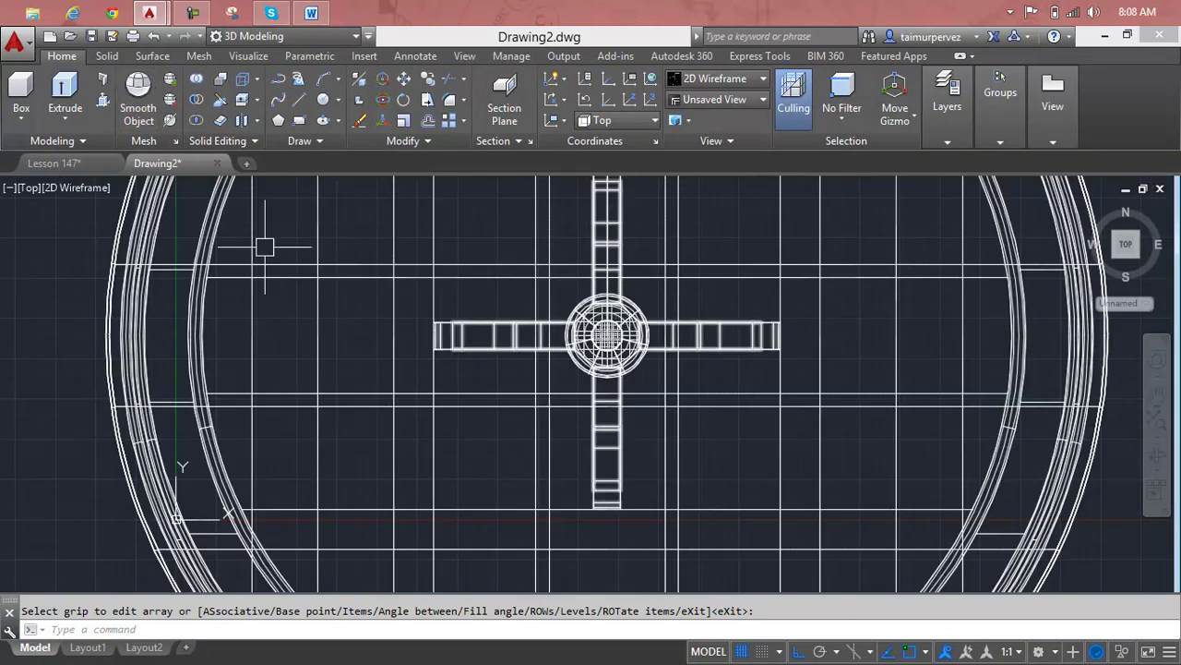
Step: Switch the table to the Realistic visual style
mouse_move(482, 422)
middle_mouse_down("shift")
mouse_move(477, 355)
mouse_move(493, 264)
middle_mouse_up("shift")
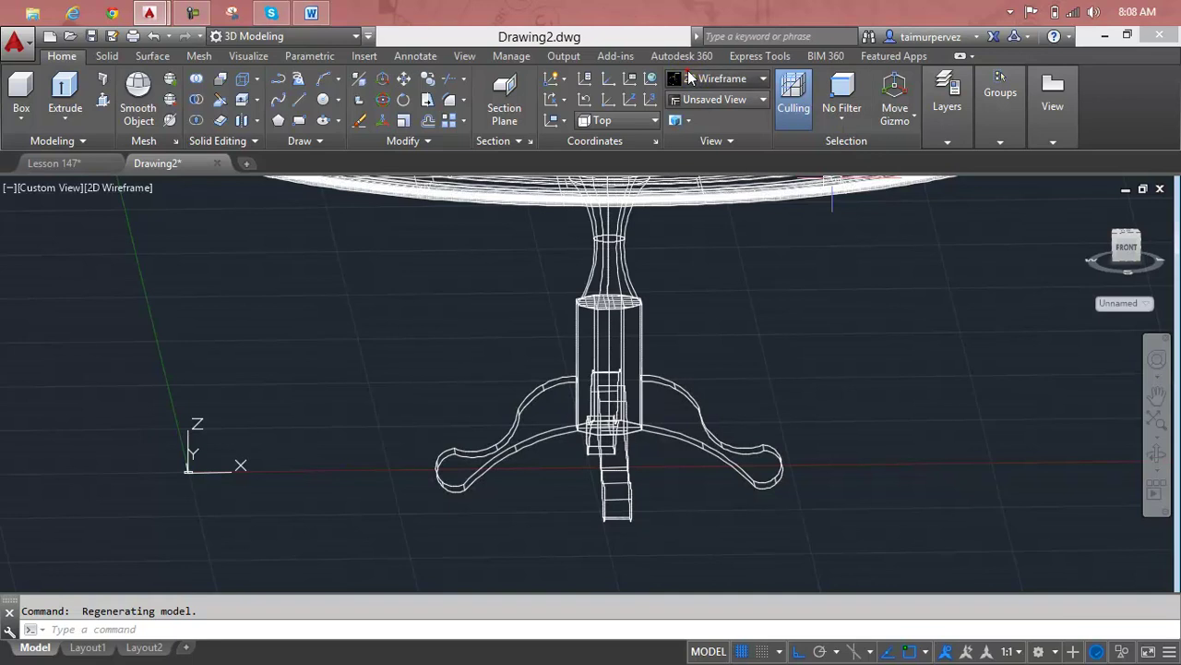
left_click(718, 78)
left_click(912, 120)
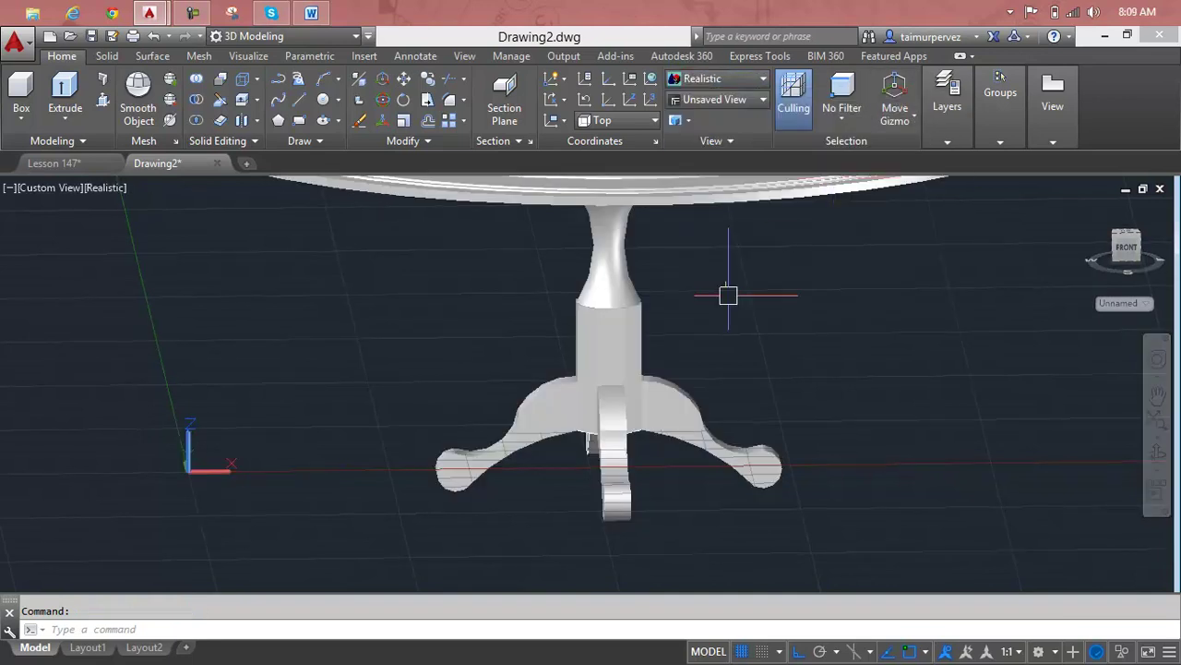
Step: Erase the stray line lying across the tabletop
mouse_move(646, 406)
middle_mouse_down("shift")
mouse_move(812, 410)
mouse_move(831, 430)
mouse_move(726, 429)
middle_mouse_up("shift")
scroll(726, 429, "down", 3)
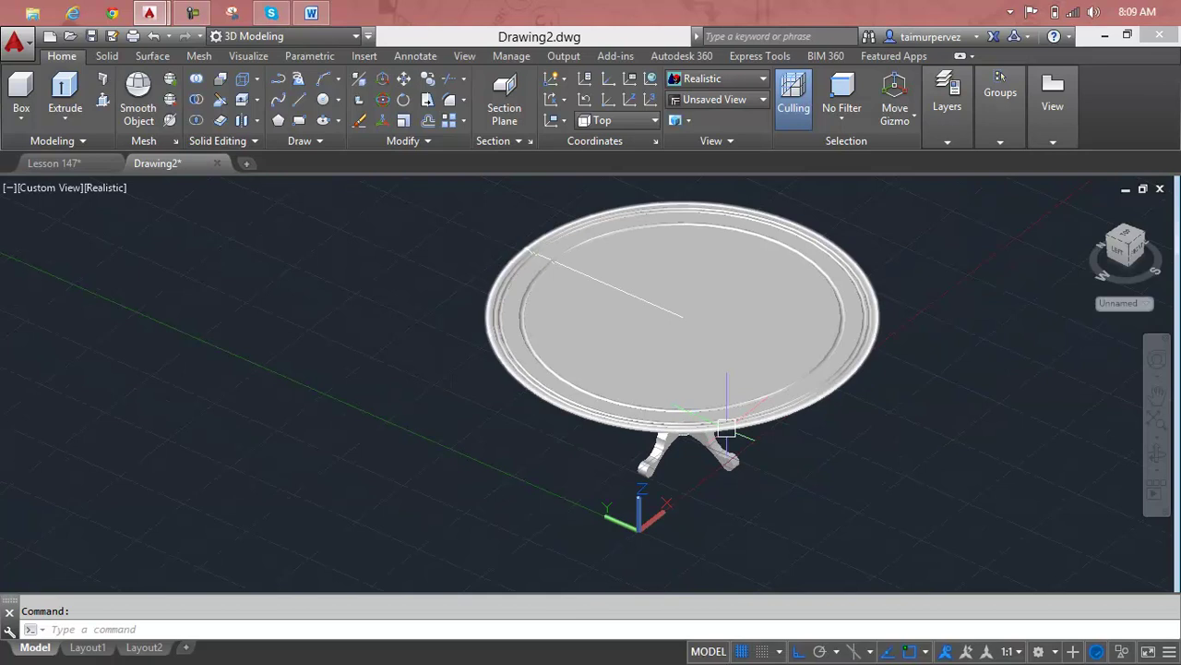
scroll(643, 293, "up", 3)
left_click(641, 301)
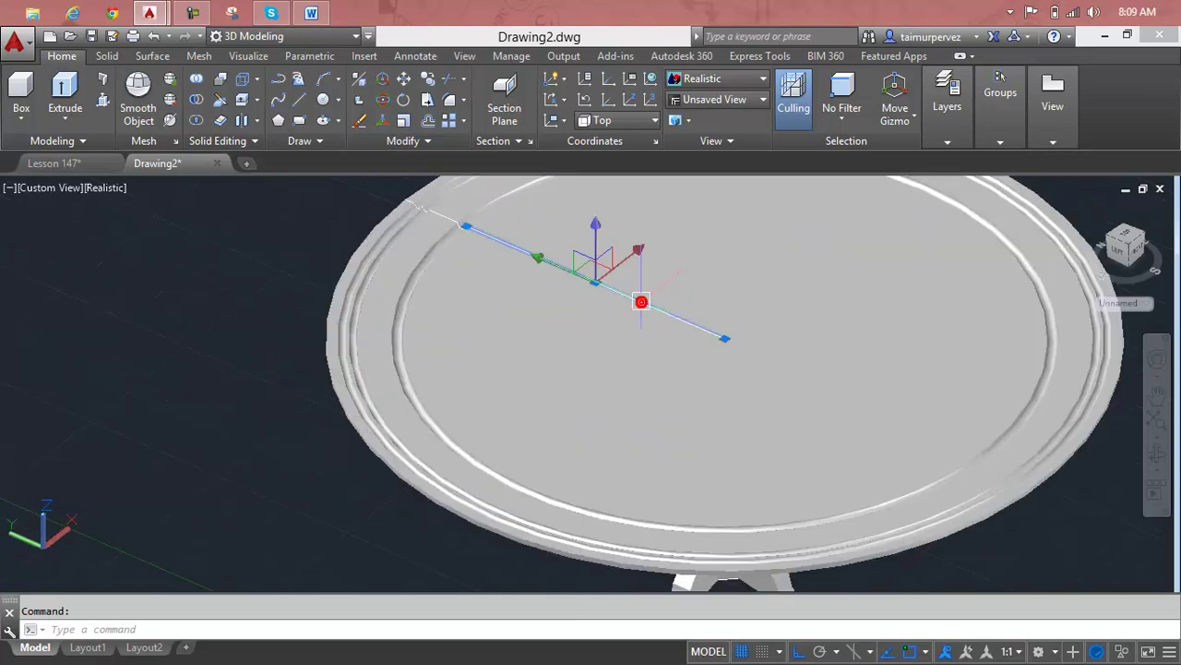
key("Delete")
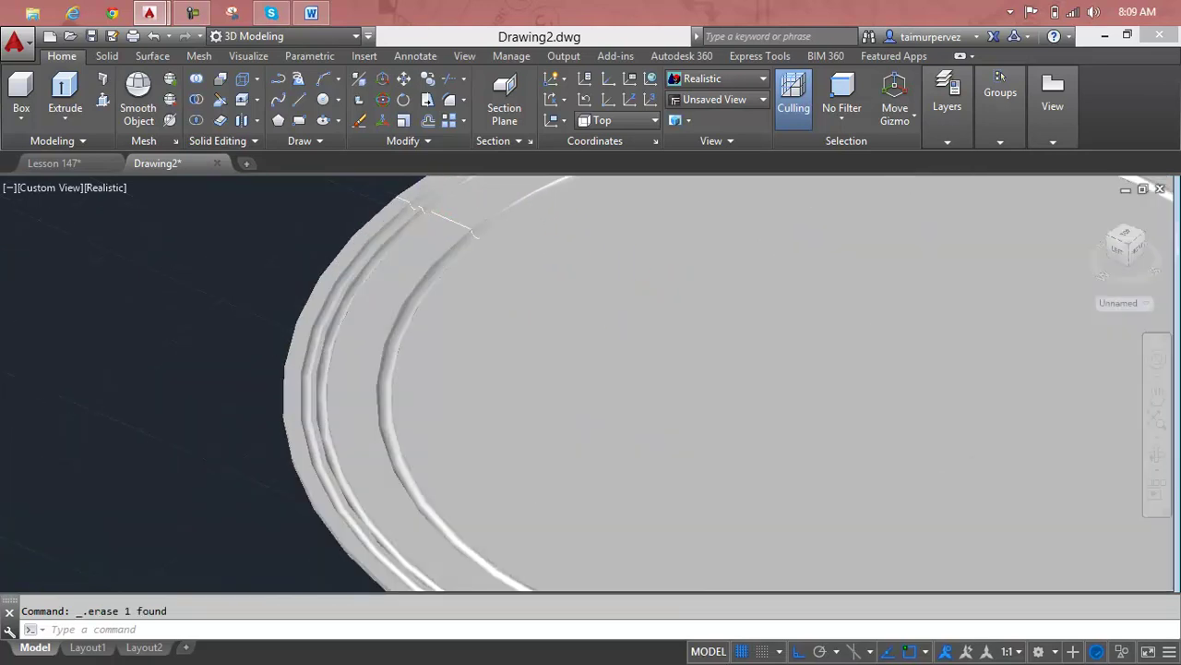
Step: Erase the three remaining stray lines and edges on the tabletop's rim rings
scroll(497, 249, "up", 3)
scroll(497, 250, "up", 2)
left_click(465, 236)
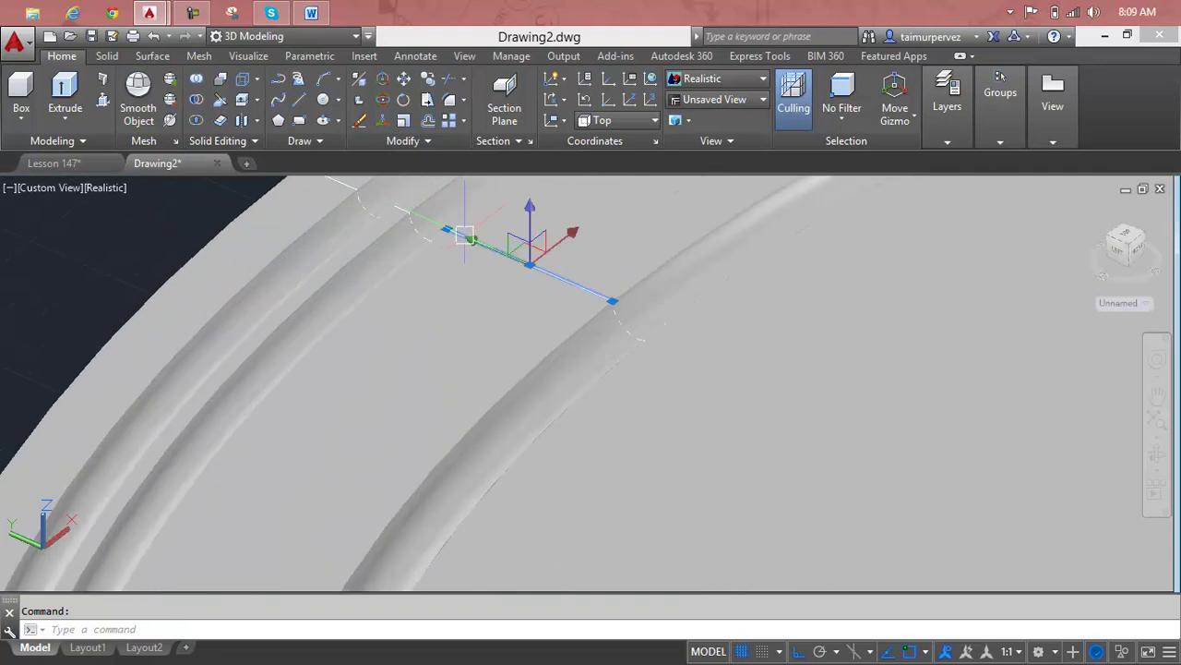
key("Delete")
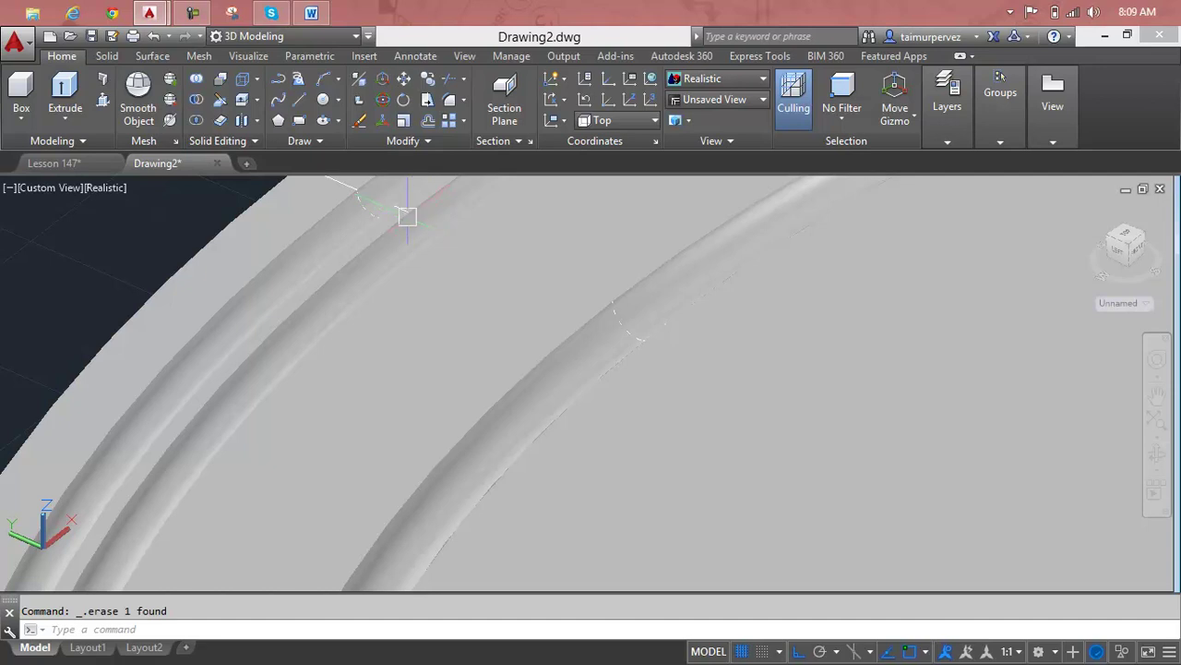
left_click(382, 206)
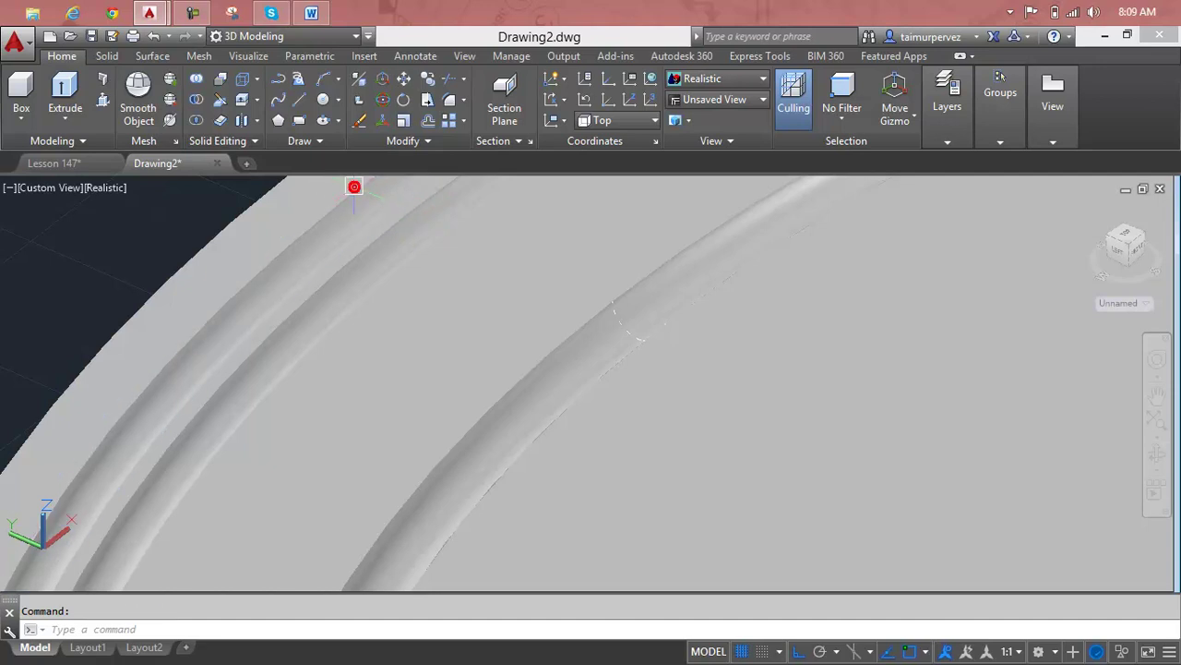
key("Delete")
scroll(517, 277, "down", 2)
scroll(562, 298, "down", 2)
scroll(483, 243, "up", 3)
scroll(451, 292, "up", 1)
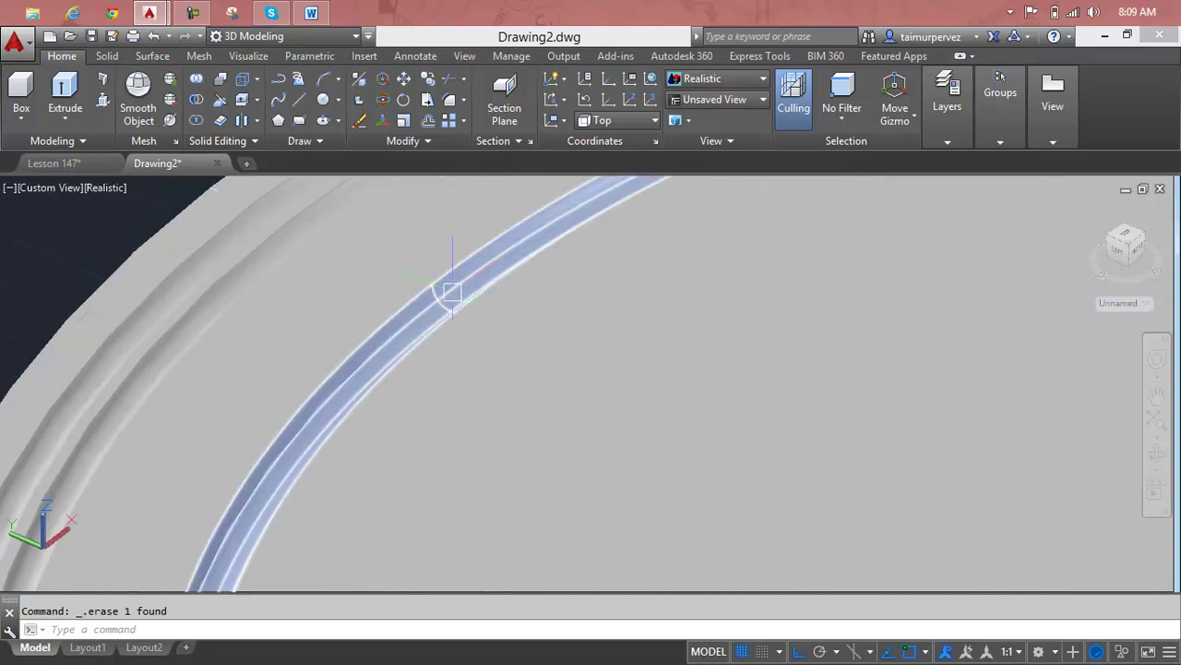
scroll(452, 292, "up", 2)
left_click(422, 306)
key("Delete")
scroll(421, 305, "down", 3)
scroll(680, 400, "down", 5)
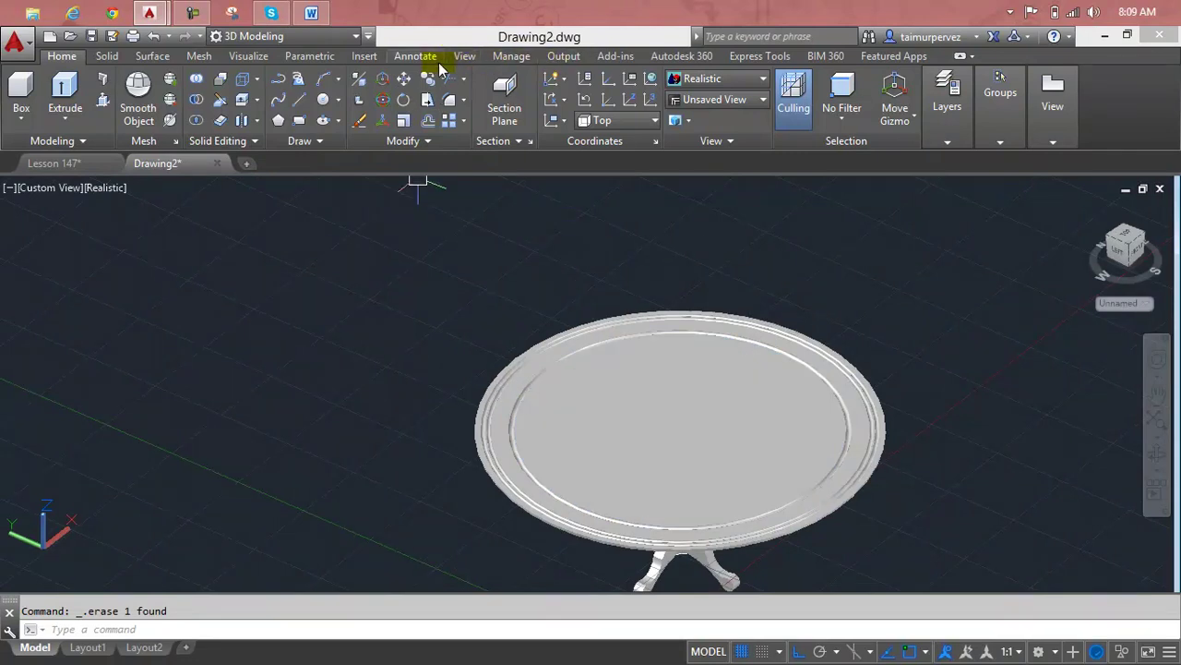
Step: Show the Wood category of the Autodesk Library in the Materials Browser
left_click(263, 59)
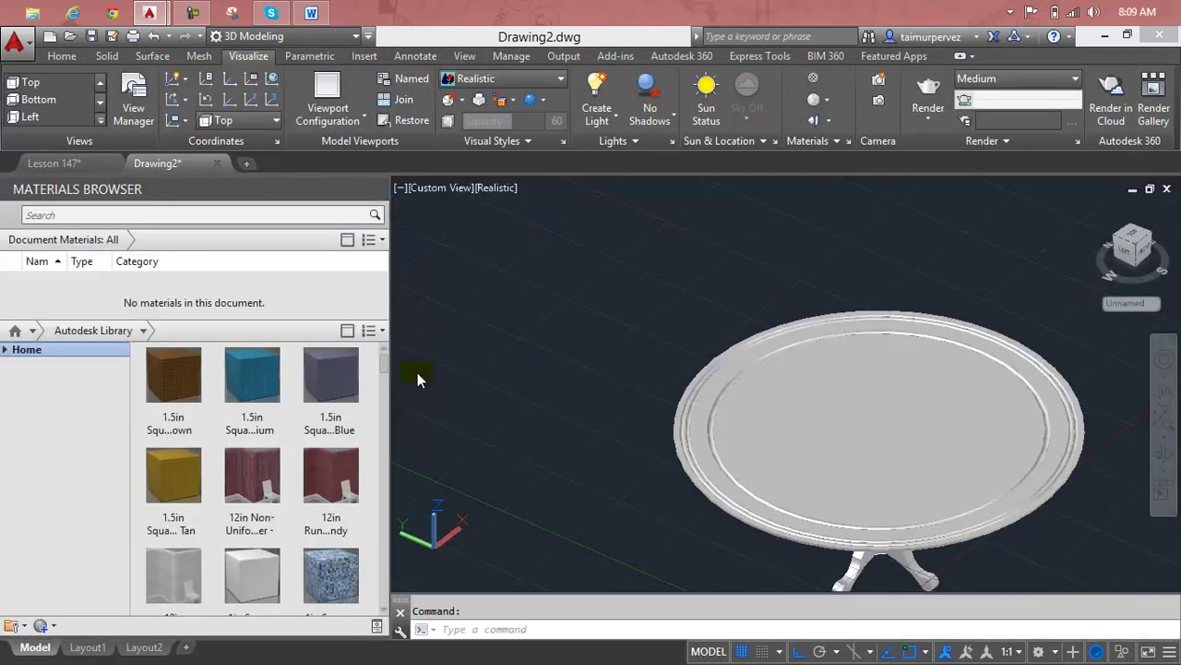
left_click(5, 350)
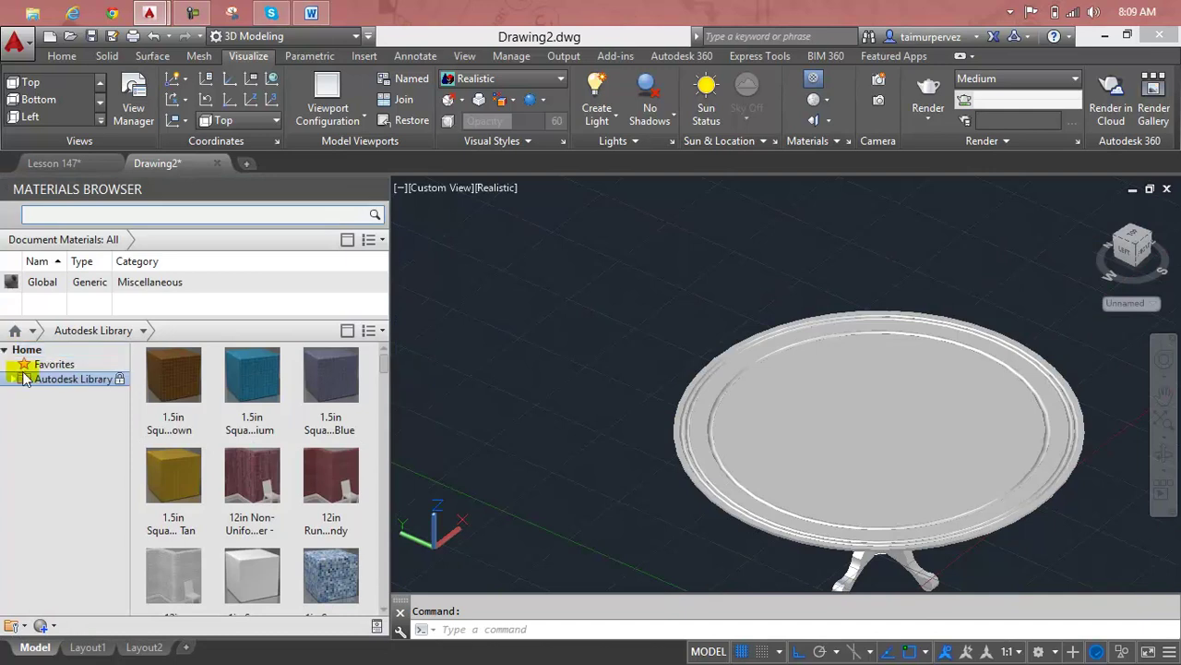
left_click(11, 379)
left_click(89, 556)
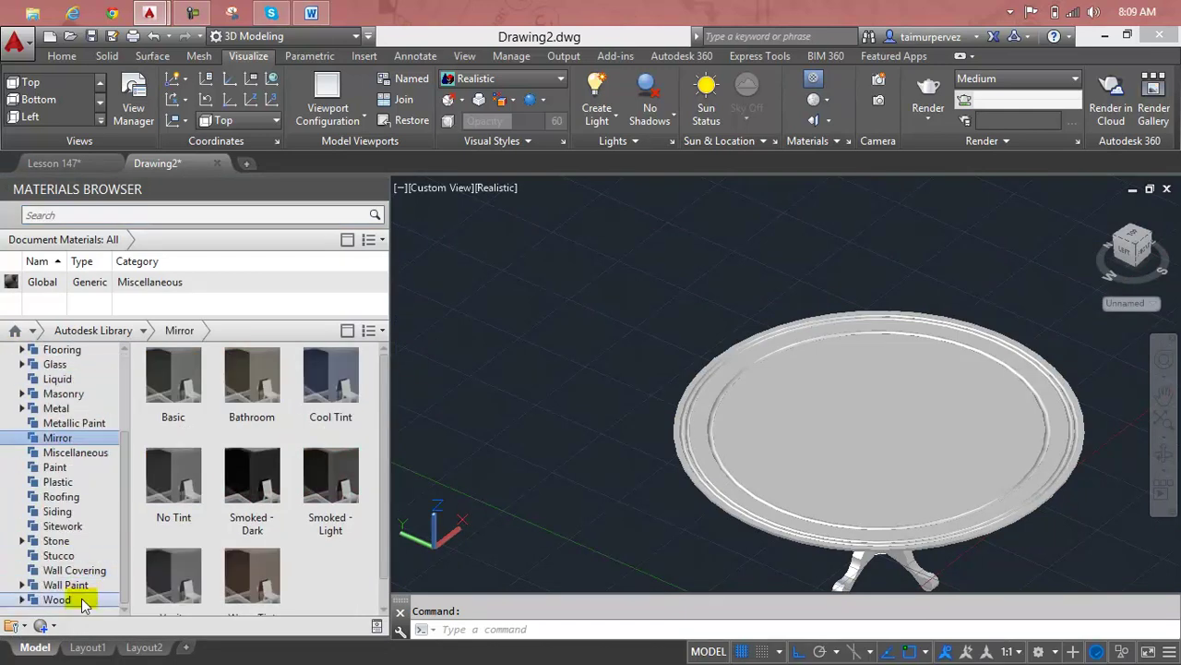
left_click(81, 598)
Step: Apply Andiroba wood to the tabletop, its outer band and the remaining rim area
mouse_move(186, 383)
left_mouse_down()
mouse_move(676, 438)
mouse_move(800, 420)
left_mouse_up()
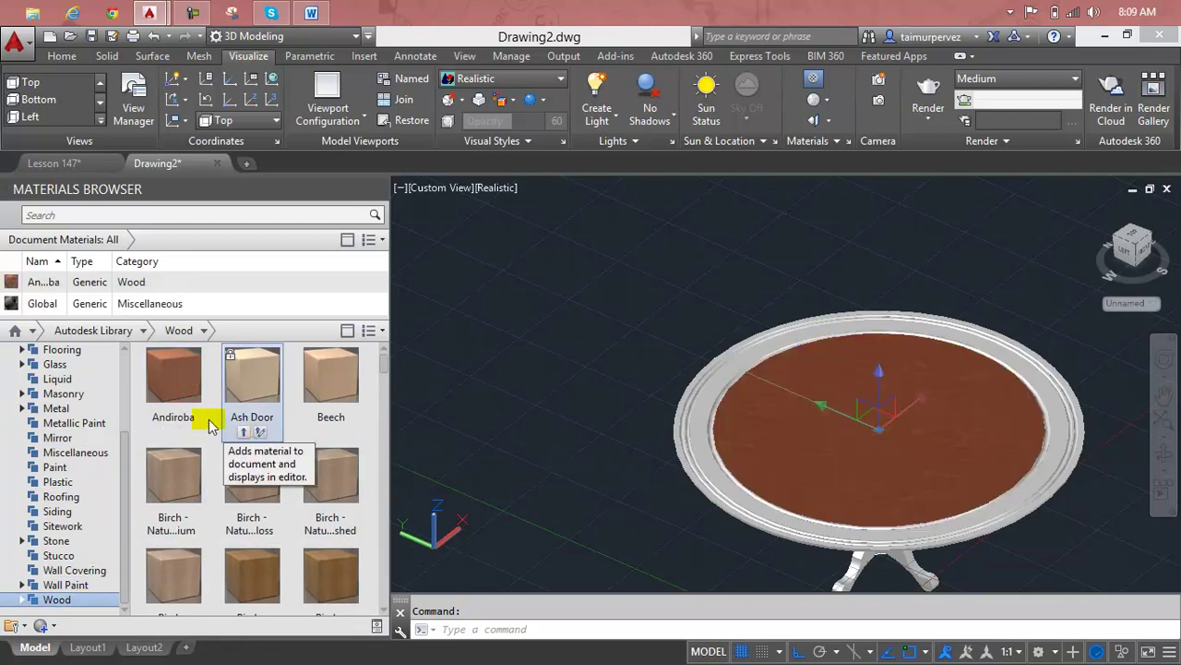
left_click_drag(193, 395, 698, 425)
left_click_drag(176, 384, 677, 428)
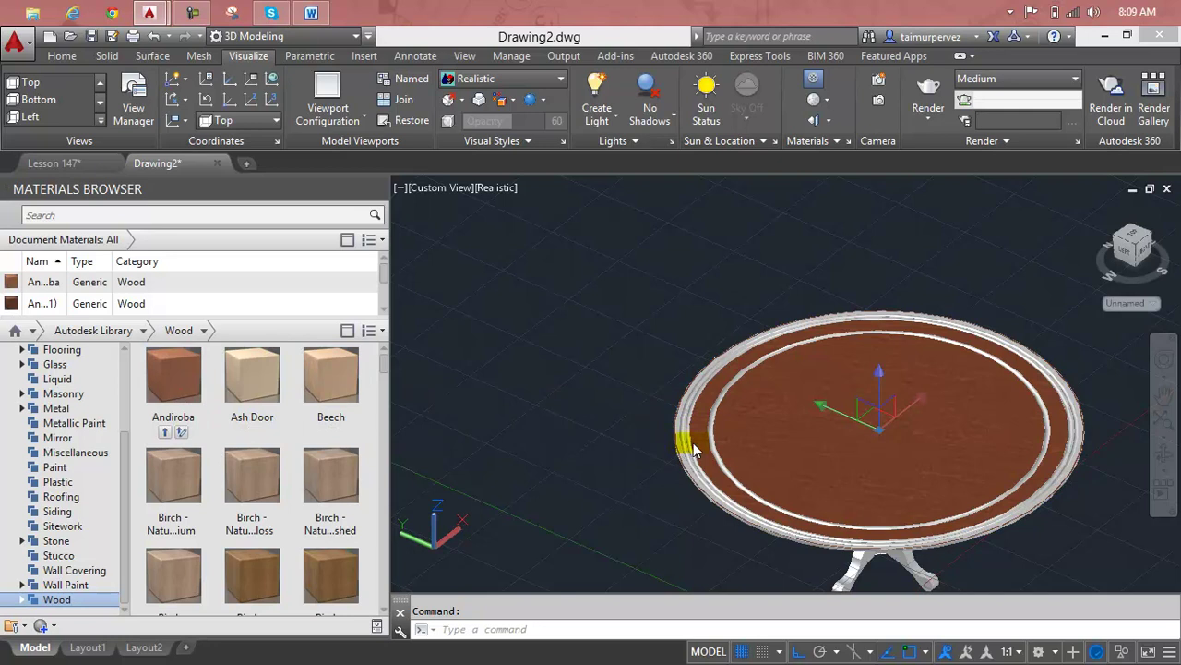
scroll(726, 432, "up", 3)
Step: Apply Ash Door wood to the outer rings, with Andiroba on the areas between
scroll(727, 434, "up", 3)
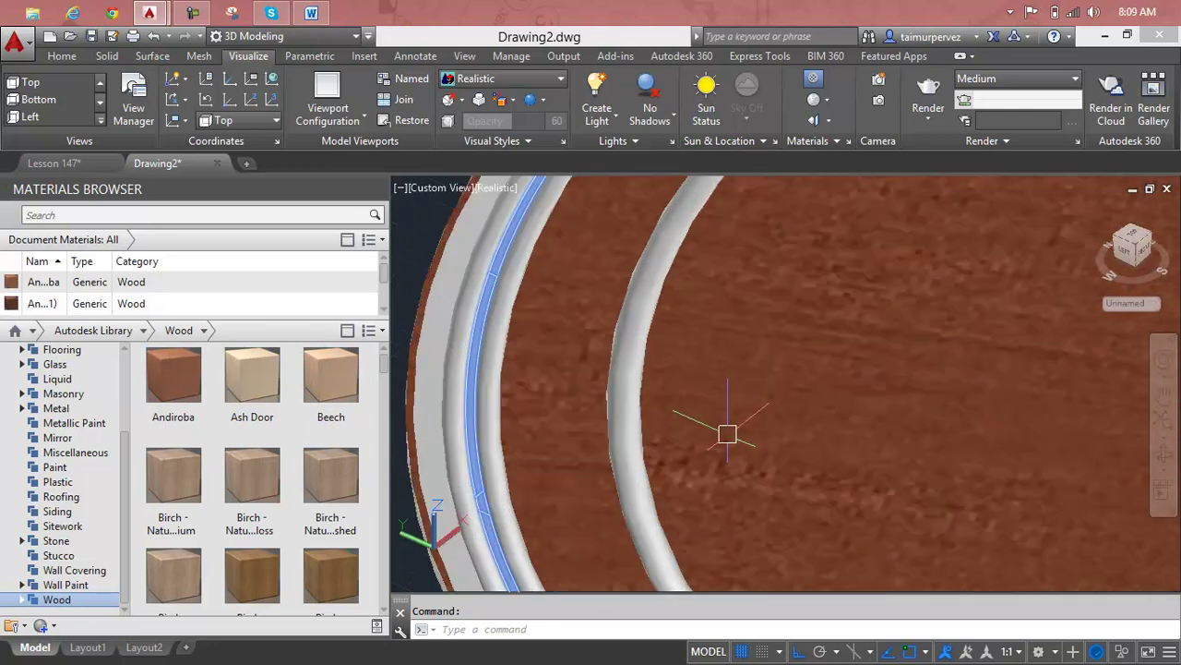
left_click_drag(173, 377, 424, 427)
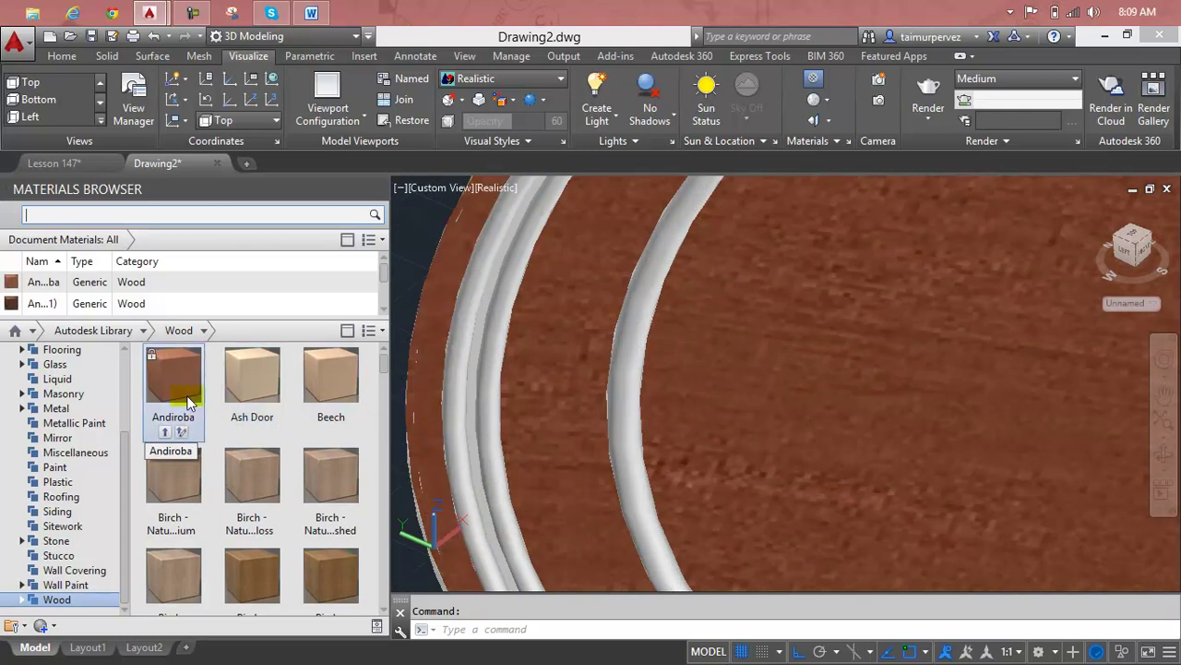
left_click_drag(252, 376, 476, 452)
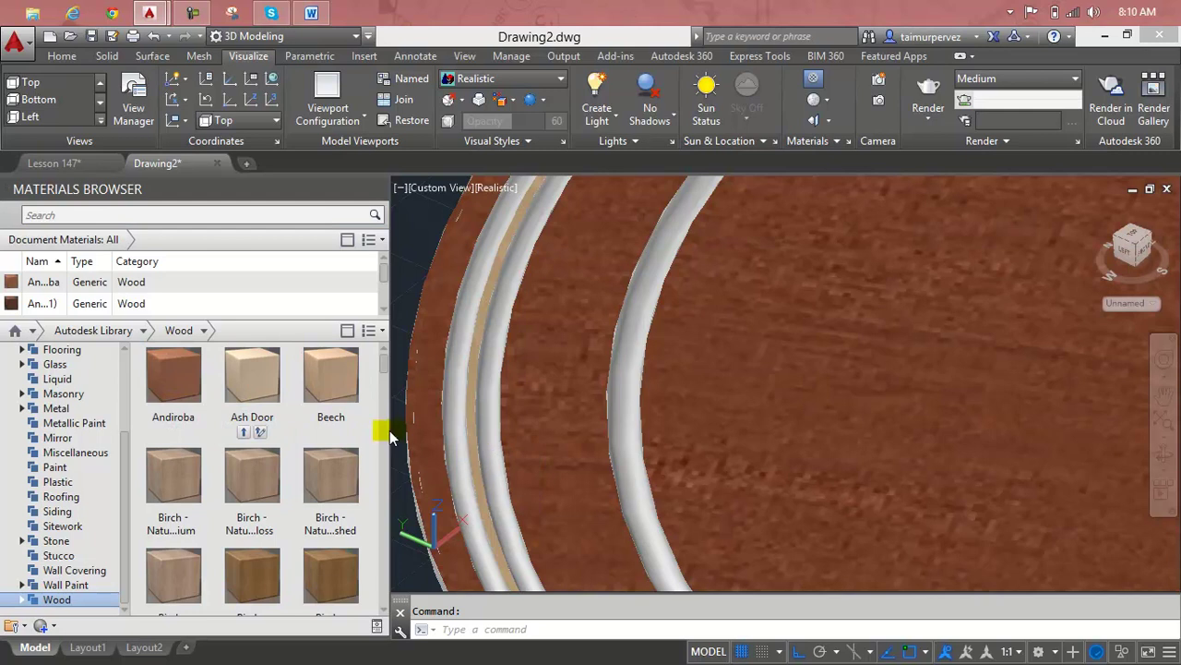
mouse_move(252, 376)
left_mouse_down()
mouse_move(397, 407)
mouse_move(490, 453)
mouse_move(137, 369)
mouse_move(474, 444)
left_mouse_up()
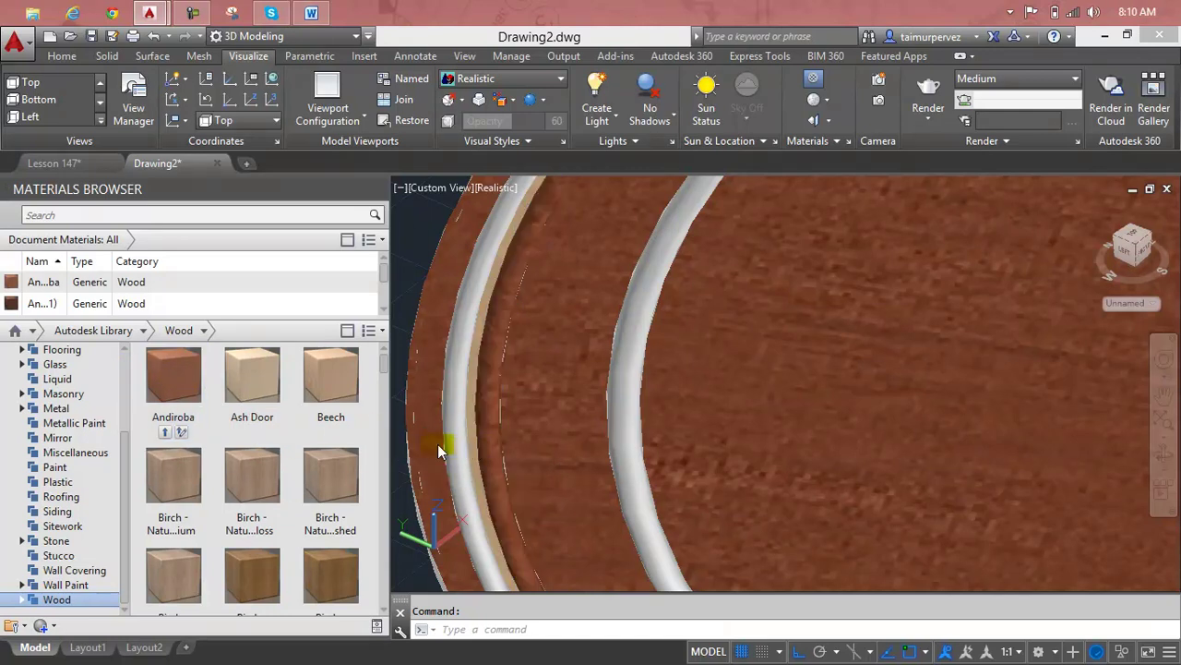
left_click_drag(254, 383, 494, 476)
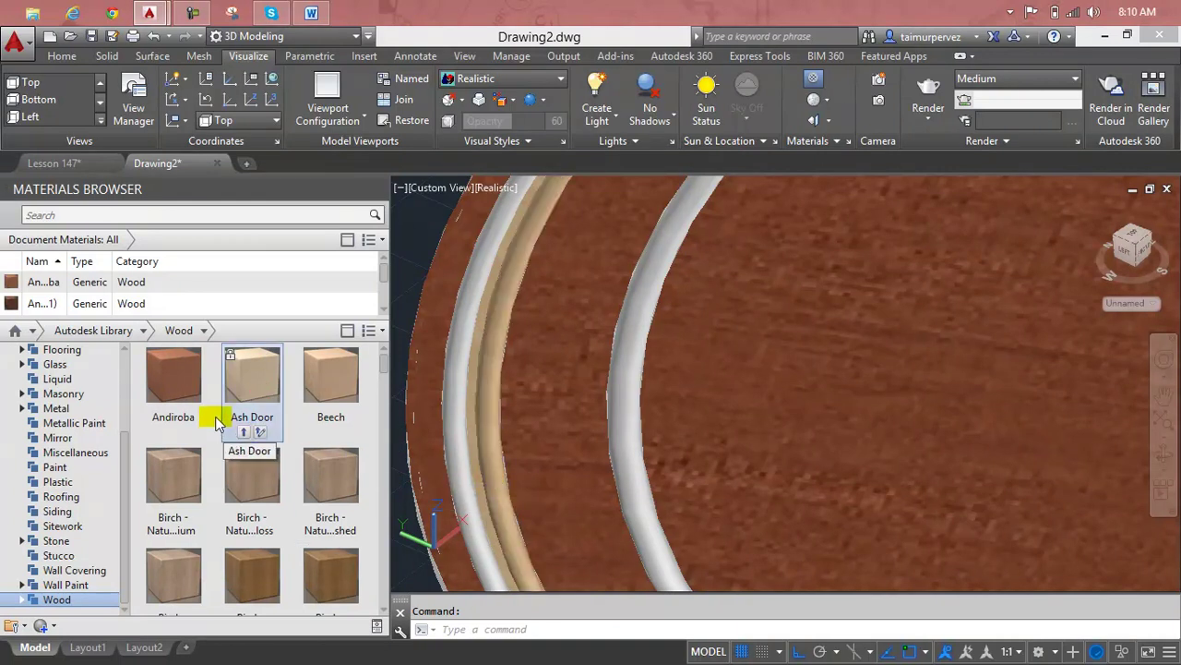
mouse_move(218, 399)
left_mouse_down()
mouse_move(483, 470)
mouse_move(481, 487)
left_mouse_up()
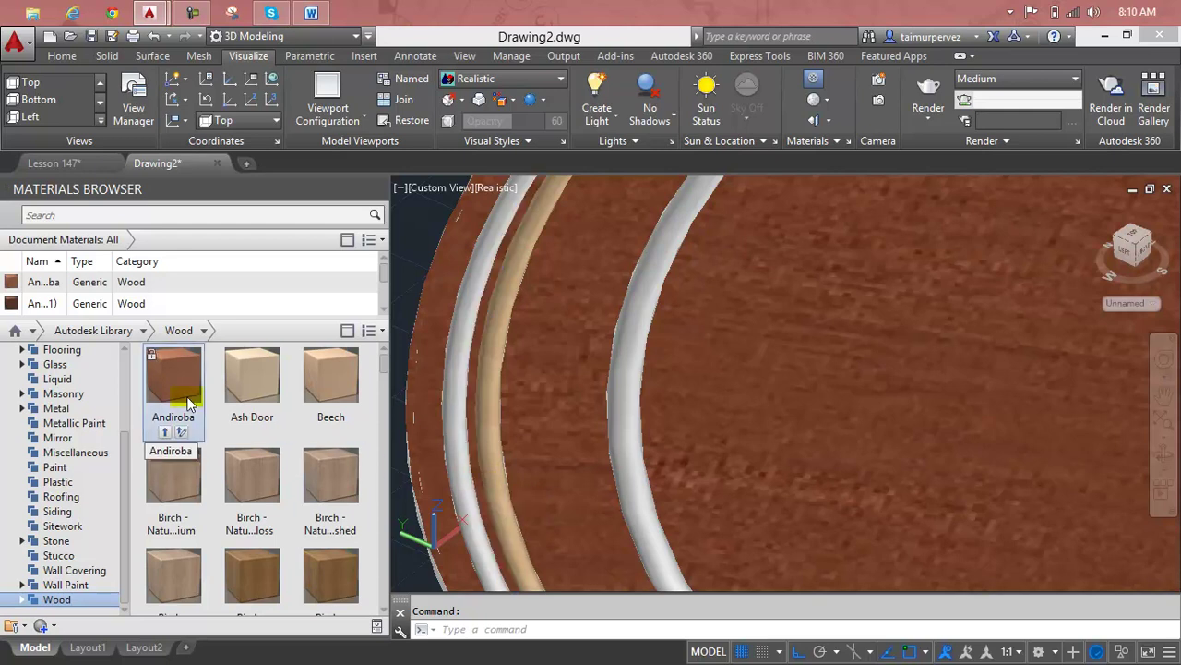
left_click_drag(237, 393, 463, 478)
left_click_drag(248, 396, 633, 489)
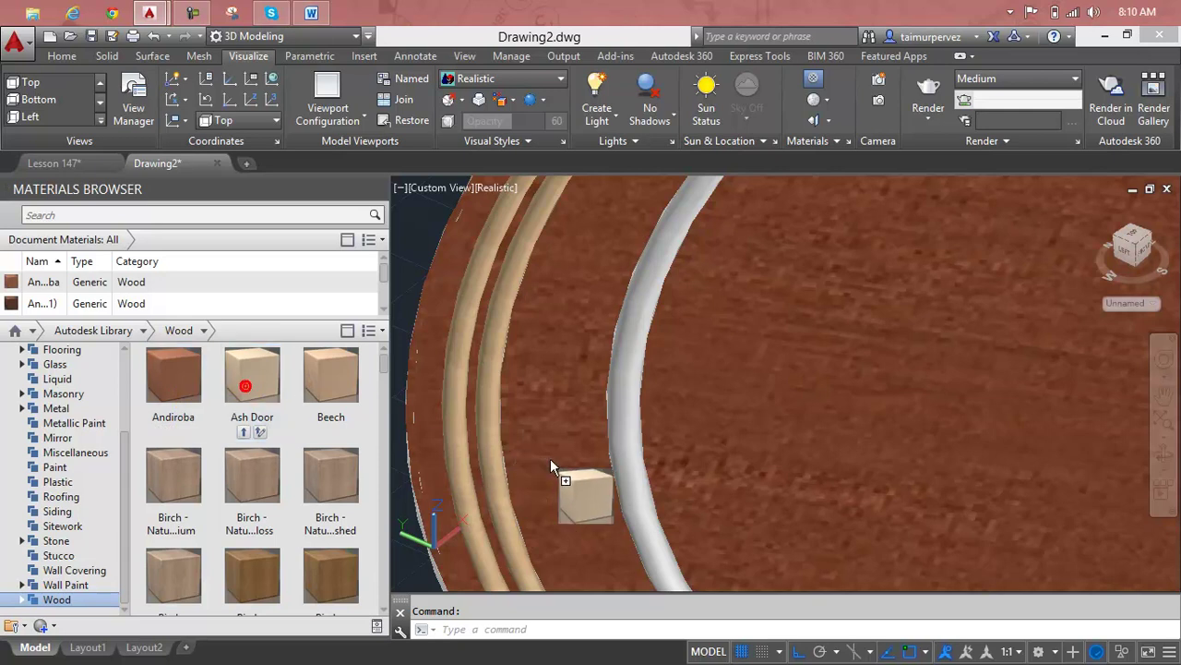
Step: View the table nearly edge-on and reapply Andiroba wood to the tabletop
key("Escape")
scroll(733, 435, "down", 3)
scroll(758, 448, "down", 2)
middle_click_drag(758, 448, 715, 526)
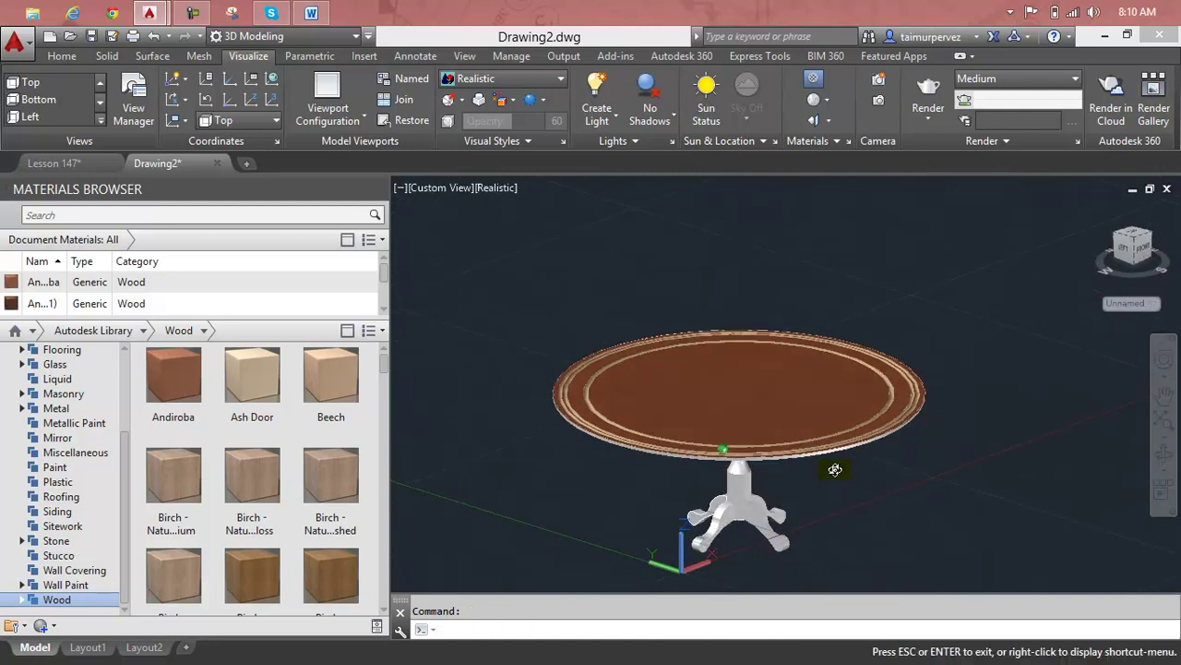
middle_click_drag(848, 513, 825, 414, "shift")
scroll(795, 385, "up", 4)
left_click_drag(160, 354, 625, 305)
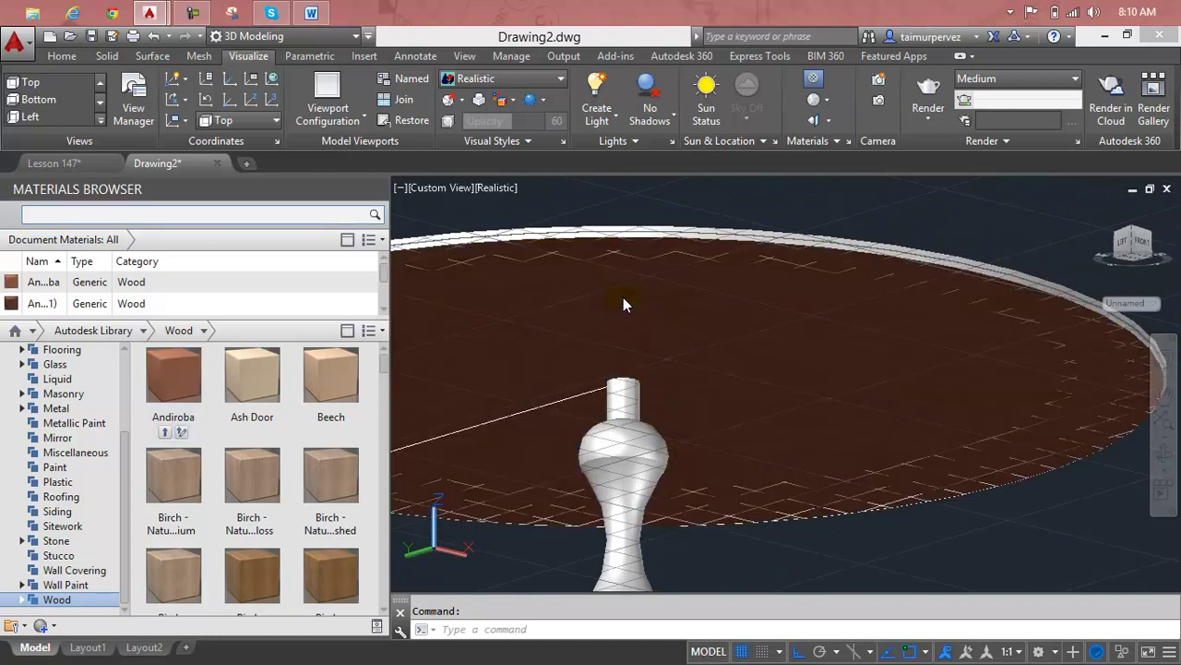
mouse_move(681, 339)
middle_mouse_down()
mouse_move(677, 390)
mouse_move(668, 351)
mouse_move(668, 412)
mouse_move(667, 391)
middle_mouse_up()
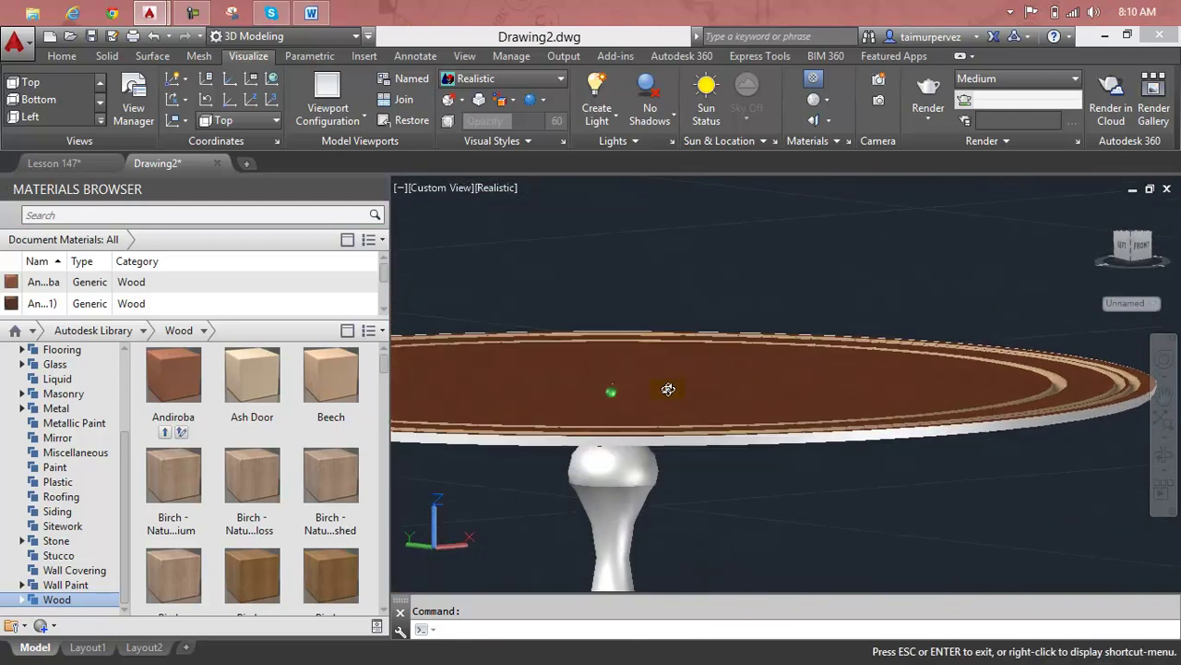
left_click_drag(188, 385, 451, 441)
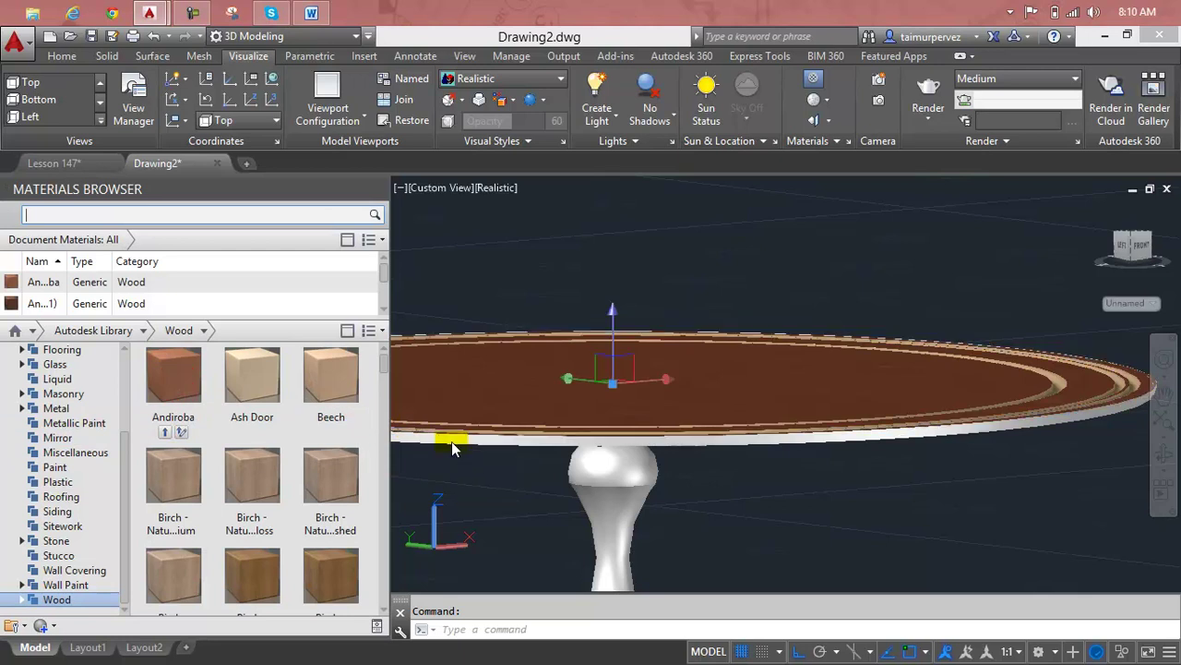
Step: Apply Ash Door wood to the edge band, stem dome and lower column; try Beech on the feet
scroll(668, 345, "up", 2)
scroll(477, 507, "up", 1)
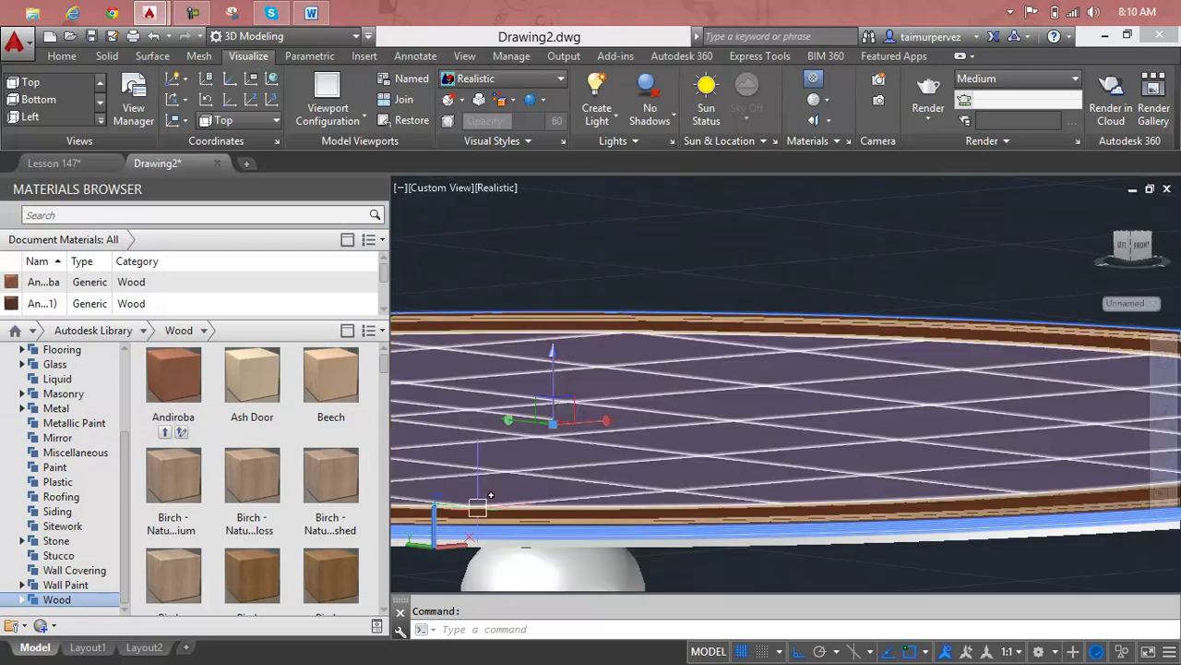
scroll(477, 507, "up", 2)
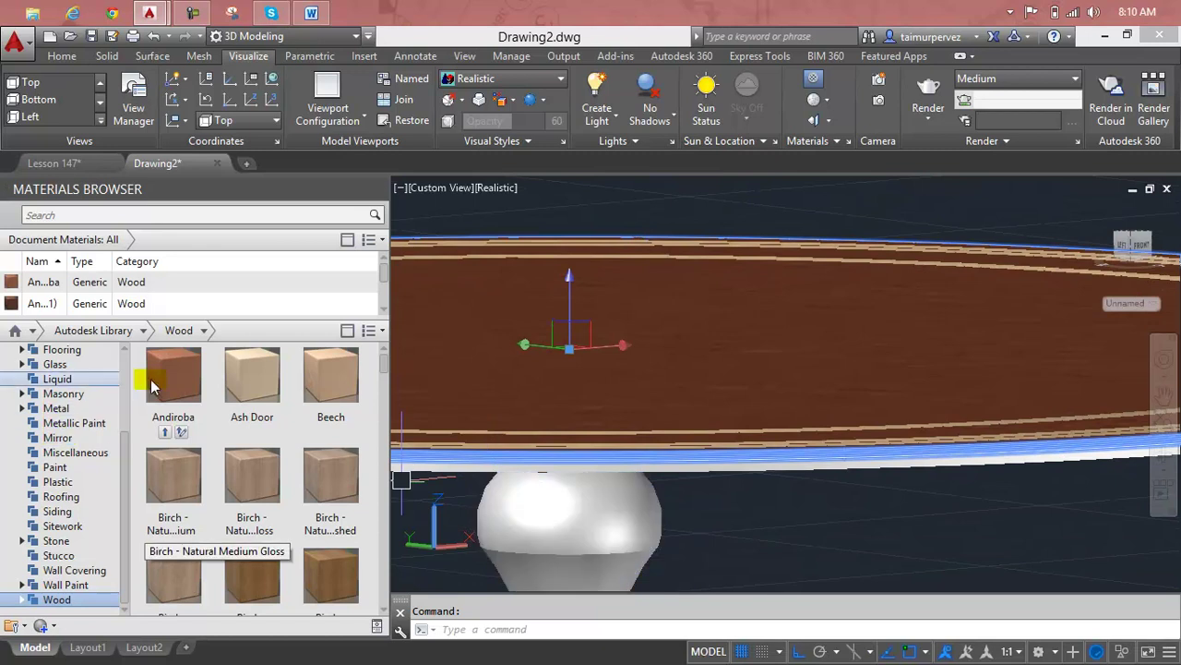
left_click_drag(240, 371, 447, 476)
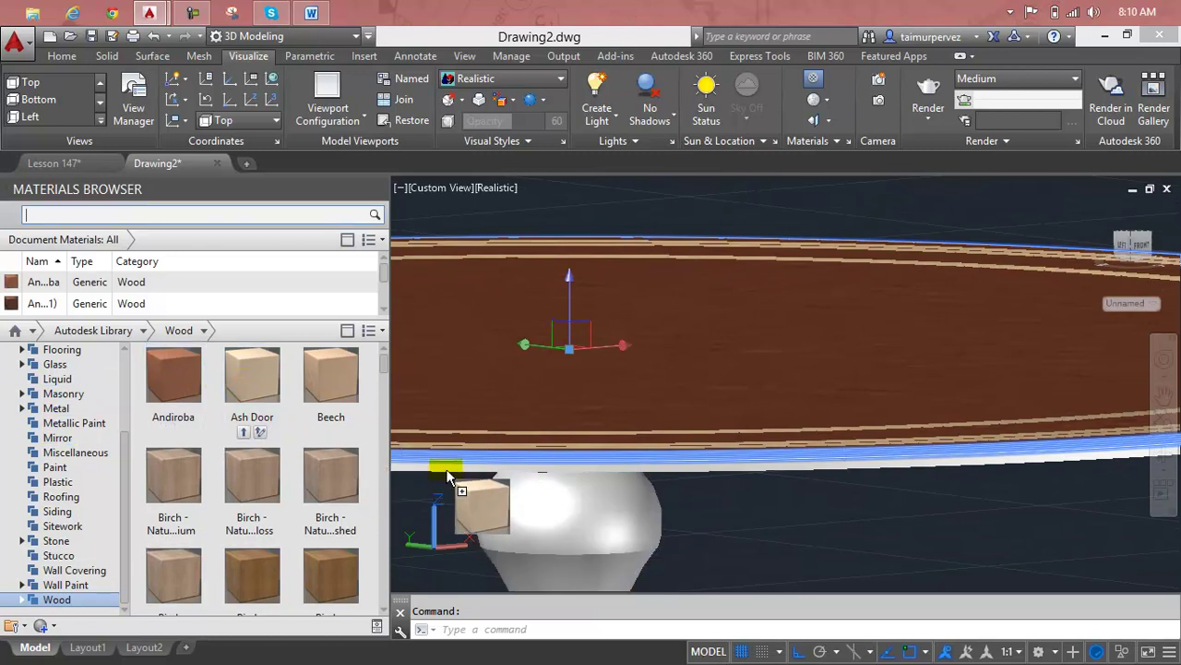
left_click_drag(447, 476, 447, 470)
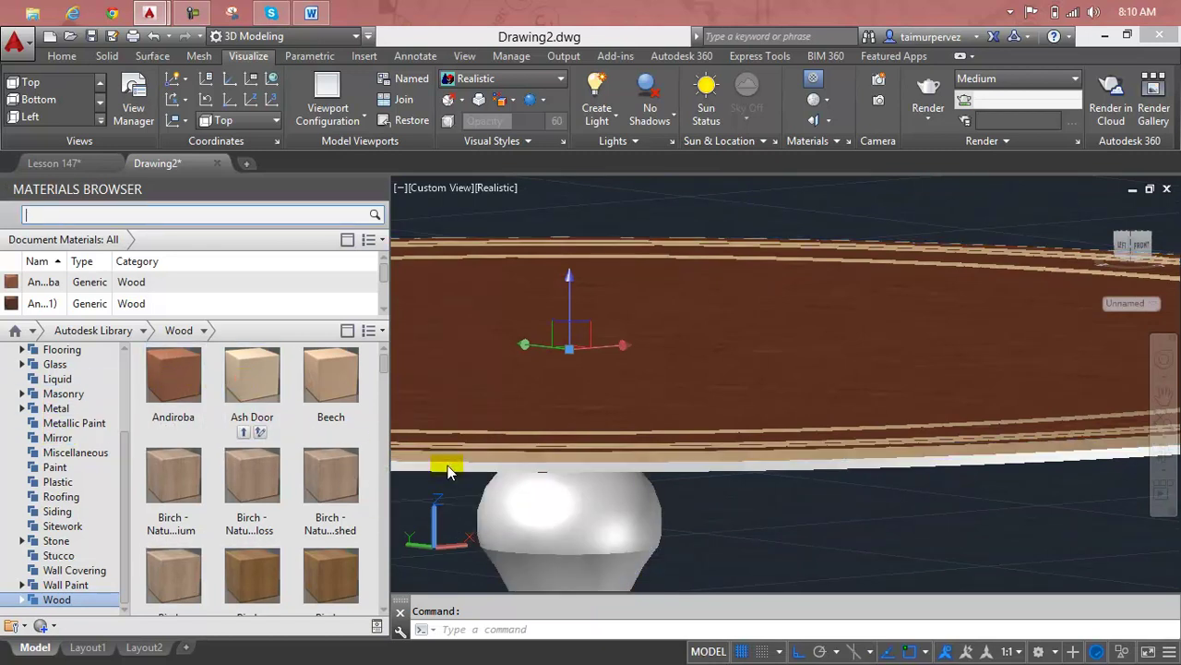
left_click_drag(252, 378, 544, 517)
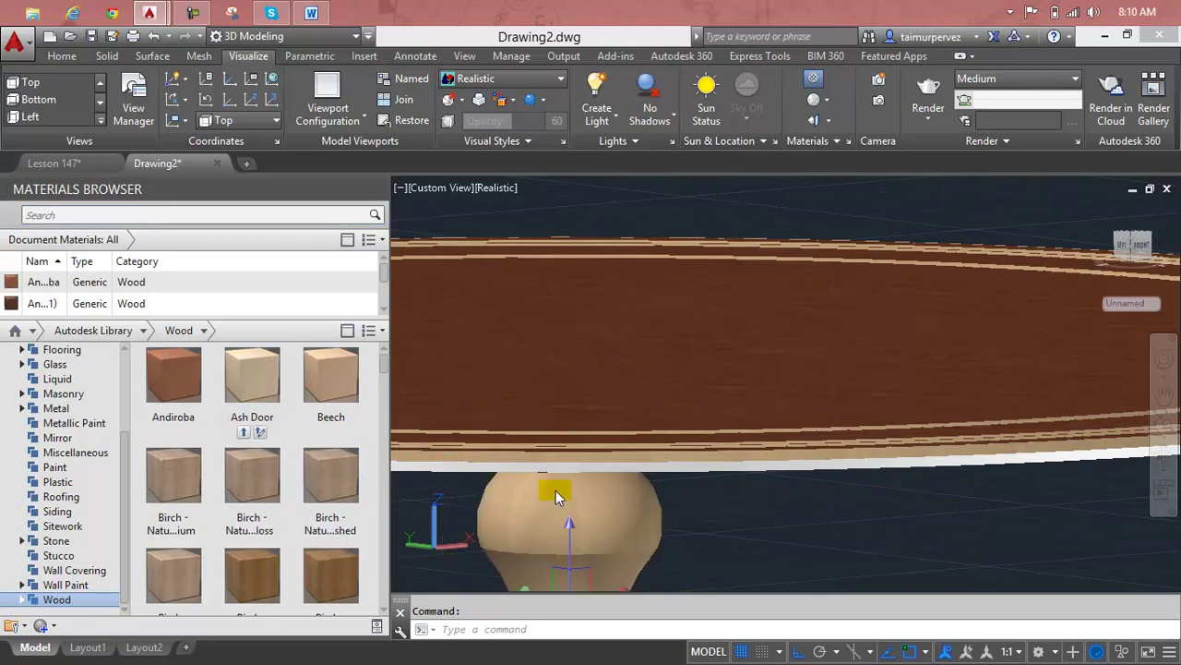
scroll(556, 490, "down", 5)
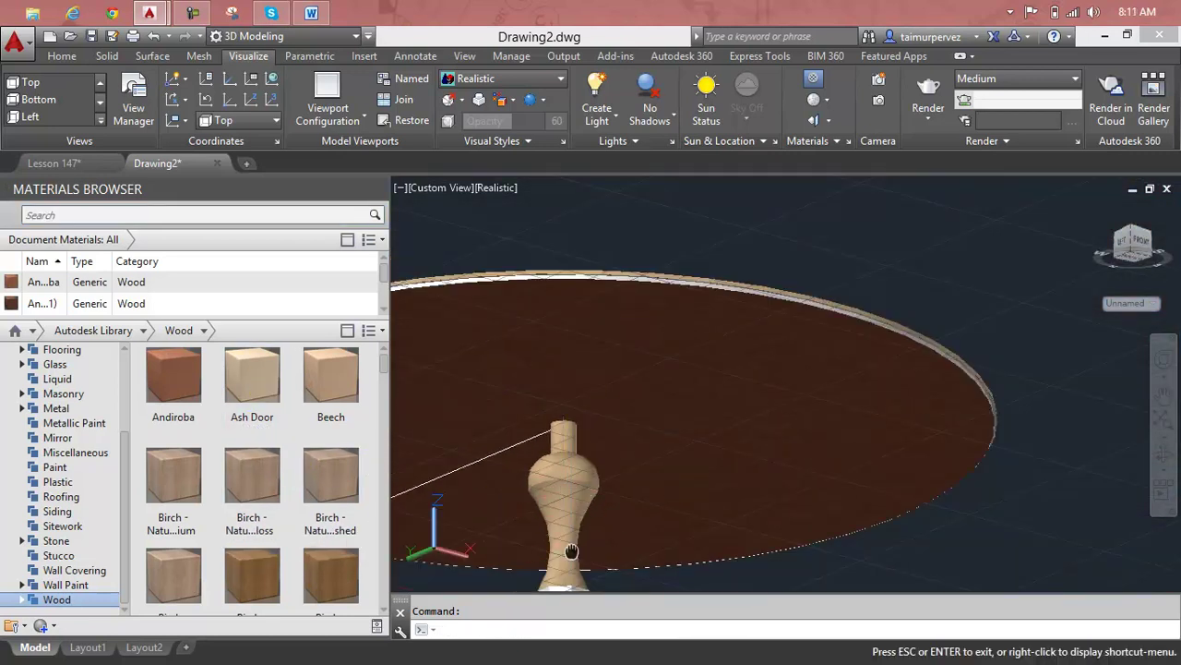
middle_click_drag(571, 551, 589, 336)
left_click_drag(227, 392, 581, 422)
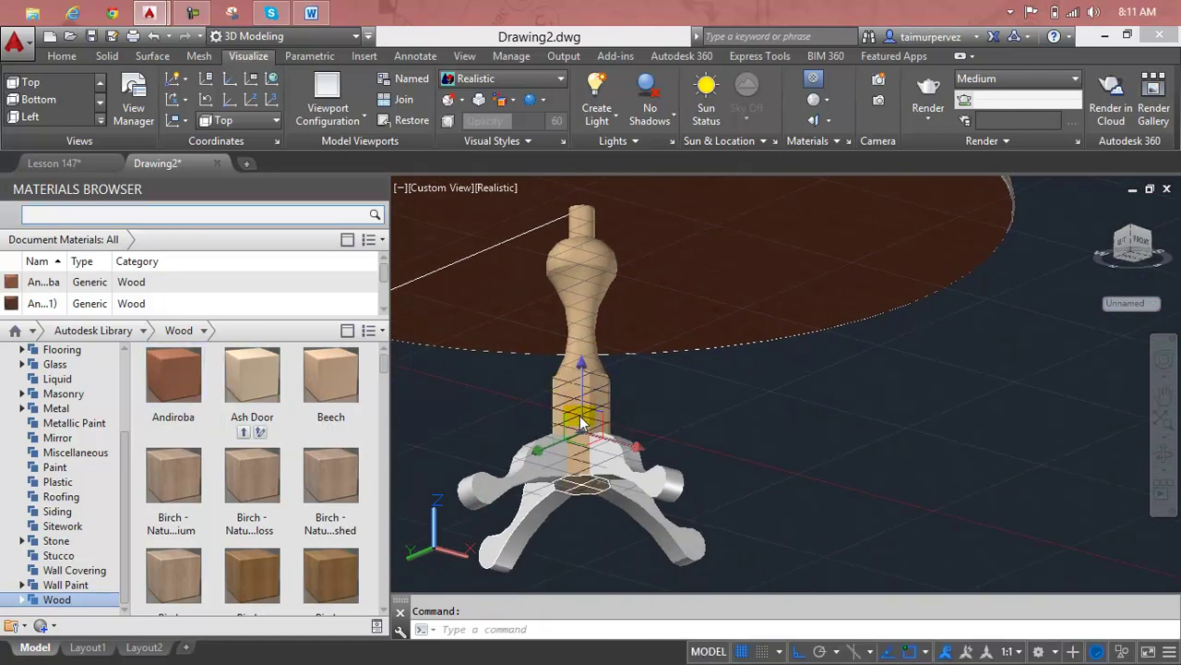
left_click_drag(331, 392, 495, 485)
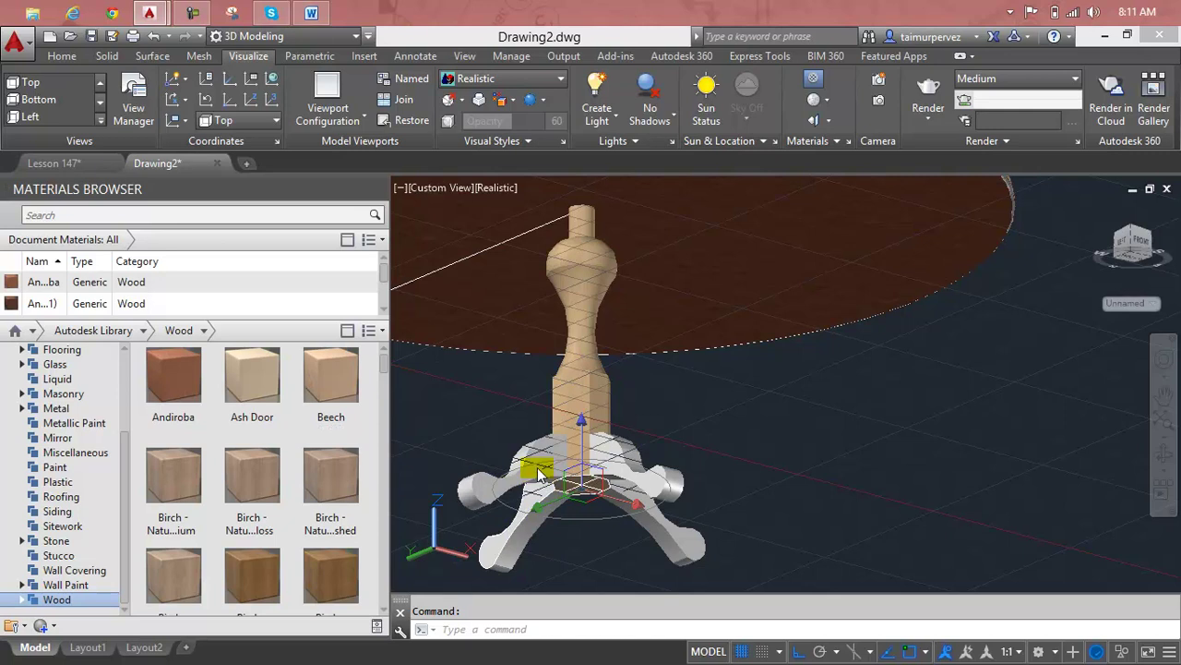
Step: Explode the arrayed feet into separate objects with X
left_click(540, 476)
type("x")
key("Return")
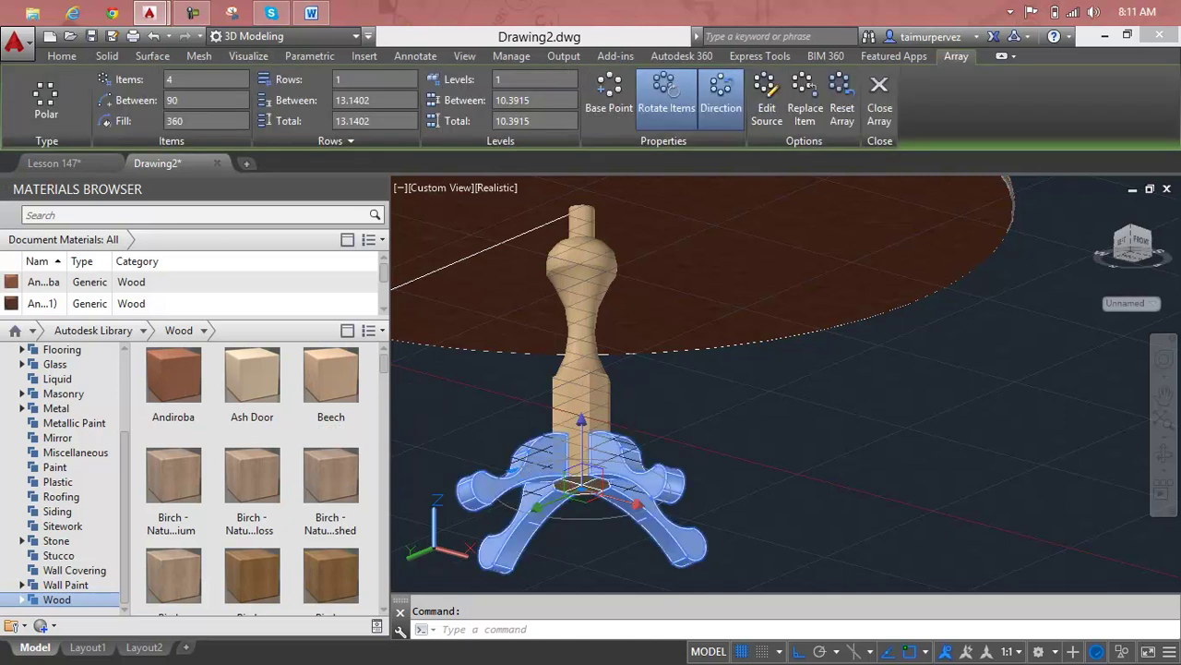
Step: Apply Birch - Natural Polished wood to each of the four curved feet
left_click_drag(358, 467, 483, 496)
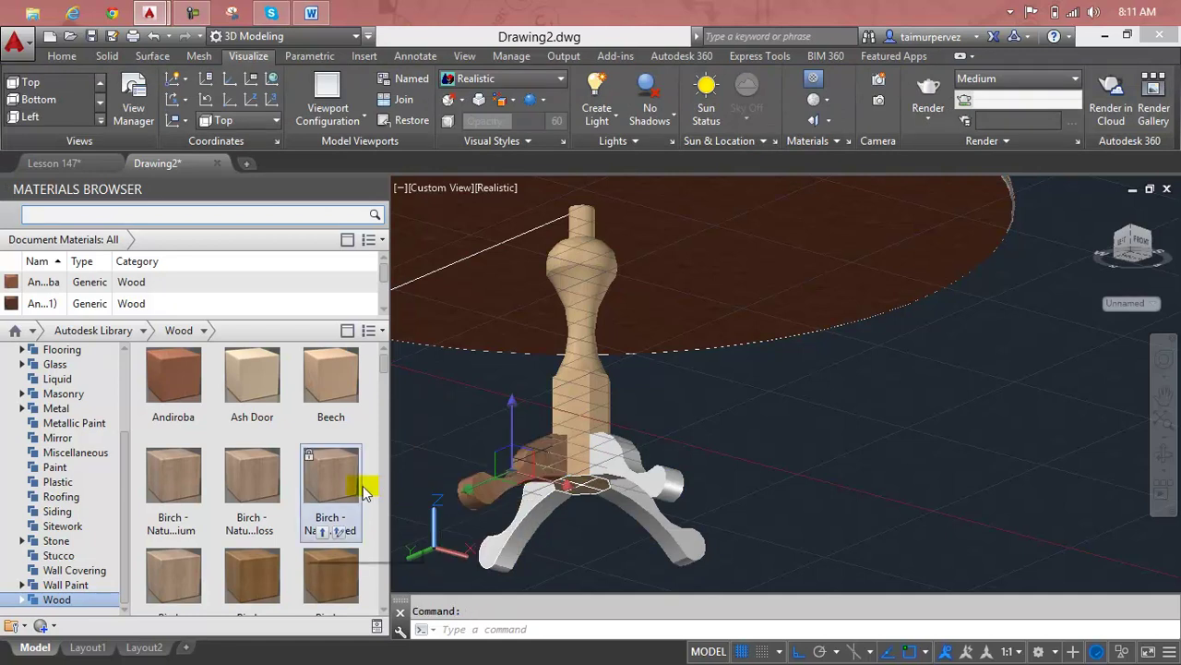
left_click_drag(483, 490, 489, 546)
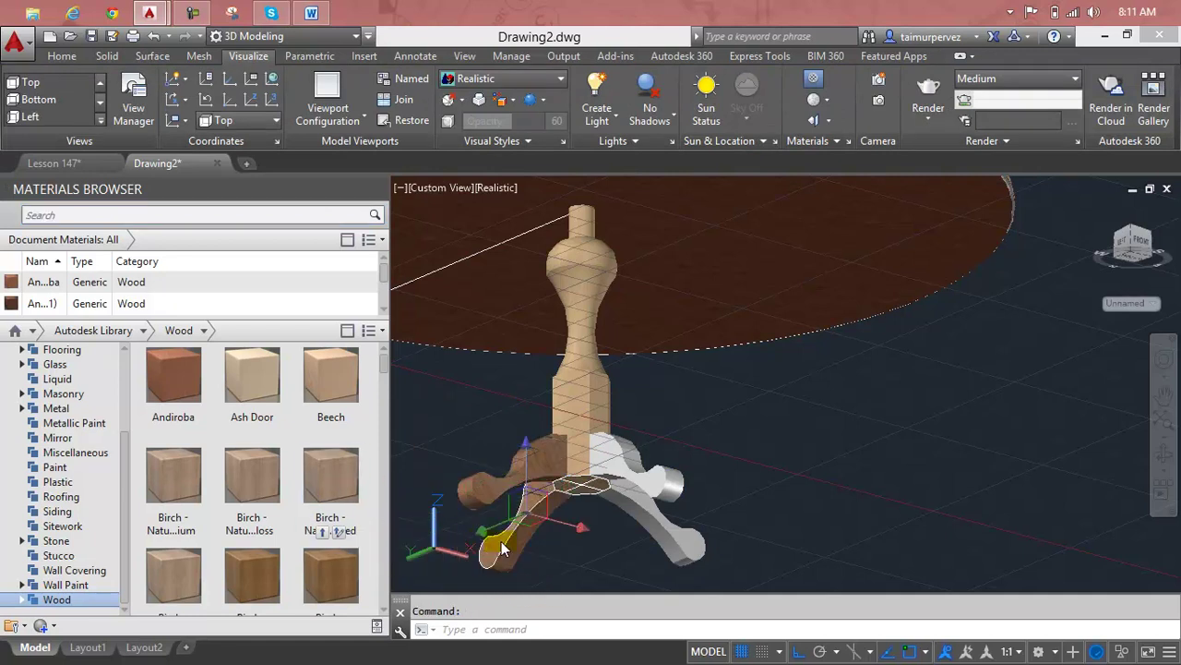
left_click_drag(330, 499, 648, 520)
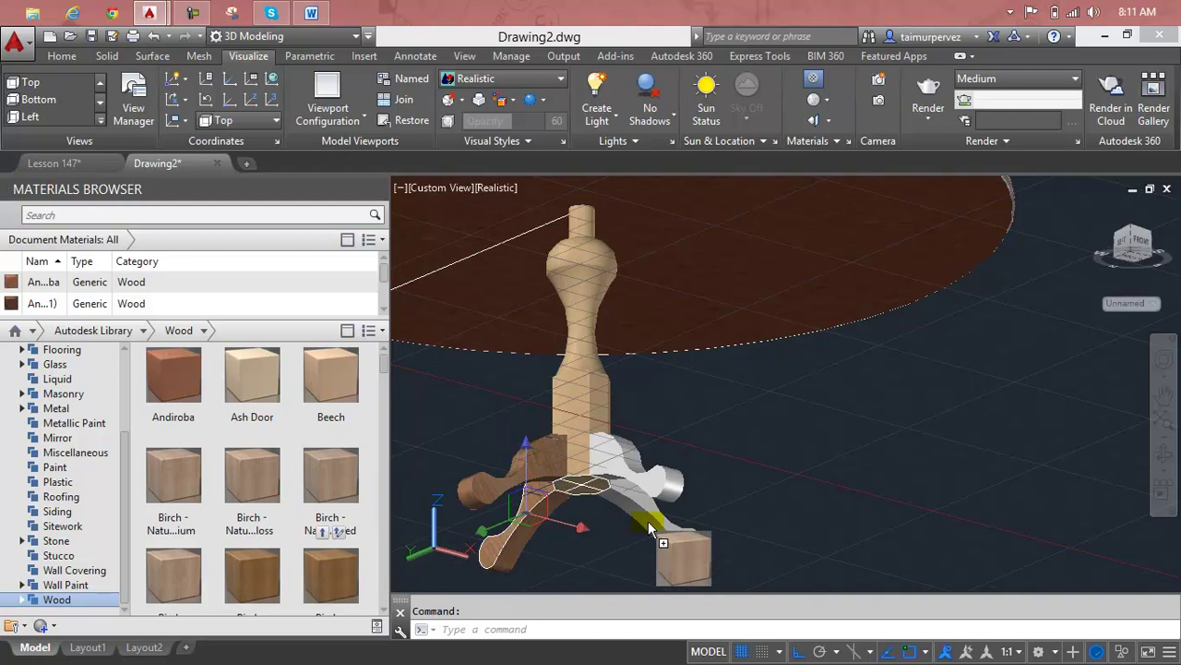
left_click_drag(368, 509, 642, 480)
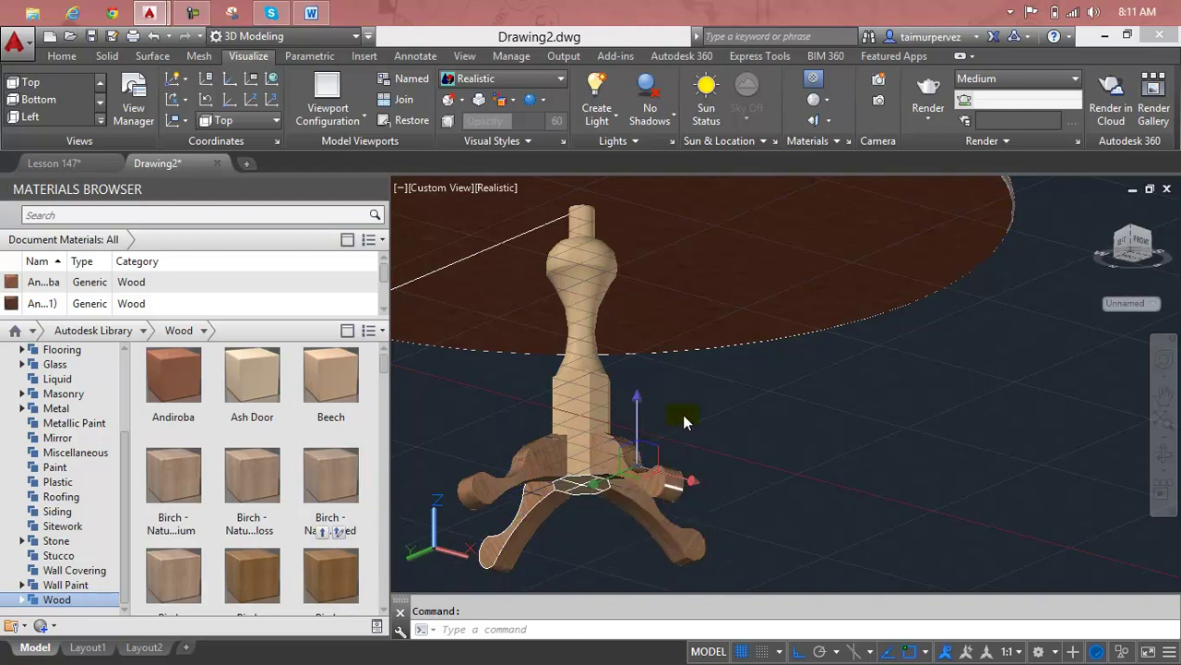
mouse_move(683, 421)
middle_mouse_down("shift")
mouse_move(614, 503)
mouse_move(698, 417)
mouse_move(660, 378)
middle_mouse_up("shift")
scroll(615, 503, "down", 2)
scroll(660, 378, "up", 3)
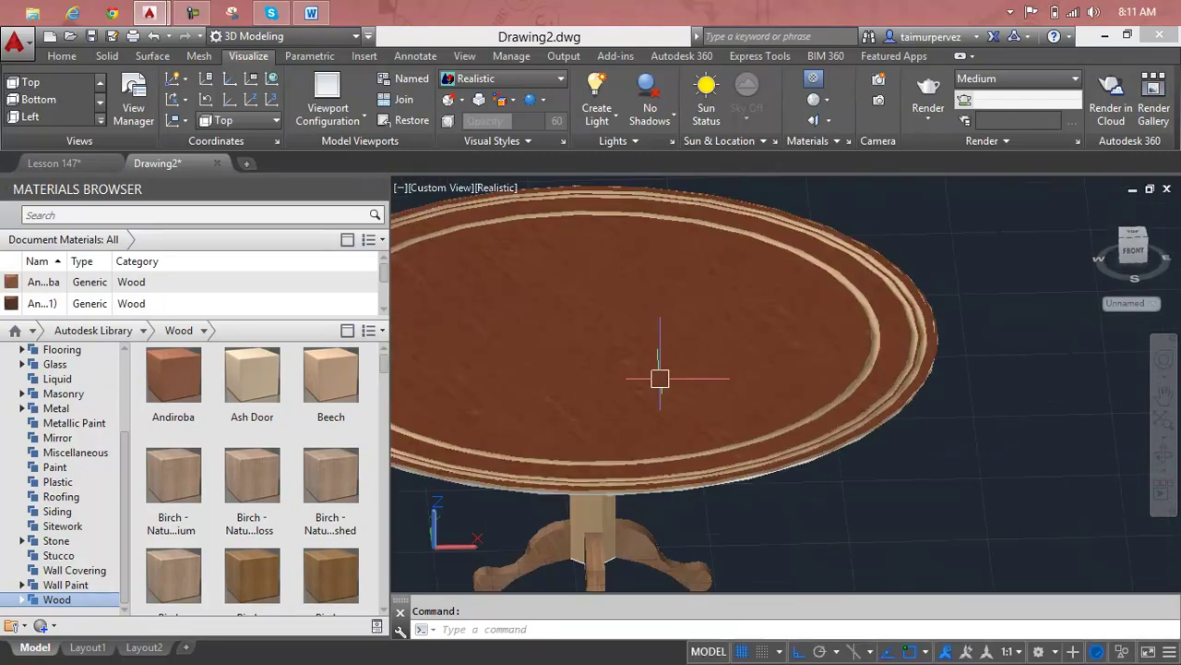